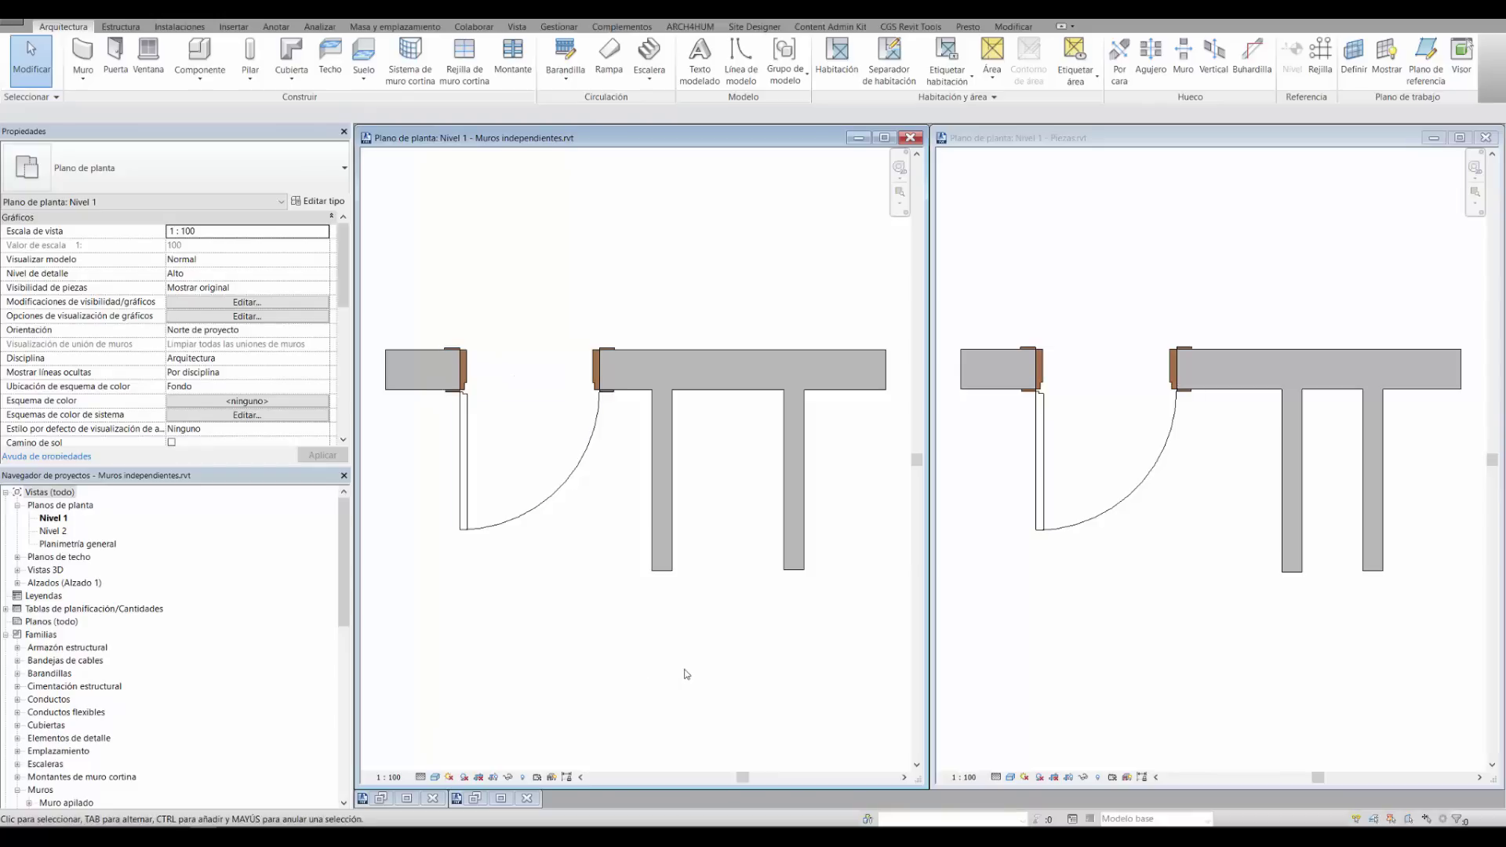
Review the wall types available for the main horizontal wall in the Muros independientes and Piezas models
{"action": "left_click", "coordinate": [689, 356]}
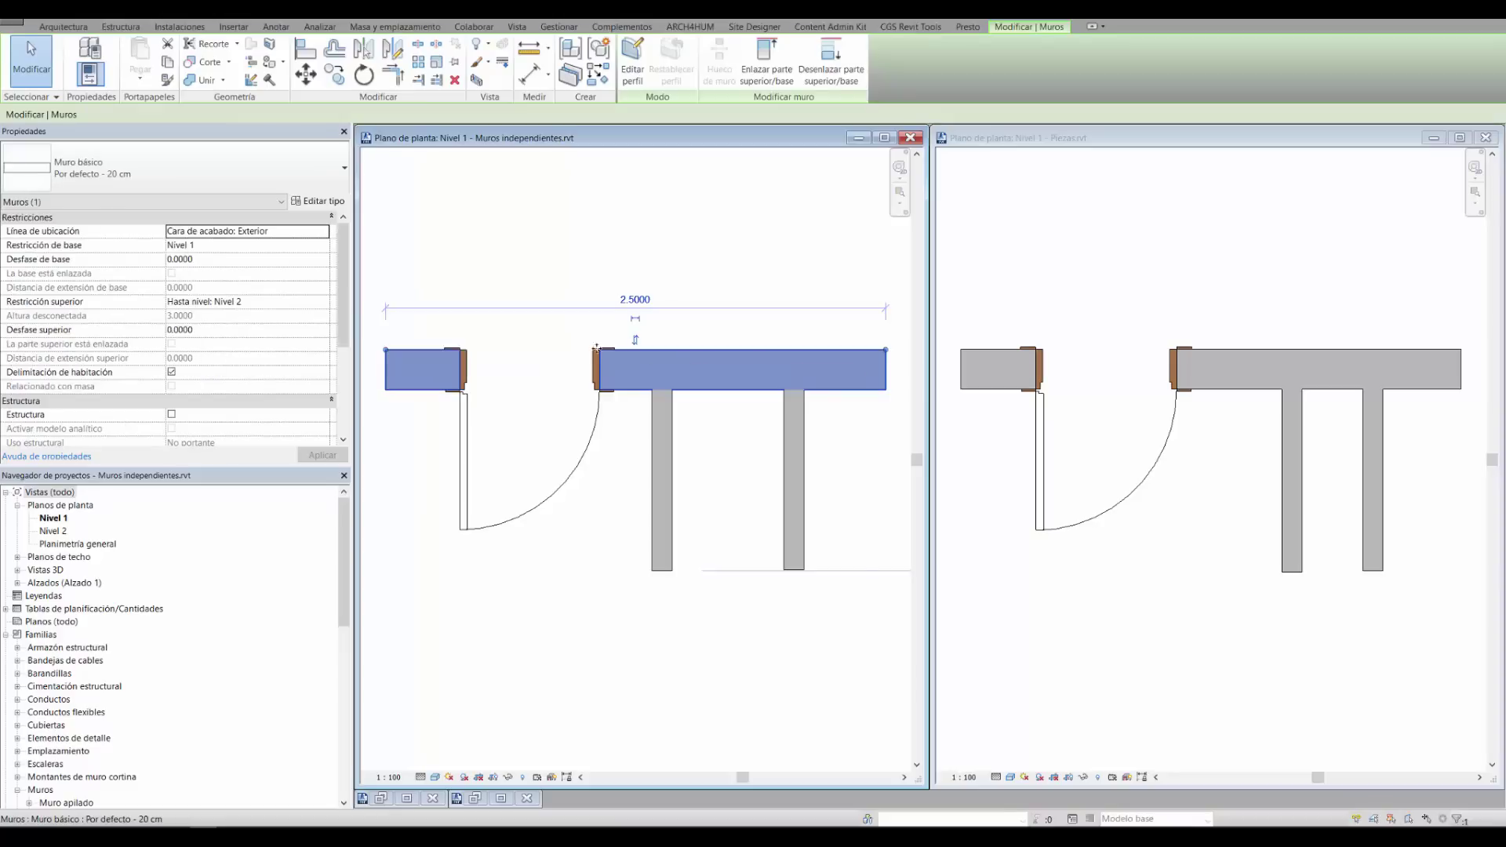
{"action": "left_click", "coordinate": [214, 167]}
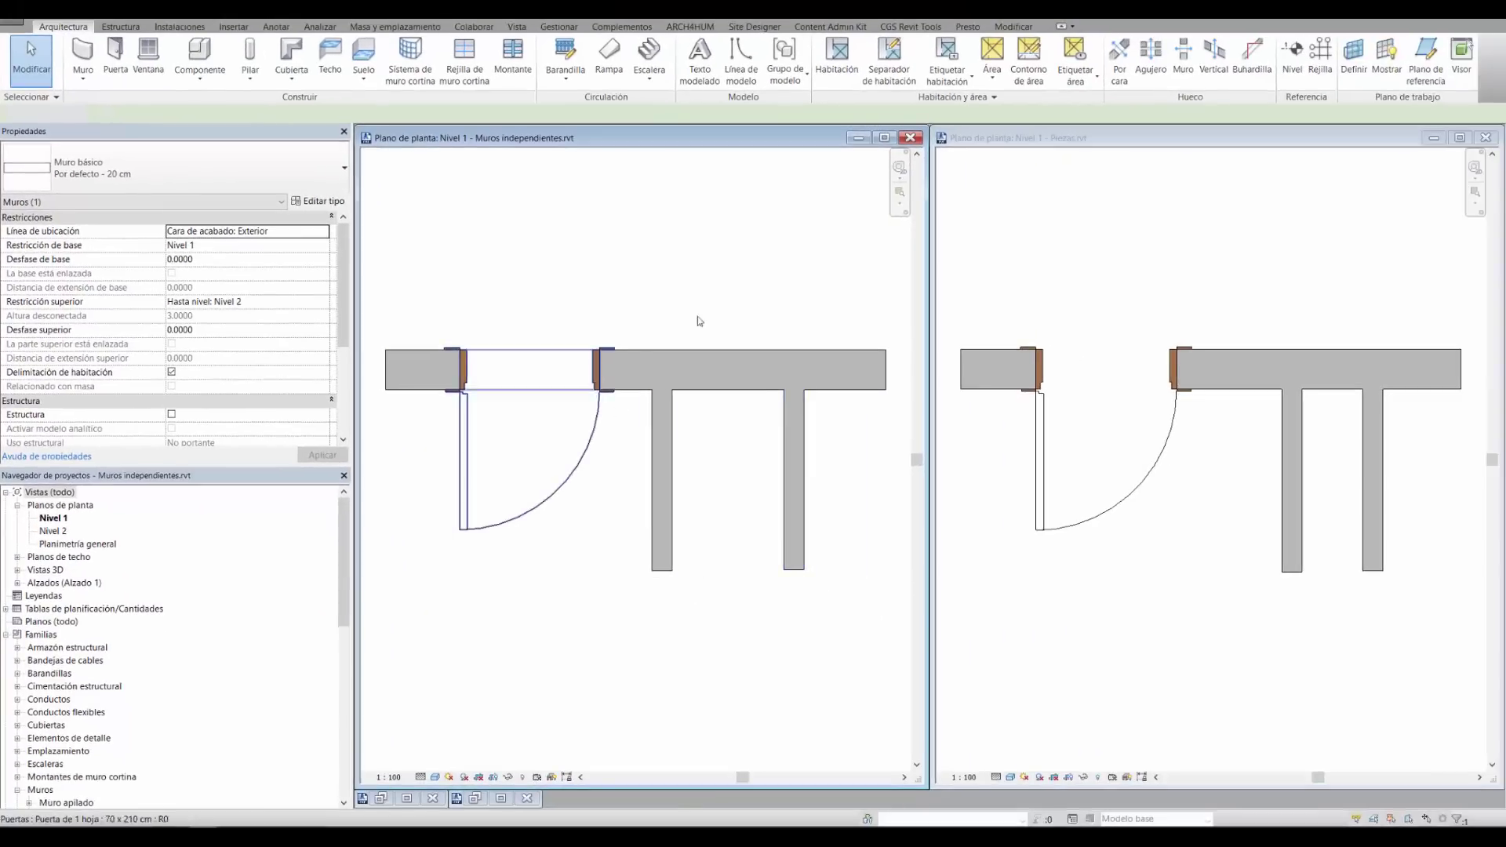
{"action": "left_click", "coordinate": [792, 648]}
{"action": "left_click", "coordinate": [1198, 643]}
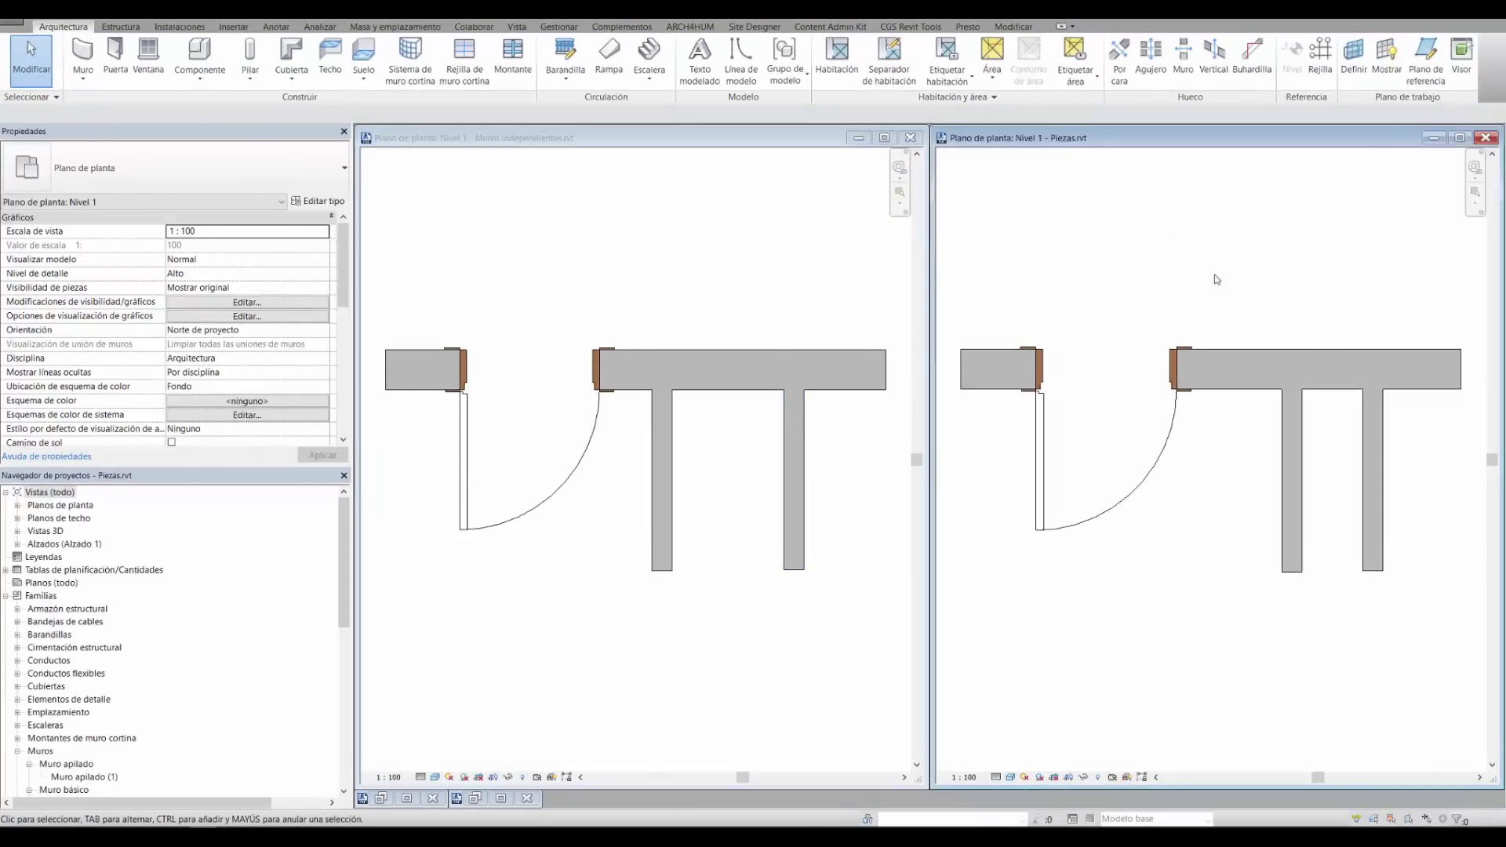
{"action": "left_click", "coordinate": [1240, 385]}
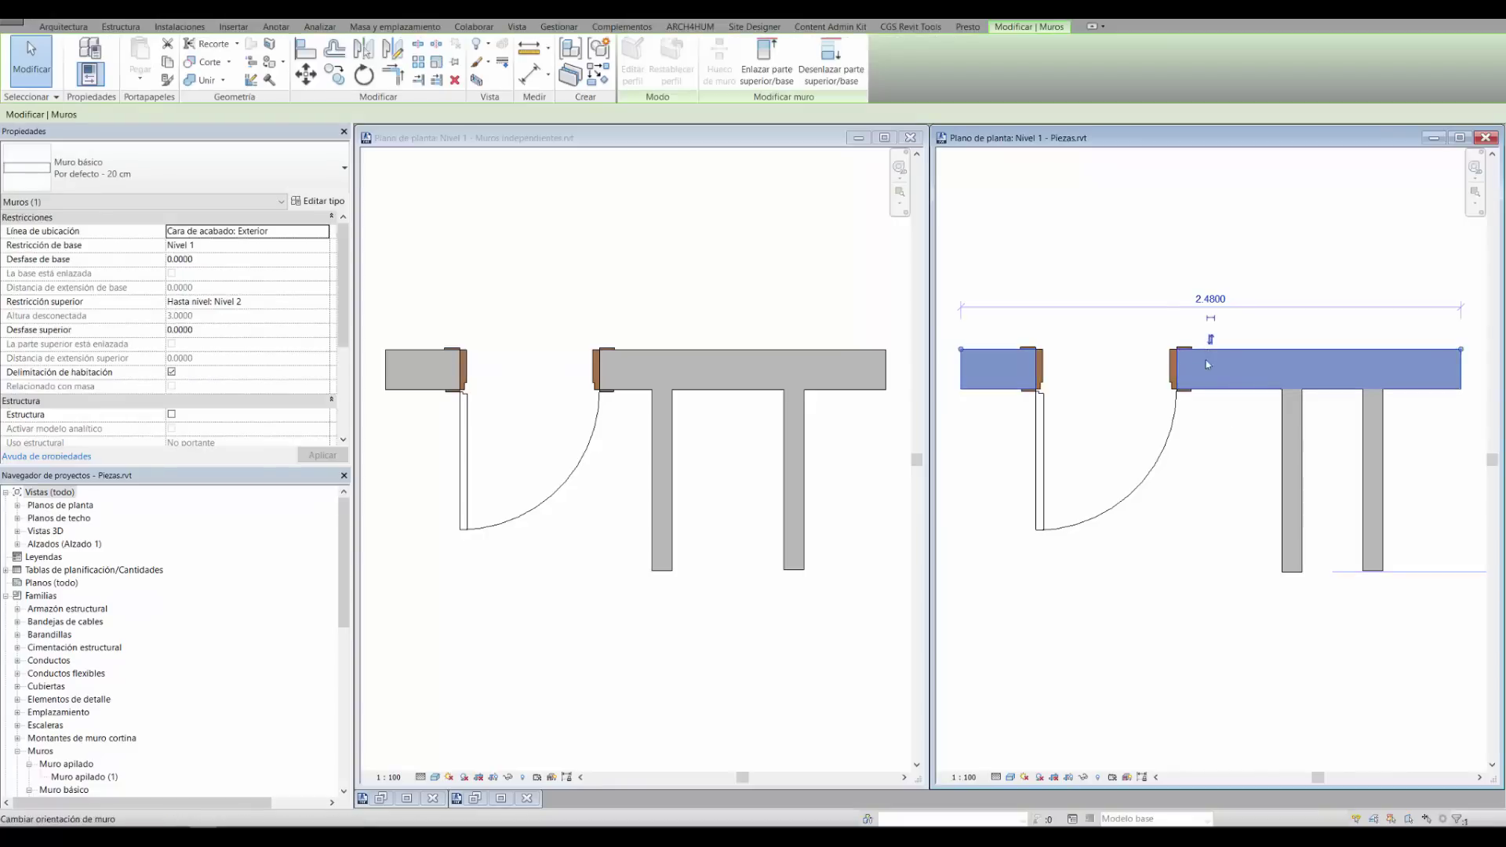
{"action": "left_click", "coordinate": [167, 166]}
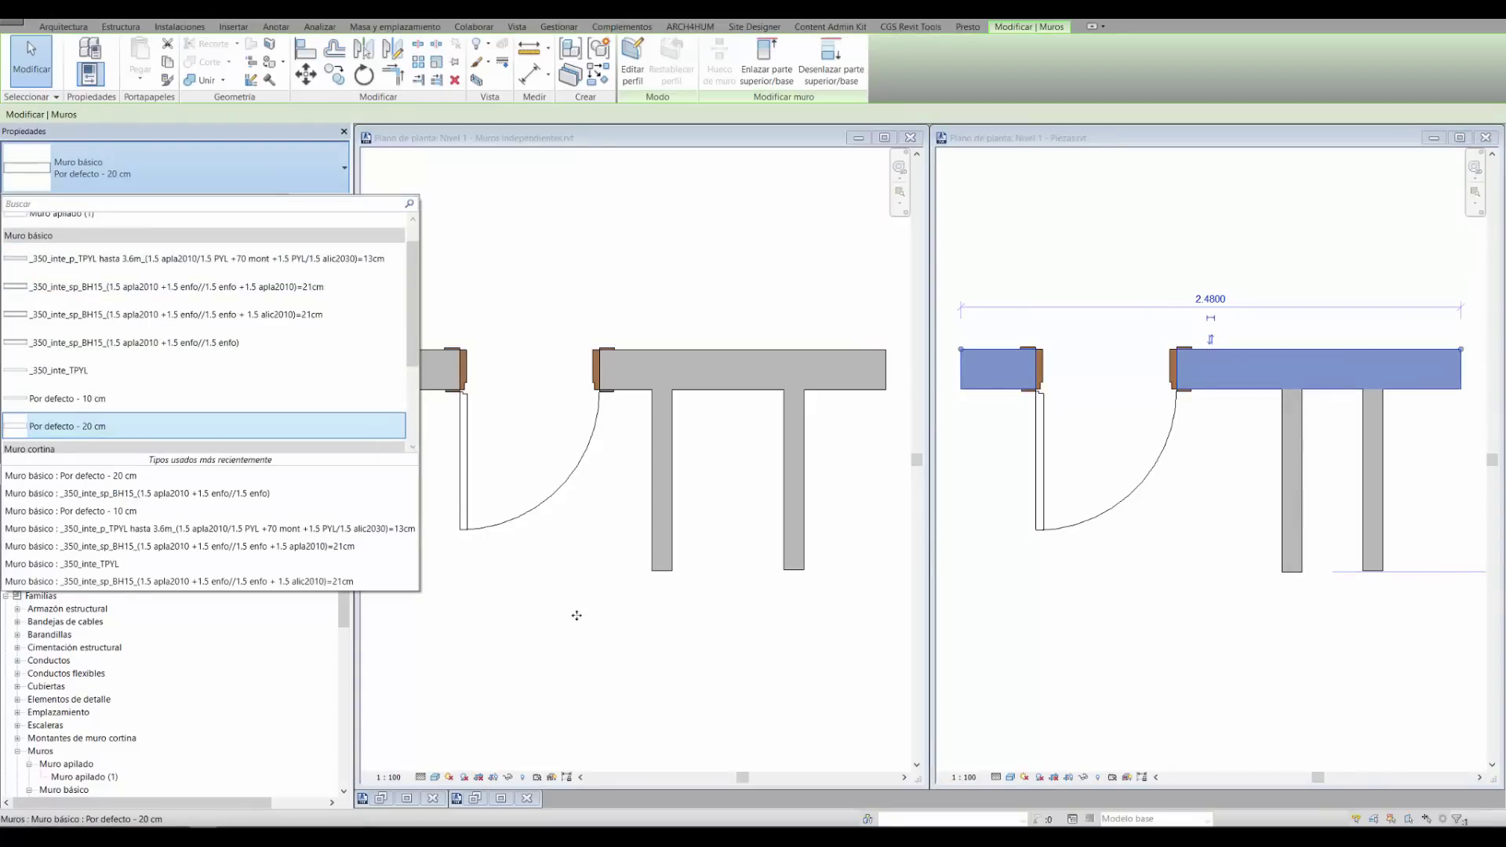
{"action": "left_click", "coordinate": [499, 390]}
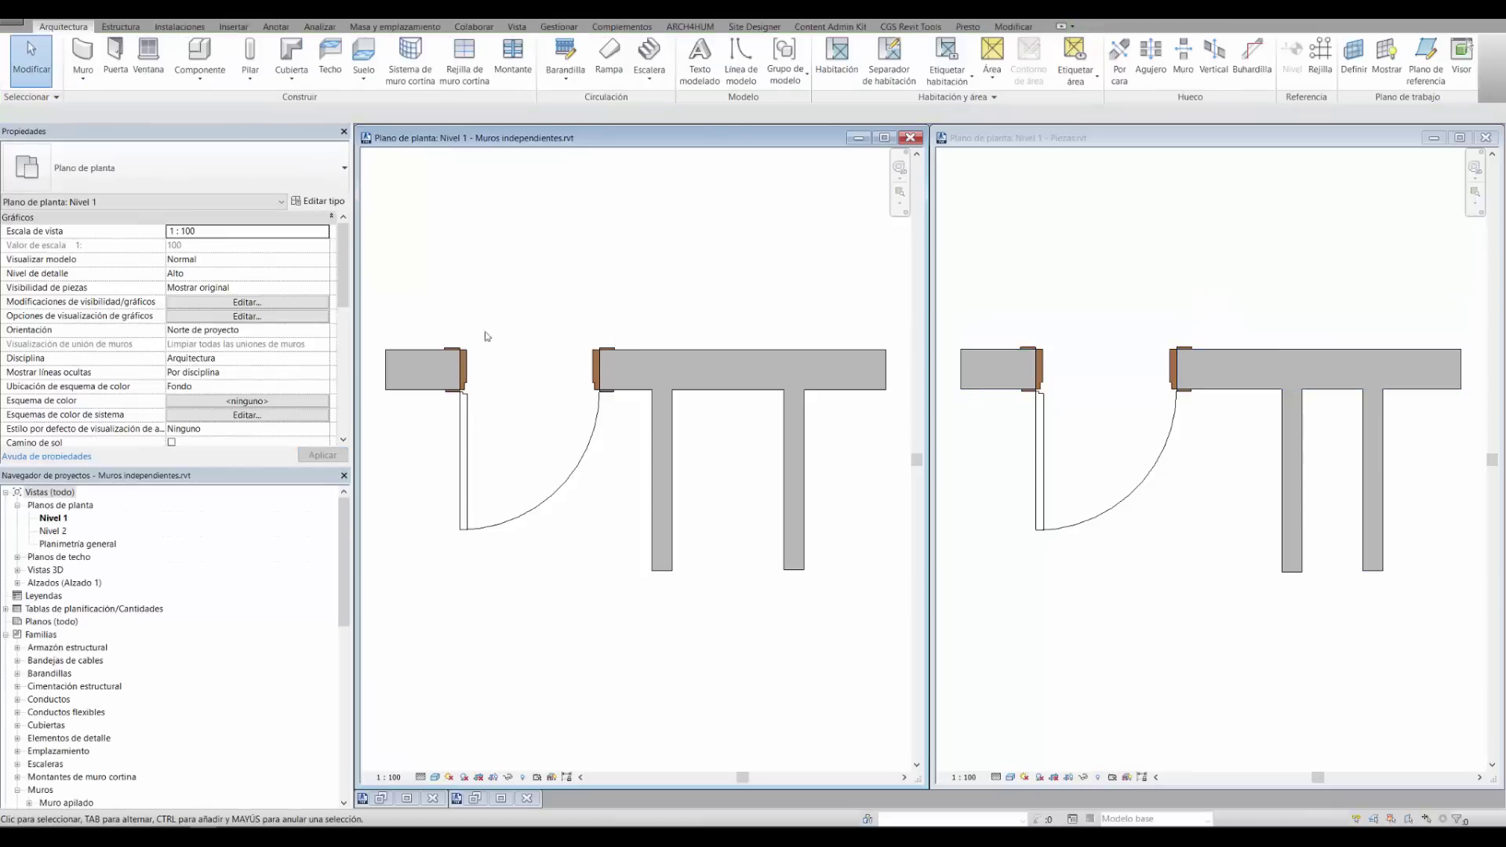
Change the main horizontal wall in the Muros independientes plan to the type _350_inte_BH15
{"action": "left_click", "coordinate": [424, 369]}
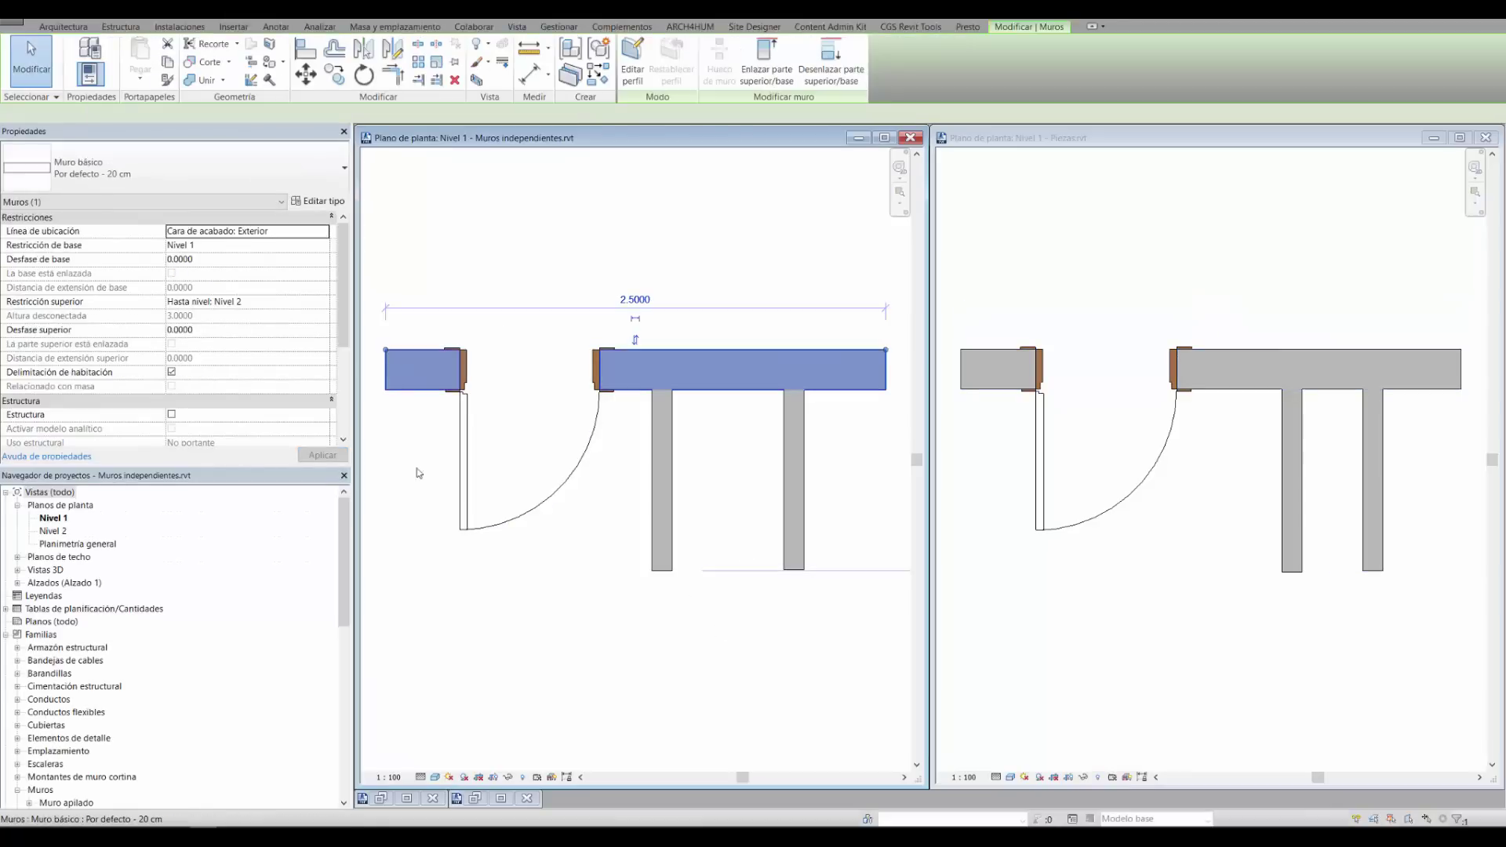
{"action": "left_click", "coordinate": [217, 168]}
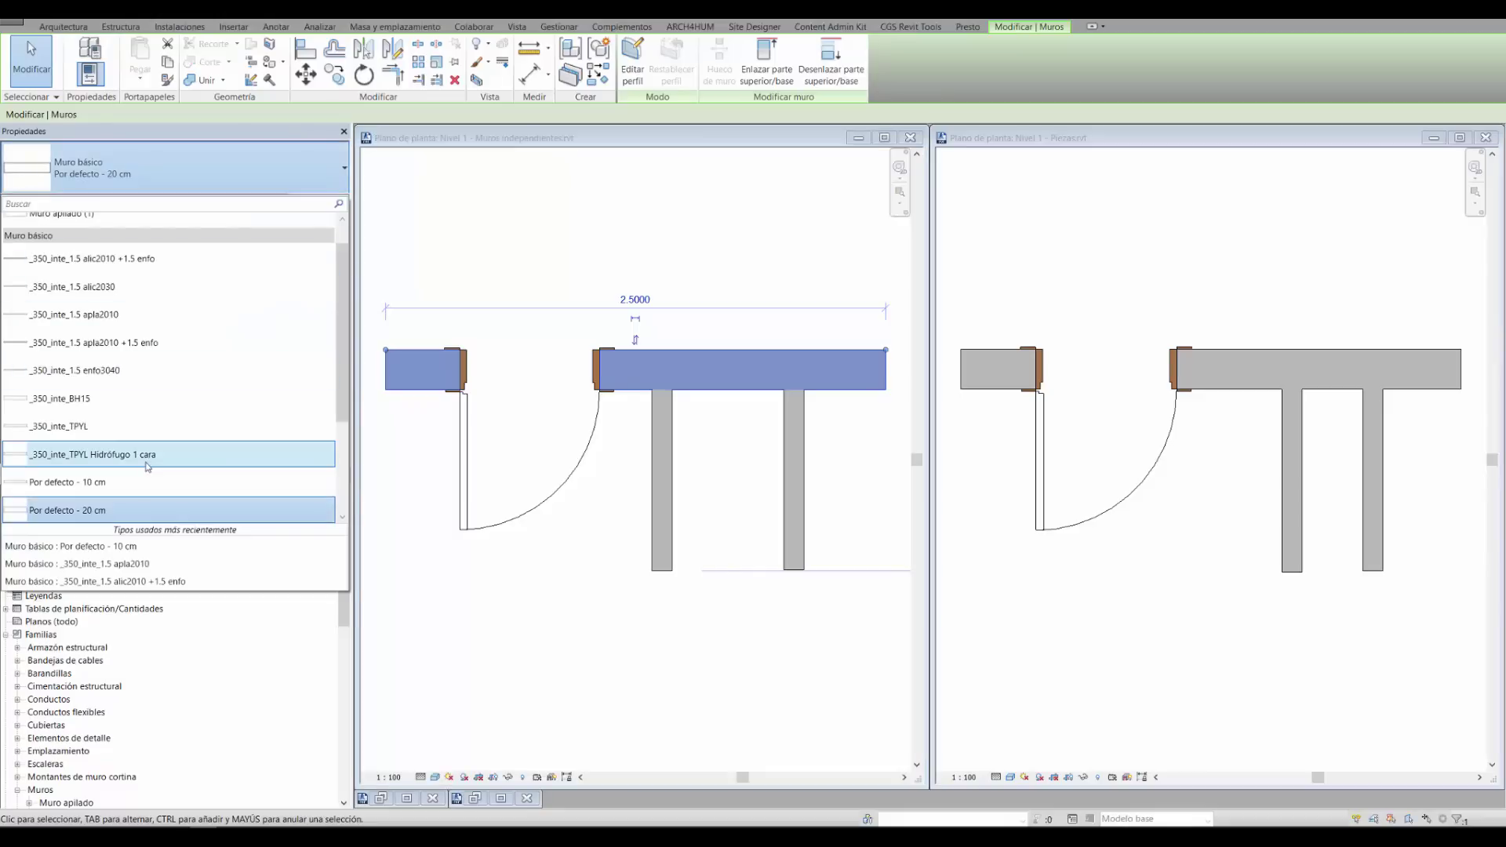
{"action": "left_click", "coordinate": [494, 398]}
Change both perpendicular partitions in the Muros independientes plan to the type _350_inte_TPYL
{"action": "left_click_drag", "start_coordinate": [860, 532], "coordinate": [634, 517]}
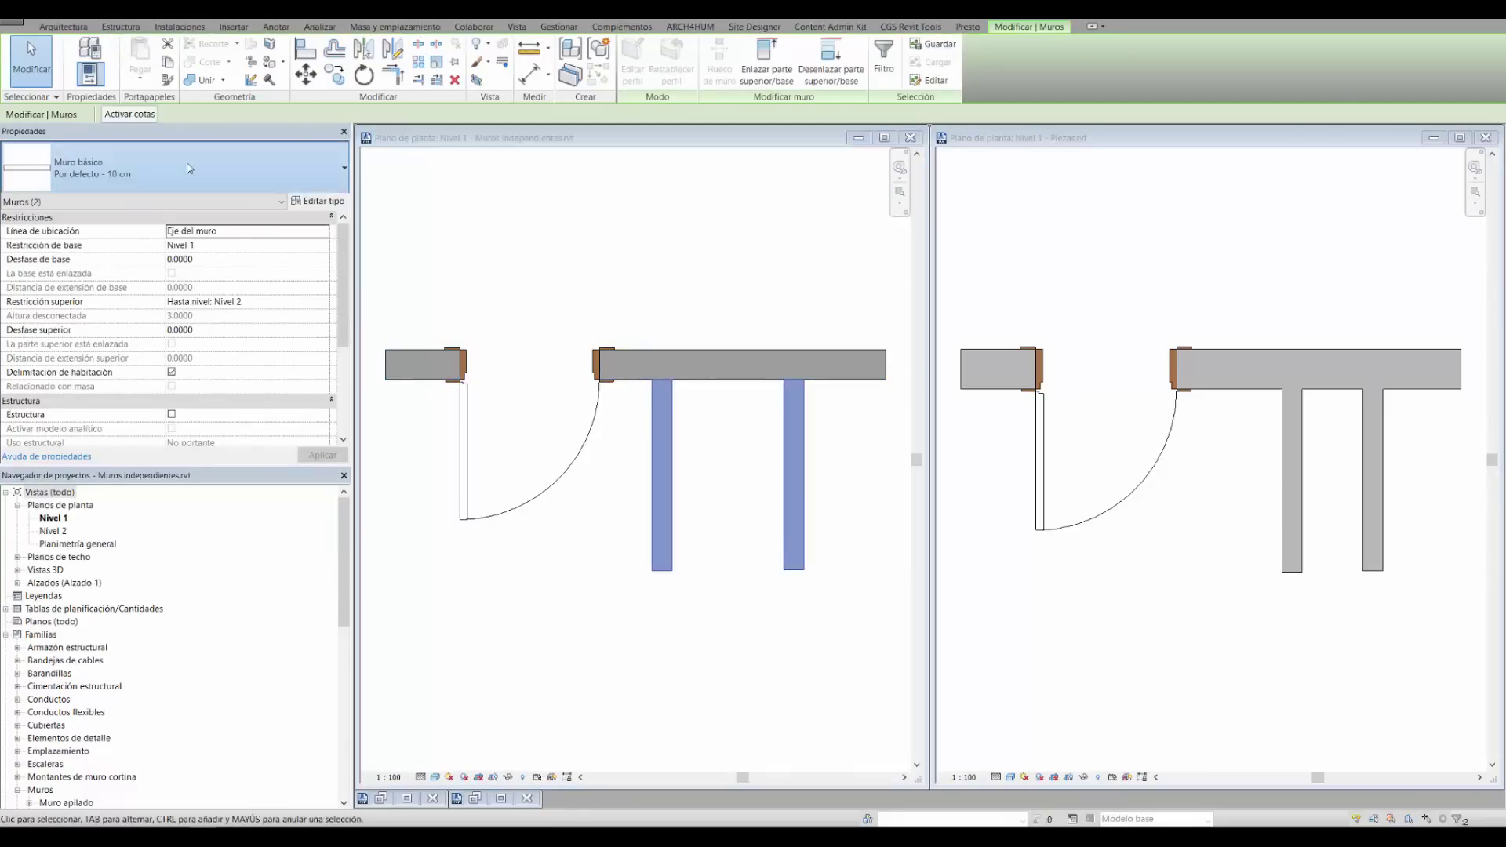
{"action": "left_click", "coordinate": [185, 166]}
{"action": "left_click", "coordinate": [111, 423]}
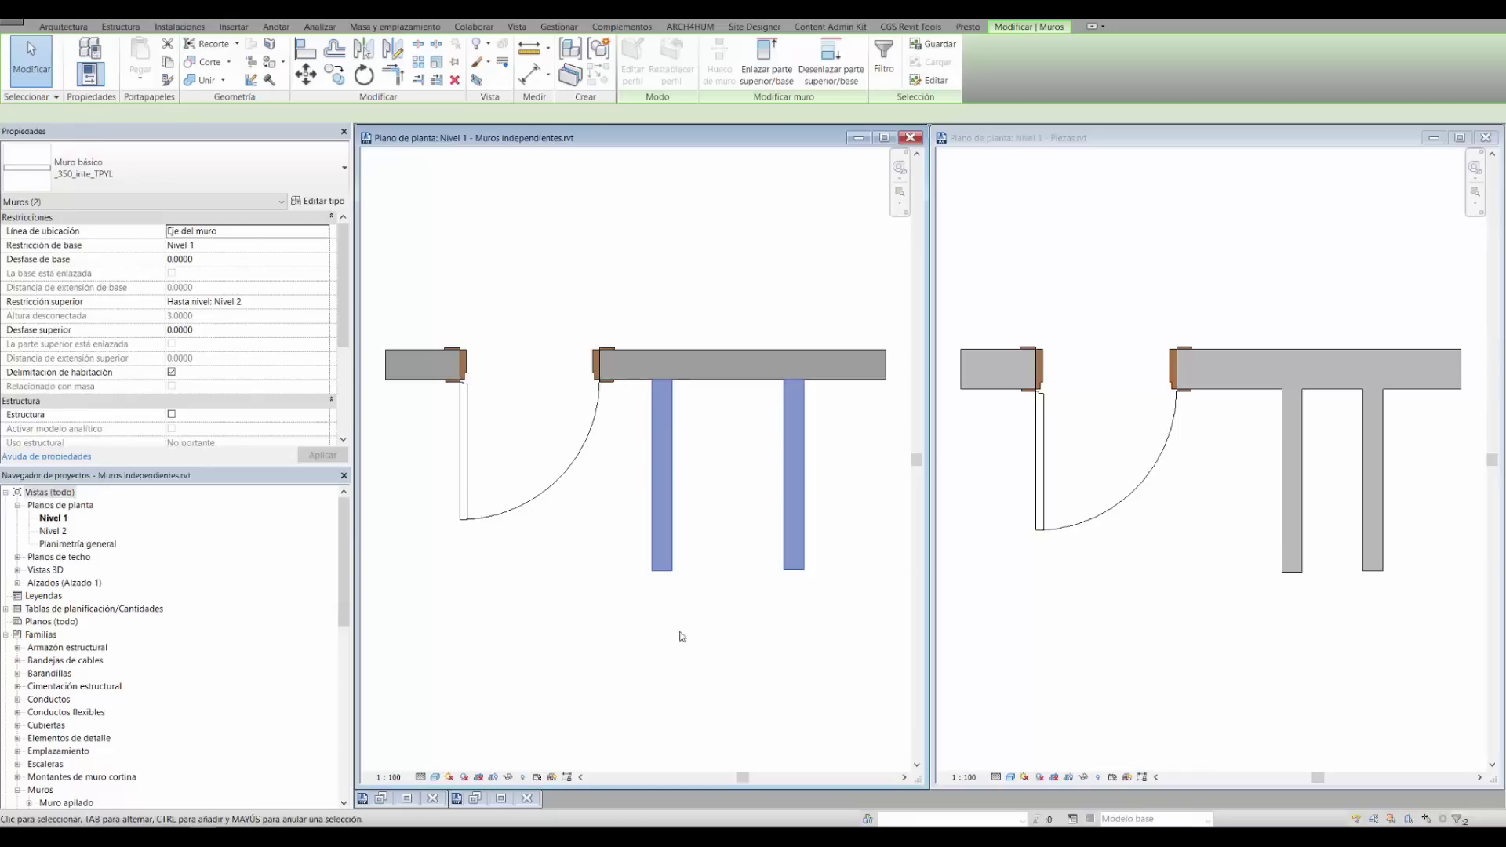
{"action": "left_click", "coordinate": [710, 655]}
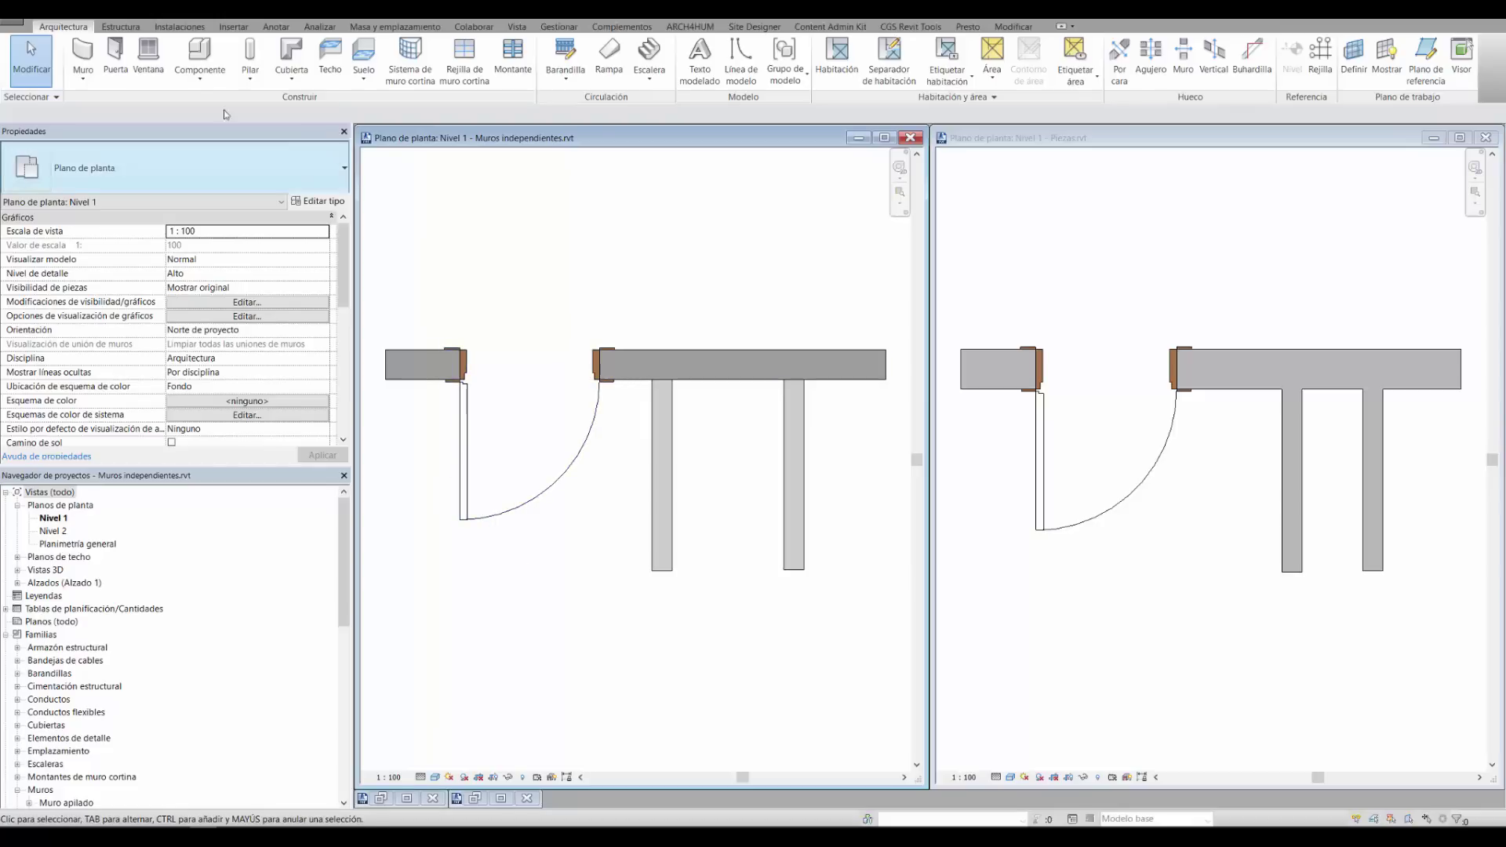
Draw a _350_inte_1.5 alic2010 +1.5 enfo wall, located by Cara de acabado: Interior, along the main wall's lower face from its left end to the first partition
{"action": "left_click", "coordinate": [84, 51]}
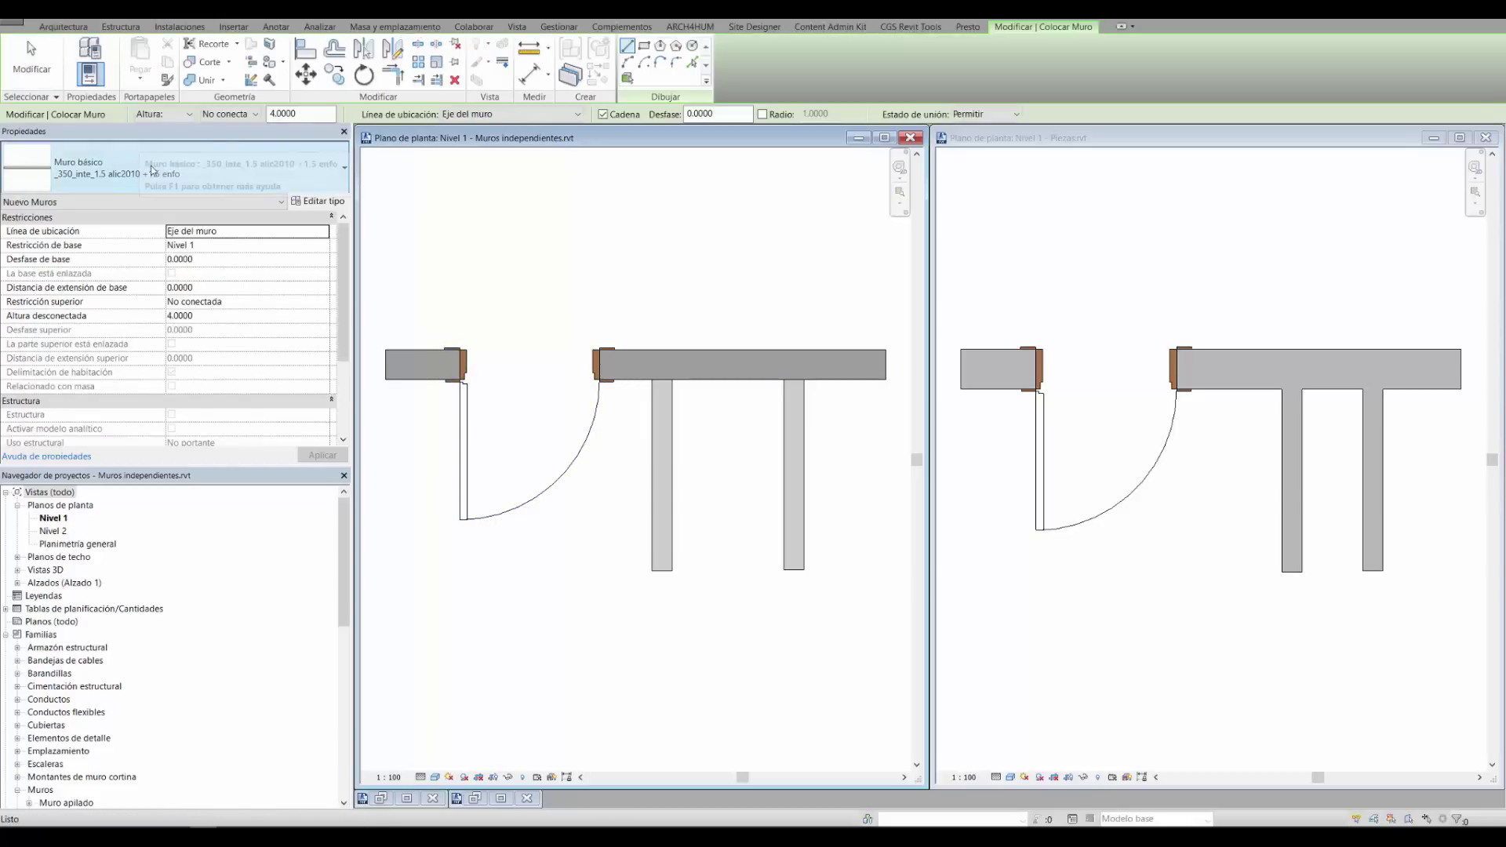
{"action": "left_click", "coordinate": [177, 168]}
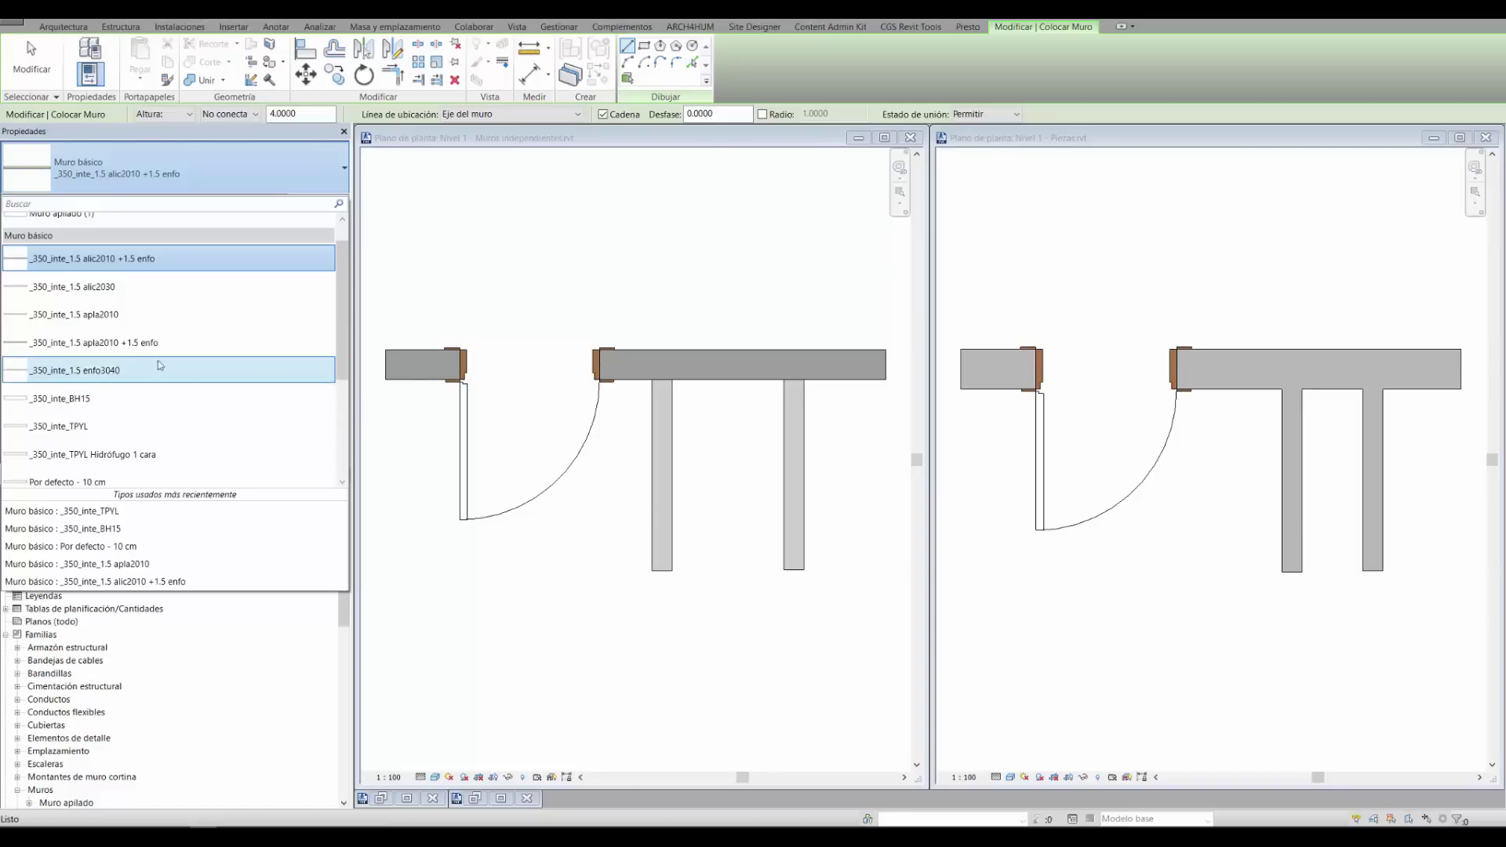
{"action": "left_click", "coordinate": [157, 261]}
{"action": "left_click", "coordinate": [554, 116]}
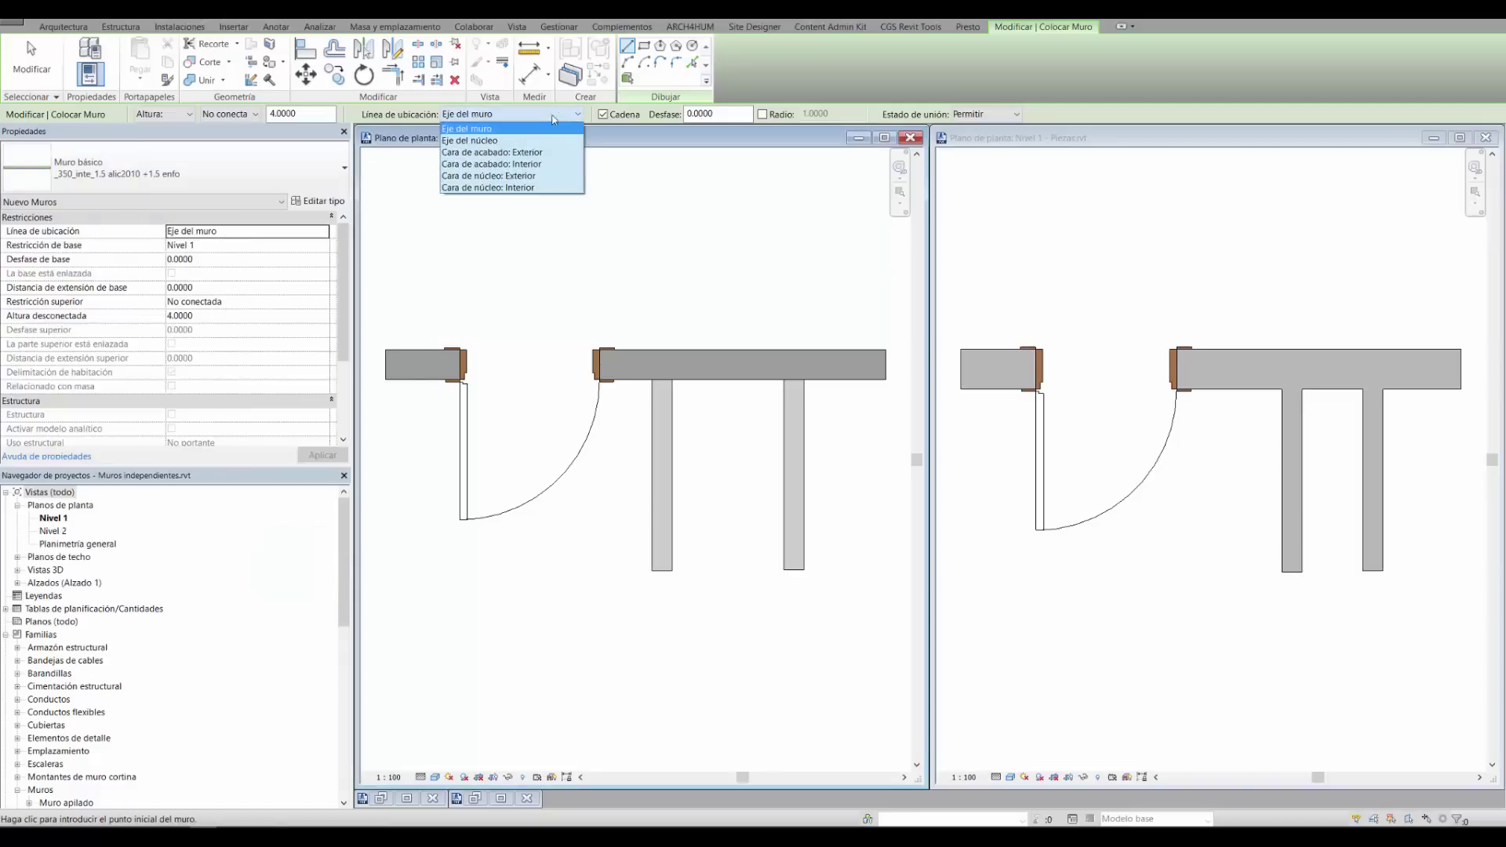
{"action": "left_click", "coordinate": [521, 165]}
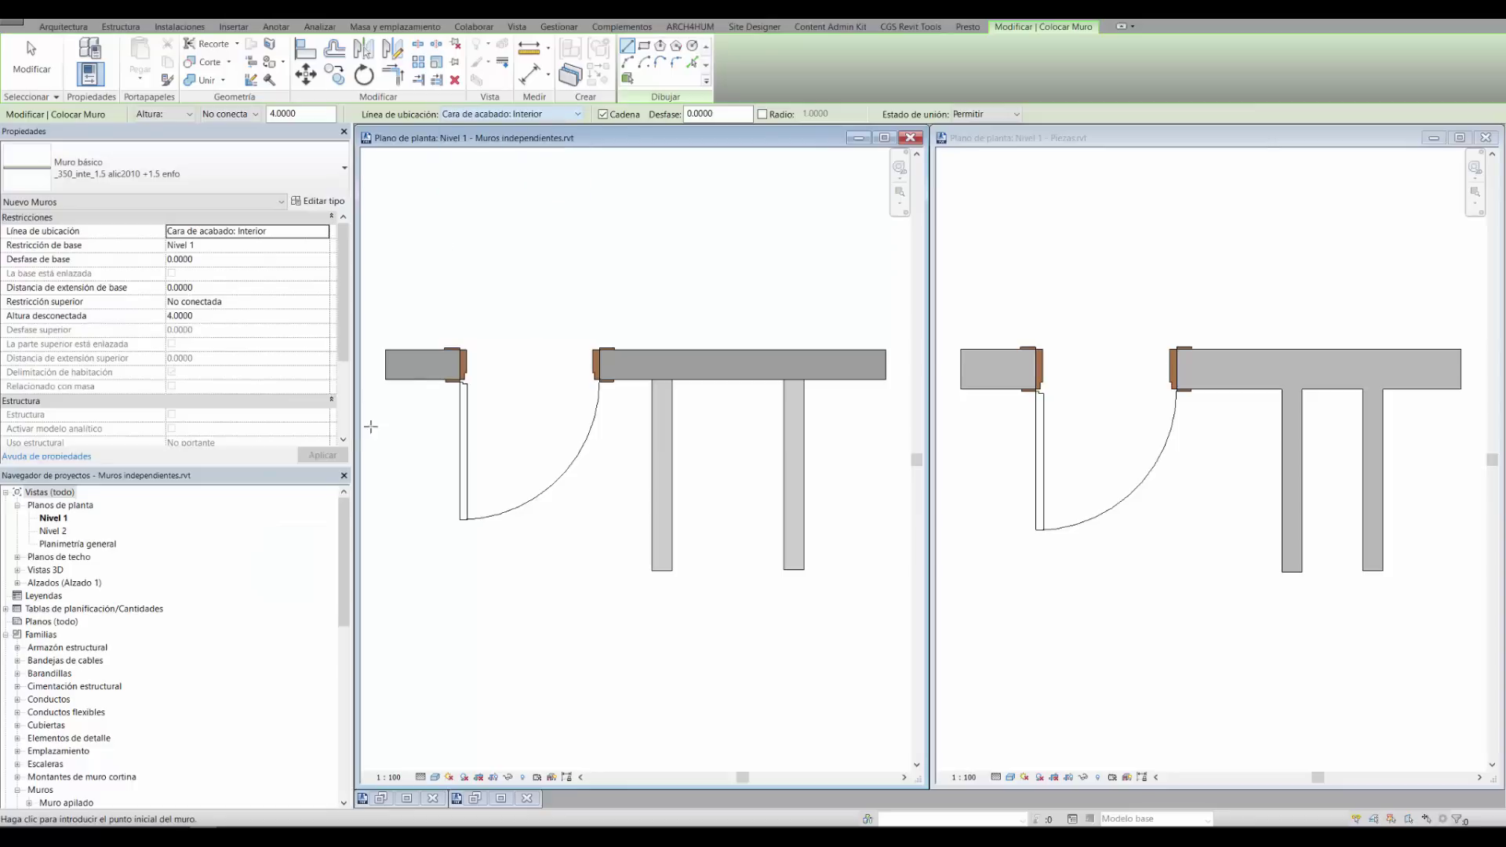
{"action": "left_click", "coordinate": [385, 380]}
{"action": "scroll", "coordinate": [646, 374], "scroll_direction": "up", "scroll_amount": 6}
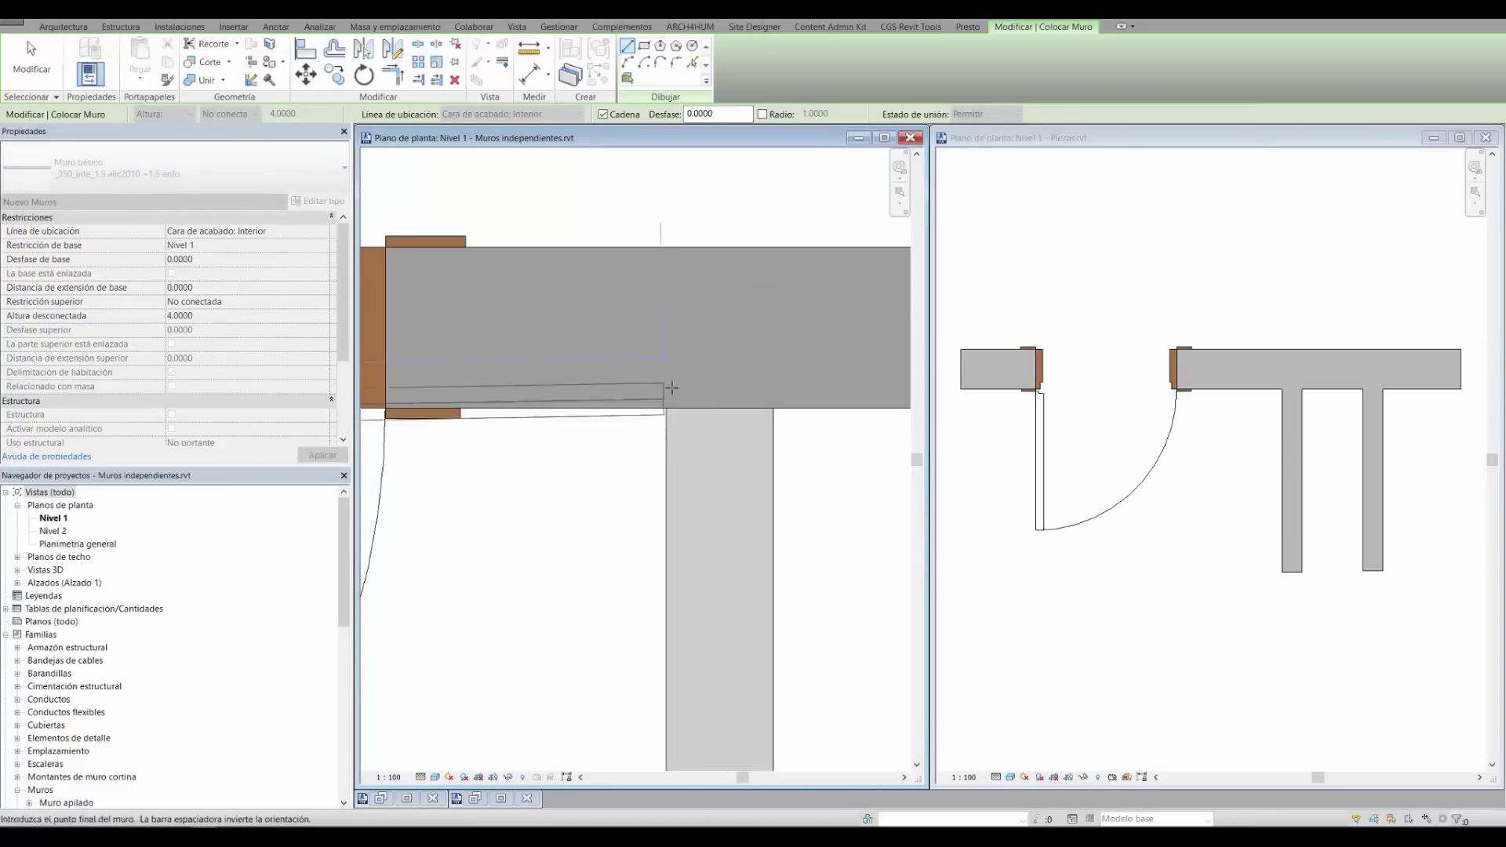
{"action": "left_click", "coordinate": [667, 408]}
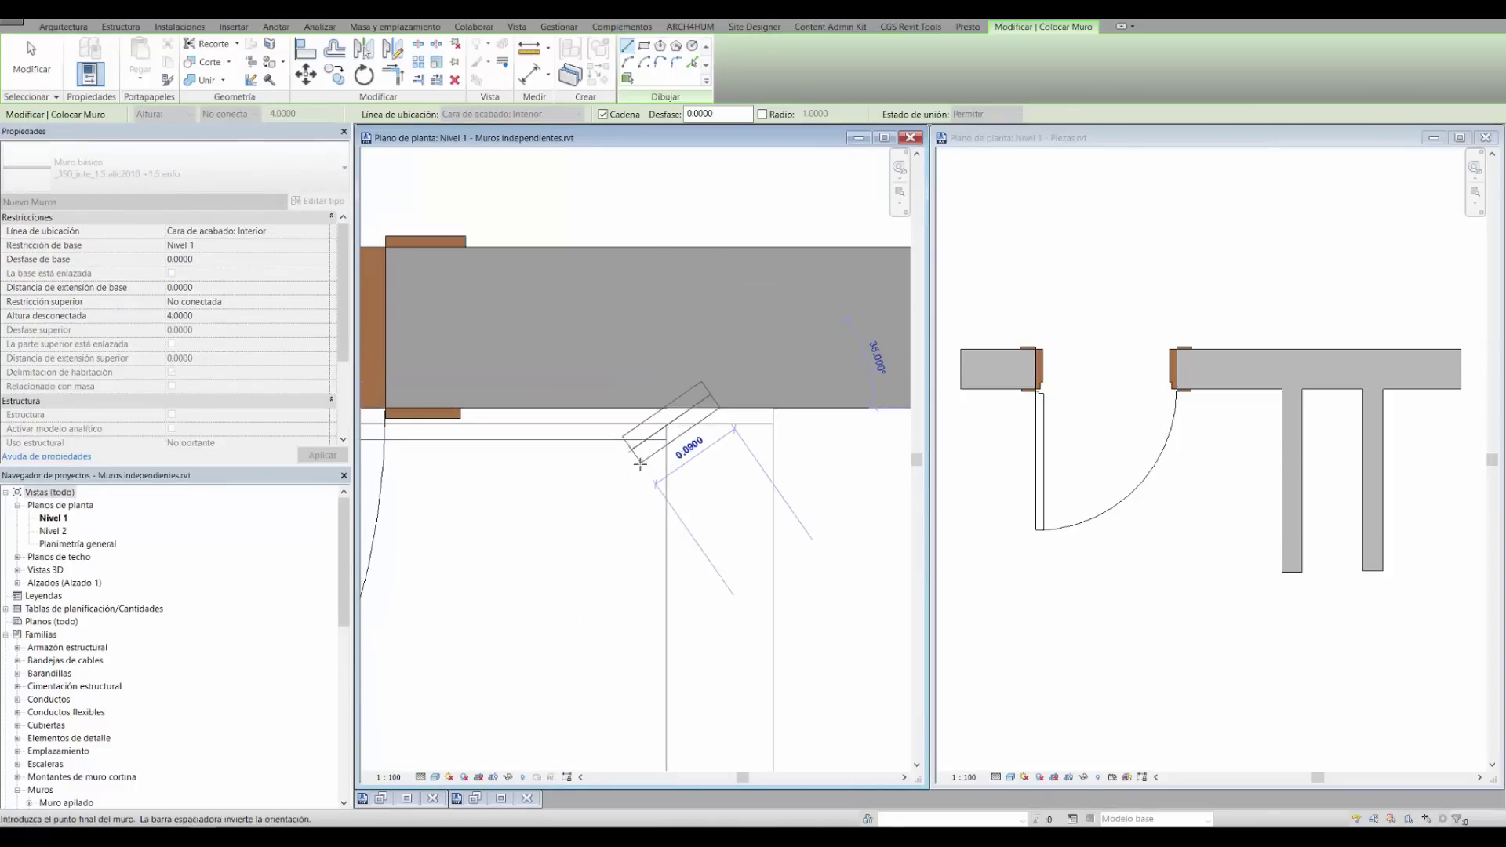
{"action": "key", "text": "Escape"}
{"action": "scroll", "coordinate": [690, 471], "scroll_direction": "down", "scroll_amount": 4}
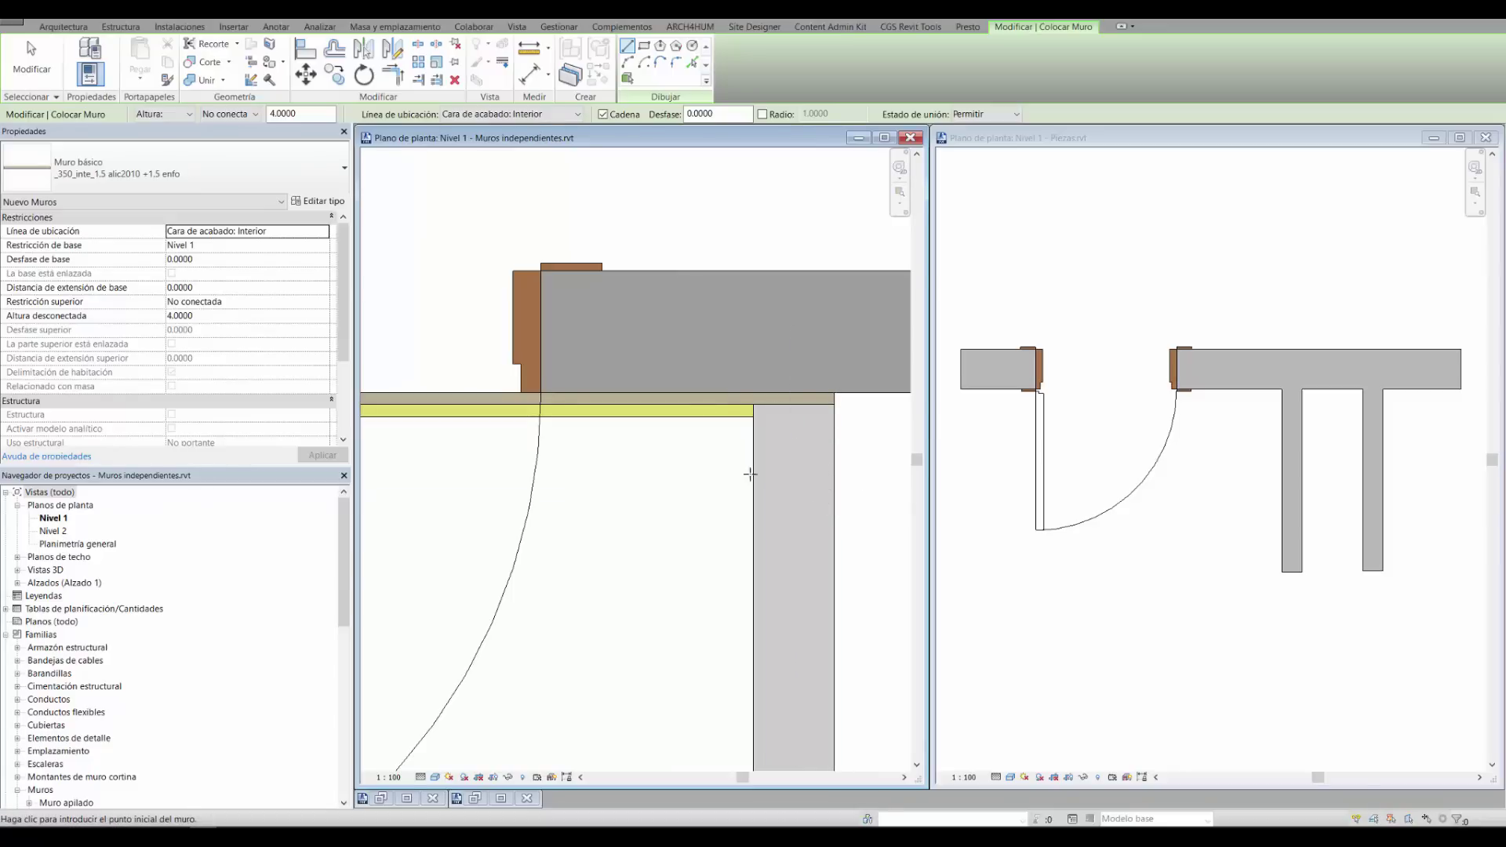
{"action": "scroll", "coordinate": [821, 435], "scroll_direction": "up", "scroll_amount": 1}
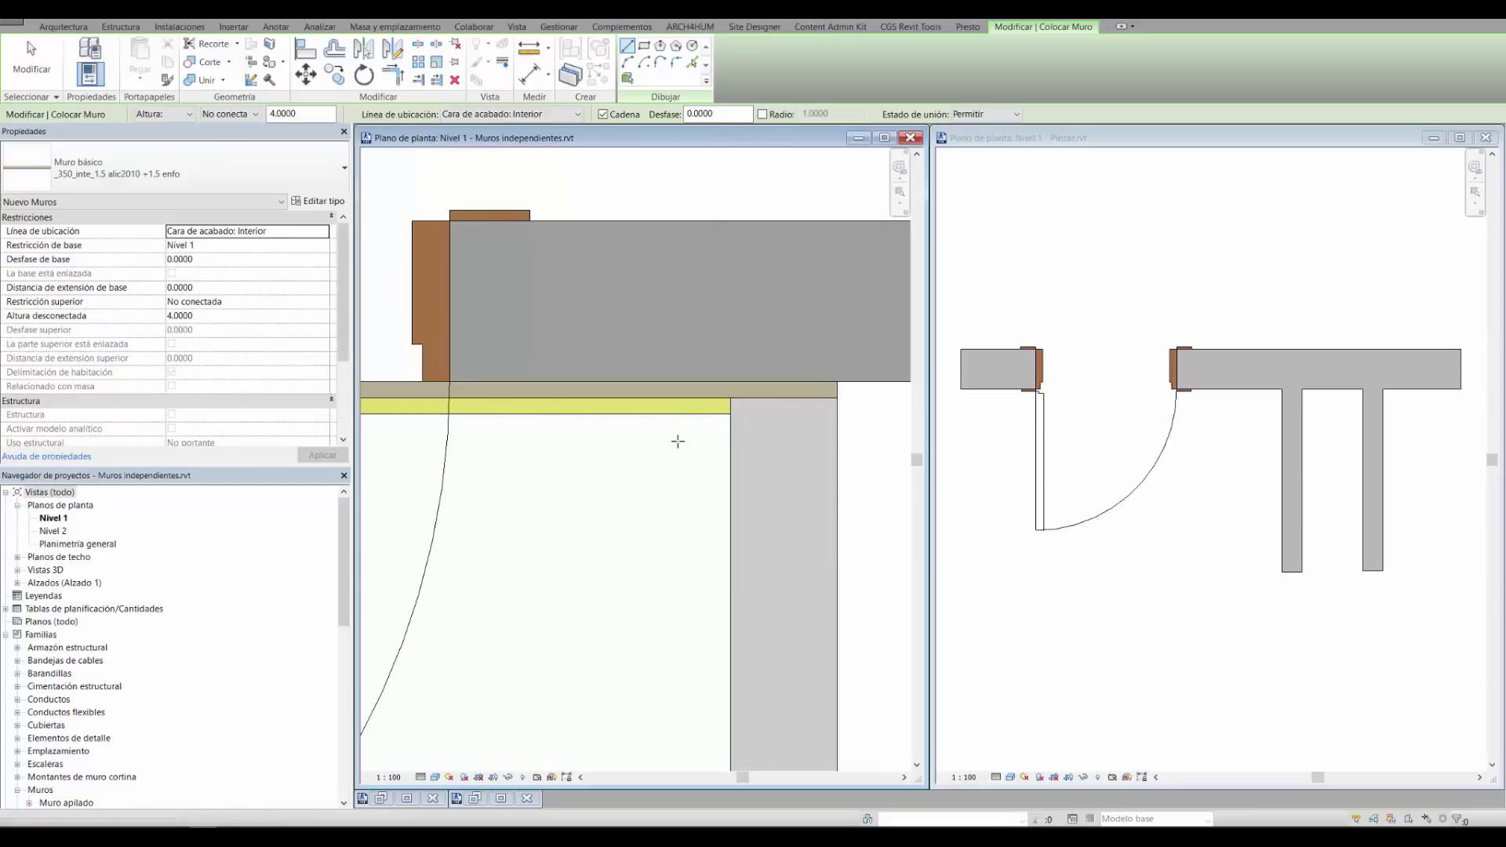
{"action": "key", "text": "Escape"}
Disallow the join at the right end of the alic2010 lining wall and pull that end back to the first partition's left face
{"action": "left_click", "coordinate": [715, 405]}
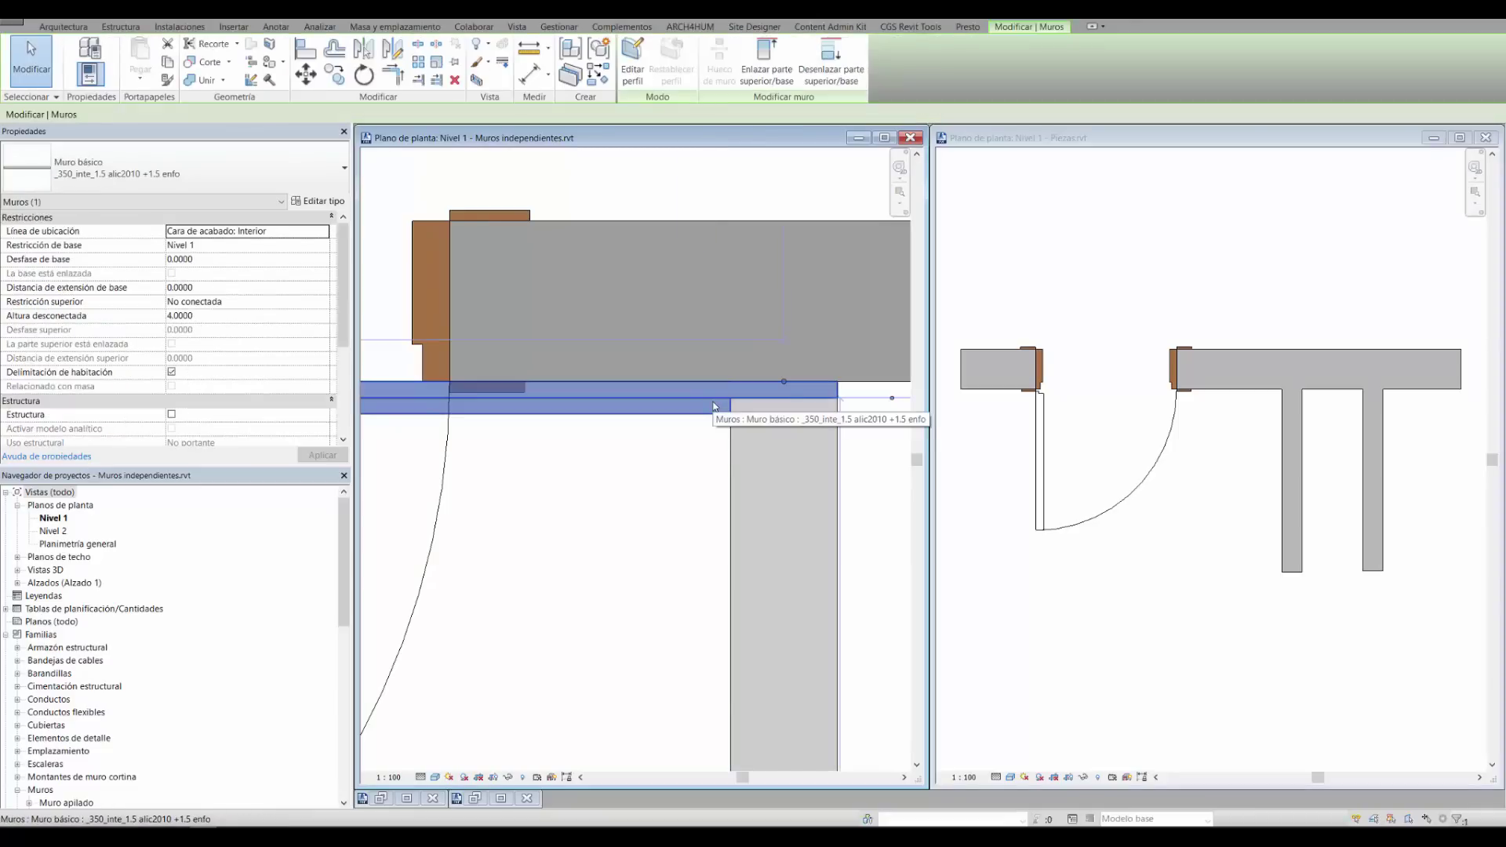
{"action": "right_click", "coordinate": [784, 382]}
{"action": "left_click", "coordinate": [831, 443]}
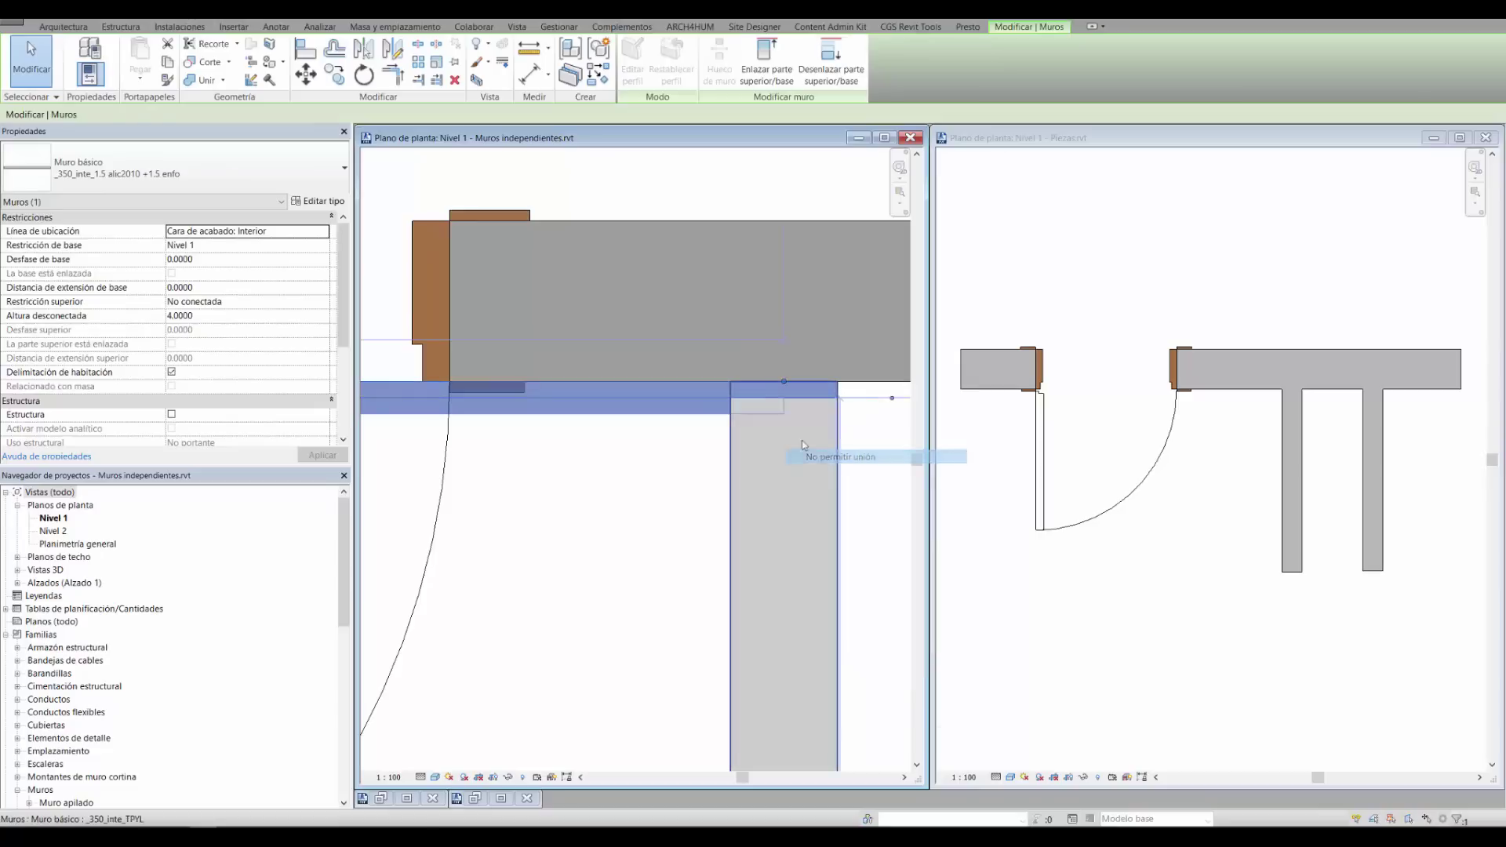
{"action": "left_click", "coordinate": [730, 387]}
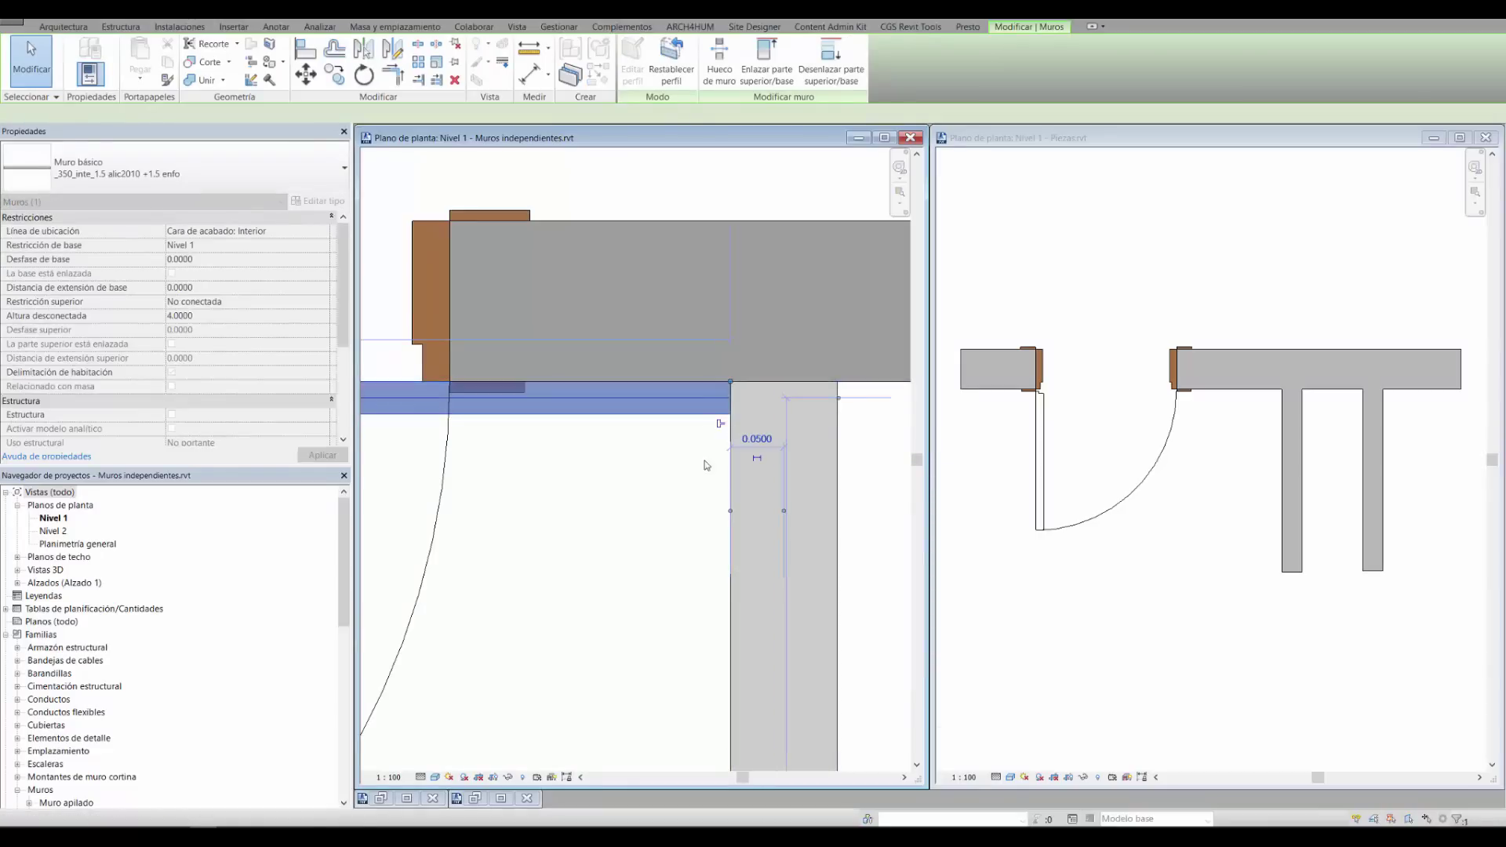
{"action": "key", "text": "Escape"}
Draw a _350_inte_1.5 alic2030 wall along the first partition's left face, down to the partition's lower end
{"action": "scroll", "coordinate": [706, 481], "scroll_direction": "down", "scroll_amount": 4}
{"action": "scroll", "coordinate": [708, 451], "scroll_direction": "down", "scroll_amount": 5}
{"action": "middle_click_drag", "start_coordinate": [705, 502], "coordinate": [746, 431]}
{"action": "scroll", "coordinate": [733, 401], "scroll_direction": "up", "scroll_amount": 2}
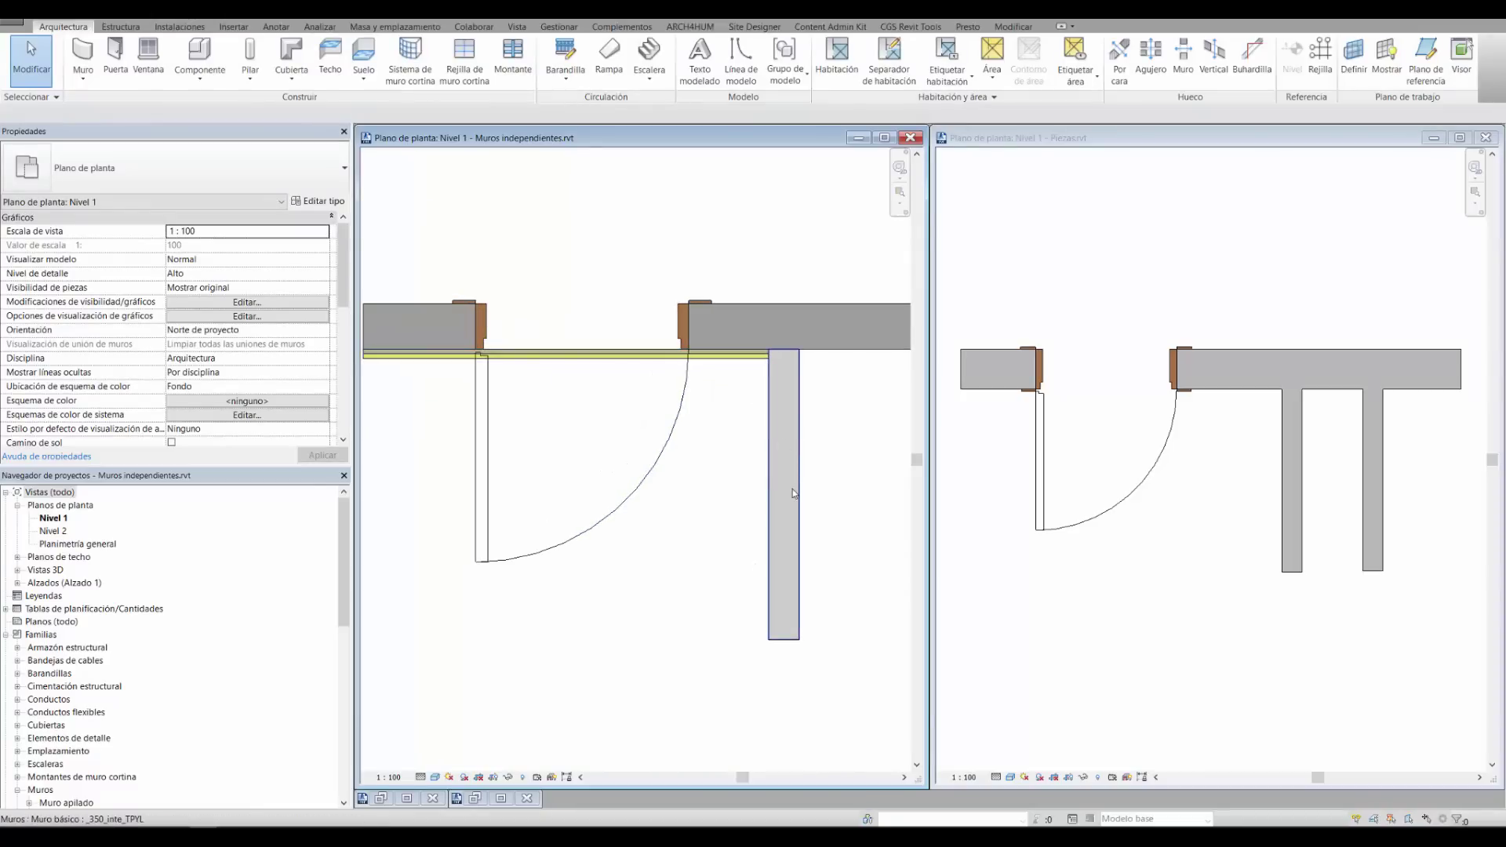
{"action": "left_click", "coordinate": [87, 55]}
{"action": "left_click", "coordinate": [181, 168]}
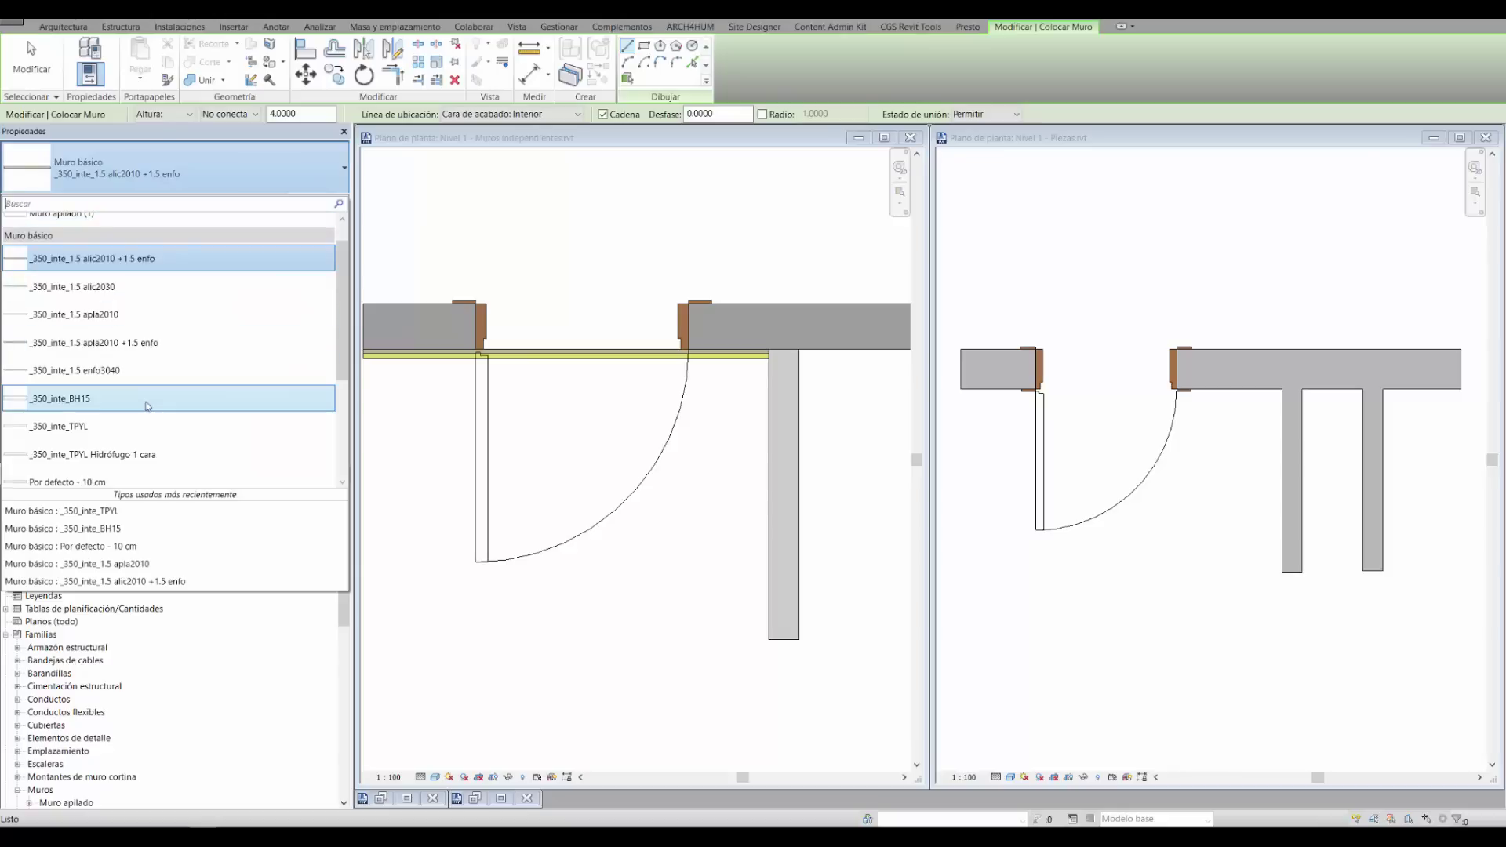
{"action": "left_click", "coordinate": [127, 288]}
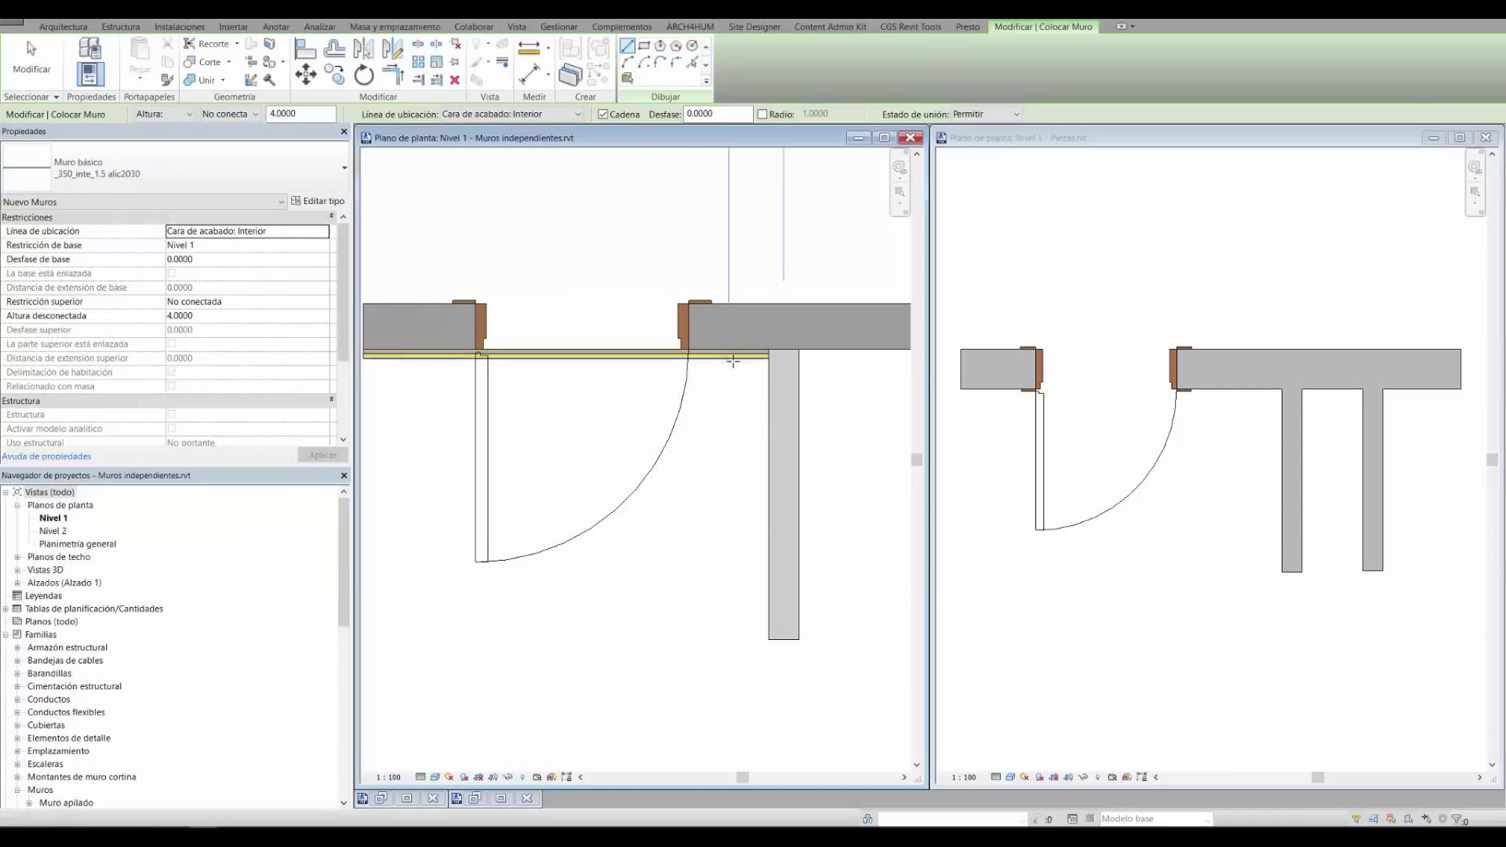
{"action": "scroll", "coordinate": [769, 350], "scroll_direction": "up", "scroll_amount": 5}
{"action": "left_click", "coordinate": [777, 351]}
{"action": "scroll", "coordinate": [780, 444], "scroll_direction": "down", "scroll_amount": 4}
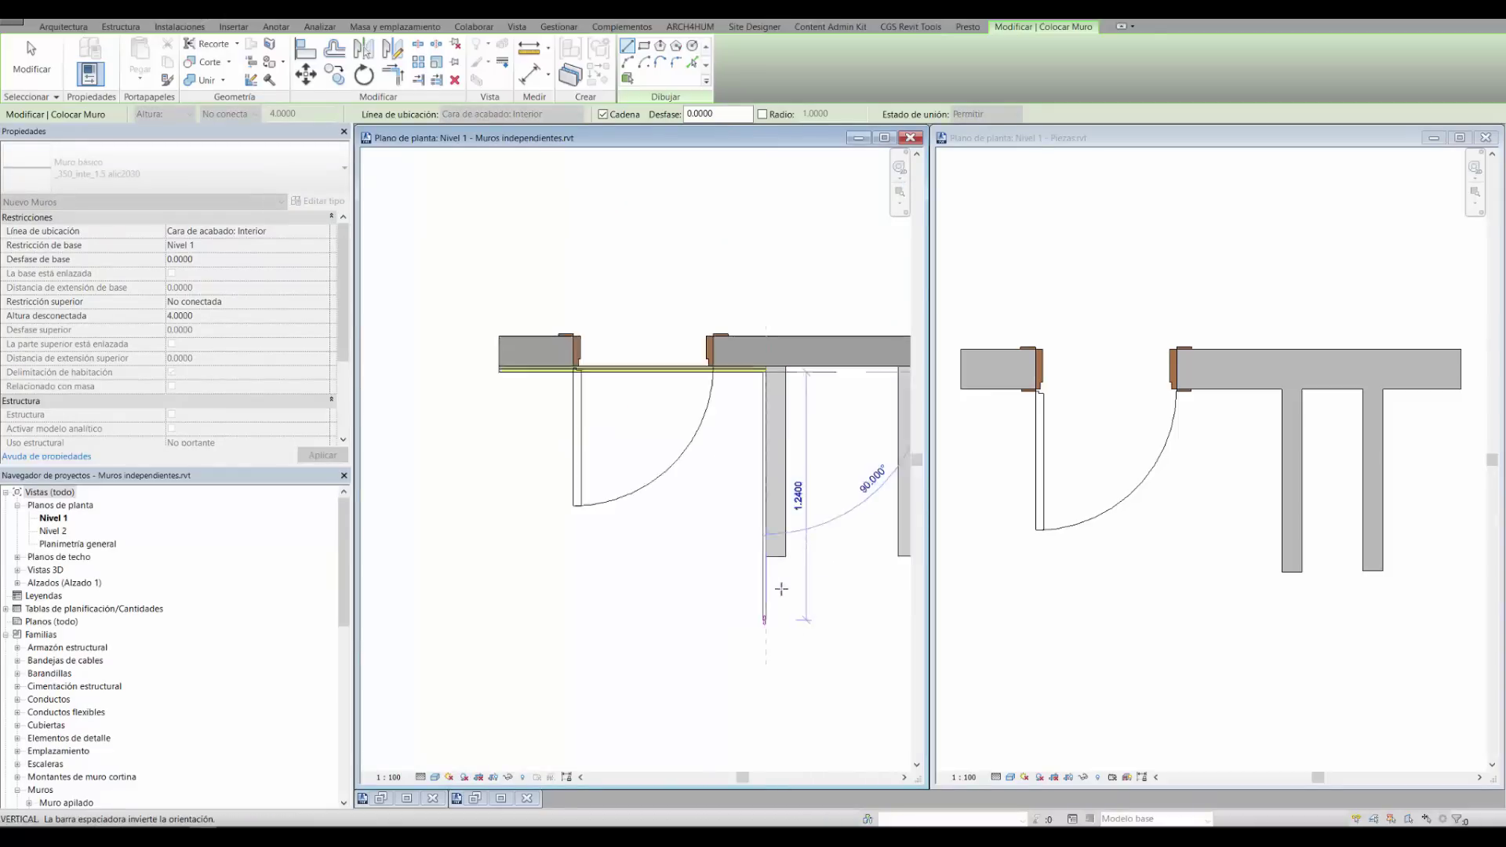
{"action": "scroll", "coordinate": [774, 608], "scroll_direction": "up", "scroll_amount": 1}
{"action": "scroll", "coordinate": [768, 551], "scroll_direction": "up", "scroll_amount": 2}
{"action": "left_click", "coordinate": [762, 516]}
{"action": "scroll", "coordinate": [729, 545], "scroll_direction": "down", "scroll_amount": 2}
{"action": "key", "text": "Escape"}
{"action": "key", "text": "Escape"}
{"action": "scroll", "coordinate": [777, 386], "scroll_direction": "down", "scroll_amount": 2}
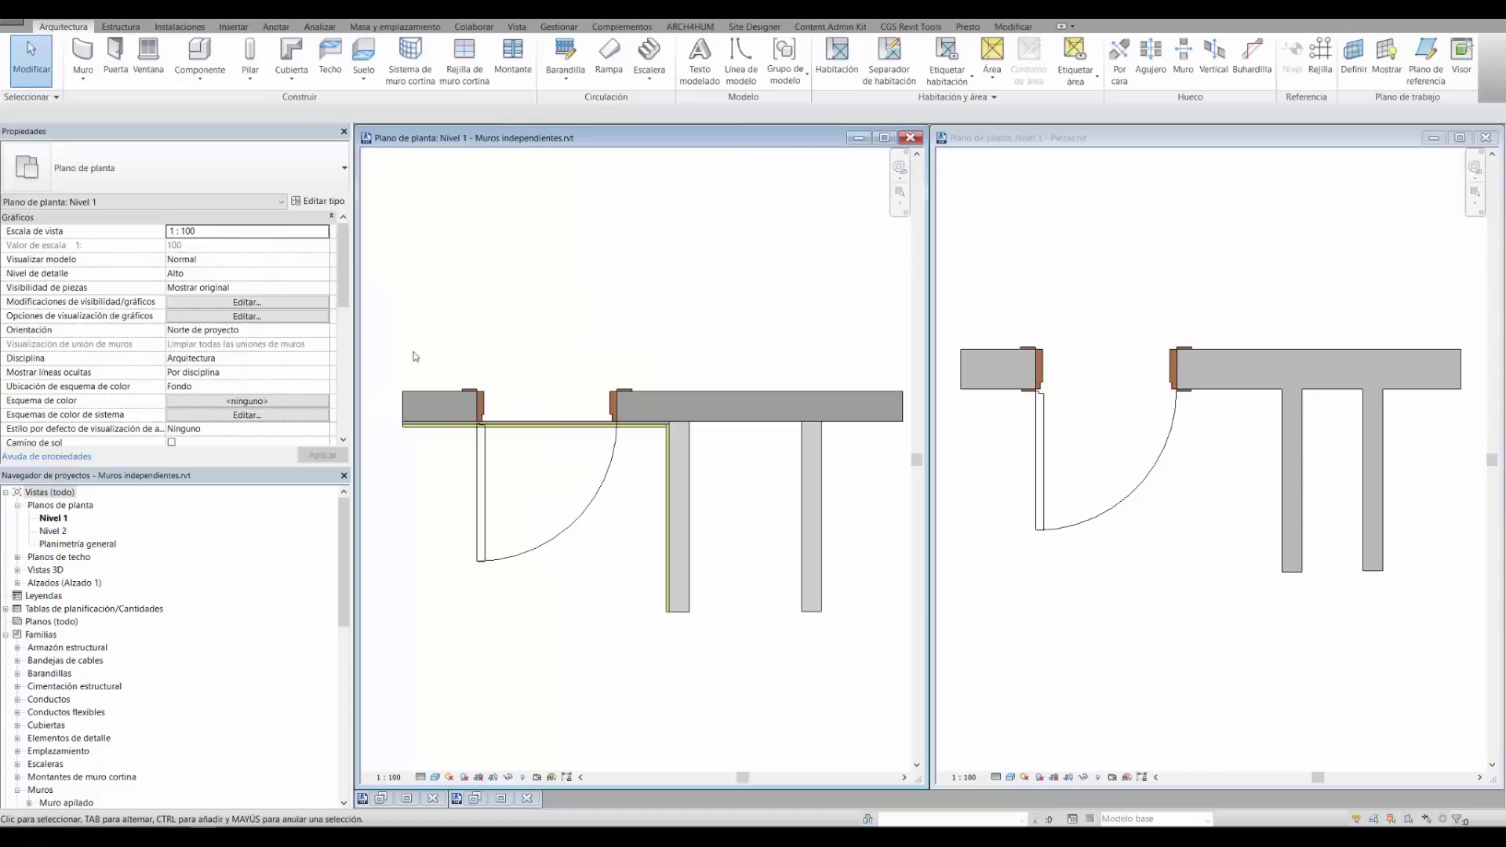
Draw a _350_inte_1.5 apla2010 +1.5 enfo wall along the full upper face of the main wall
{"action": "left_click", "coordinate": [84, 52]}
{"action": "left_click", "coordinate": [173, 168]}
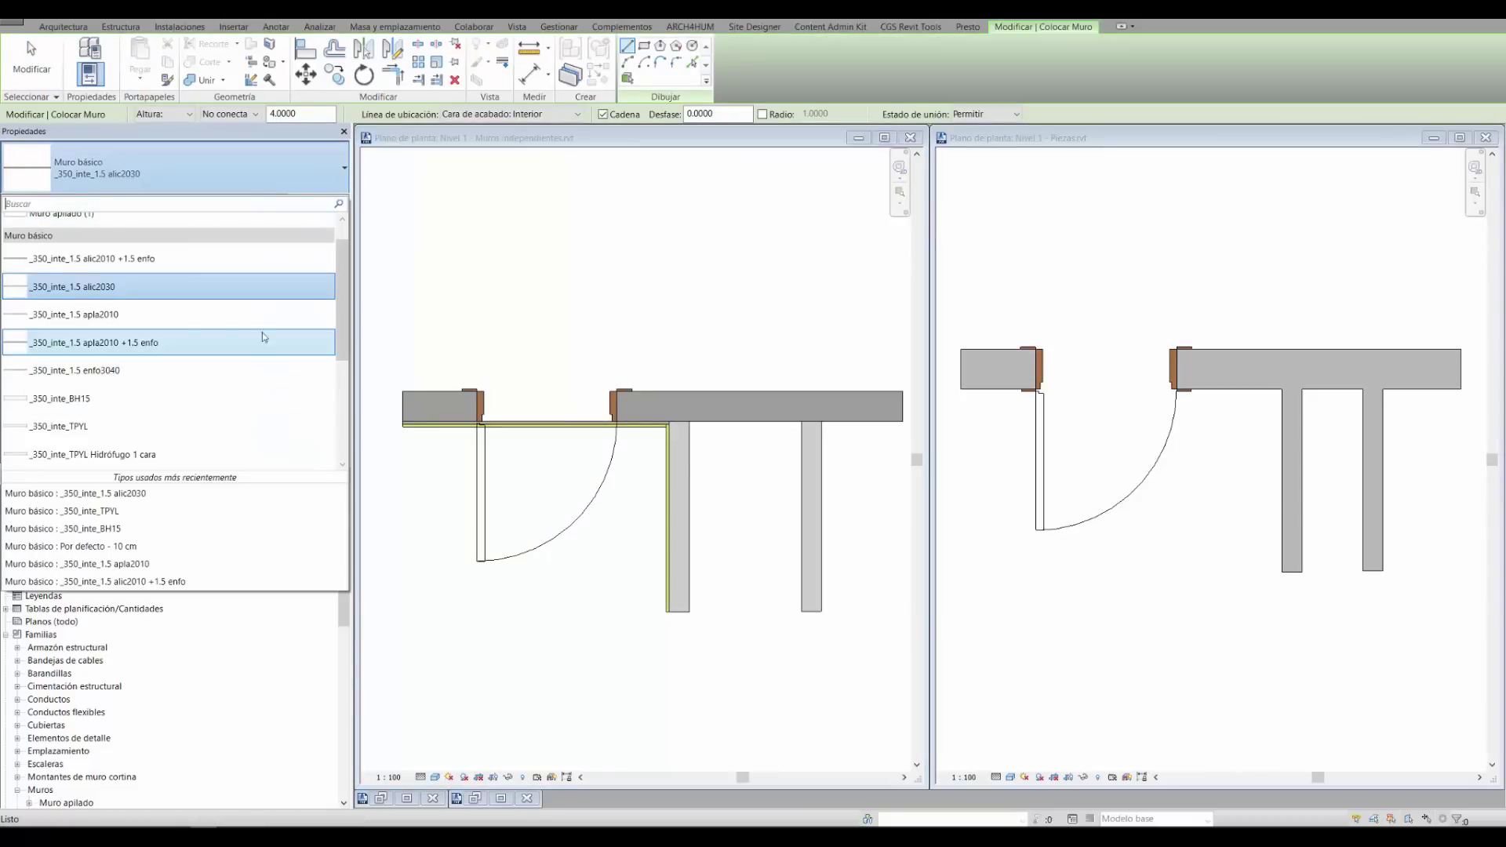
{"action": "left_click", "coordinate": [128, 342]}
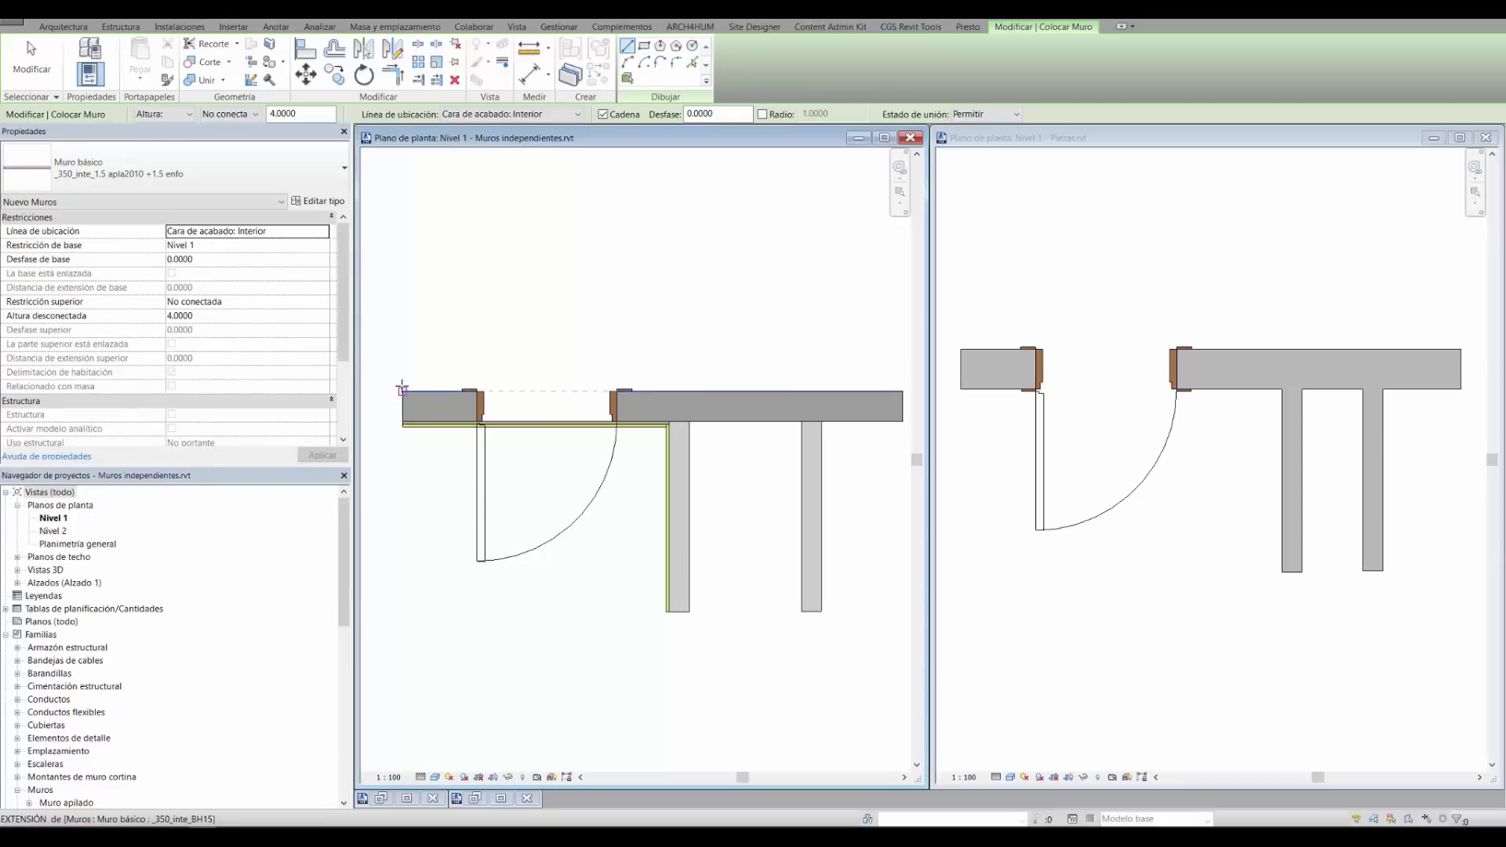
{"action": "left_click", "coordinate": [402, 386]}
{"action": "middle_click_drag", "start_coordinate": [798, 387], "coordinate": [605, 385]}
{"action": "scroll", "coordinate": [710, 389], "scroll_direction": "up", "scroll_amount": 4}
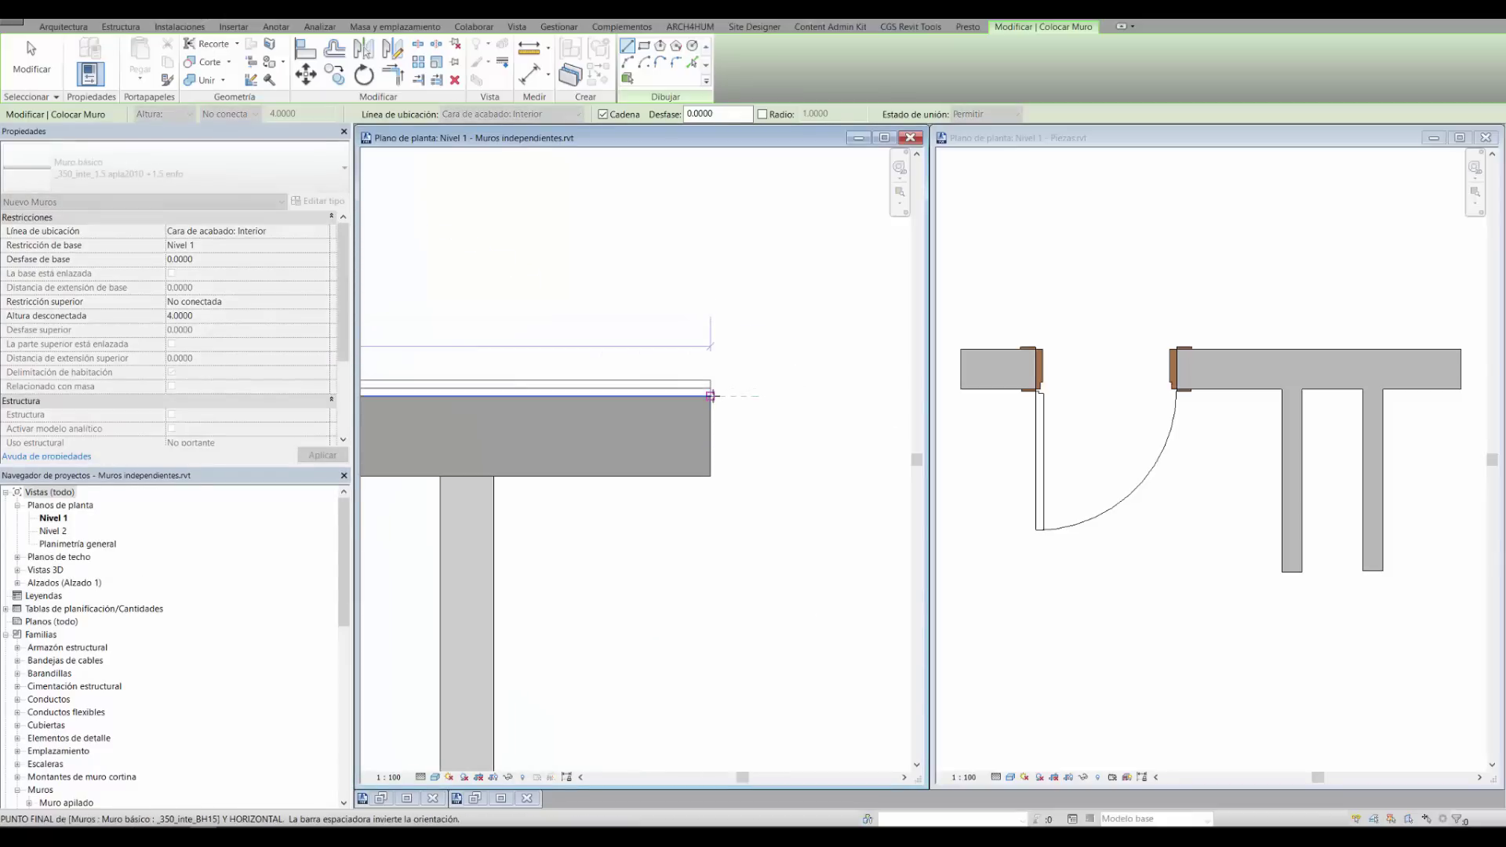
{"action": "left_click", "coordinate": [711, 396]}
{"action": "key", "text": "Escape"}
{"action": "key", "text": "Escape"}
Draw a _350_inte_1.5 enfo3040 wall along the main wall's lower face between the two partitions
{"action": "scroll", "coordinate": [763, 353], "scroll_direction": "down", "scroll_amount": 5}
{"action": "scroll", "coordinate": [612, 470], "scroll_direction": "up", "scroll_amount": 4}
{"action": "middle_click_drag", "start_coordinate": [648, 534], "coordinate": [585, 480]}
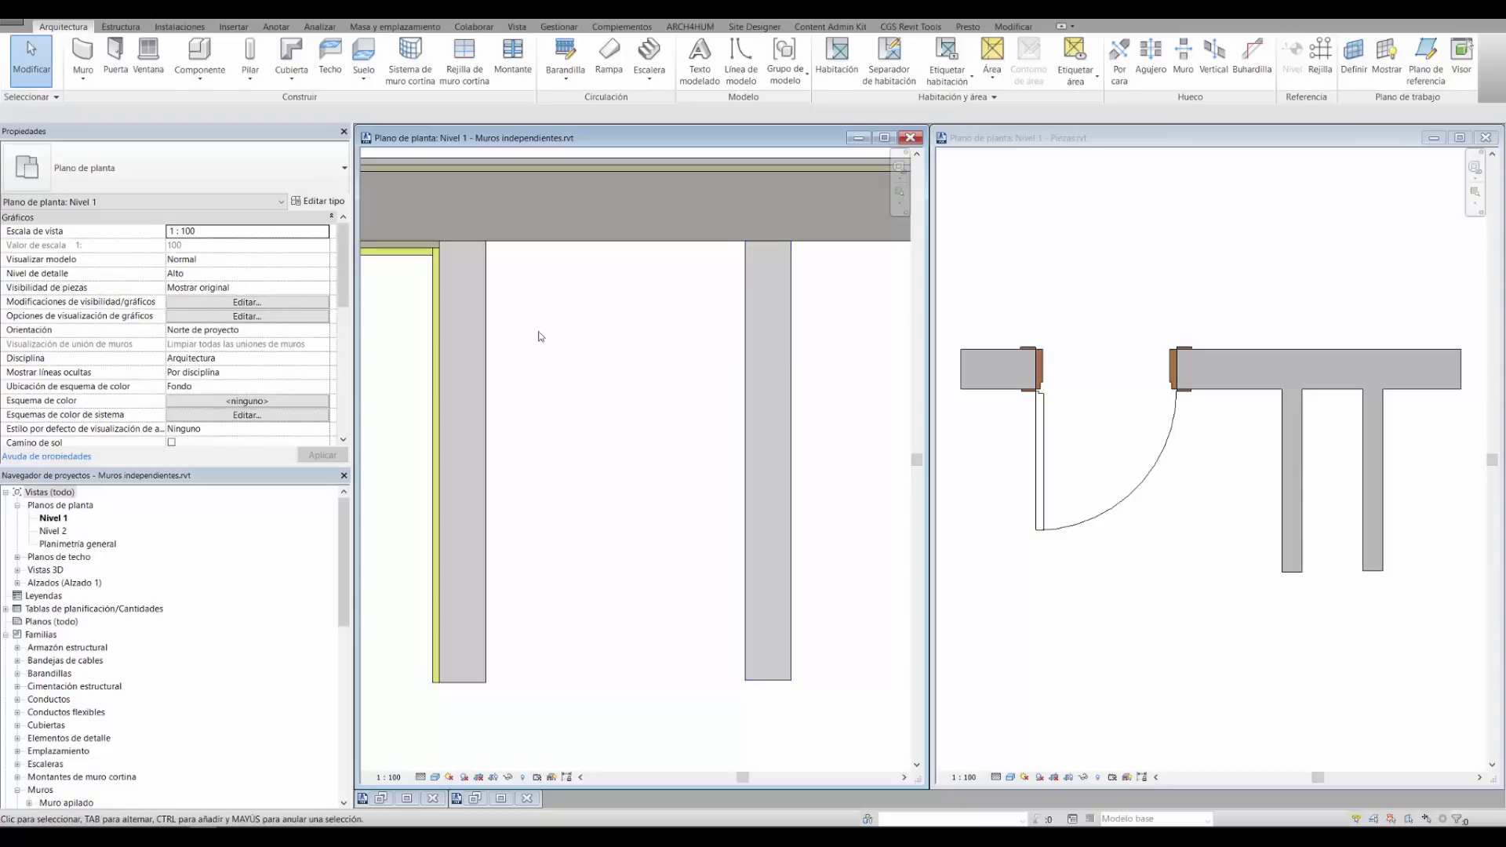
{"action": "left_click", "coordinate": [72, 47]}
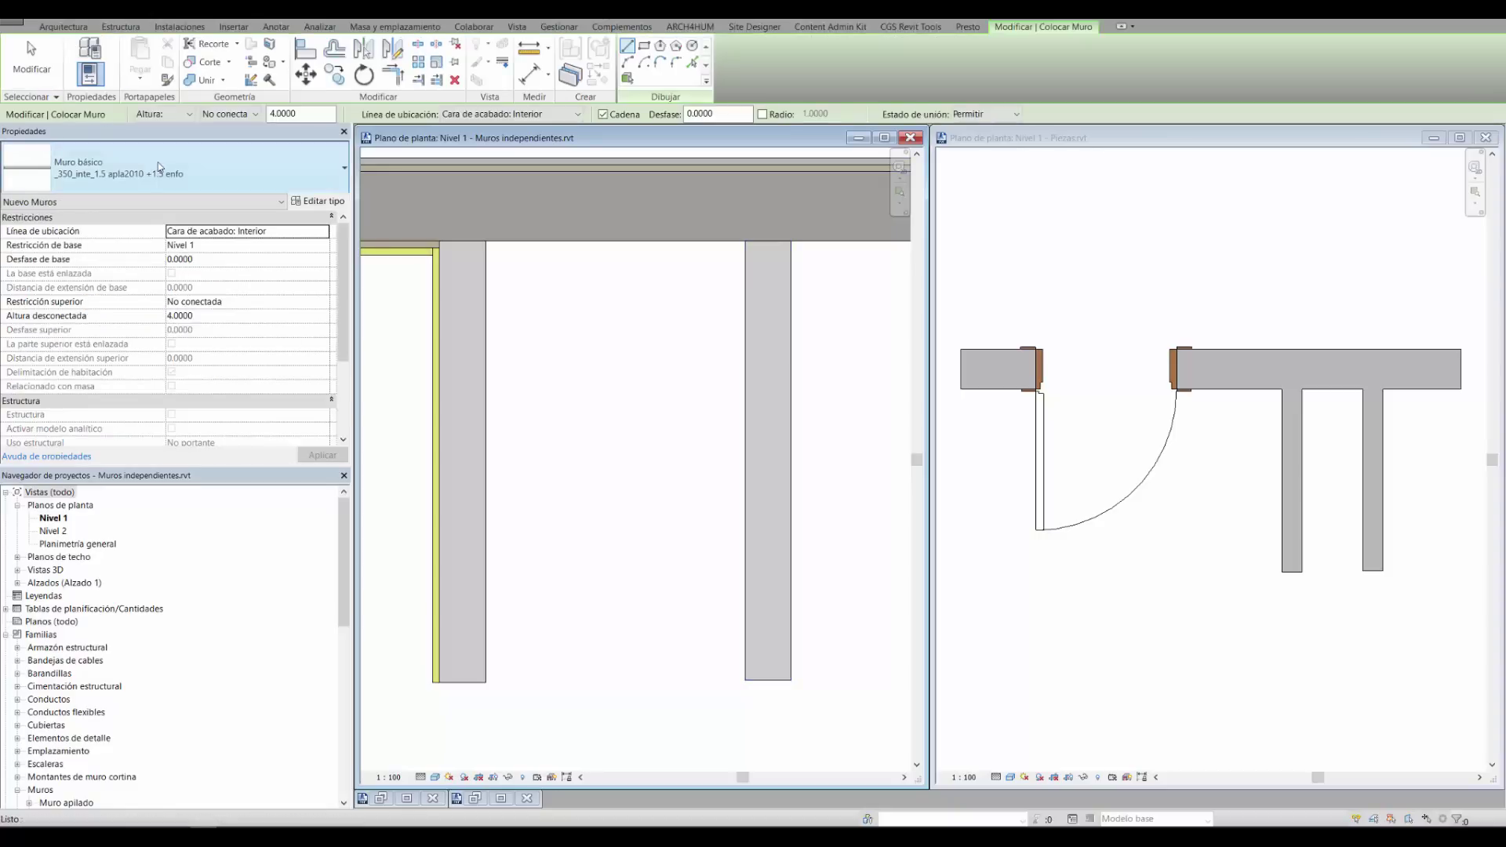
{"action": "left_click", "coordinate": [196, 167]}
{"action": "left_click", "coordinate": [79, 350]}
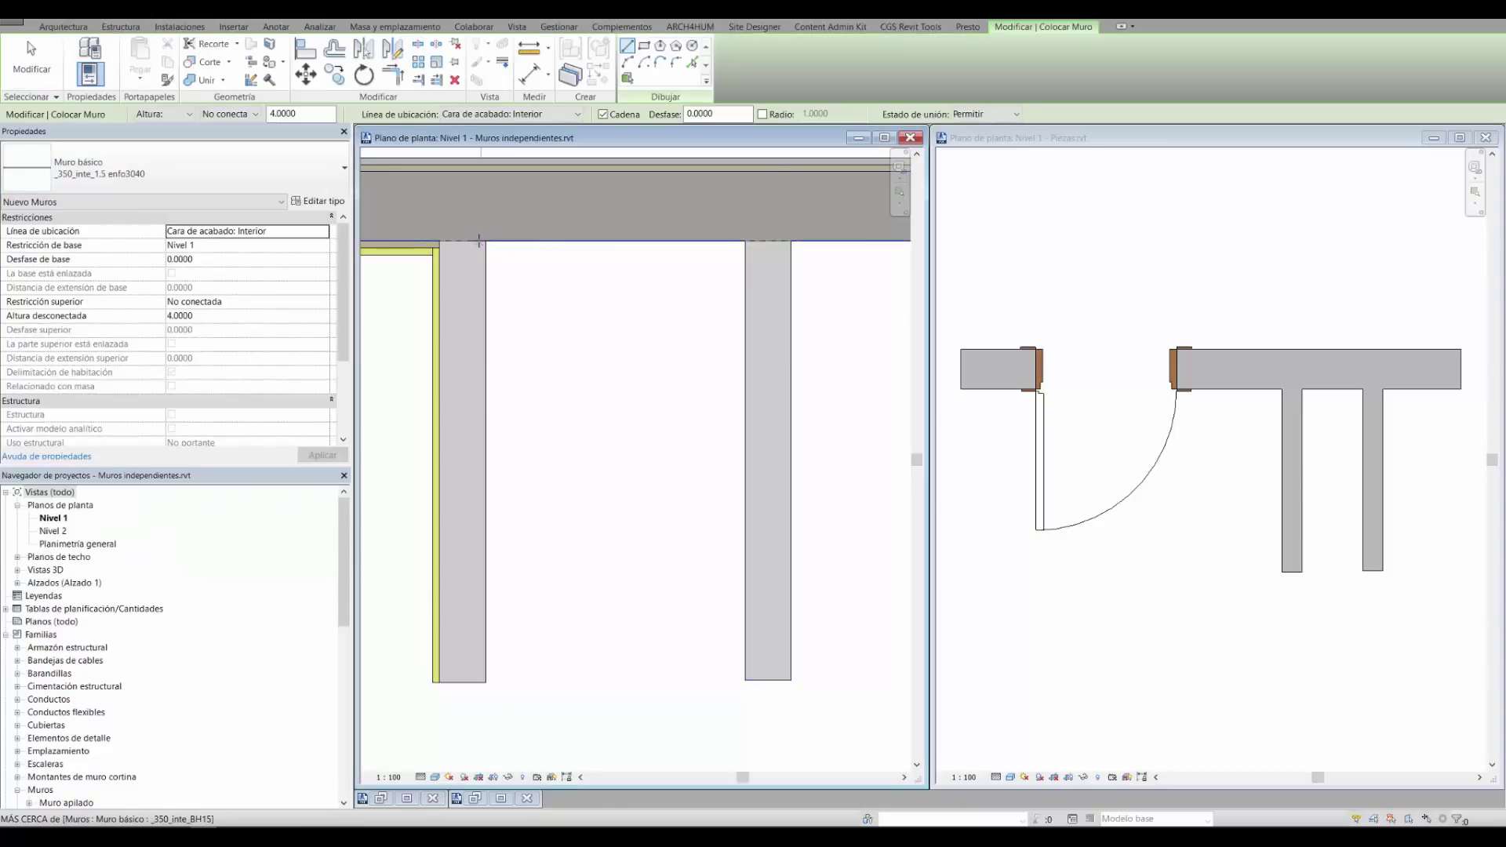
{"action": "left_click", "coordinate": [487, 248]}
{"action": "left_click", "coordinate": [751, 248]}
{"action": "key", "text": "Escape"}
{"action": "key", "text": "Escape"}
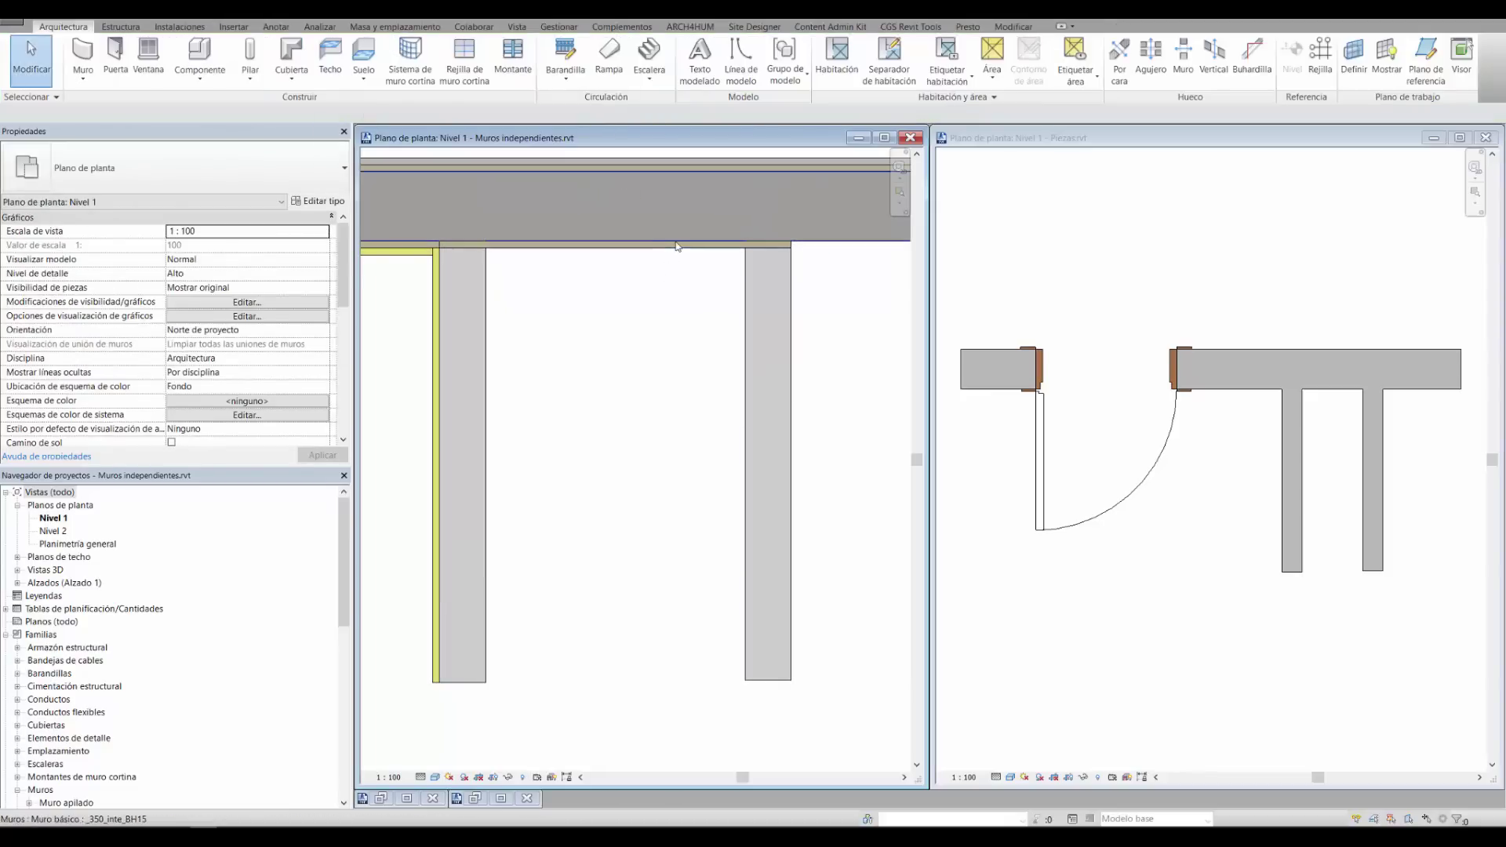
Disallow the joins at both ends of the enfo3040 wall and trim it to the facing sides of the two partitions
{"action": "left_click", "coordinate": [671, 244]}
{"action": "right_click", "coordinate": [770, 245]}
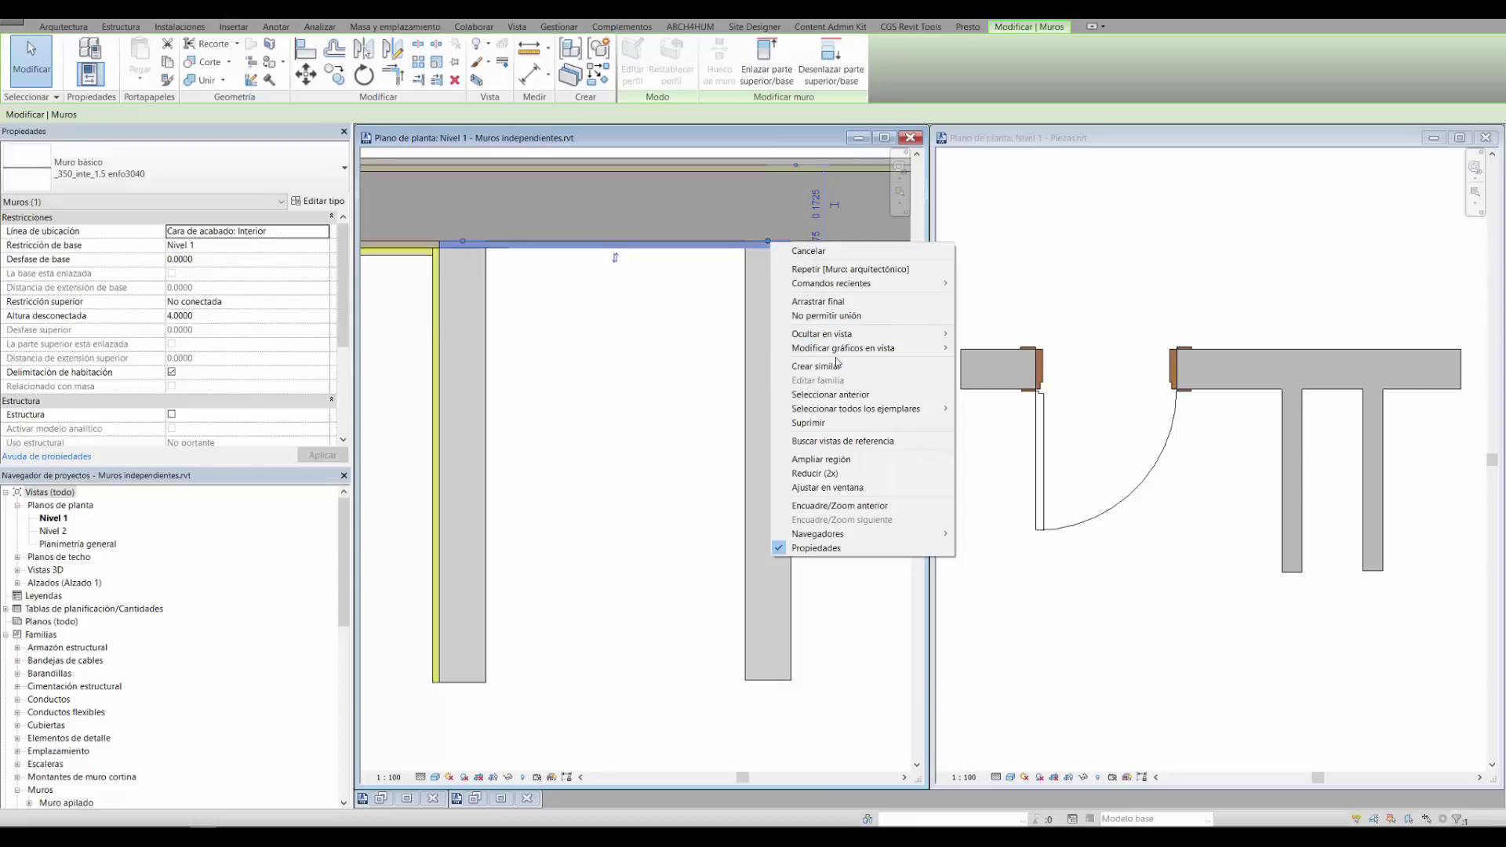
{"action": "key", "text": "Escape"}
{"action": "right_click", "coordinate": [464, 244]}
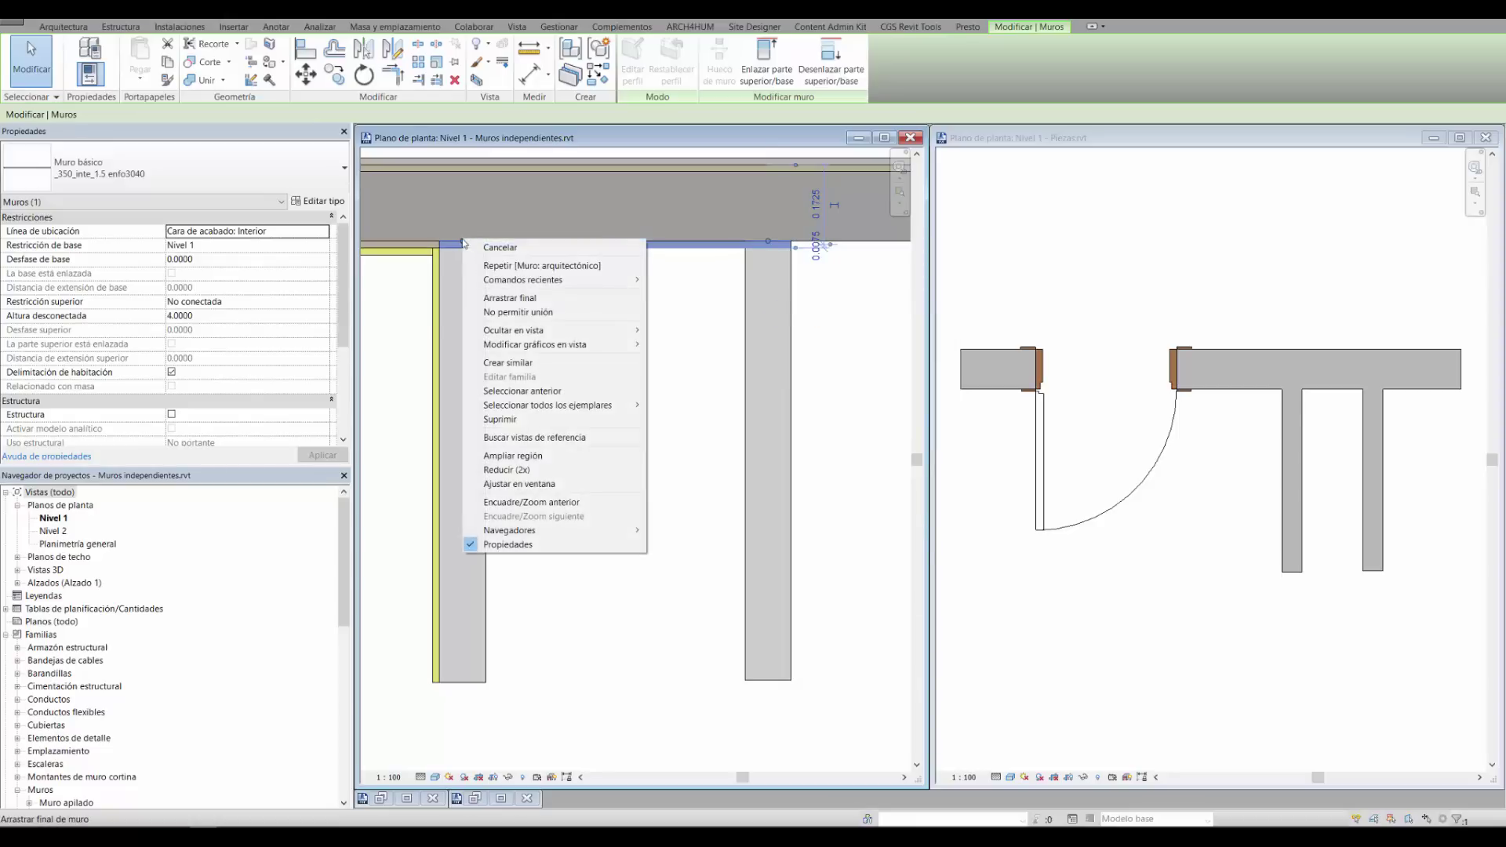
{"action": "left_click", "coordinate": [510, 298]}
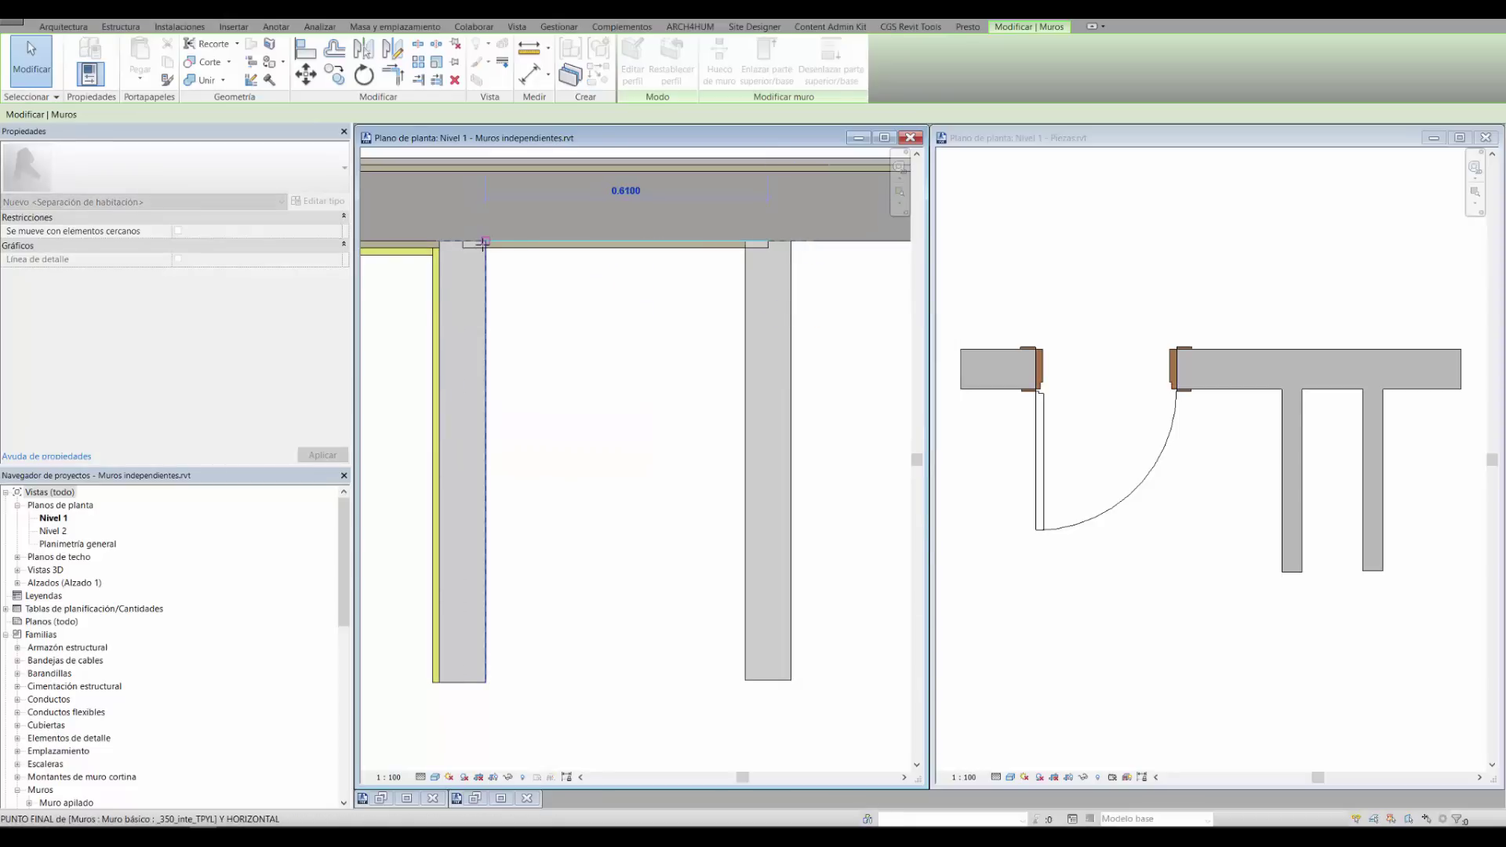
{"action": "left_click", "coordinate": [745, 243]}
{"action": "key", "text": "Escape"}
{"action": "scroll", "coordinate": [672, 307], "scroll_direction": "down", "scroll_amount": 1}
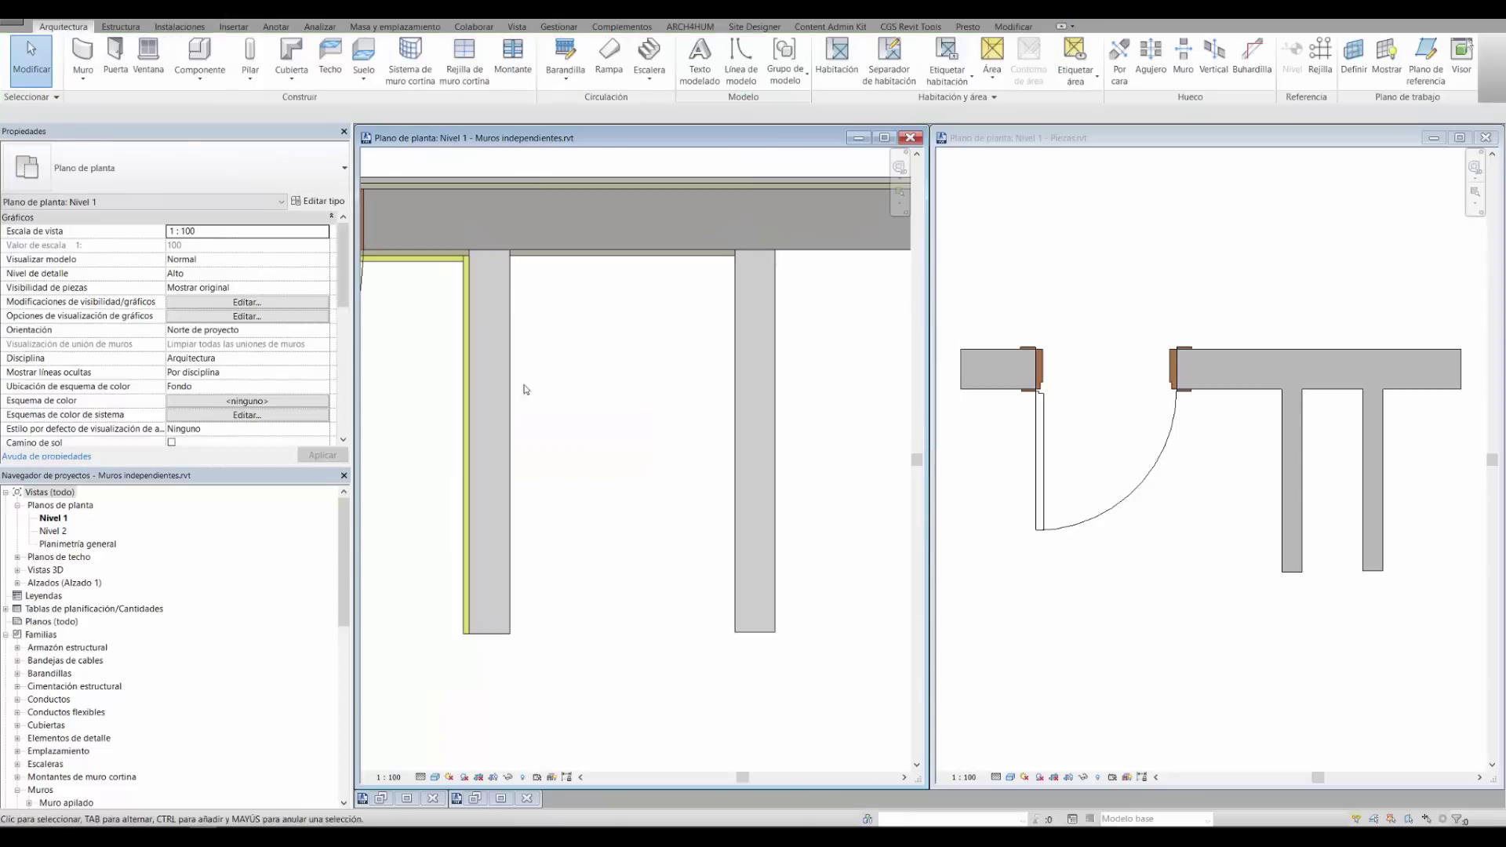
Draw a _350_inte_1.5 apla2010 wall along the first partition's right face, from its lower end up to the main wall's finish
{"action": "left_click", "coordinate": [82, 55]}
{"action": "left_click", "coordinate": [112, 169]}
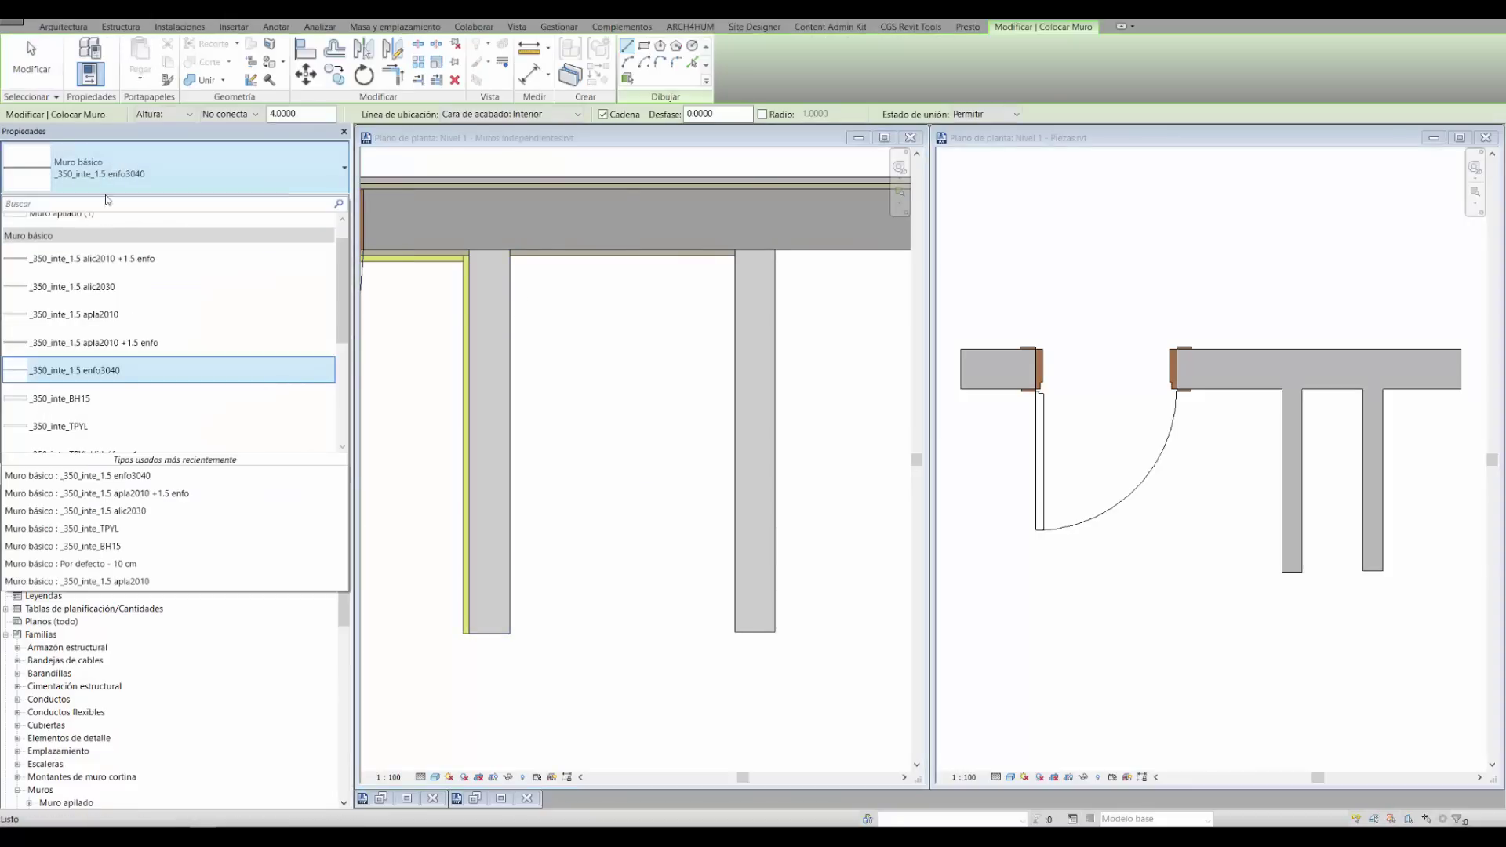
{"action": "left_click", "coordinate": [117, 315]}
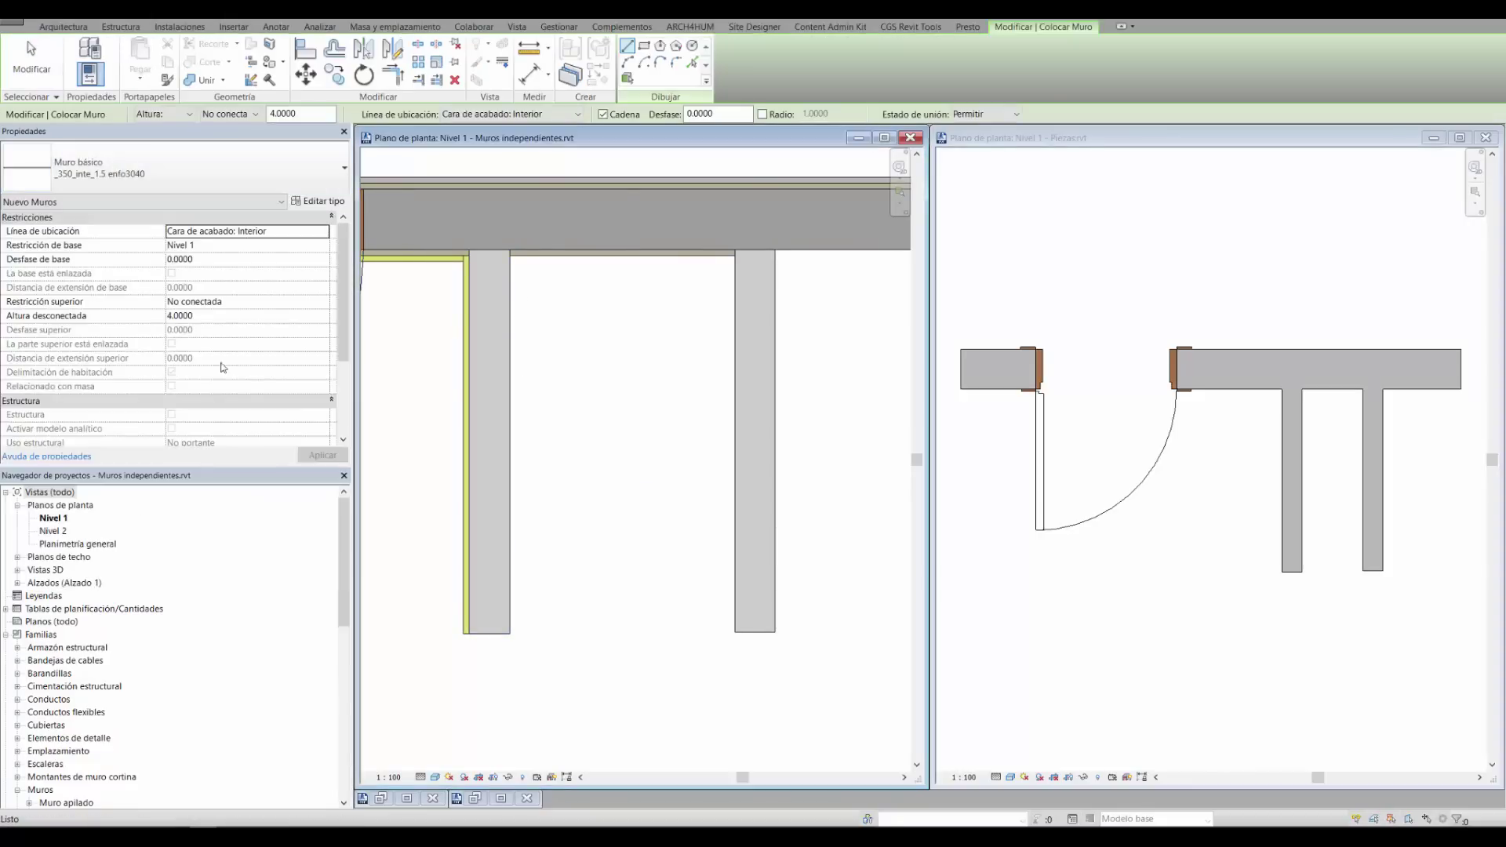
{"action": "left_click", "coordinate": [513, 620]}
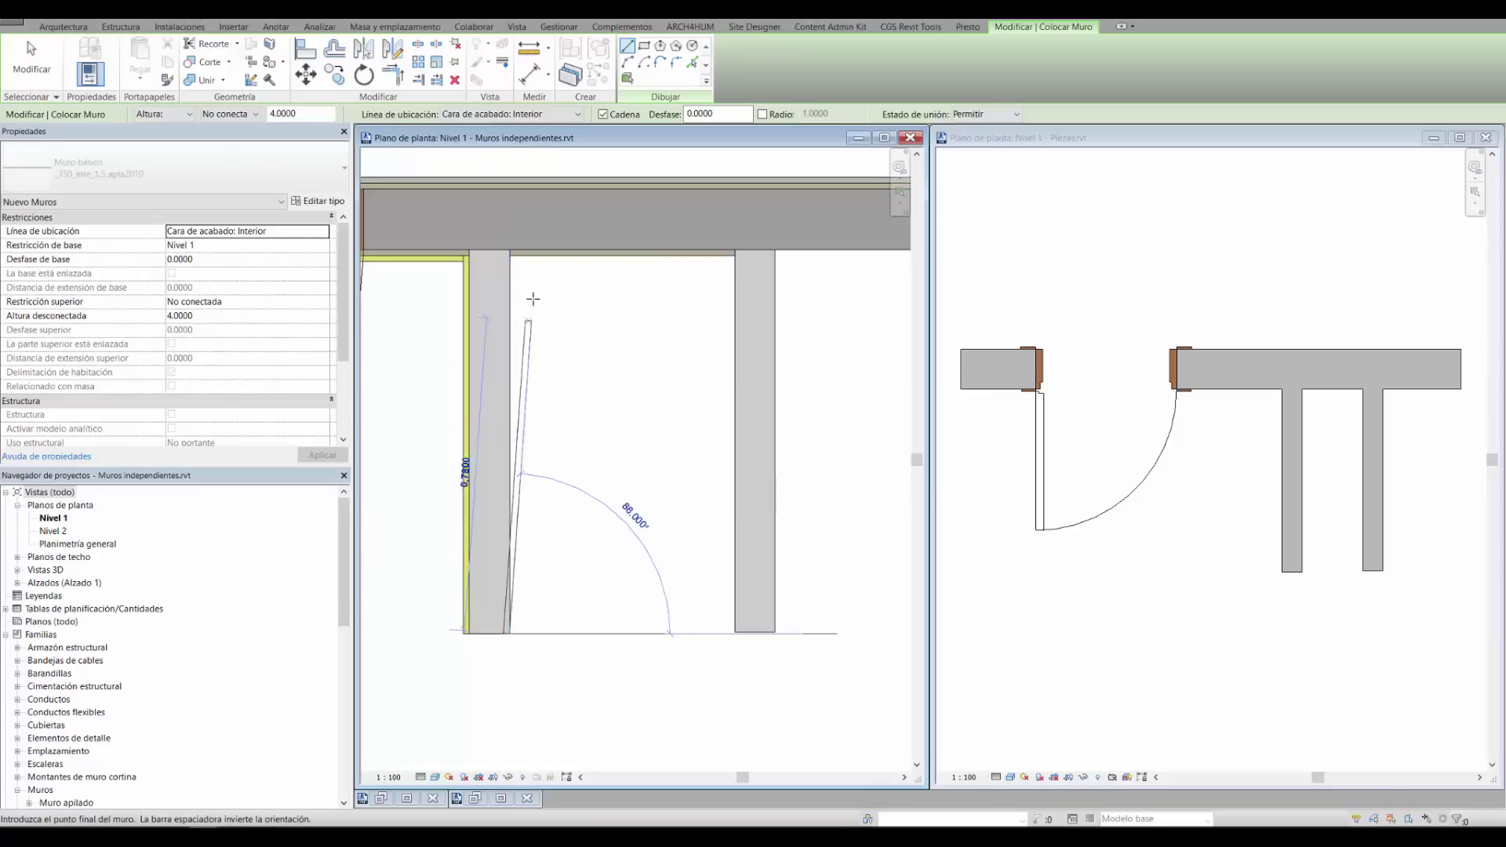
{"action": "left_click", "coordinate": [512, 253]}
{"action": "key", "text": "Escape"}
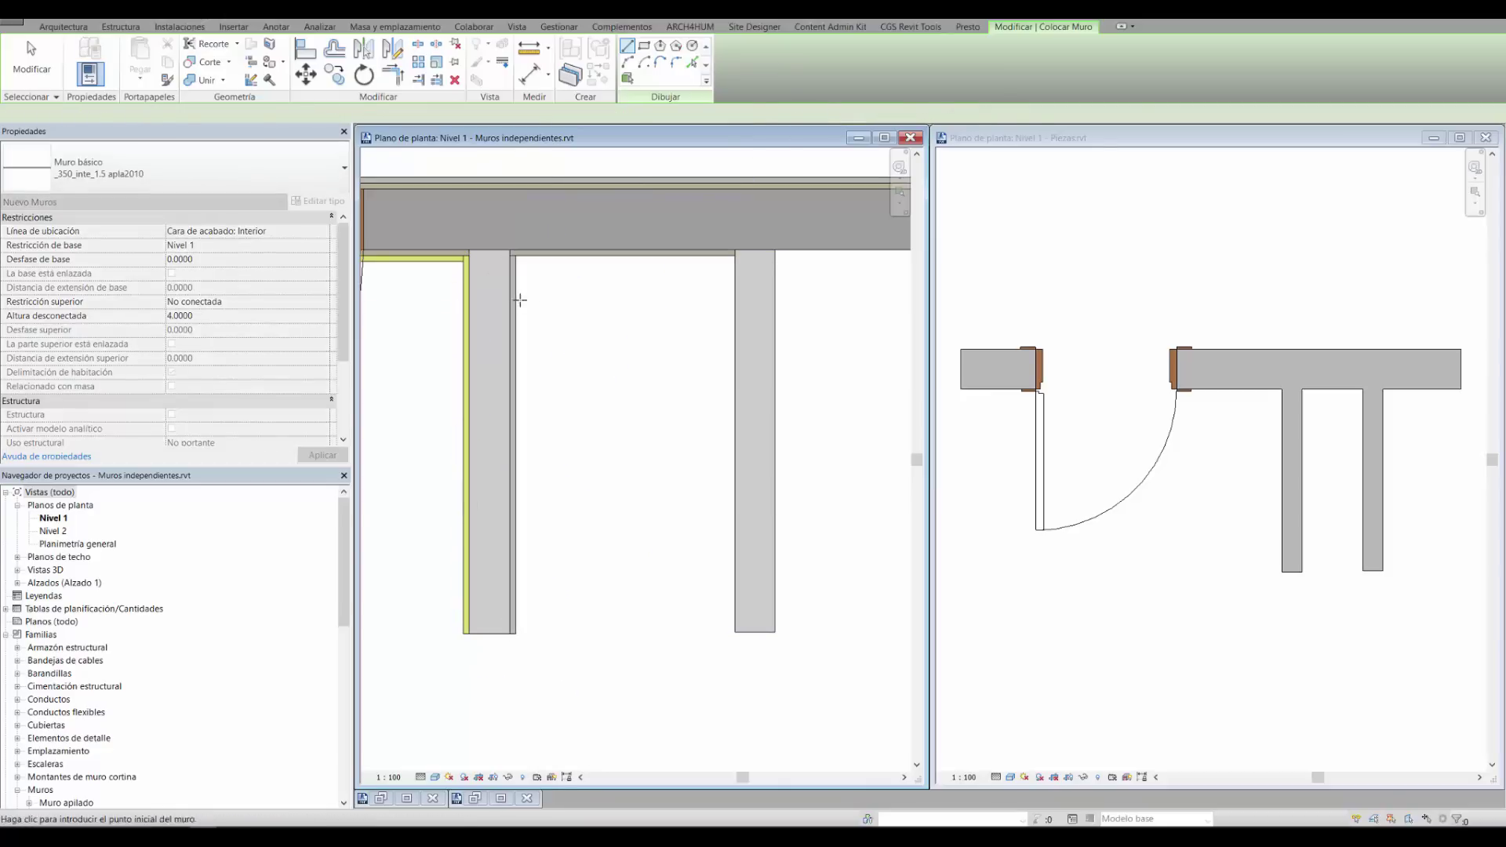
Examine the door opening where it meets the BH15 core wall and the finish walls on both sides
{"action": "scroll", "coordinate": [722, 376], "scroll_direction": "down", "scroll_amount": 2}
{"action": "scroll", "coordinate": [777, 393], "scroll_direction": "down", "scroll_amount": 3}
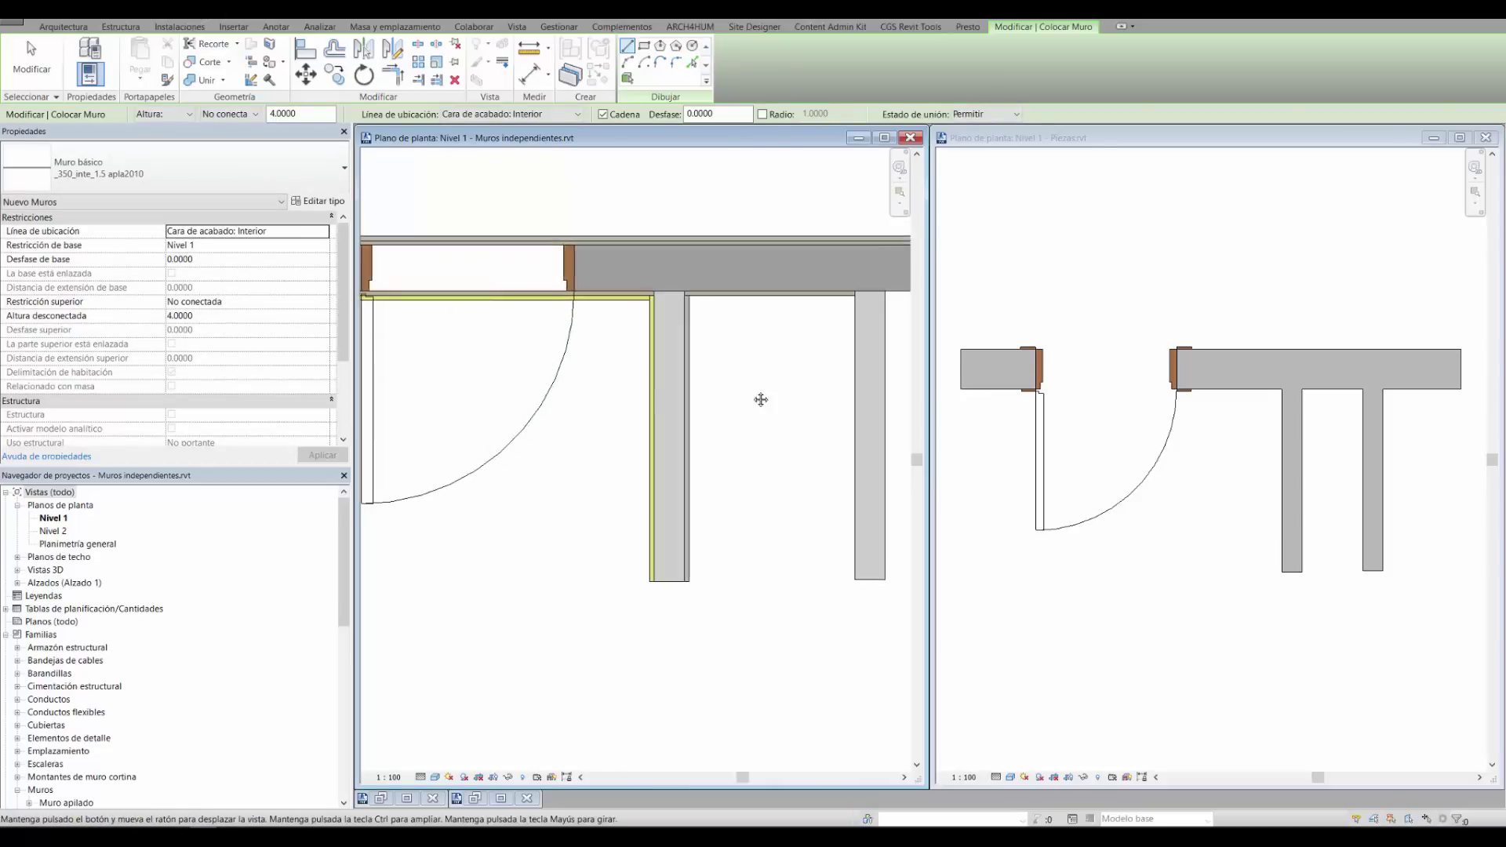
{"action": "scroll", "coordinate": [784, 401], "scroll_direction": "up", "scroll_amount": 1}
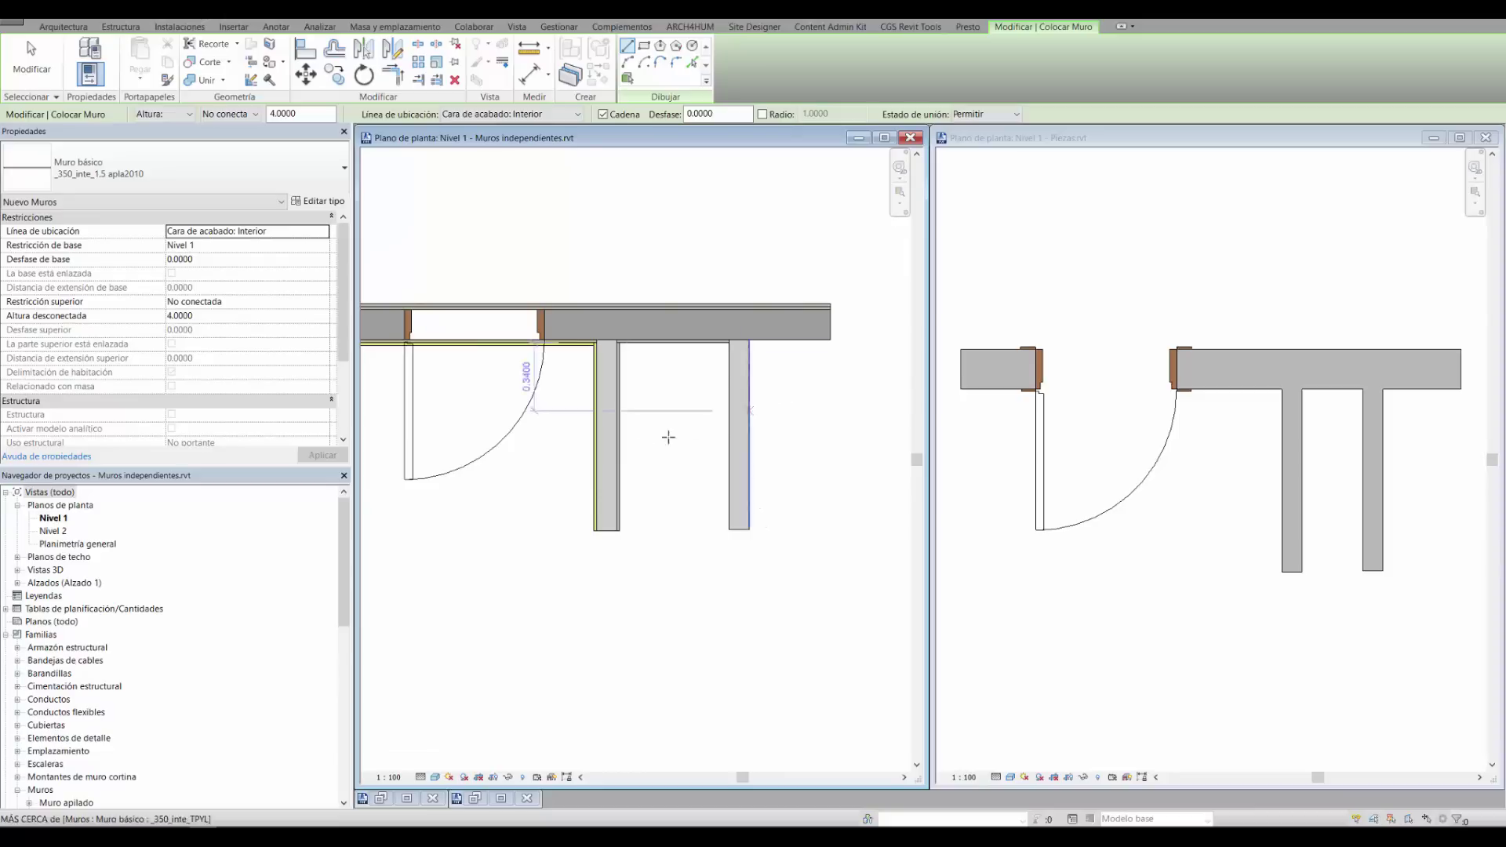
{"action": "middle_click_drag", "start_coordinate": [677, 441], "coordinate": [727, 440]}
{"action": "scroll", "coordinate": [491, 330], "scroll_direction": "up", "scroll_amount": 2}
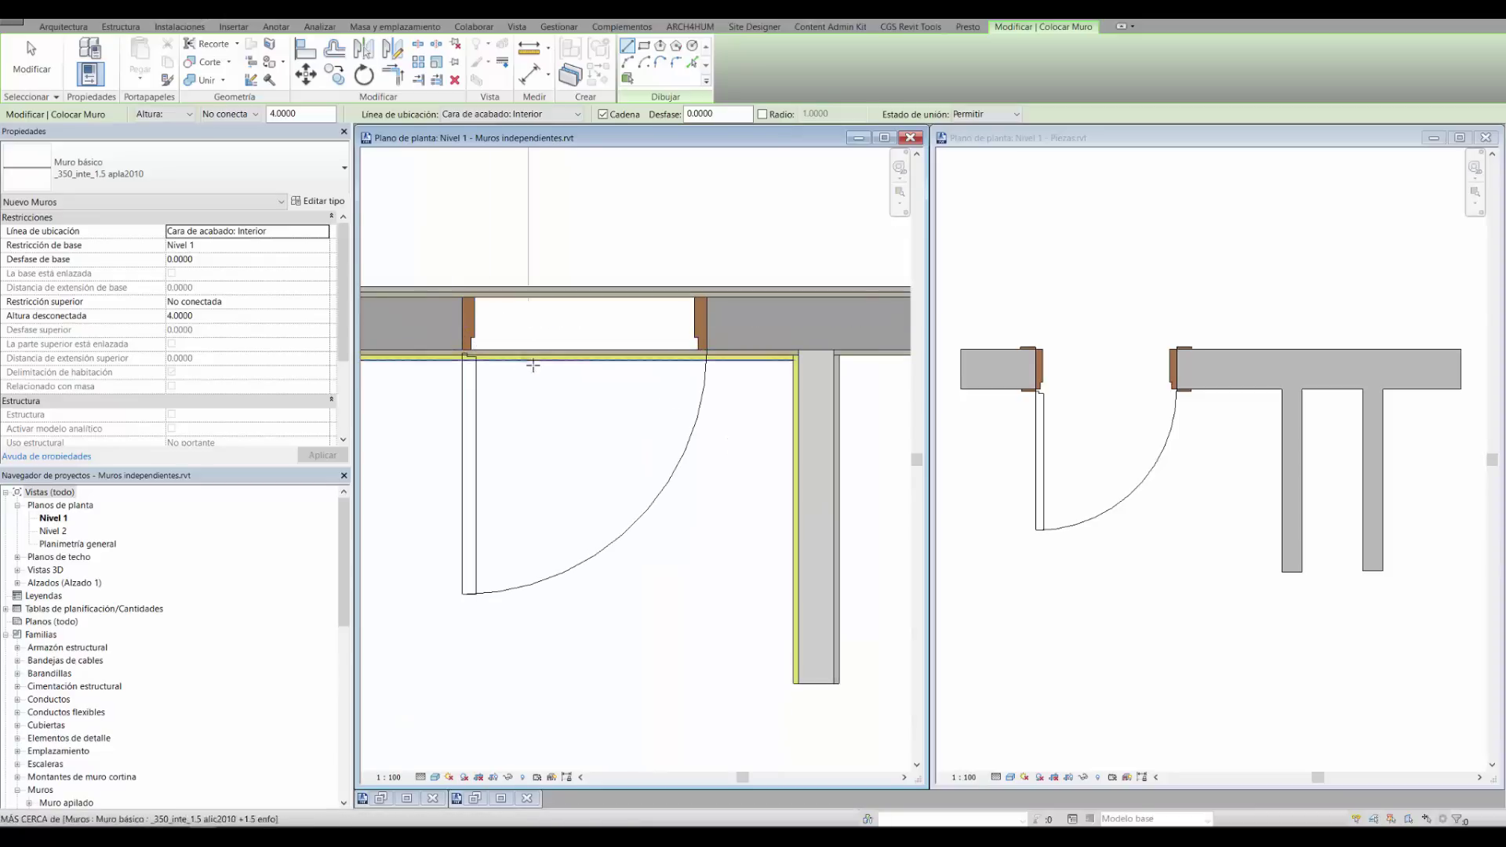
{"action": "key", "text": "Escape"}
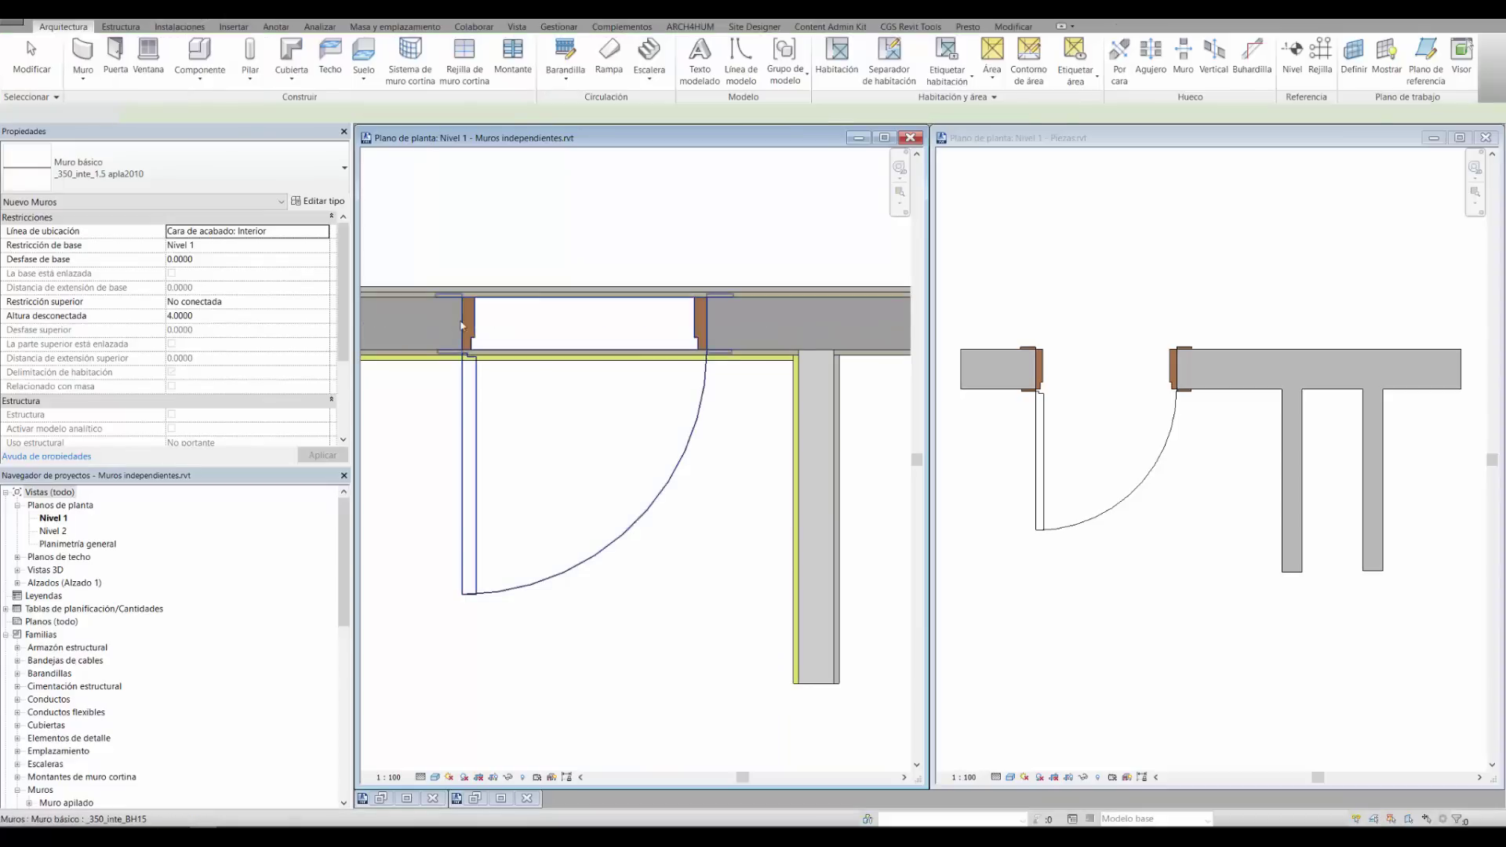
{"action": "left_click", "coordinate": [435, 318]}
{"action": "middle_click_drag", "start_coordinate": [433, 442], "coordinate": [492, 497]}
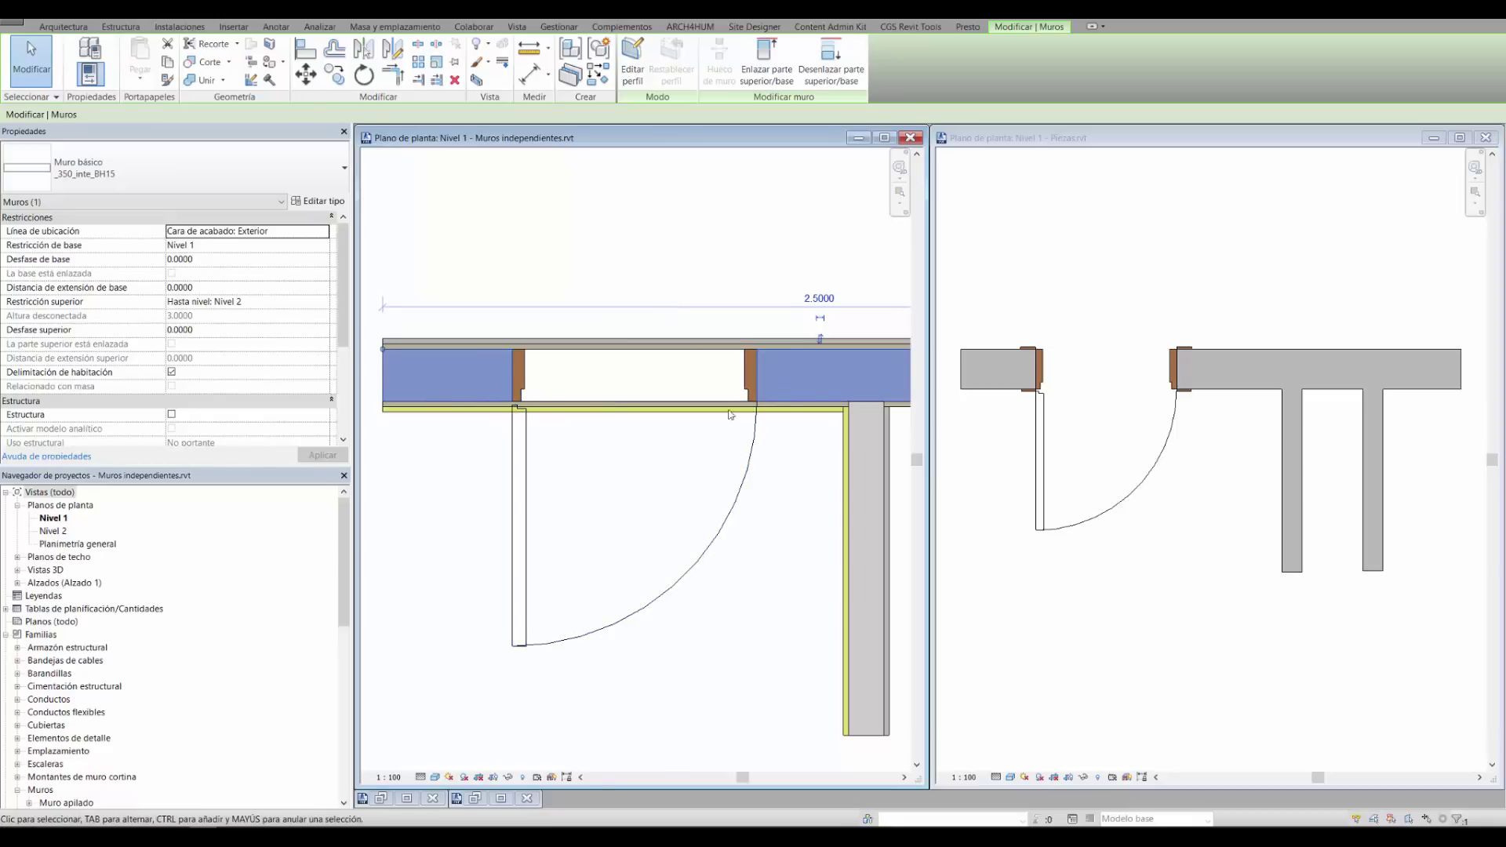
{"action": "scroll", "coordinate": [513, 405], "scroll_direction": "down", "scroll_amount": 3}
{"action": "scroll", "coordinate": [618, 414], "scroll_direction": "down", "scroll_amount": 2}
{"action": "scroll", "coordinate": [789, 451], "scroll_direction": "up", "scroll_amount": 2}
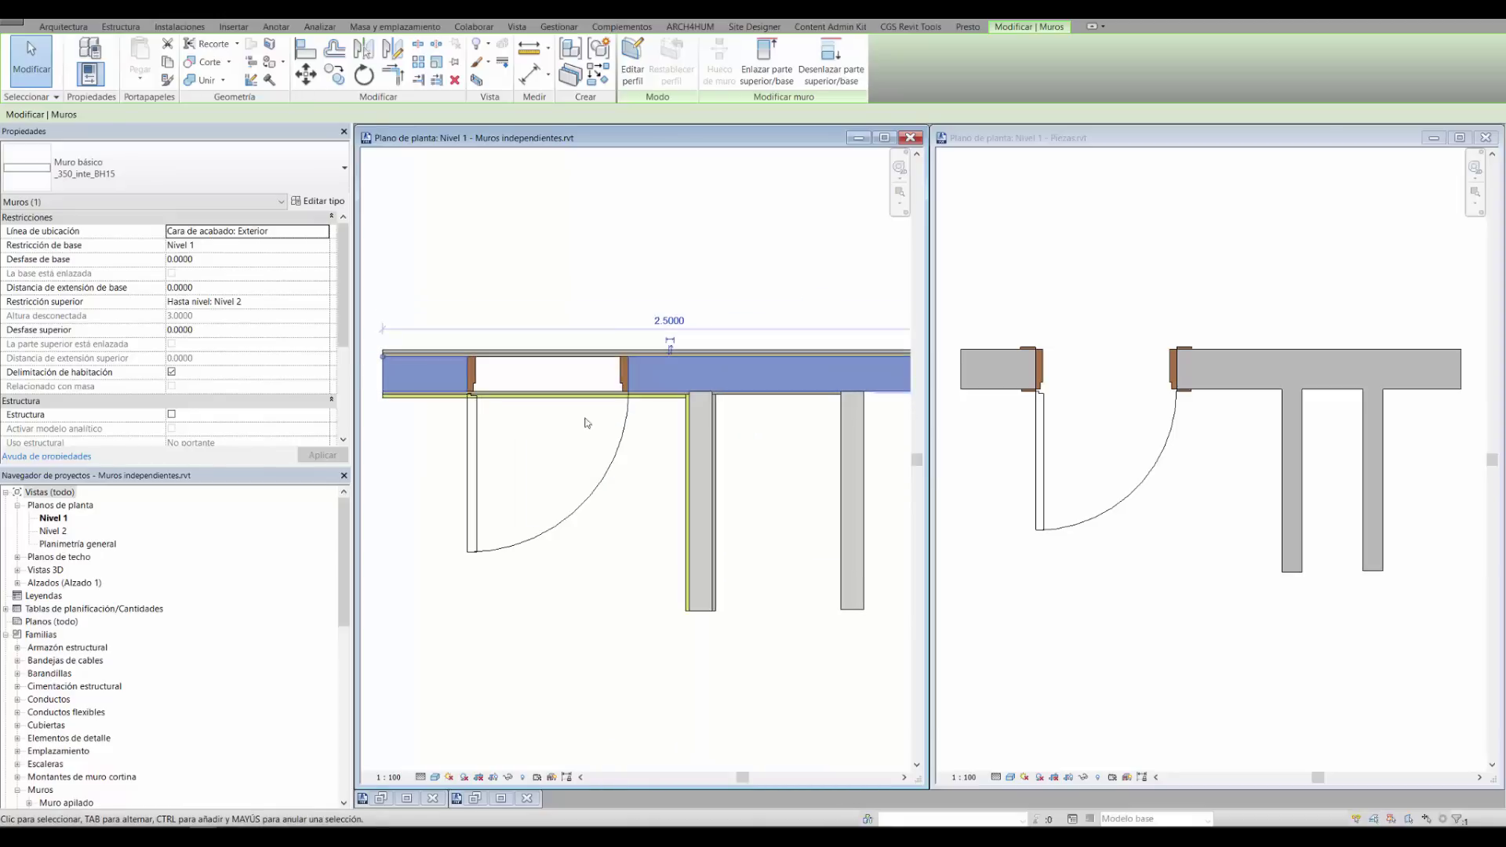
{"action": "middle_click_drag", "start_coordinate": [549, 437], "coordinate": [585, 435]}
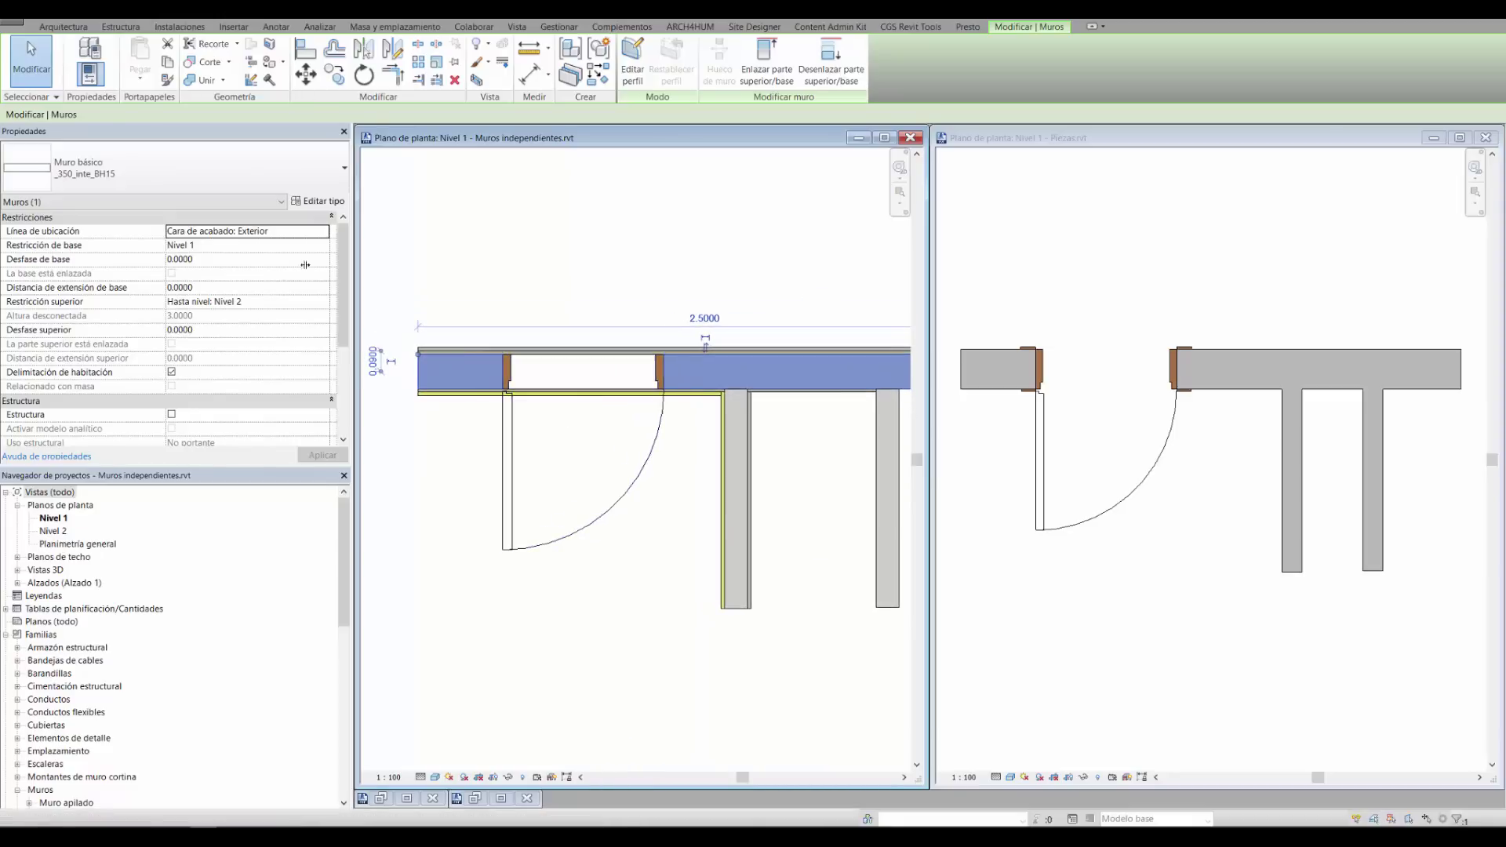
Join the BH15 core wall's geometry with its upper and lower finish walls so the door opening cuts through every layer
{"action": "left_click", "coordinate": [207, 81]}
{"action": "scroll", "coordinate": [536, 394], "scroll_direction": "up", "scroll_amount": 3}
{"action": "scroll", "coordinate": [545, 416], "scroll_direction": "up", "scroll_amount": 3}
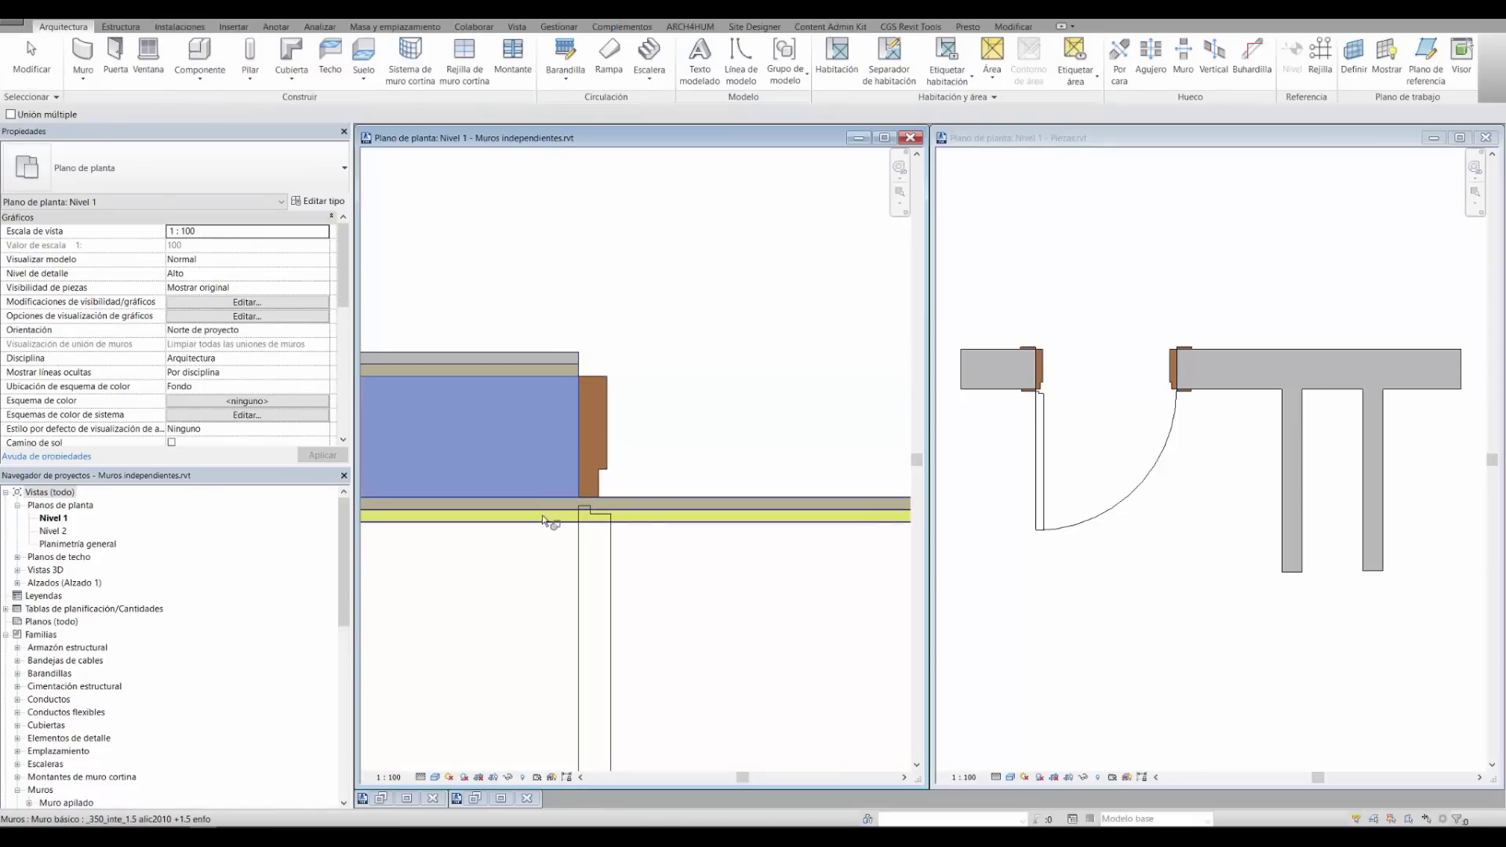
{"action": "scroll", "coordinate": [498, 508], "scroll_direction": "down", "scroll_amount": 2}
{"action": "key", "text": "j"}
{"action": "key", "text": "g"}
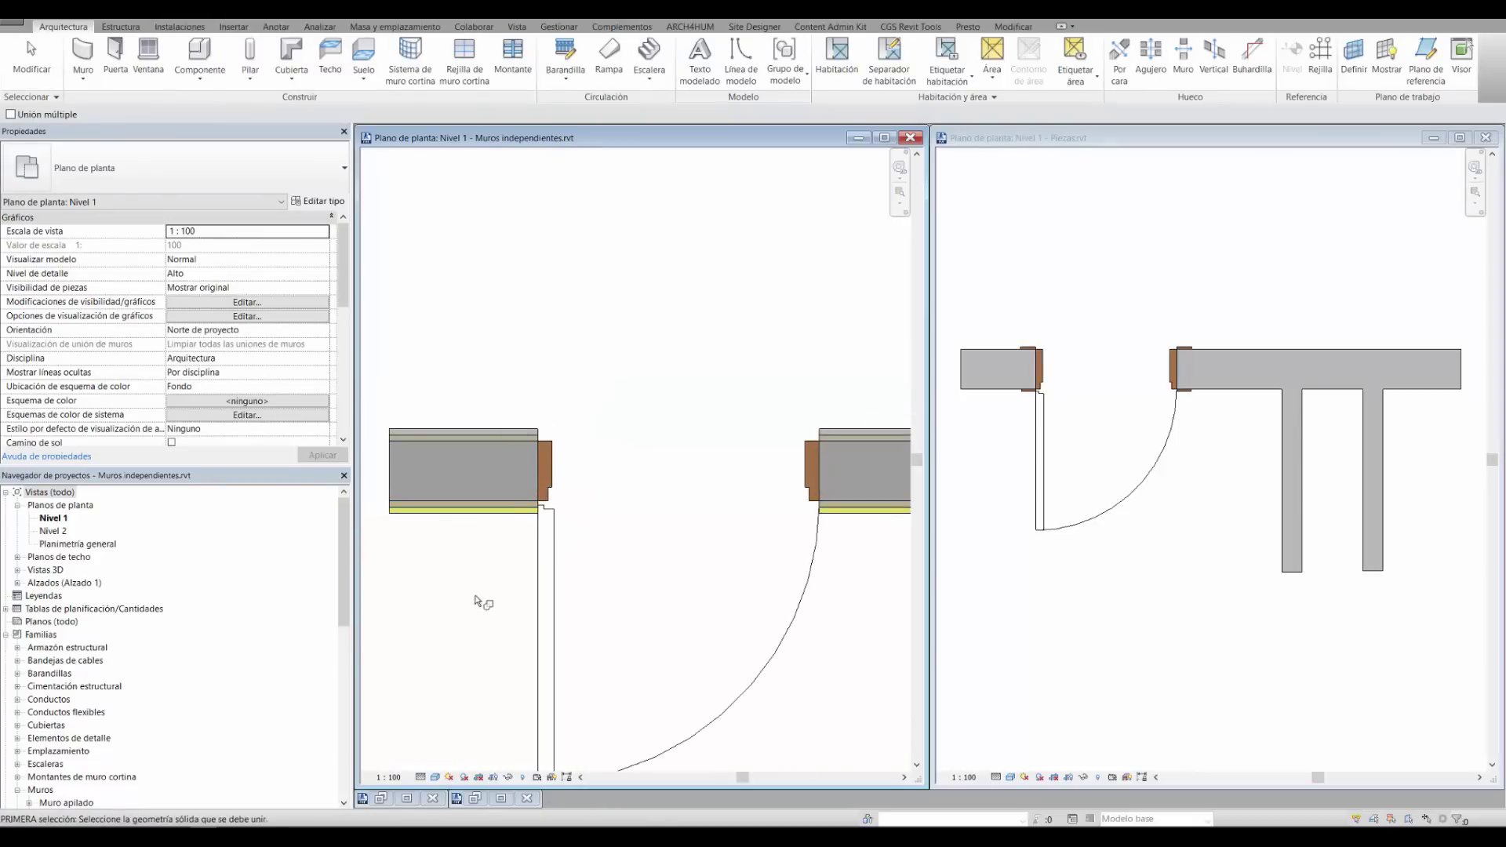
{"action": "scroll", "coordinate": [454, 559], "scroll_direction": "down", "scroll_amount": 2}
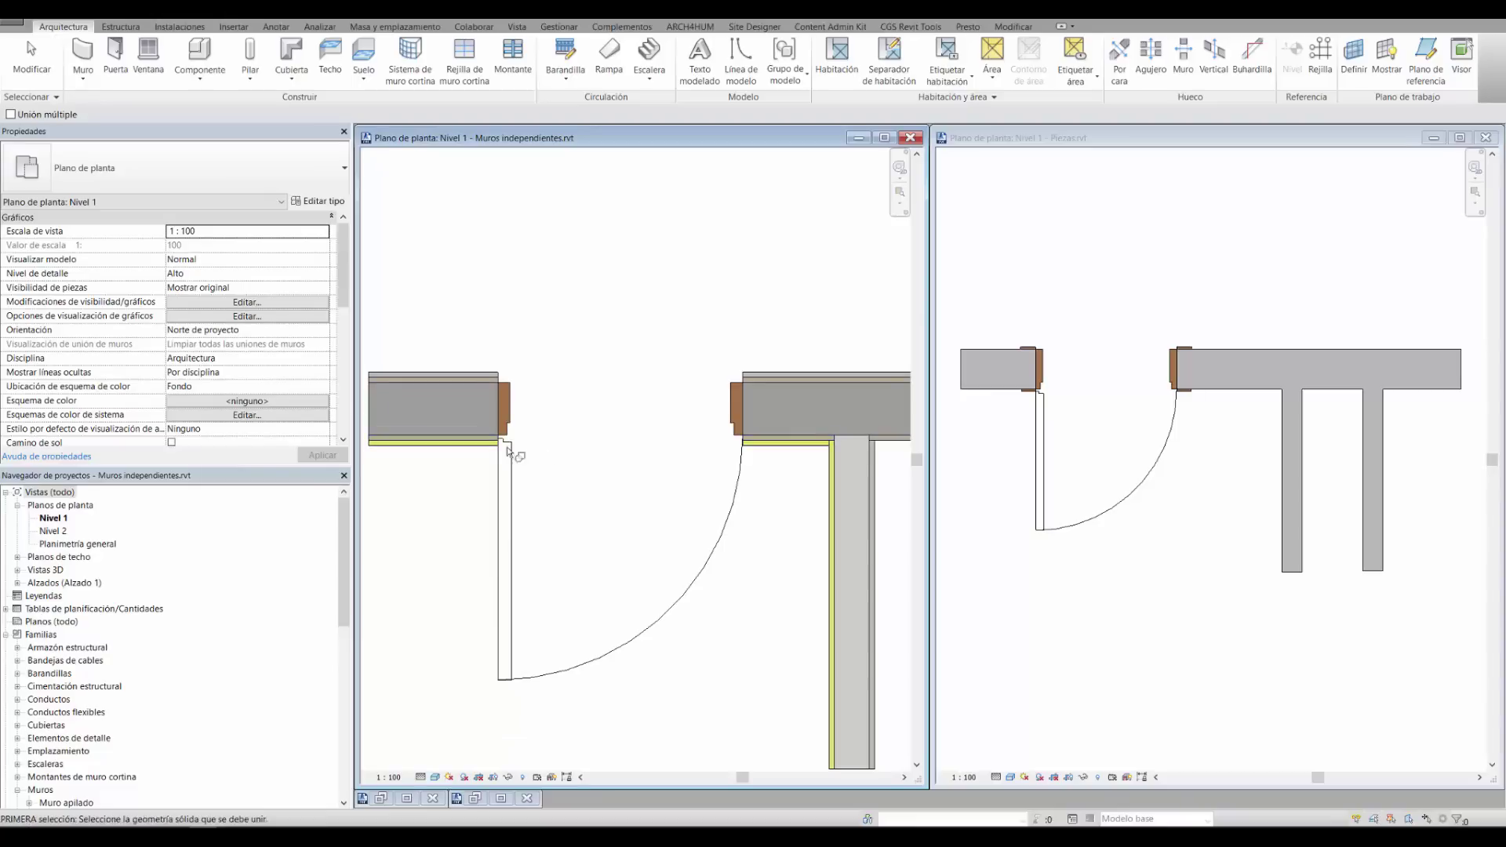
{"action": "scroll", "coordinate": [496, 430], "scroll_direction": "up", "scroll_amount": 2}
{"action": "scroll", "coordinate": [515, 380], "scroll_direction": "up", "scroll_amount": 1}
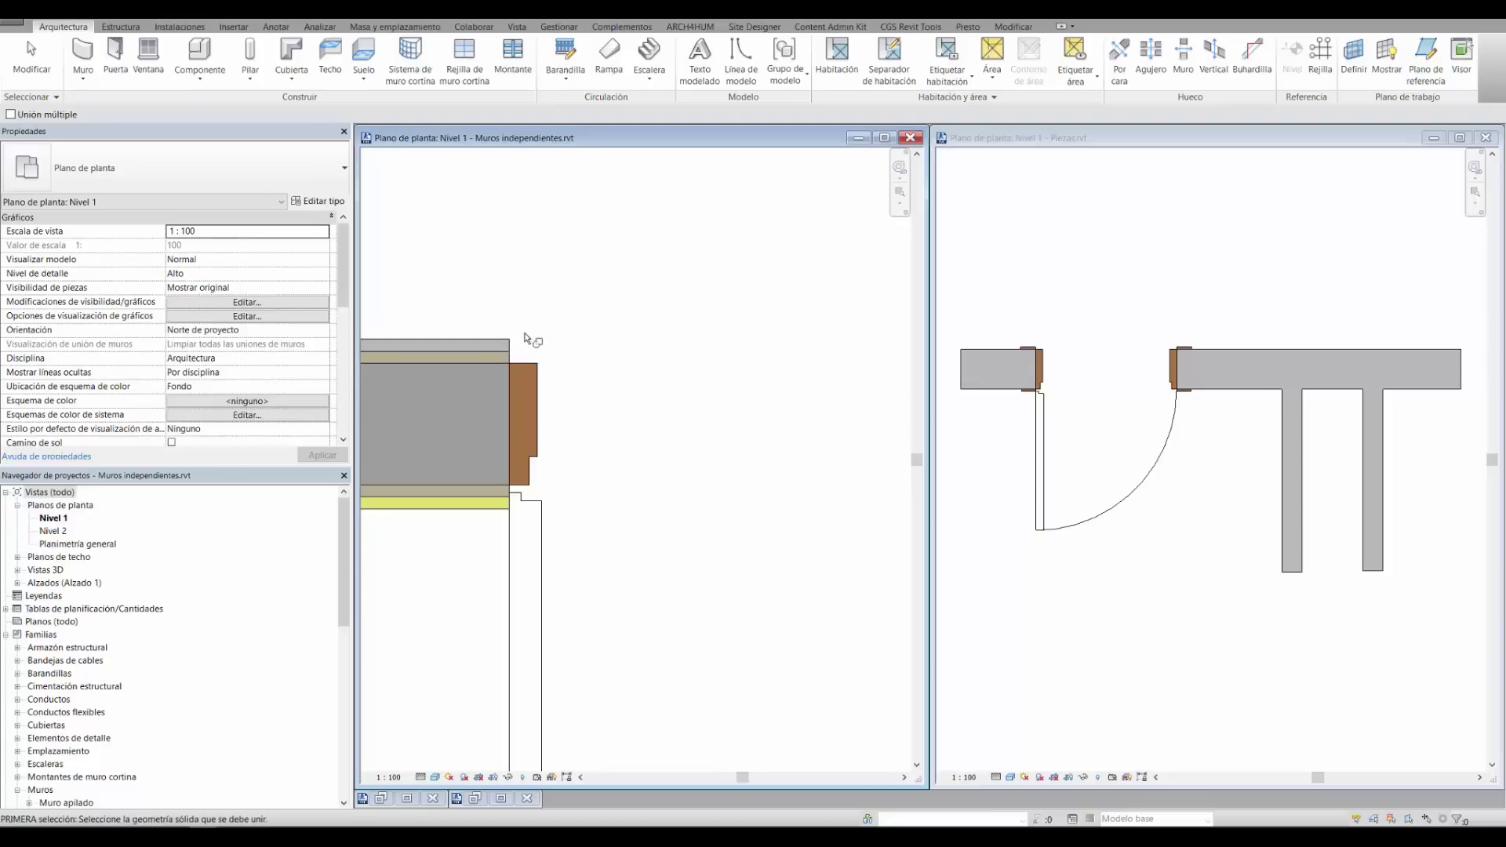
{"action": "scroll", "coordinate": [504, 445], "scroll_direction": "down", "scroll_amount": 3}
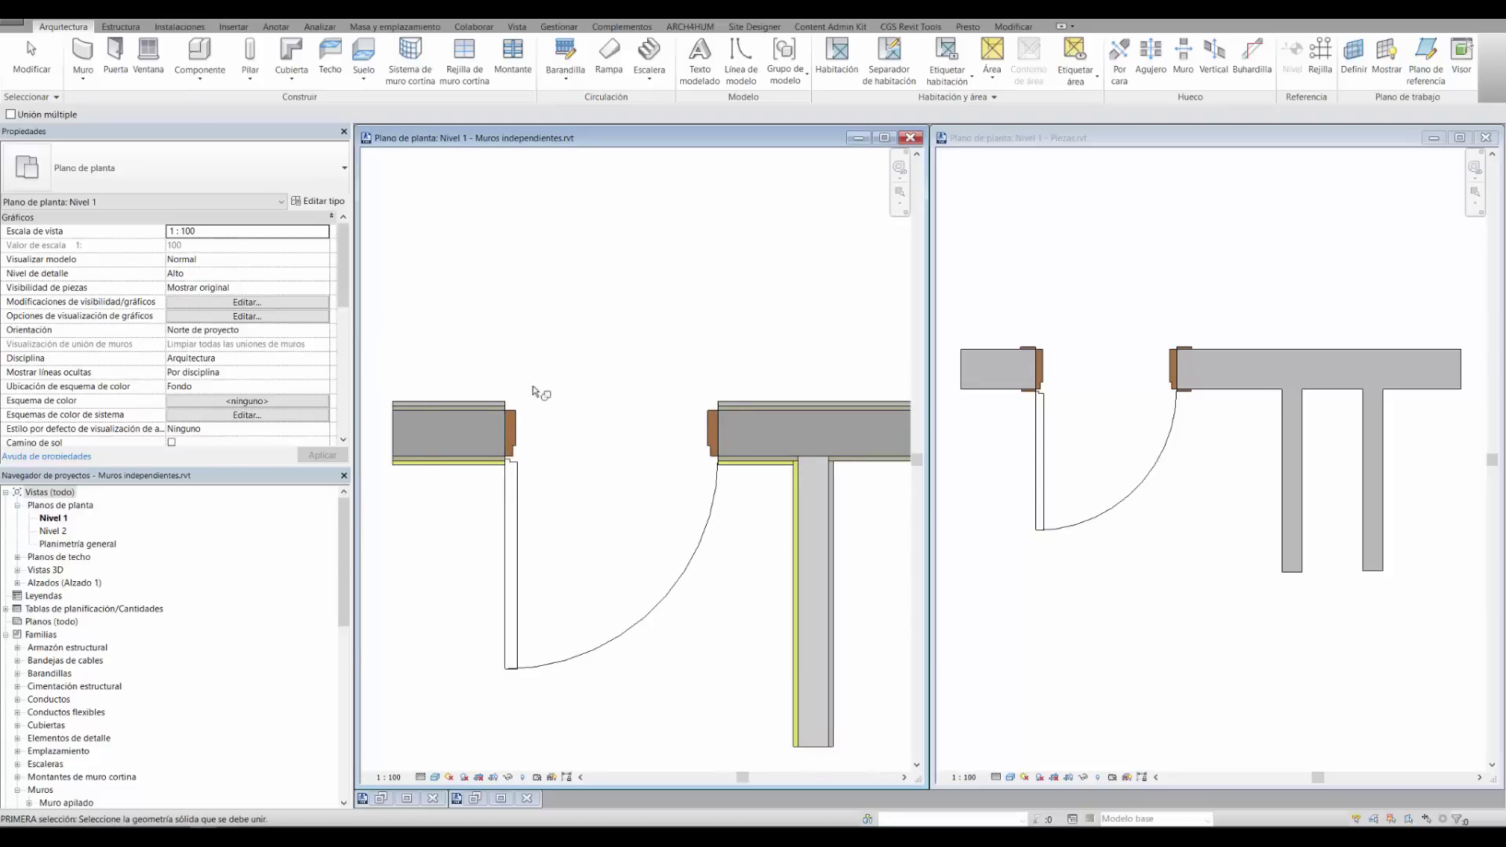
{"action": "scroll", "coordinate": [532, 388], "scroll_direction": "down", "scroll_amount": 2}
{"action": "middle_click_drag", "start_coordinate": [747, 502], "coordinate": [694, 470]}
{"action": "key", "text": "Escape"}
Try moving the first partition on its own to the right, and undo the move
{"action": "scroll", "coordinate": [696, 522], "scroll_direction": "up", "scroll_amount": 3}
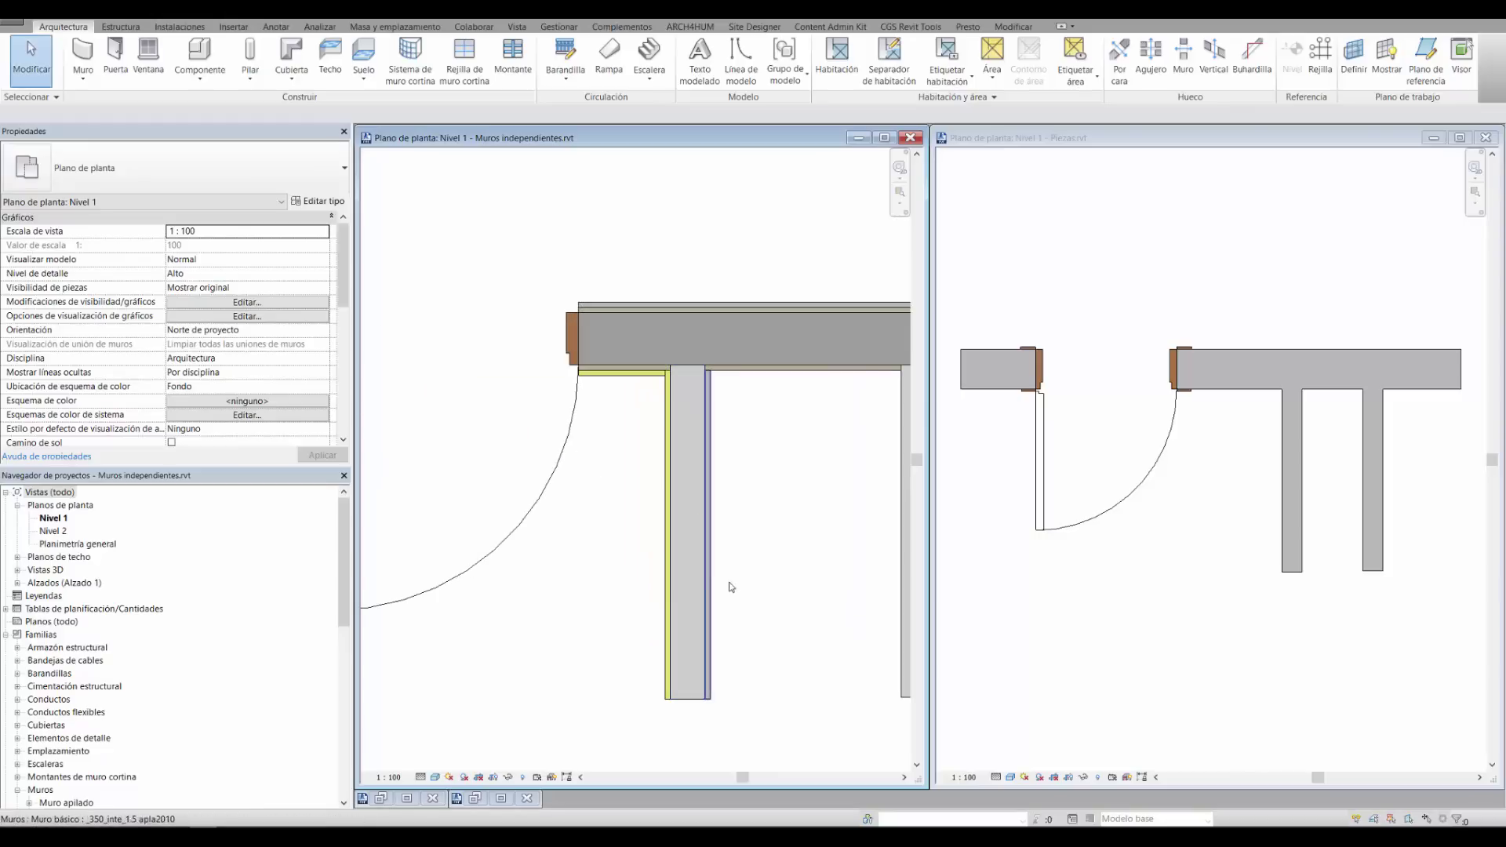
{"action": "left_click", "coordinate": [683, 448]}
{"action": "left_click_drag", "start_coordinate": [696, 445], "coordinate": [750, 484]}
{"action": "key", "text": "ctrl+z"}
Try moving the first partition together with its two finish walls to the right, and cancel the move
{"action": "left_click_drag", "start_coordinate": [777, 555], "coordinate": [623, 506]}
{"action": "left_click_drag", "start_coordinate": [684, 431], "coordinate": [741, 420]}
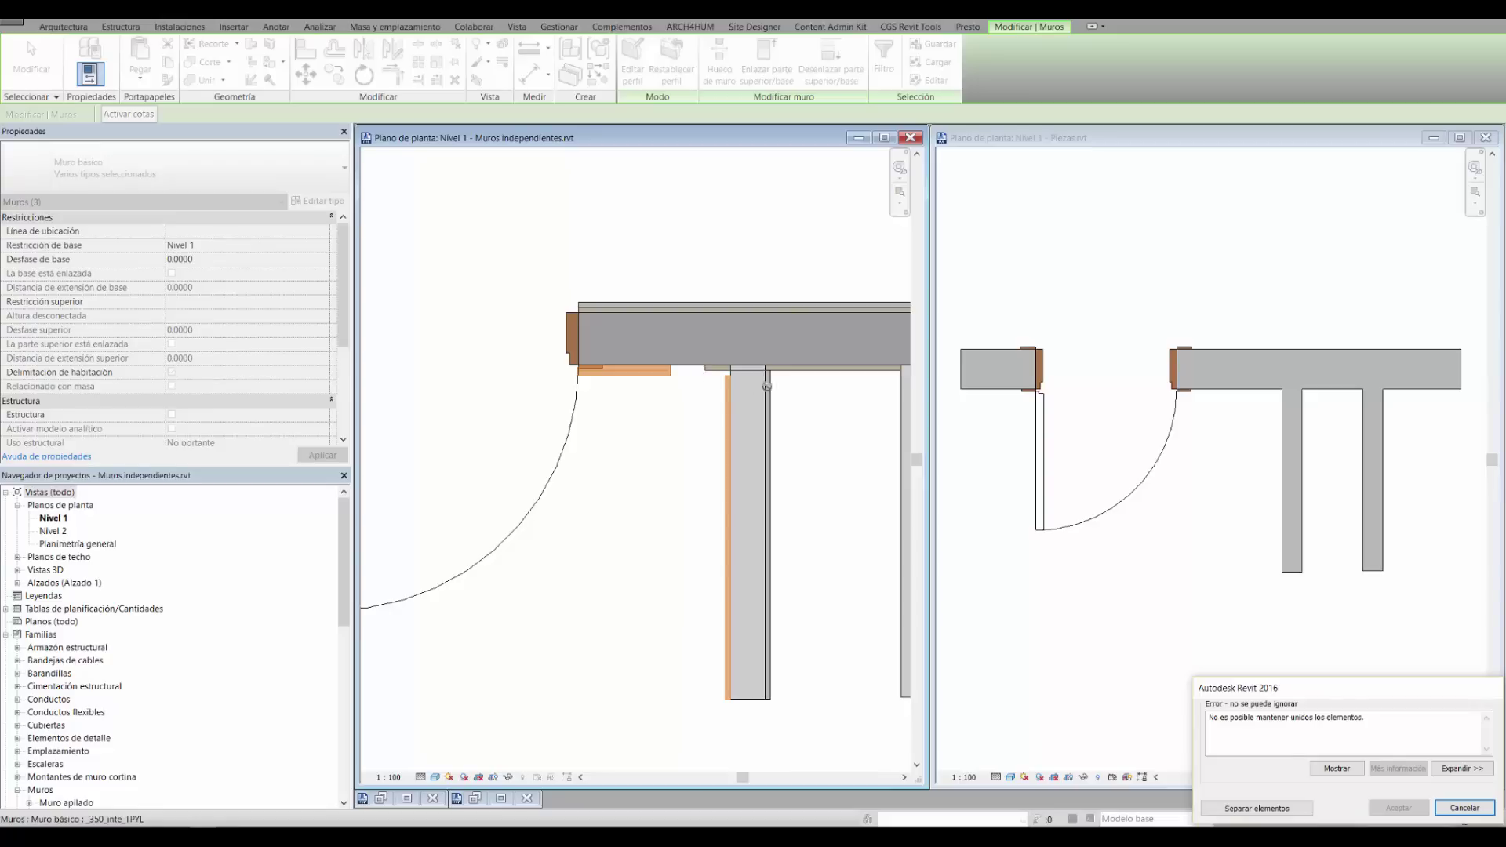
{"action": "left_click", "coordinate": [1465, 807]}
Set the Tabique Knauf W111 100 layer thickness to 0.15 in the first partition's _350_inte_TPYL wall type
{"action": "scroll", "coordinate": [691, 428], "scroll_direction": "down", "scroll_amount": 1}
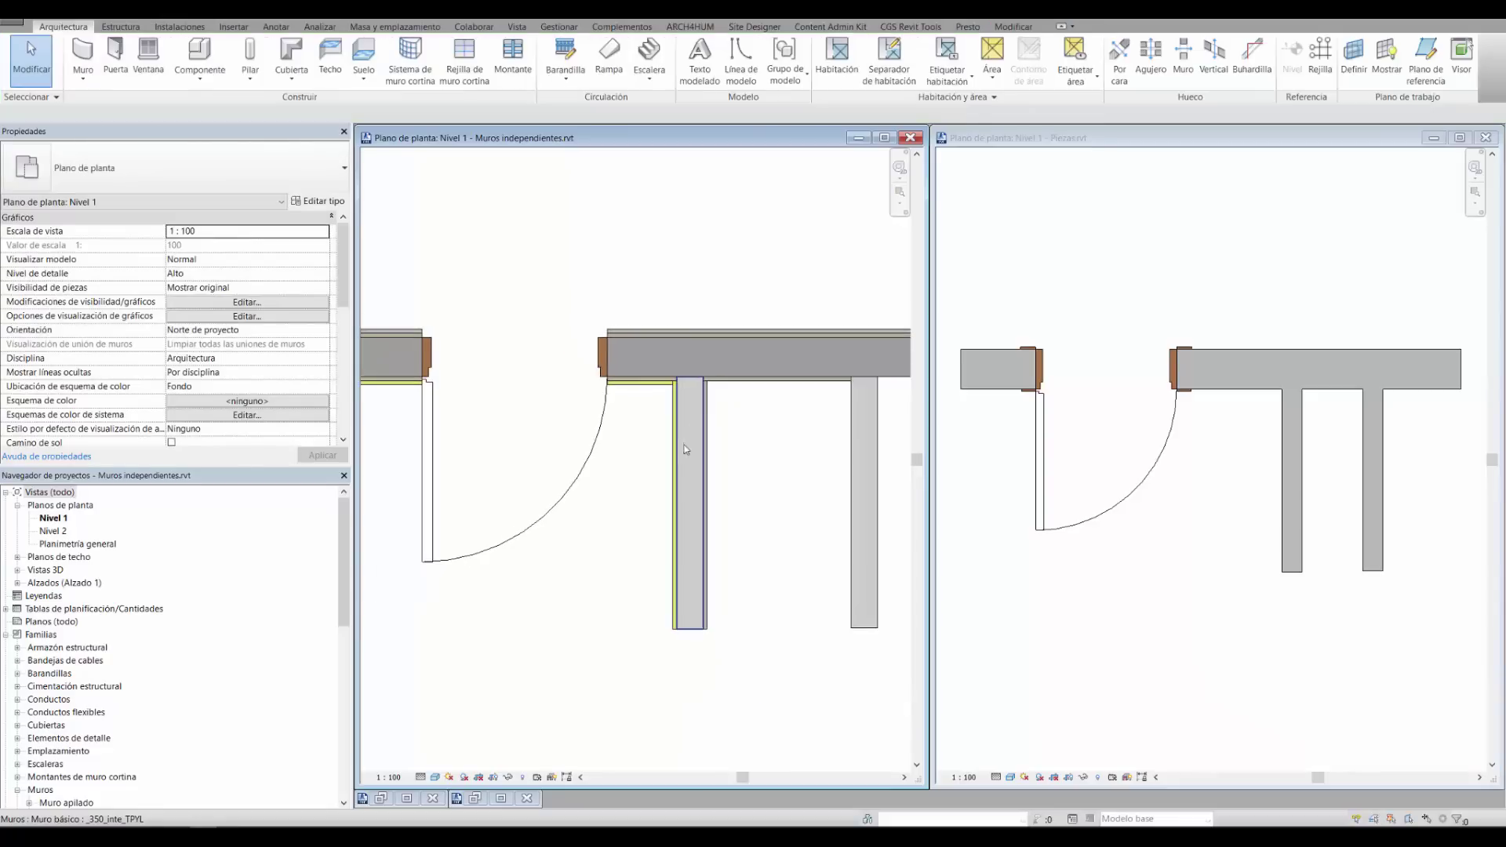
{"action": "scroll", "coordinate": [693, 541], "scroll_direction": "up", "scroll_amount": 2}
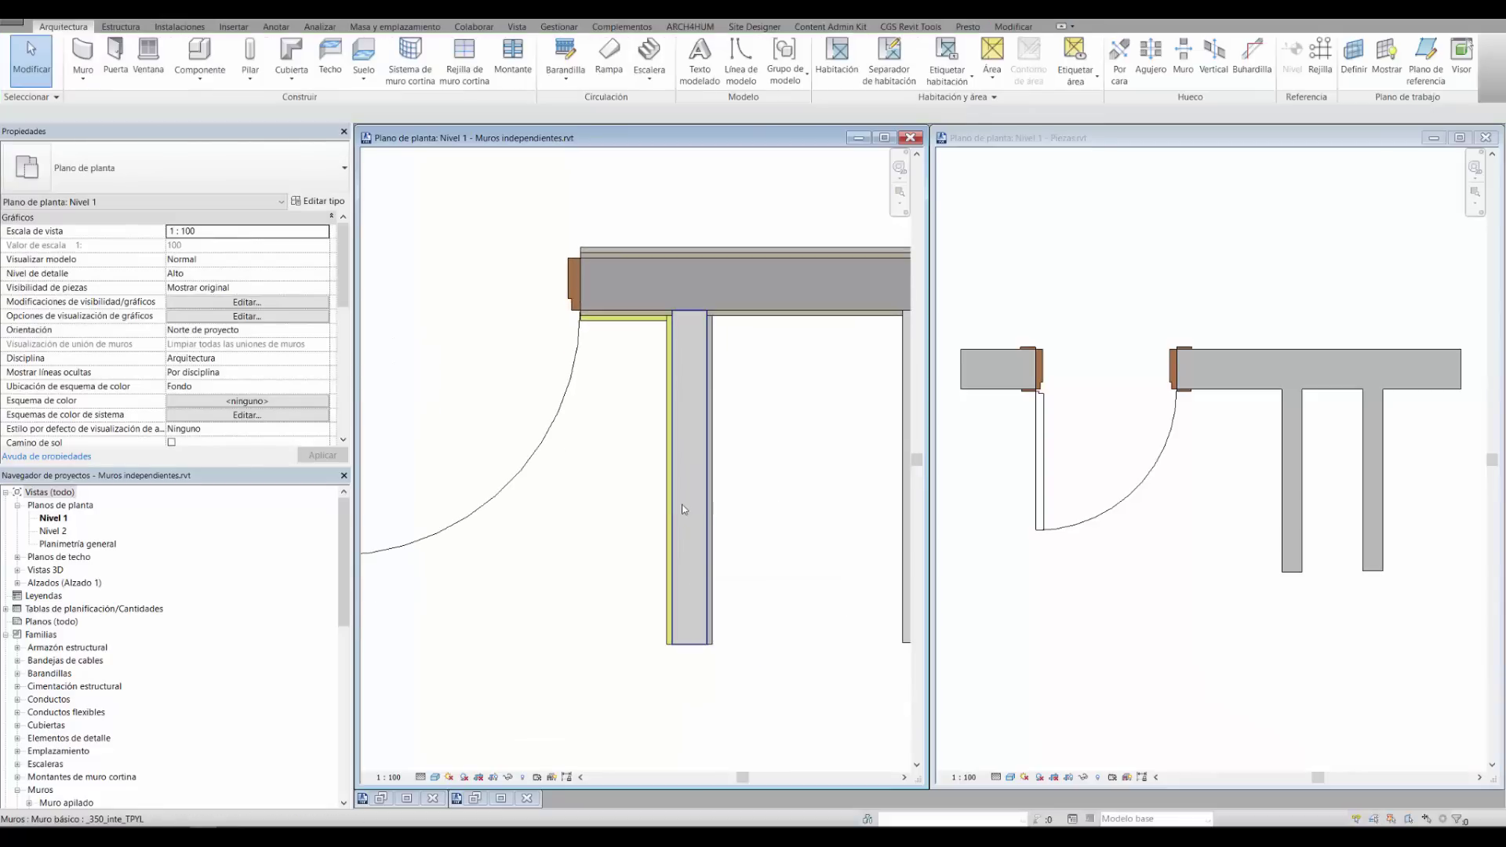
{"action": "scroll", "coordinate": [687, 518], "scroll_direction": "down", "scroll_amount": 3}
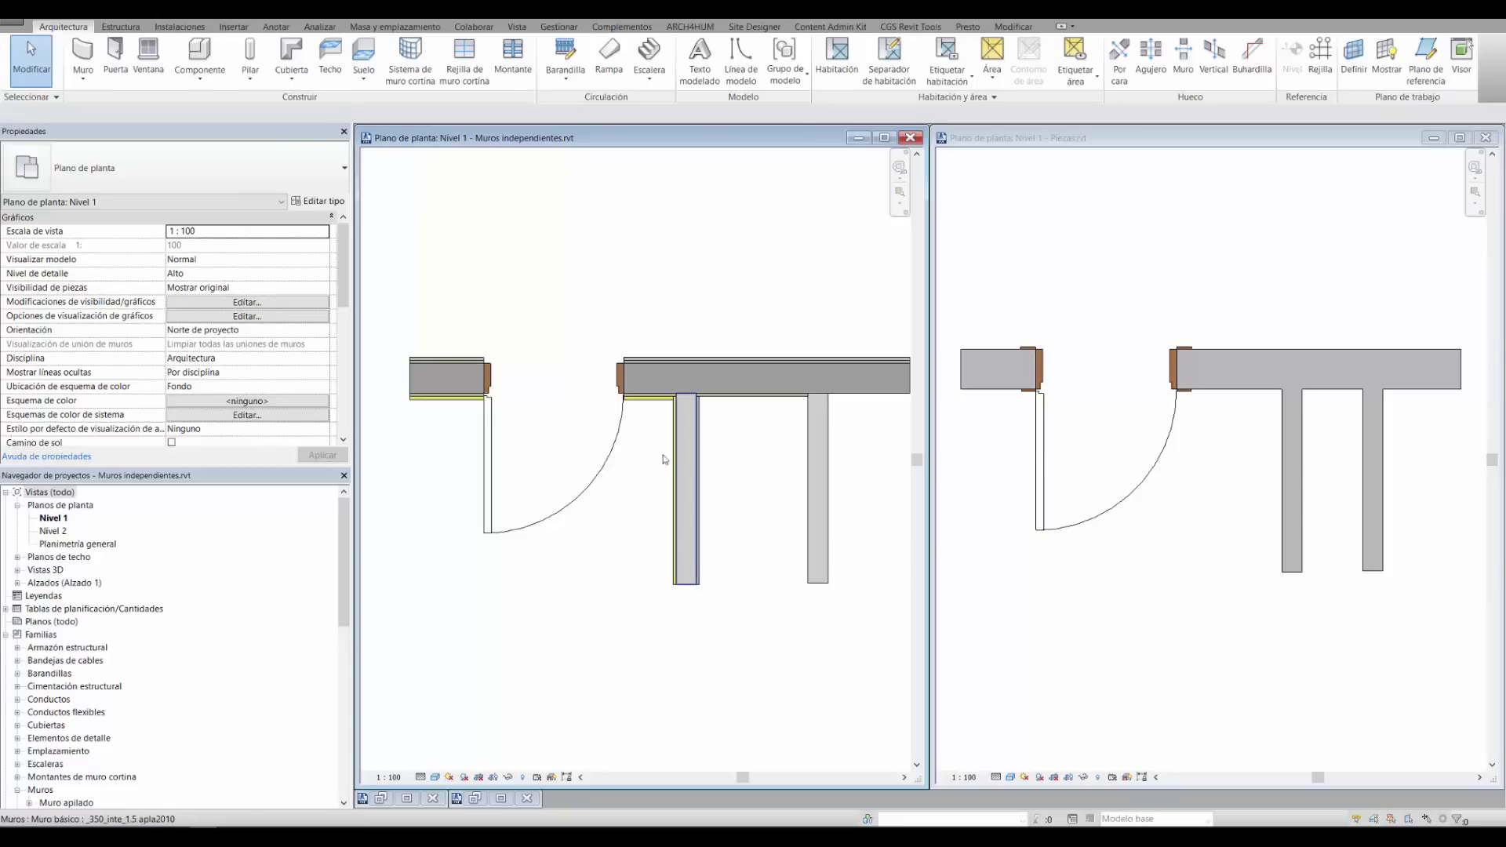
{"action": "scroll", "coordinate": [695, 555], "scroll_direction": "up", "scroll_amount": 2}
{"action": "left_click", "coordinate": [687, 564]}
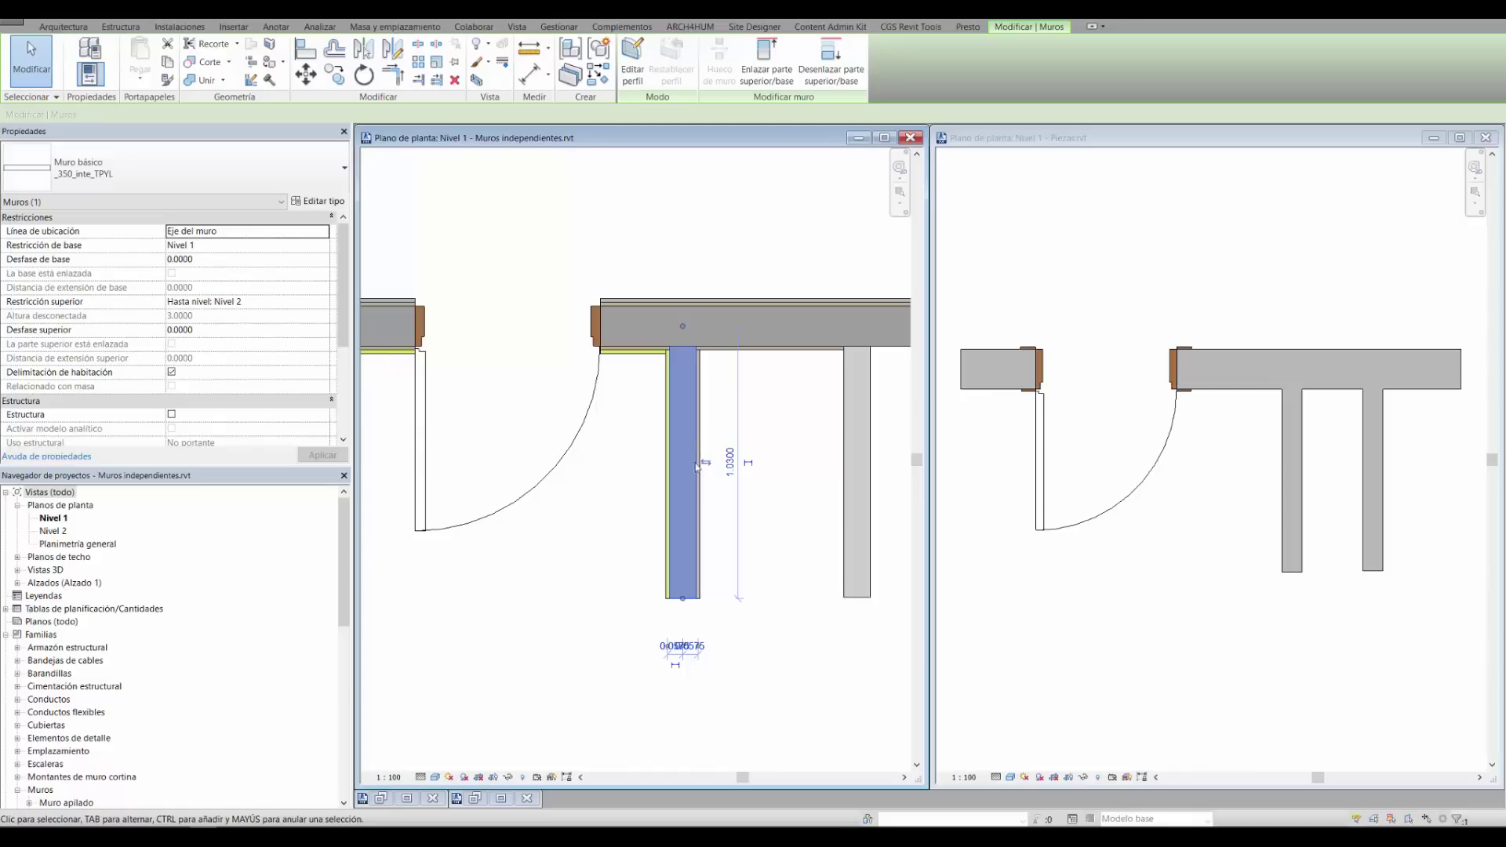
{"action": "left_click", "coordinate": [320, 203]}
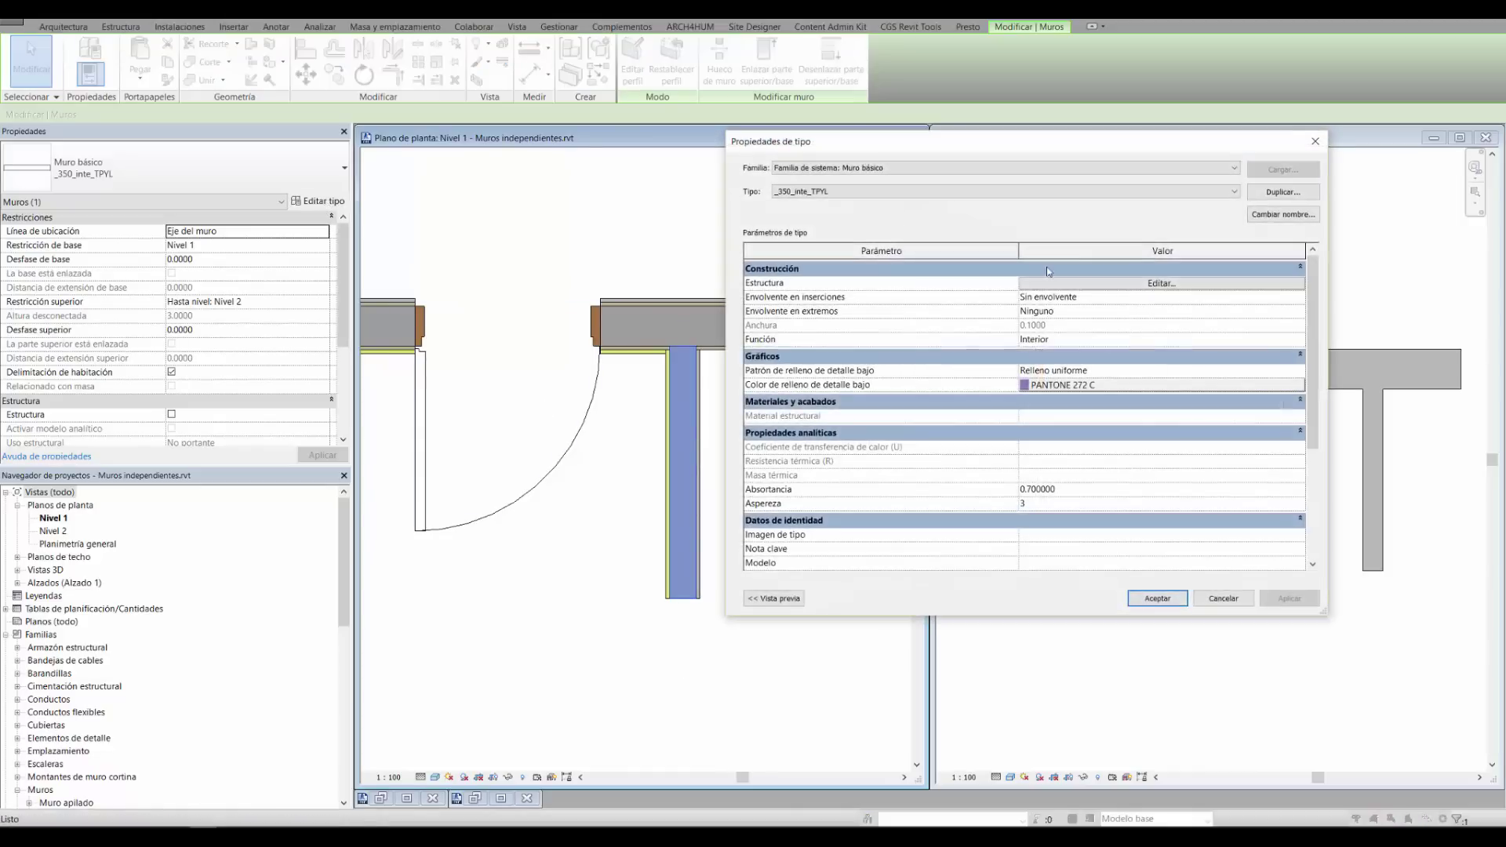
{"action": "left_click", "coordinate": [1157, 281]}
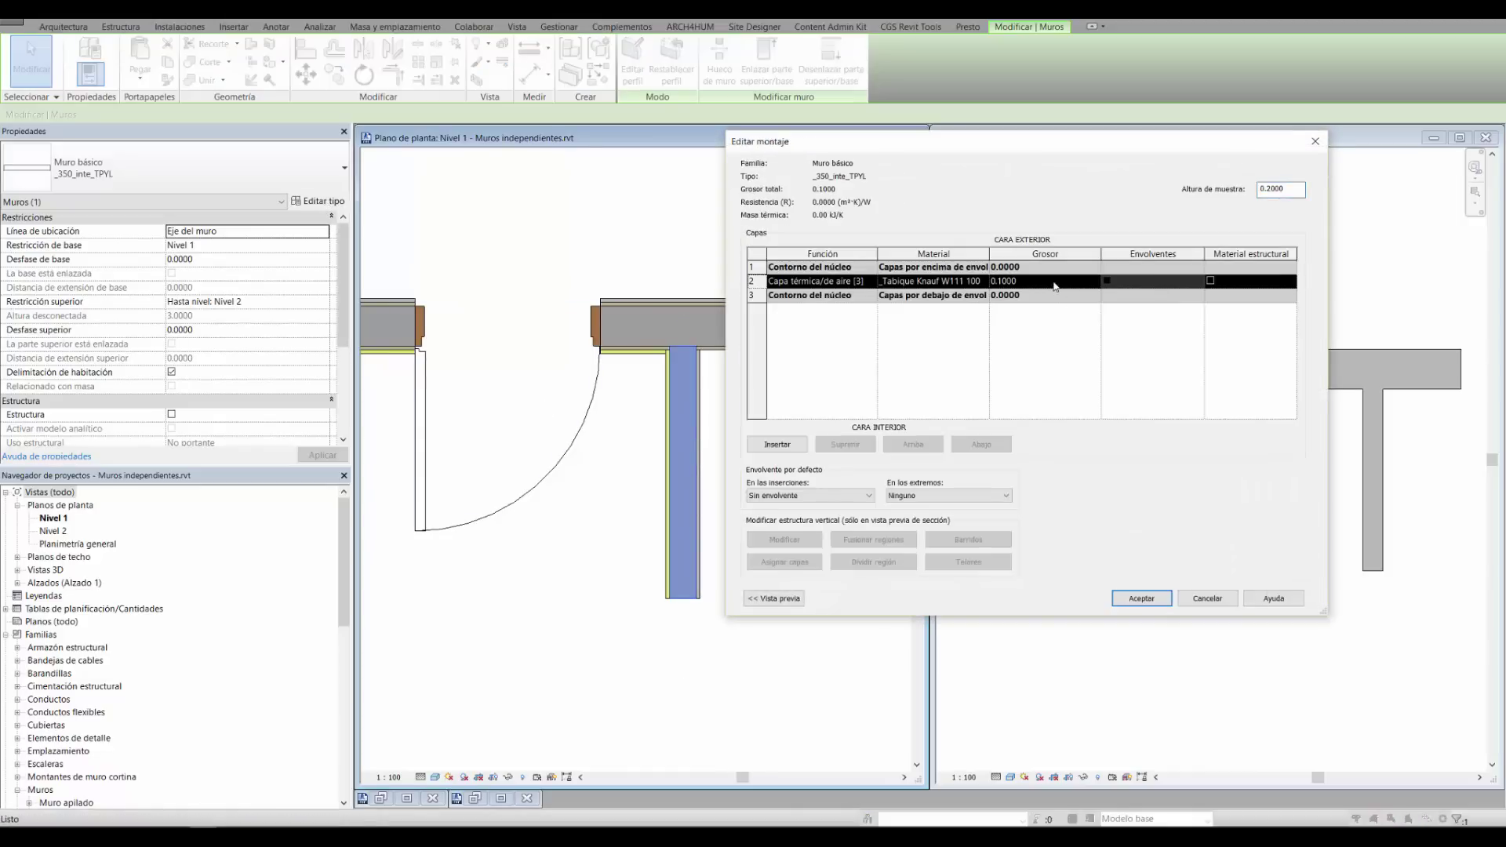
{"action": "left_click", "coordinate": [1005, 281]}
{"action": "double_click", "coordinate": [1008, 281]}
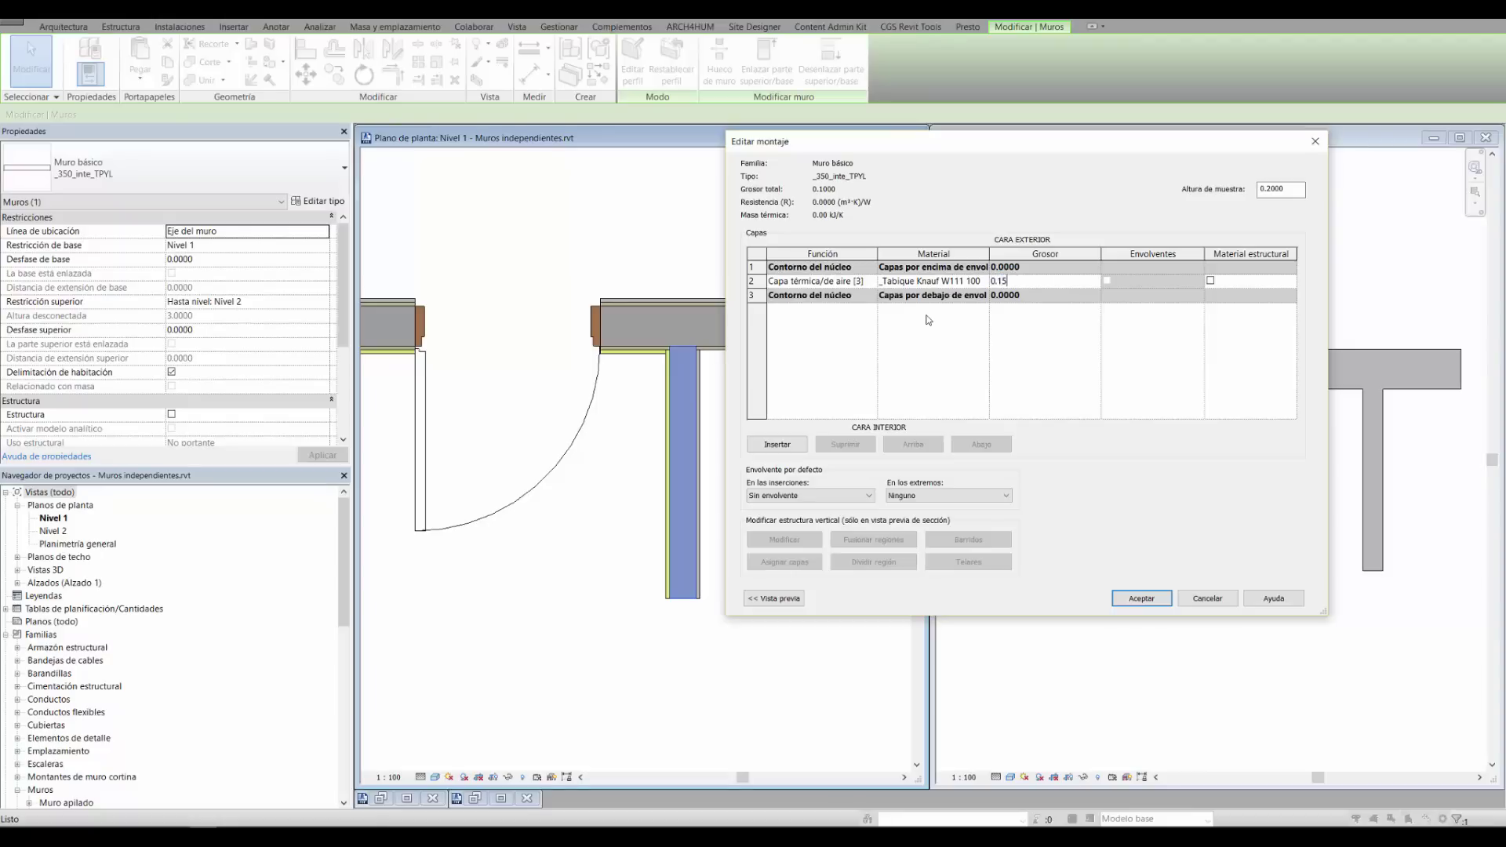
{"action": "left_click", "coordinate": [1142, 597]}
{"action": "left_click", "coordinate": [1076, 430]}
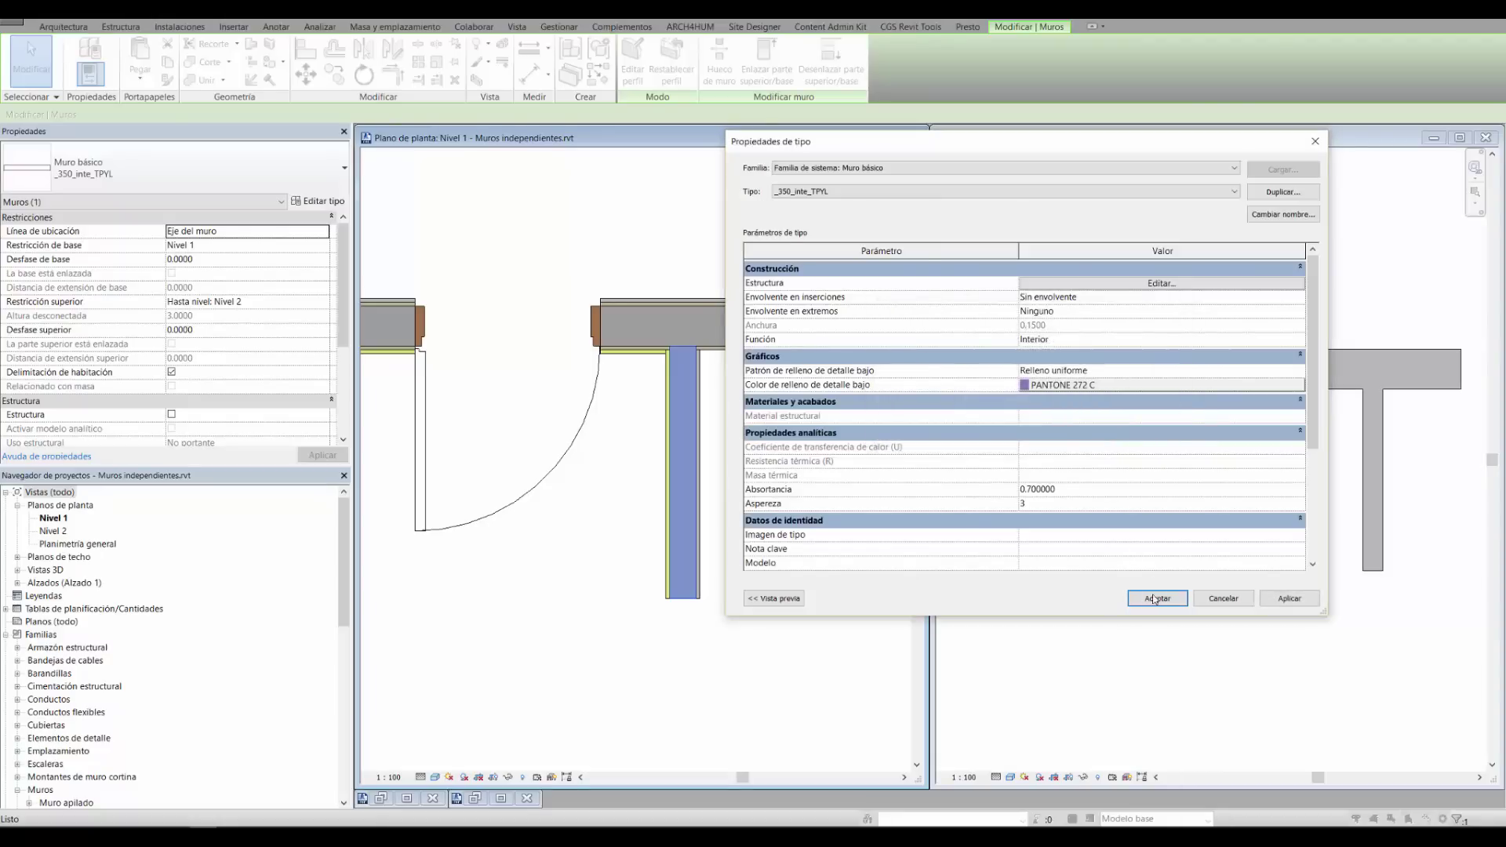
{"action": "left_click", "coordinate": [1154, 599]}
Examine how the thickened first partition meets its finish walls and the main wall
{"action": "scroll", "coordinate": [667, 397], "scroll_direction": "up", "scroll_amount": 4}
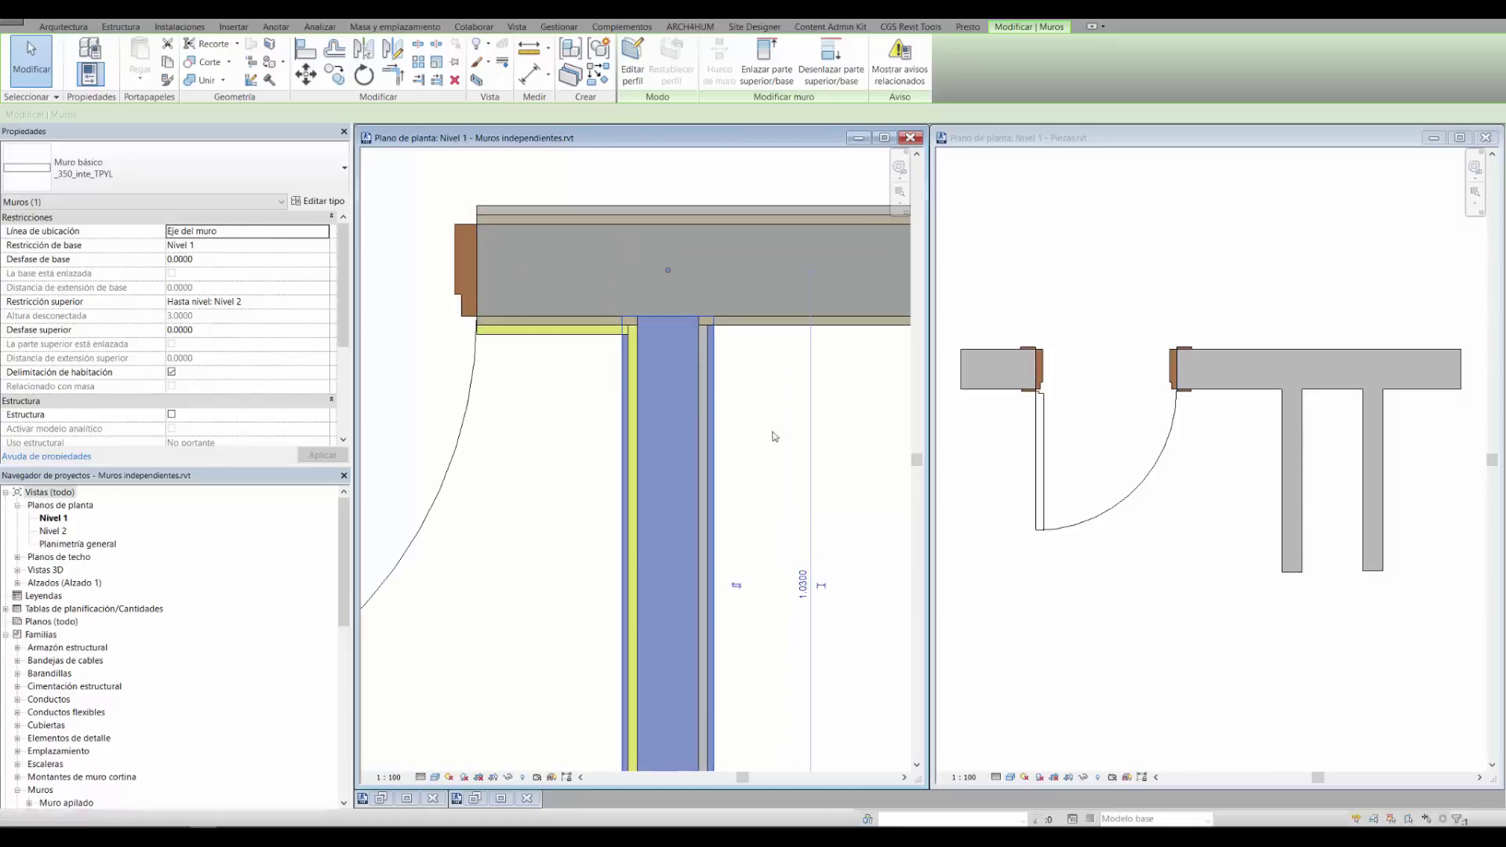
{"action": "scroll", "coordinate": [754, 452], "scroll_direction": "down", "scroll_amount": 2}
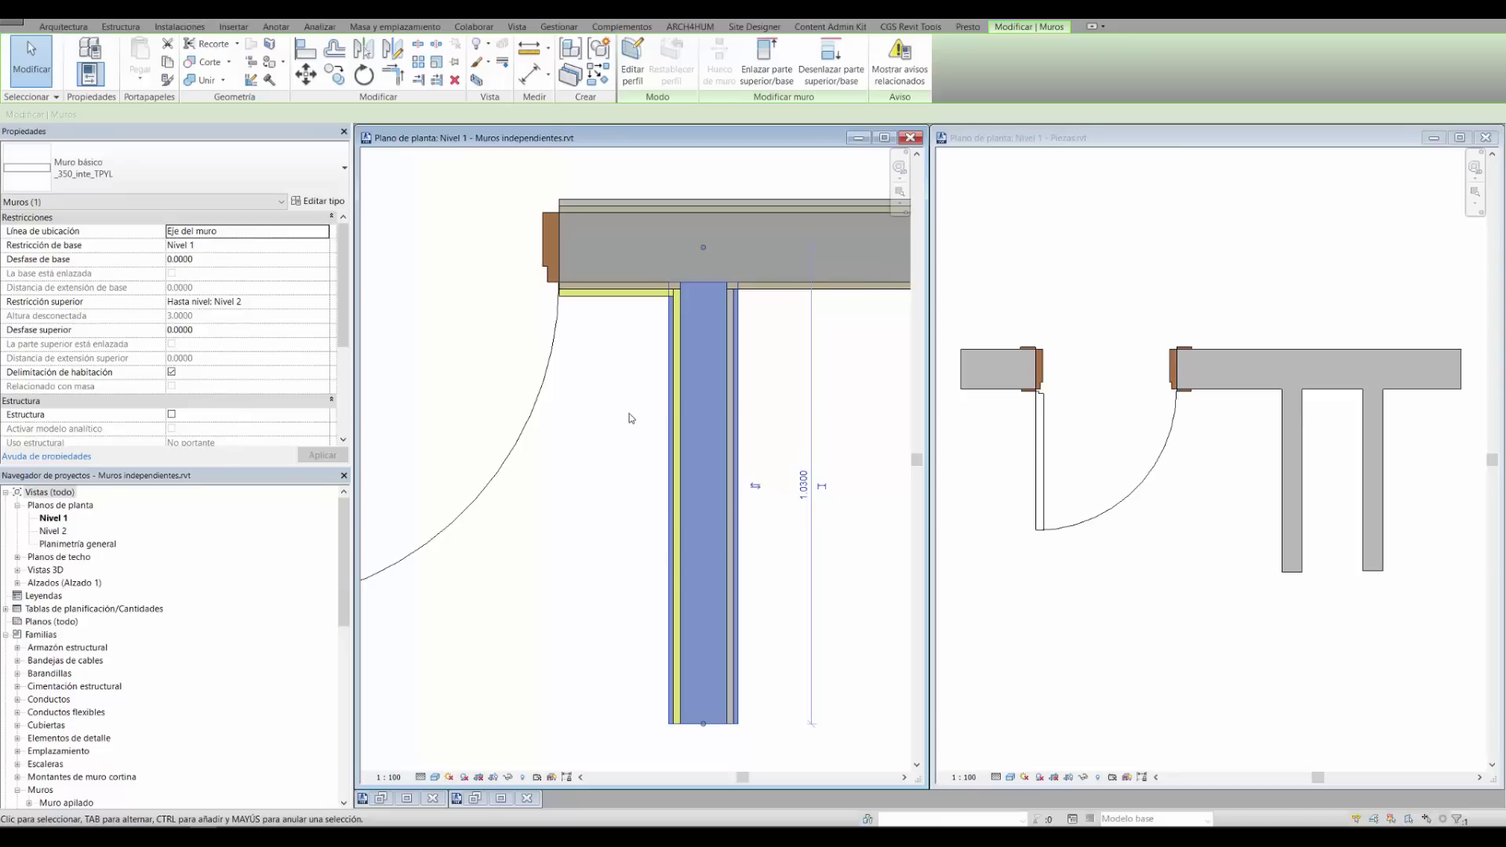
{"action": "scroll", "coordinate": [631, 418], "scroll_direction": "down", "scroll_amount": 2}
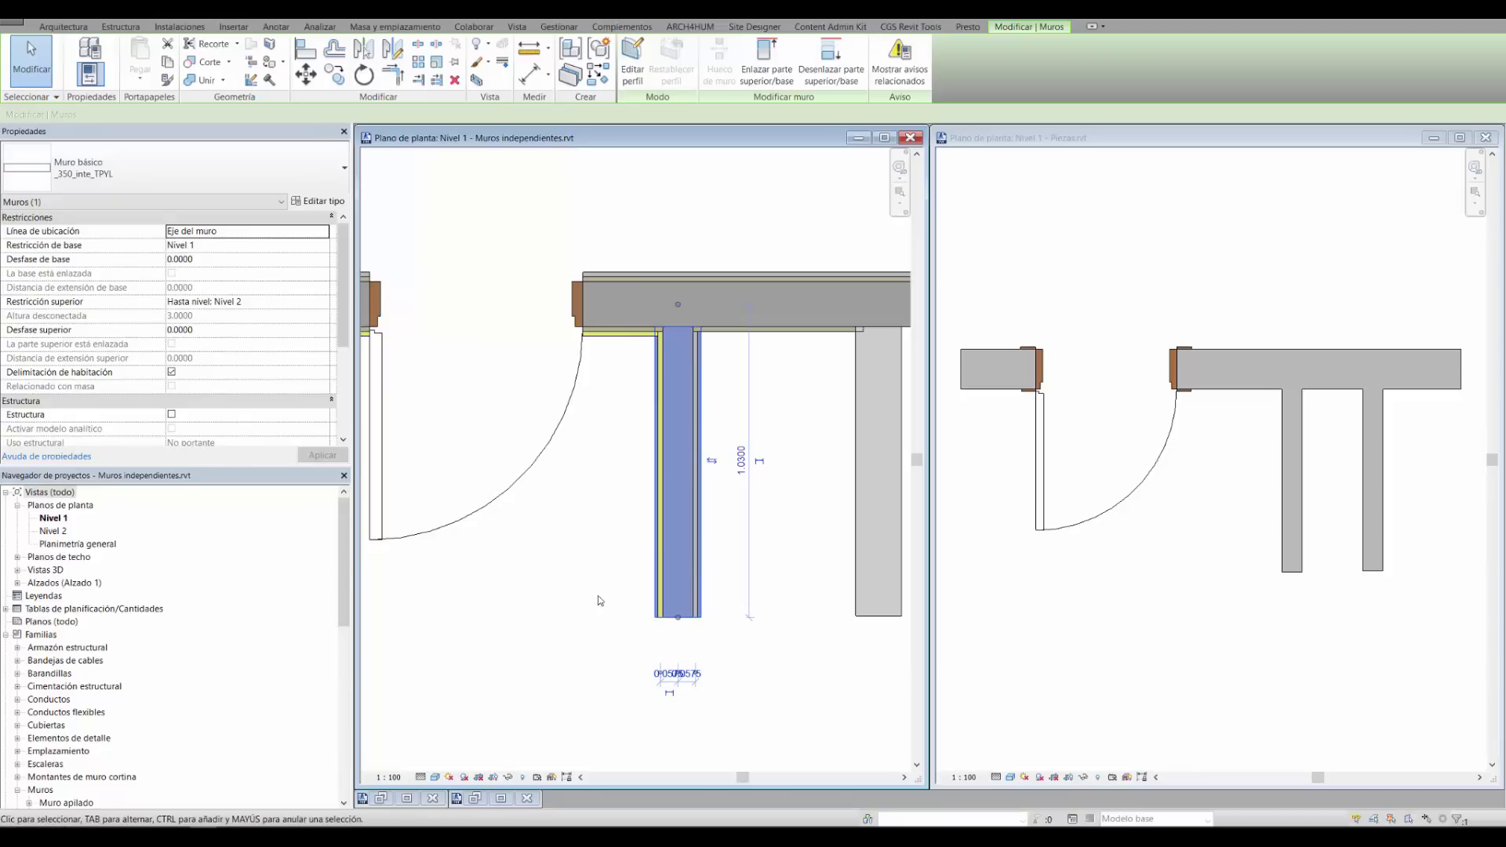
{"action": "scroll", "coordinate": [600, 600], "scroll_direction": "down", "scroll_amount": 2}
In the Piezas model, change the main wall with the door to type _350_inte_sp_BH15_(1.5 apla2010 +1.5 enfo//1.5 enfo + 1.5 alic2010)=21cm
{"action": "left_click", "coordinate": [1089, 610]}
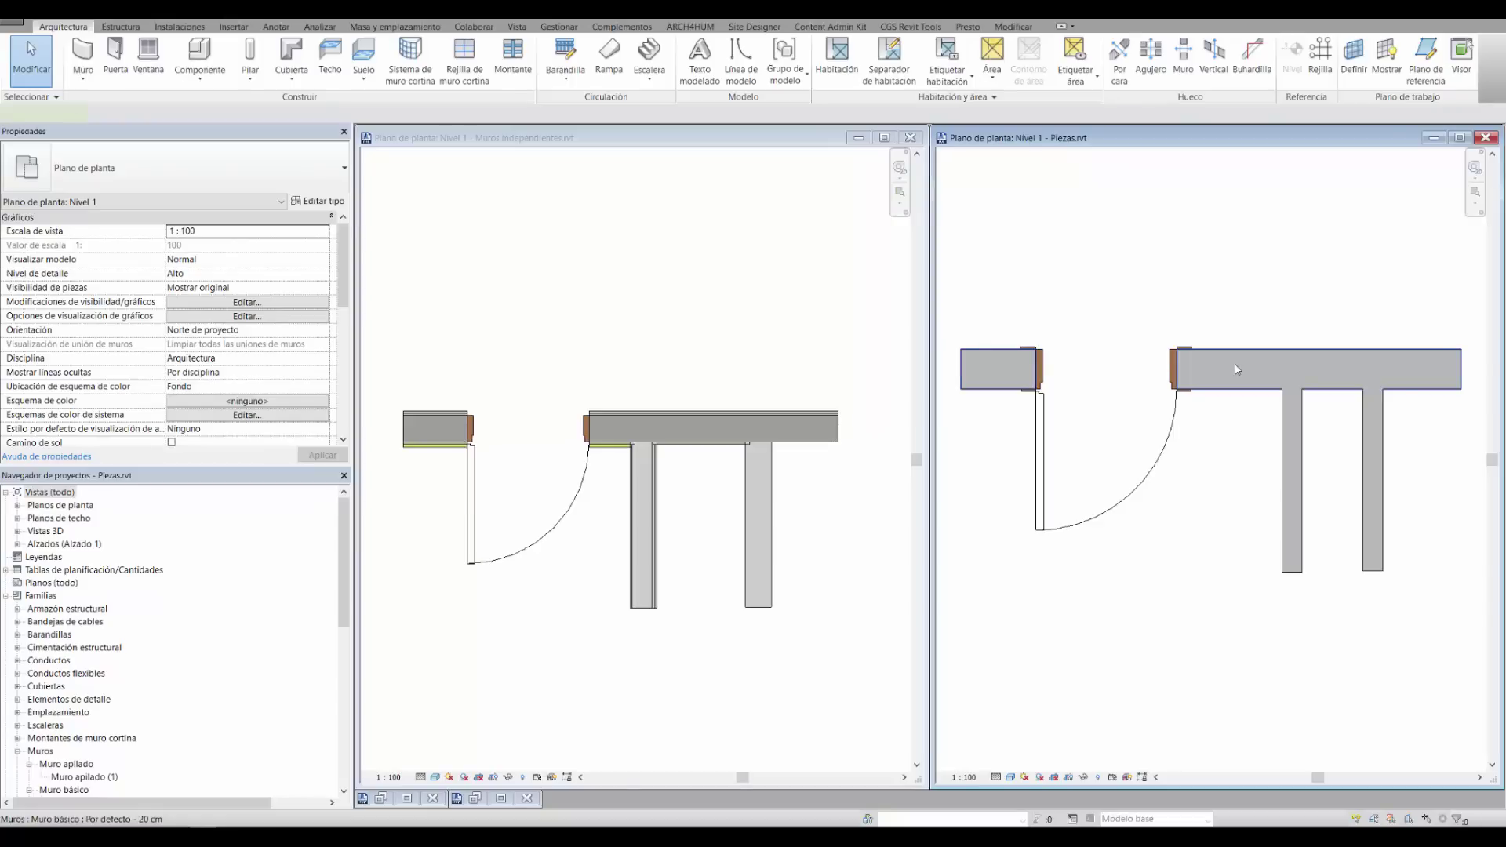
{"action": "left_click", "coordinate": [1237, 369]}
{"action": "left_click", "coordinate": [344, 168]}
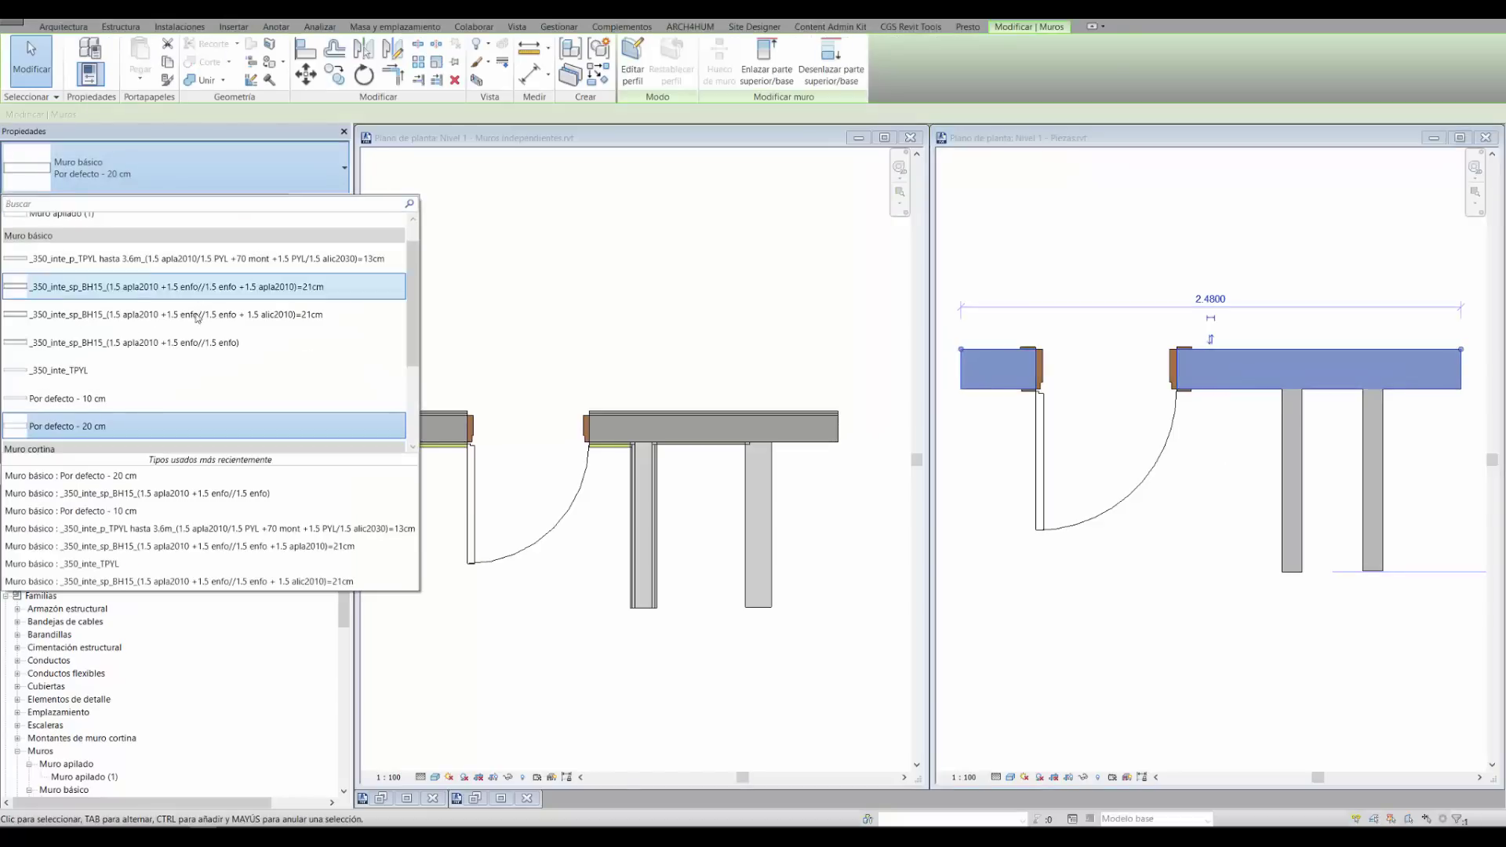
{"action": "left_click", "coordinate": [250, 314]}
{"action": "left_click", "coordinate": [1237, 440]}
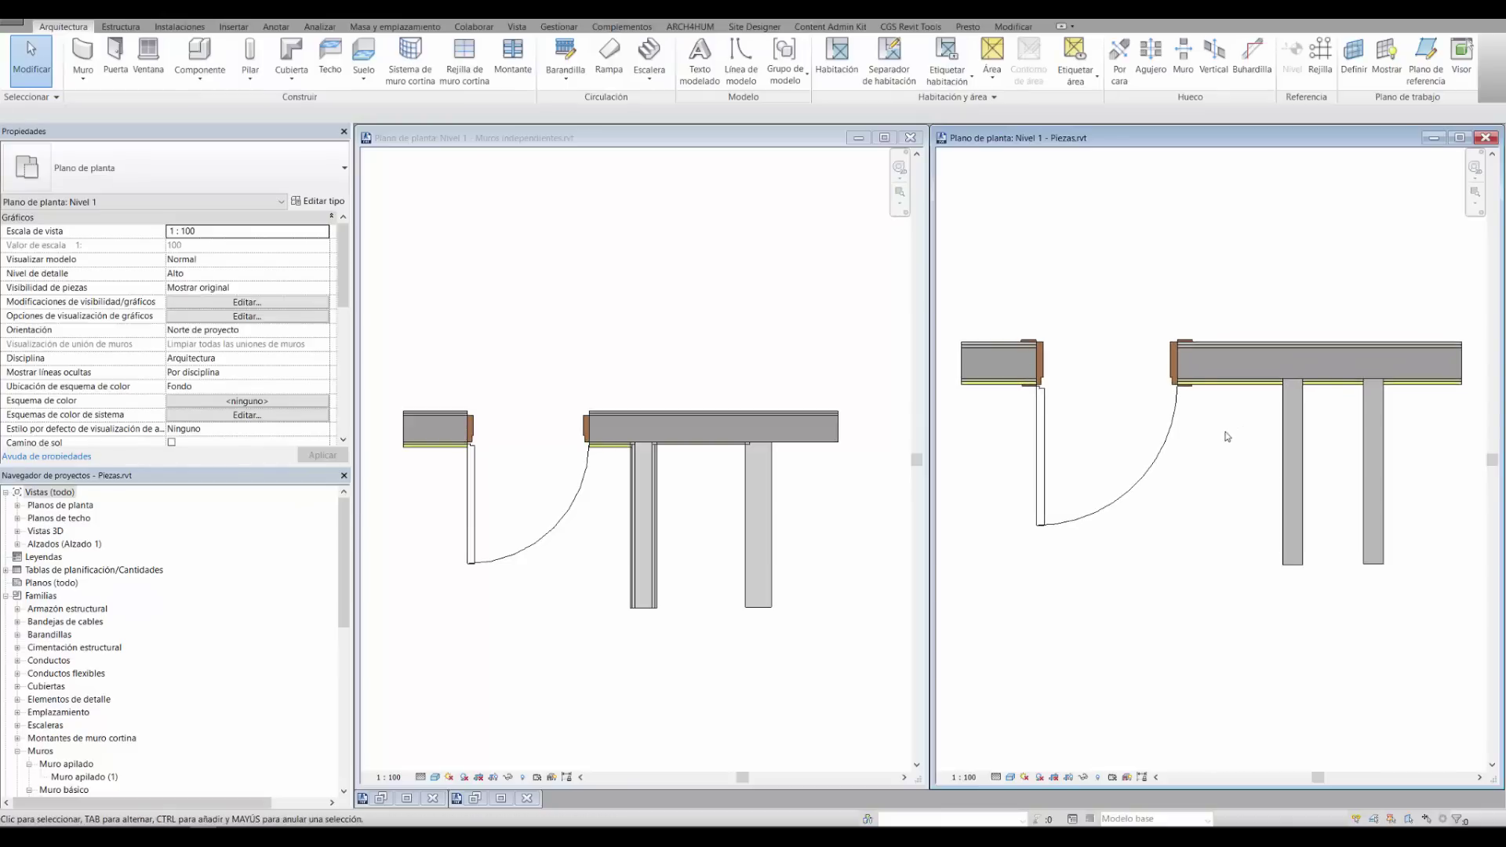
{"action": "scroll", "coordinate": [1342, 359], "scroll_direction": "down", "scroll_amount": 1}
{"action": "scroll", "coordinate": [1318, 403], "scroll_direction": "up", "scroll_amount": 3}
{"action": "scroll", "coordinate": [1193, 409], "scroll_direction": "down", "scroll_amount": 2}
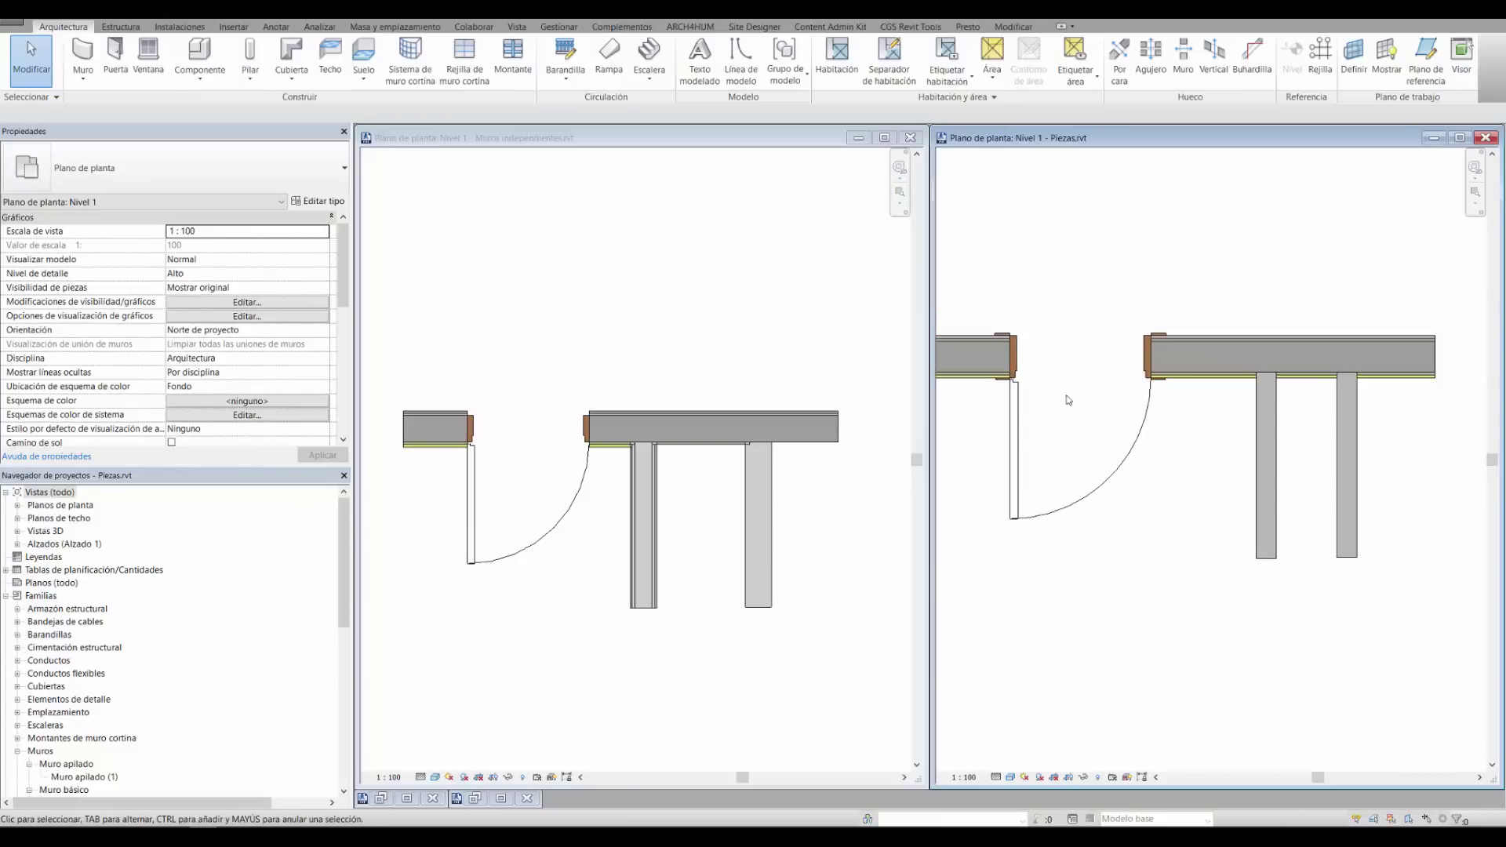
{"action": "scroll", "coordinate": [973, 380], "scroll_direction": "down", "scroll_amount": 1}
{"action": "scroll", "coordinate": [1334, 373], "scroll_direction": "up", "scroll_amount": 2}
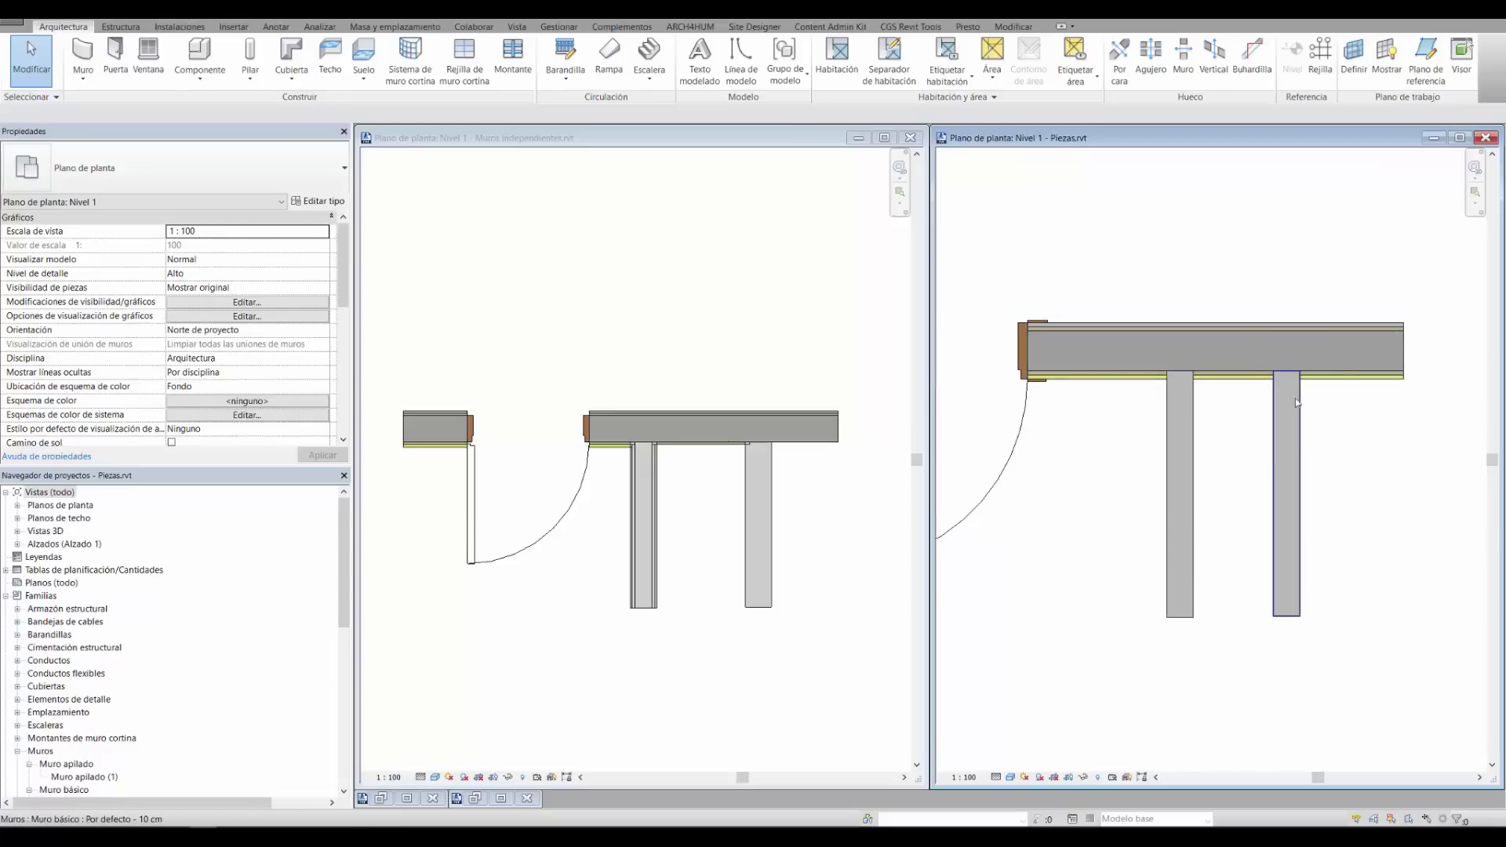
{"action": "scroll", "coordinate": [1288, 400], "scroll_direction": "down", "scroll_amount": 1}
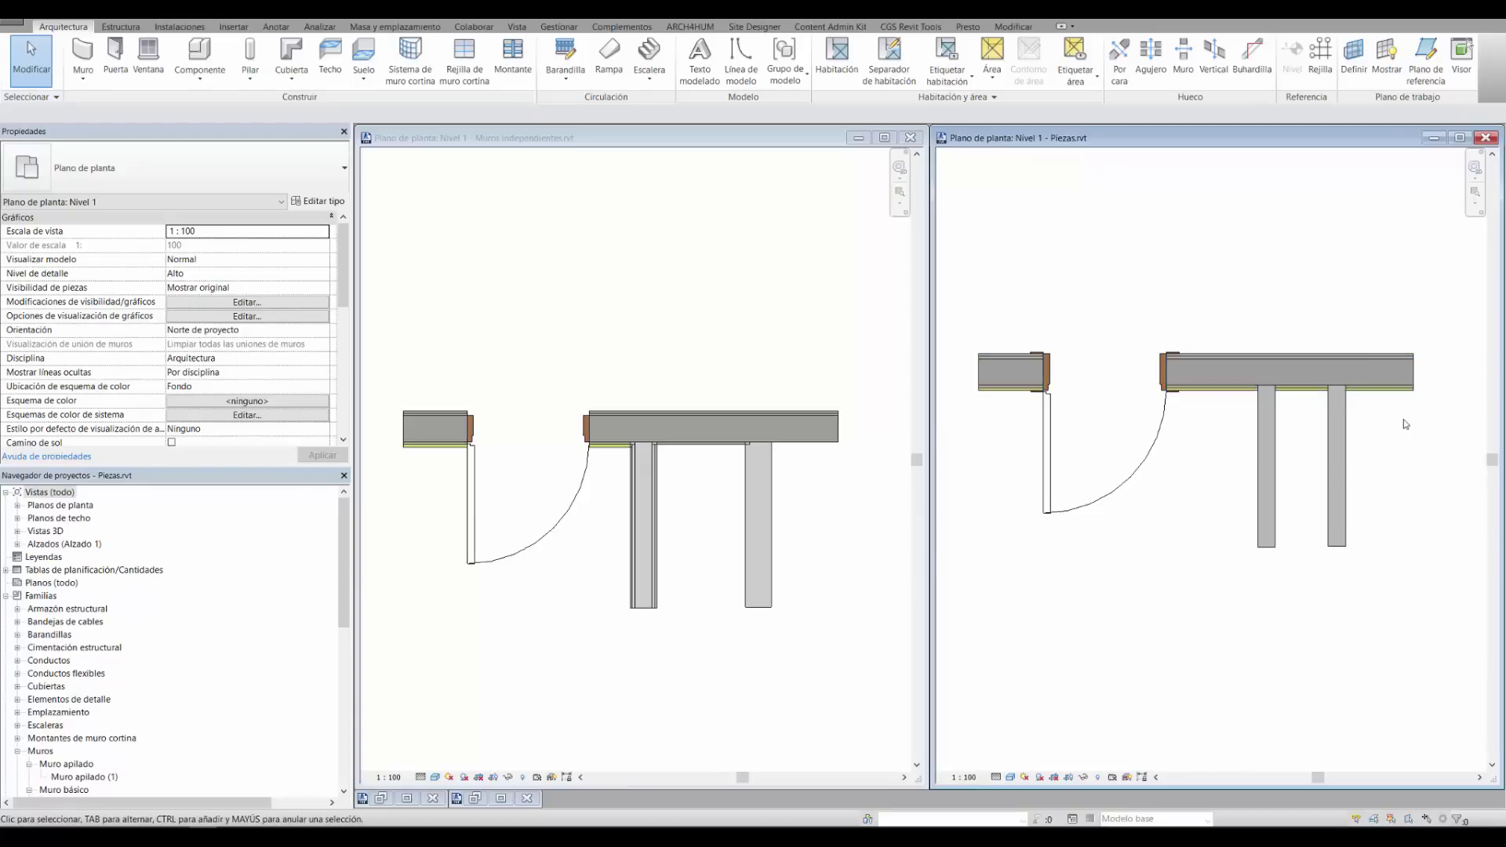
Split the main wall at the axes of the two perpendicular partitions
{"action": "left_click", "coordinate": [1244, 370]}
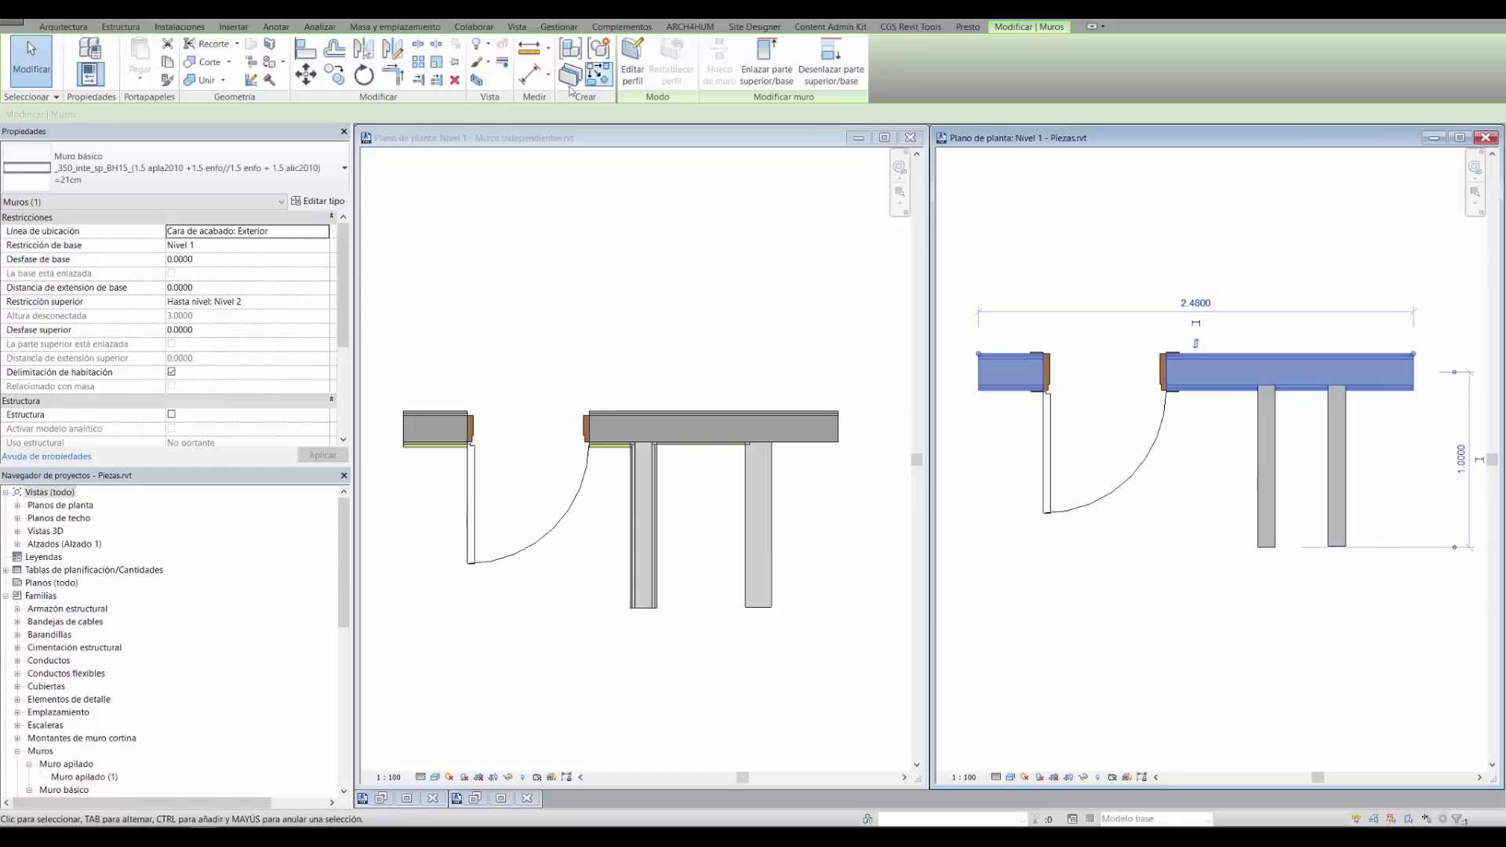
{"action": "left_click", "coordinate": [418, 44]}
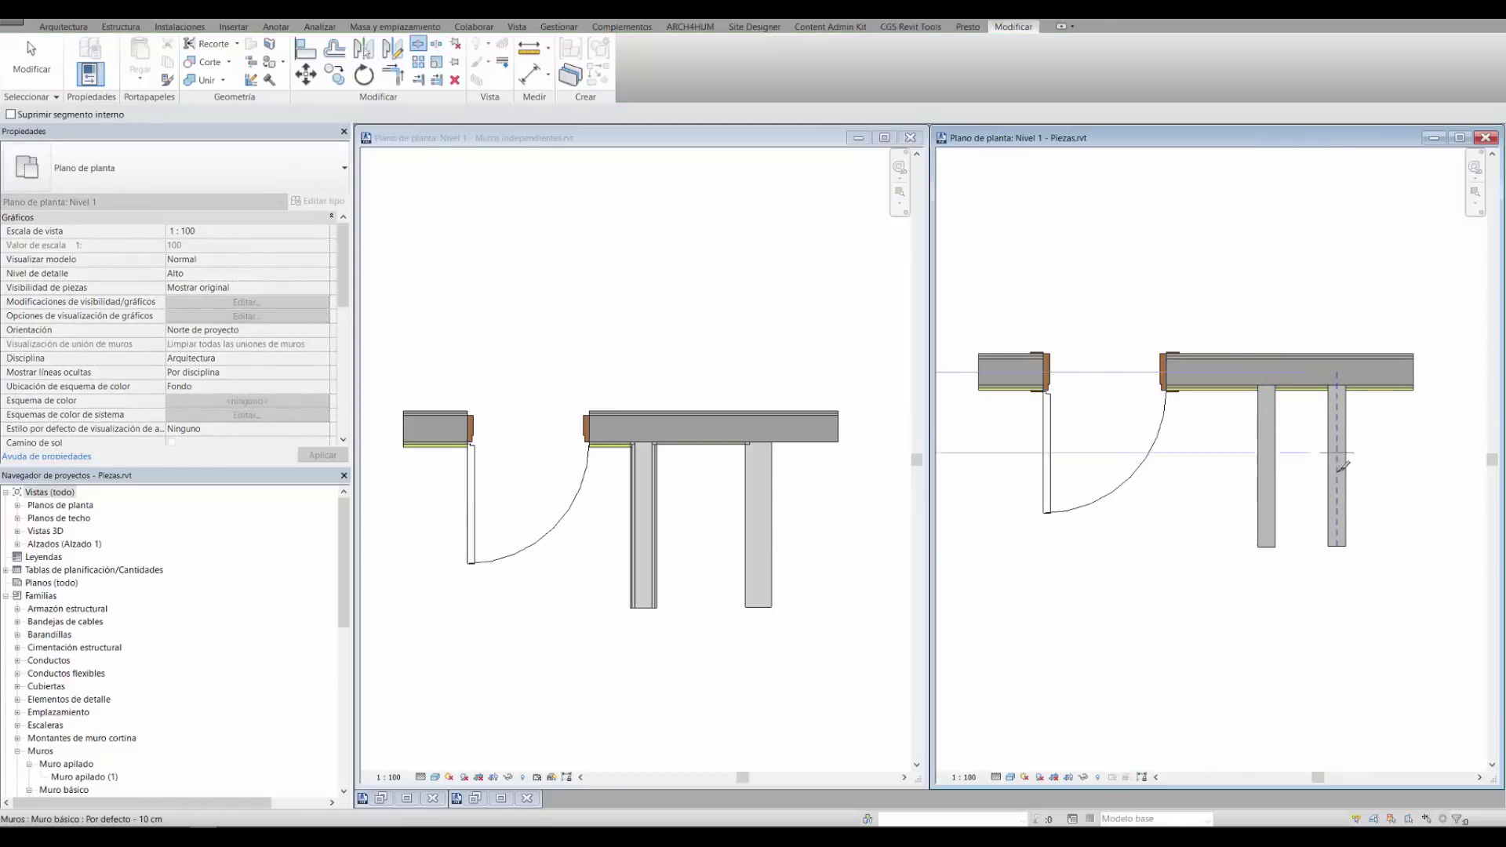
{"action": "left_click", "coordinate": [56, 68]}
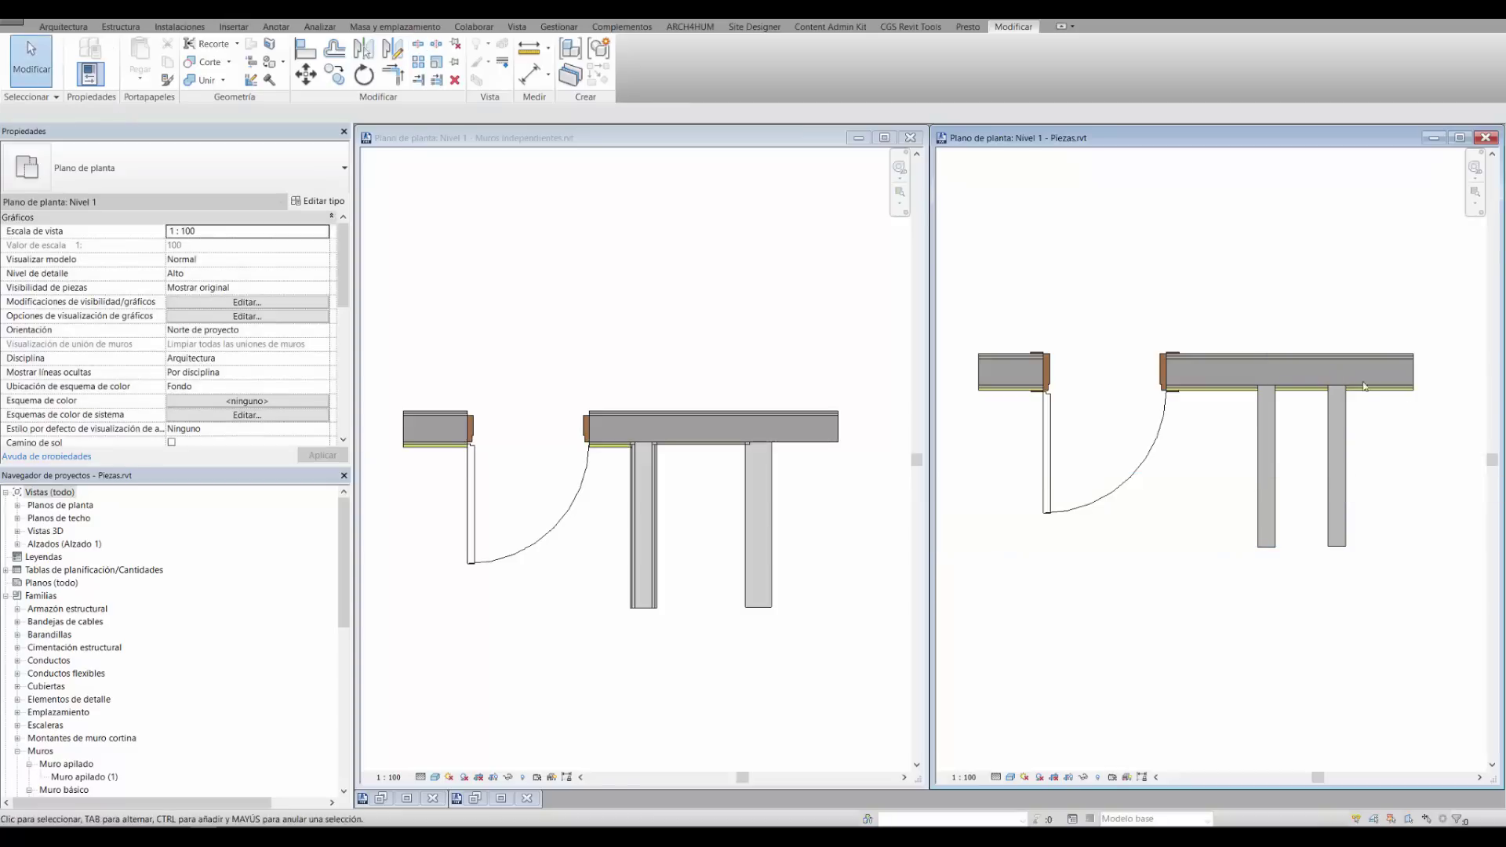
Change the main wall segment between the two partitions to type _350_inte_sp_BH15_(1.5 apla2010 +1.5 enfo//1.5 enfo +1.5 apla2010)=21cm
{"action": "left_click", "coordinate": [1302, 375]}
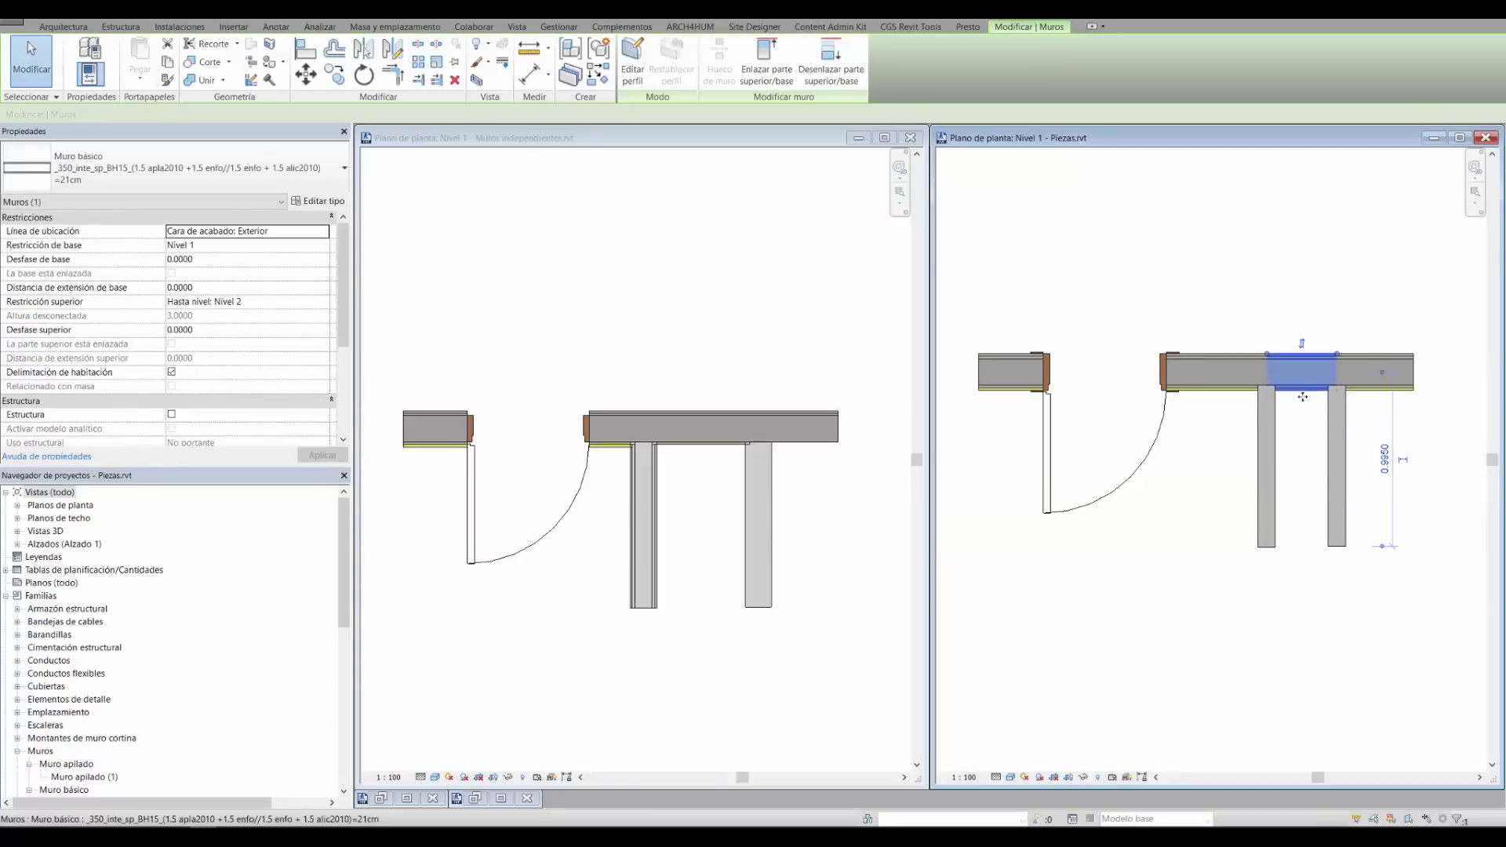
{"action": "left_click", "coordinate": [268, 168]}
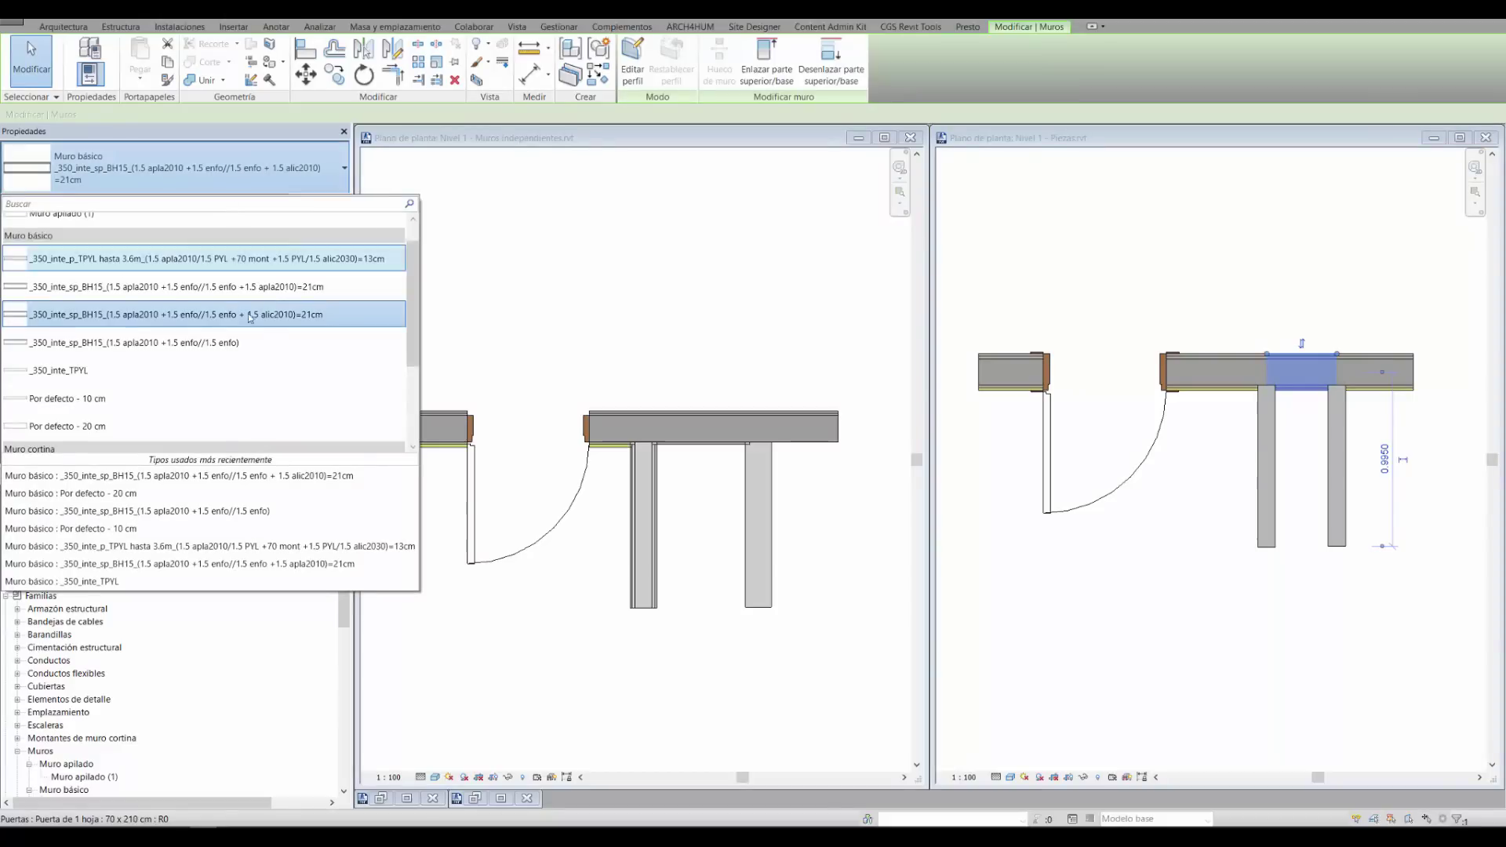
{"action": "left_click", "coordinate": [300, 287]}
Change the main wall segment beyond the second partition to type _350_inte_sp_BH15_(1.5 apla2010 +1.5 enfo//1.5 enfo)
{"action": "left_click", "coordinate": [1381, 375]}
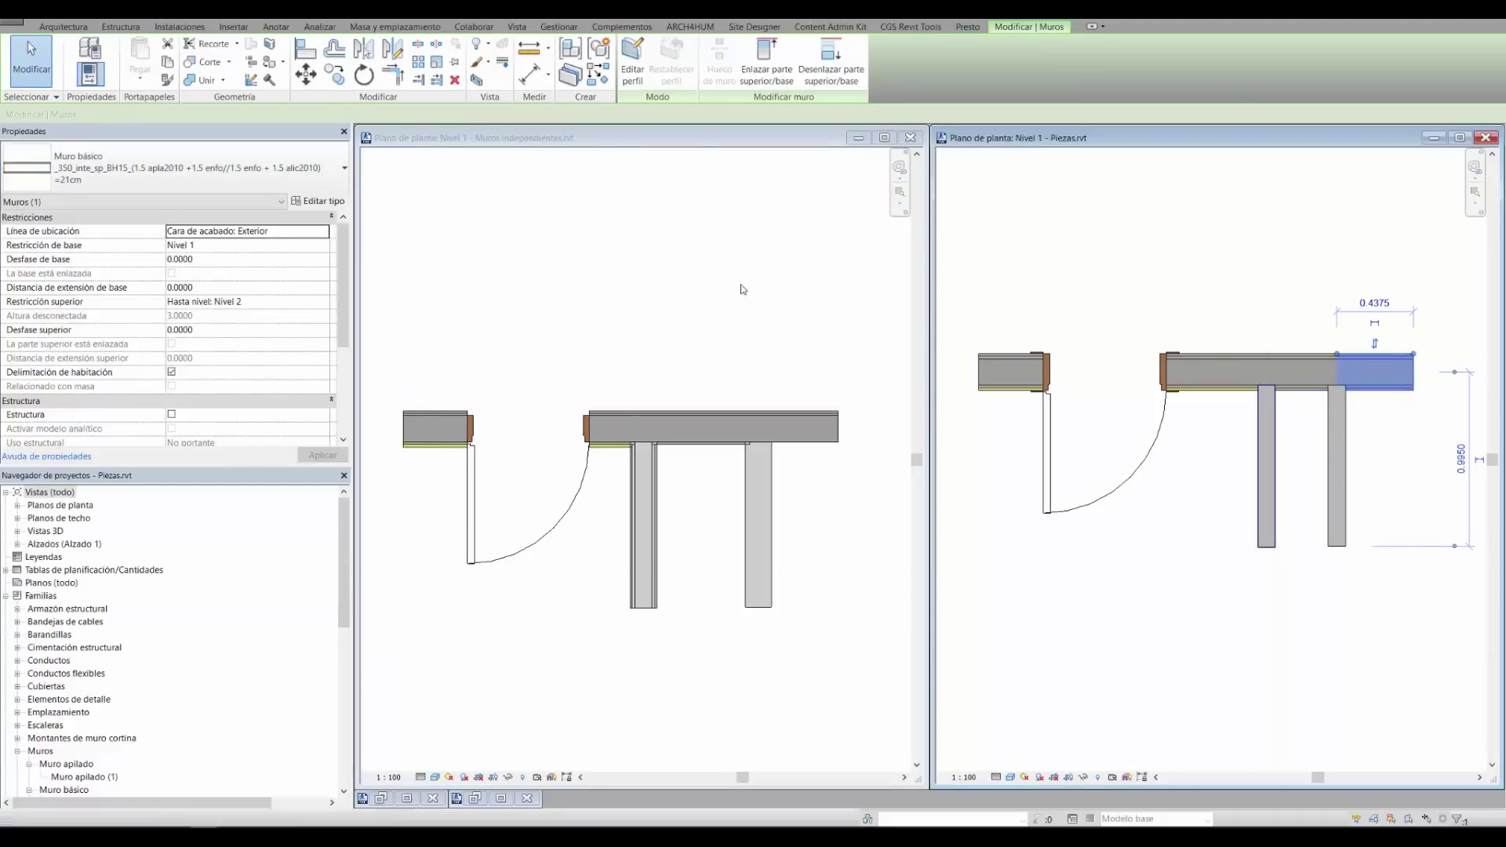
{"action": "left_click", "coordinate": [224, 172]}
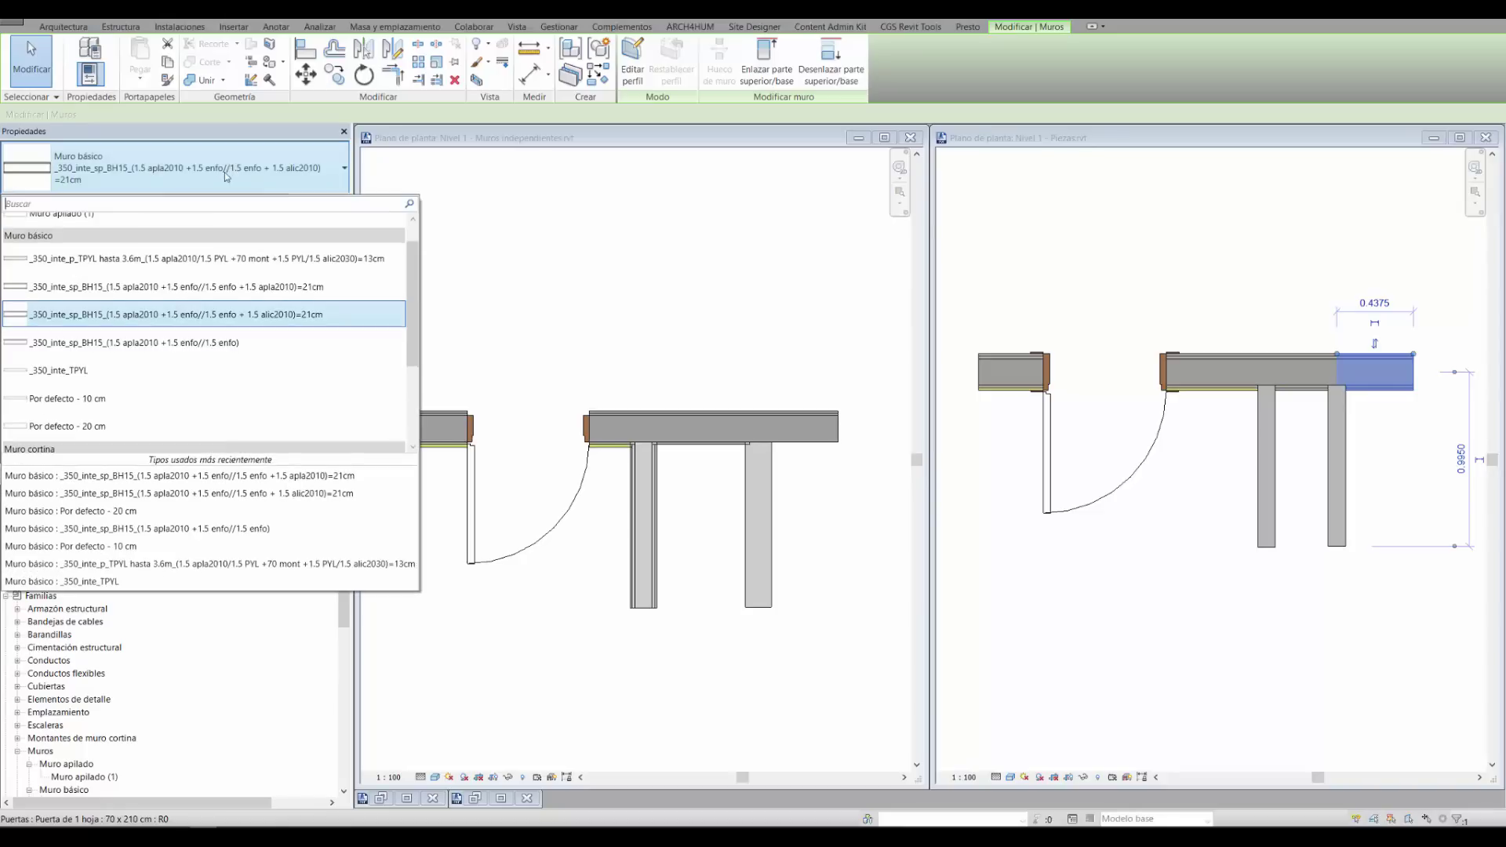
{"action": "left_click", "coordinate": [157, 343]}
{"action": "left_click", "coordinate": [1426, 432]}
{"action": "scroll", "coordinate": [1404, 416], "scroll_direction": "up", "scroll_amount": 2}
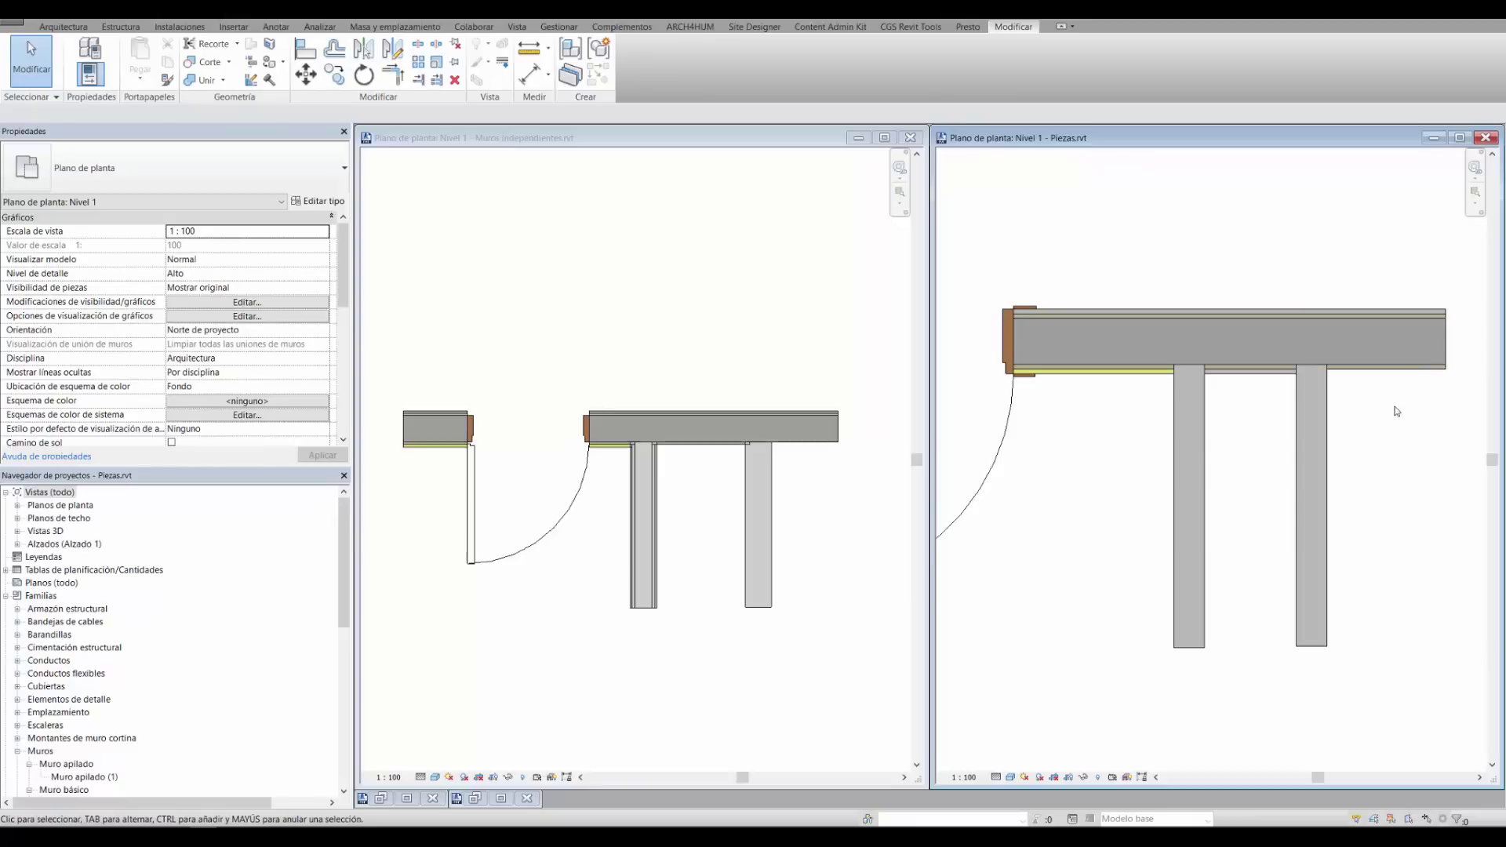
{"action": "scroll", "coordinate": [1121, 472], "scroll_direction": "down", "scroll_amount": 1}
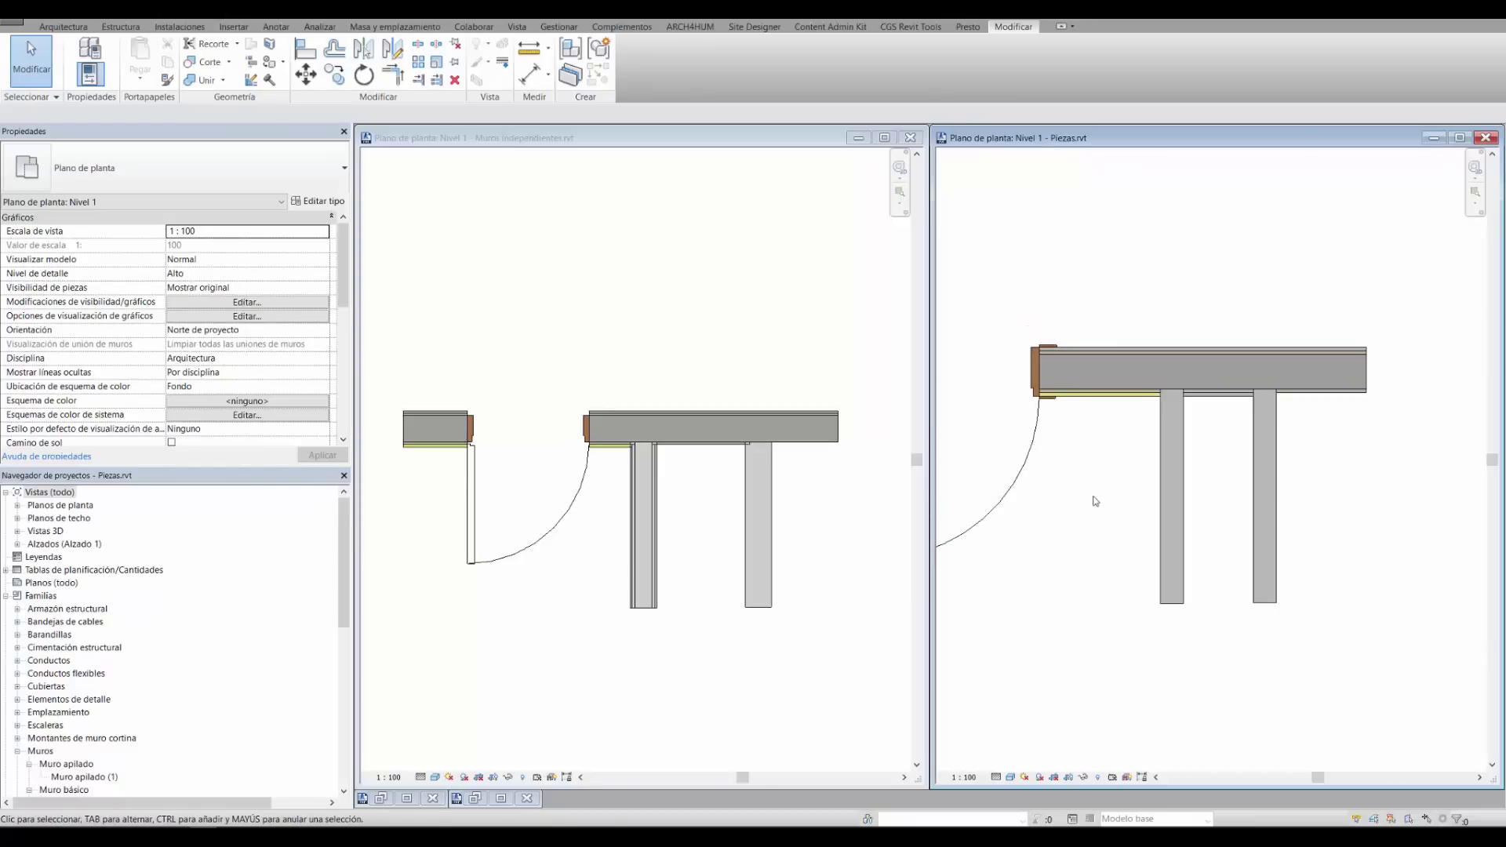
{"action": "middle_click_drag", "start_coordinate": [1096, 502], "coordinate": [1157, 507]}
{"action": "scroll", "coordinate": [1400, 395], "scroll_direction": "down", "scroll_amount": 1}
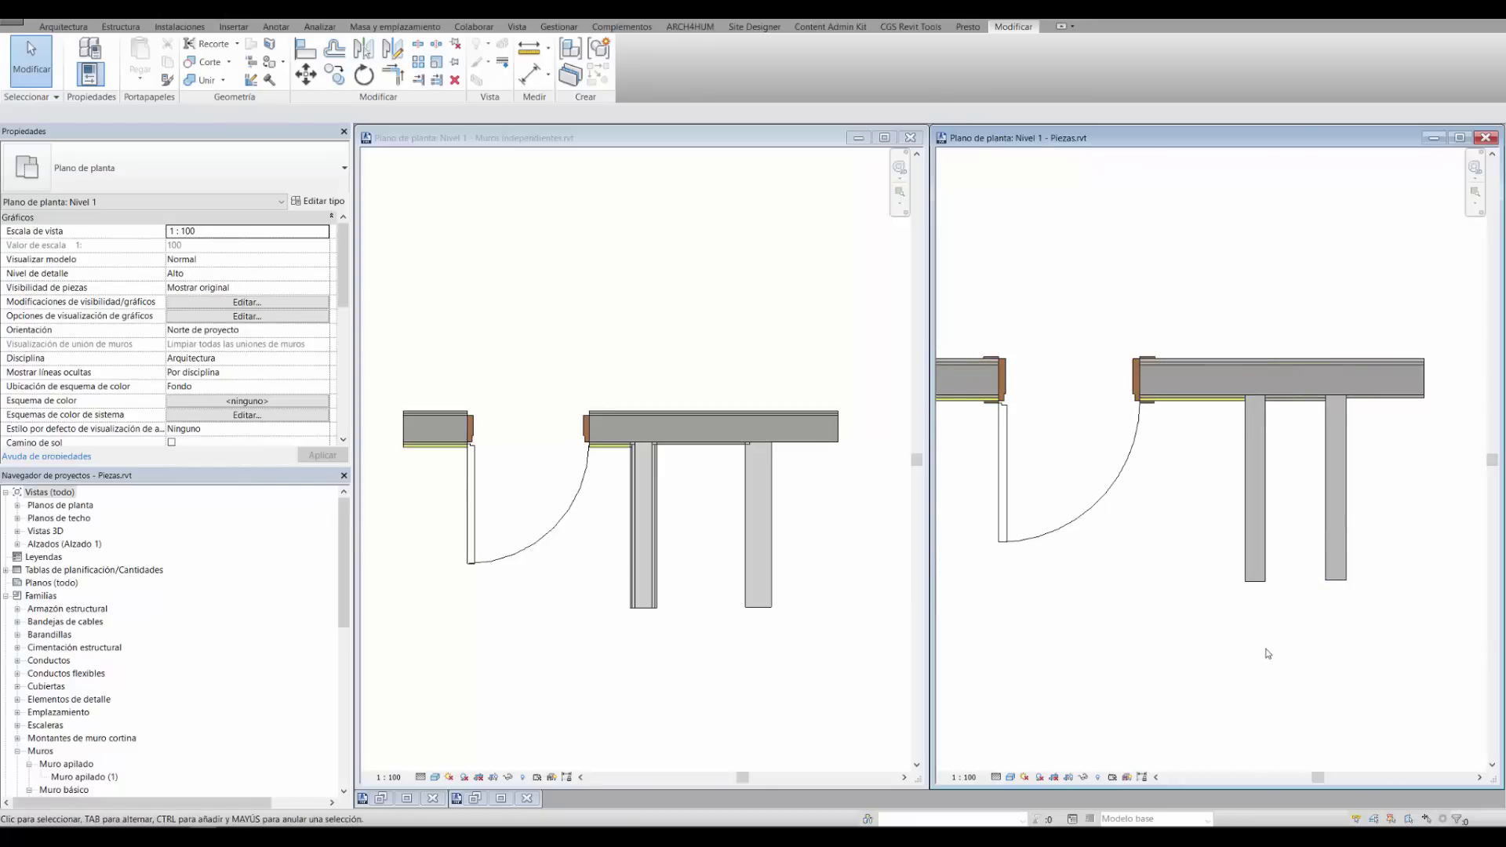
Change the first partition to type _350_inte_p_TPYL hasta 3.6m_(1.5 apla2010/1.5 PYL +70 mont +1.5 PYL/1.5 alic2030)=13cm
{"action": "scroll", "coordinate": [1258, 462], "scroll_direction": "up", "scroll_amount": 2}
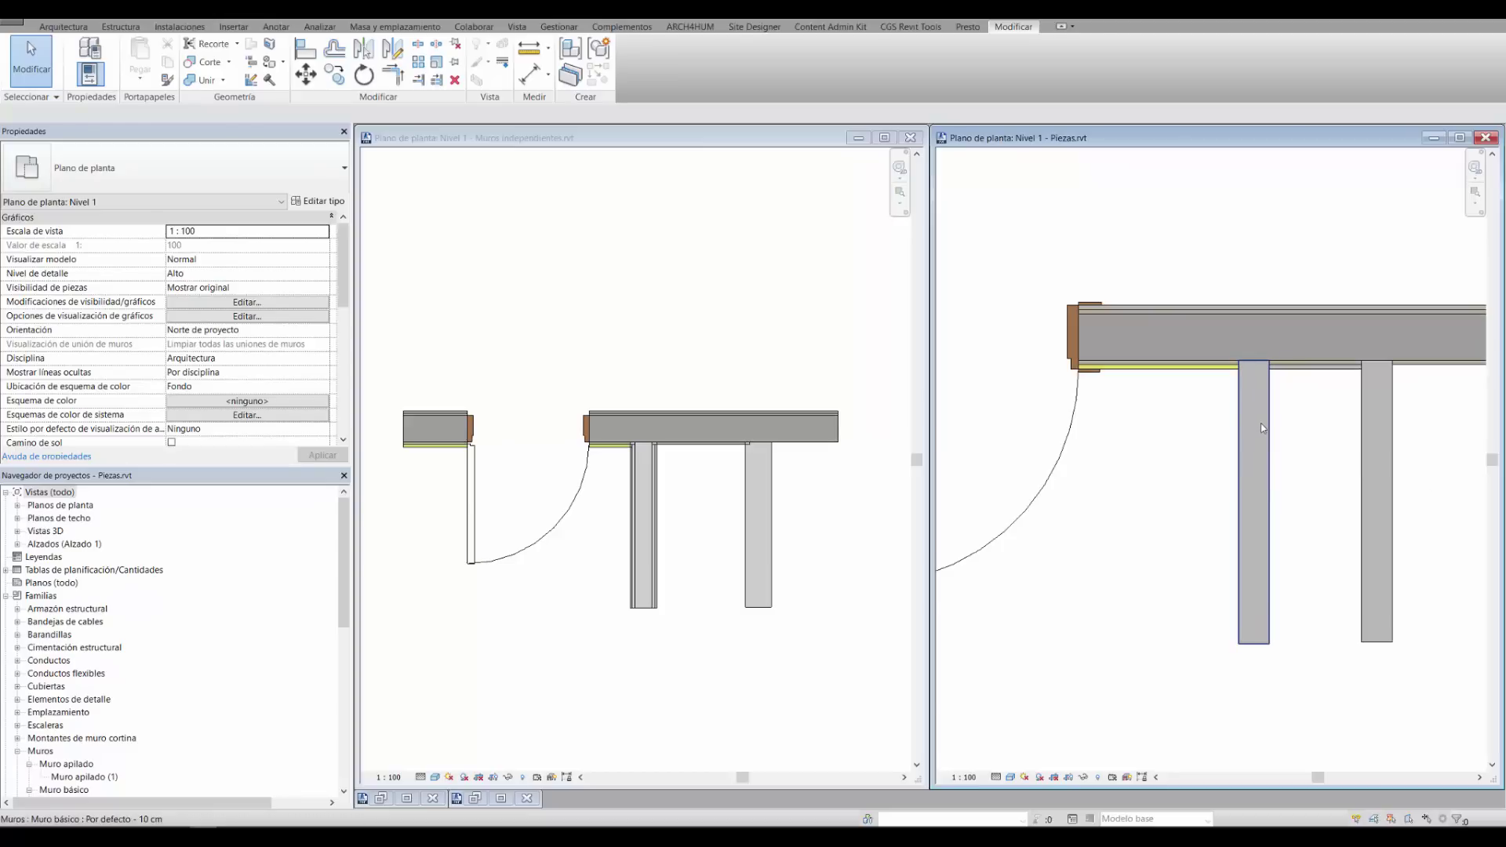
{"action": "left_click", "coordinate": [1263, 428]}
{"action": "left_click", "coordinate": [196, 169]}
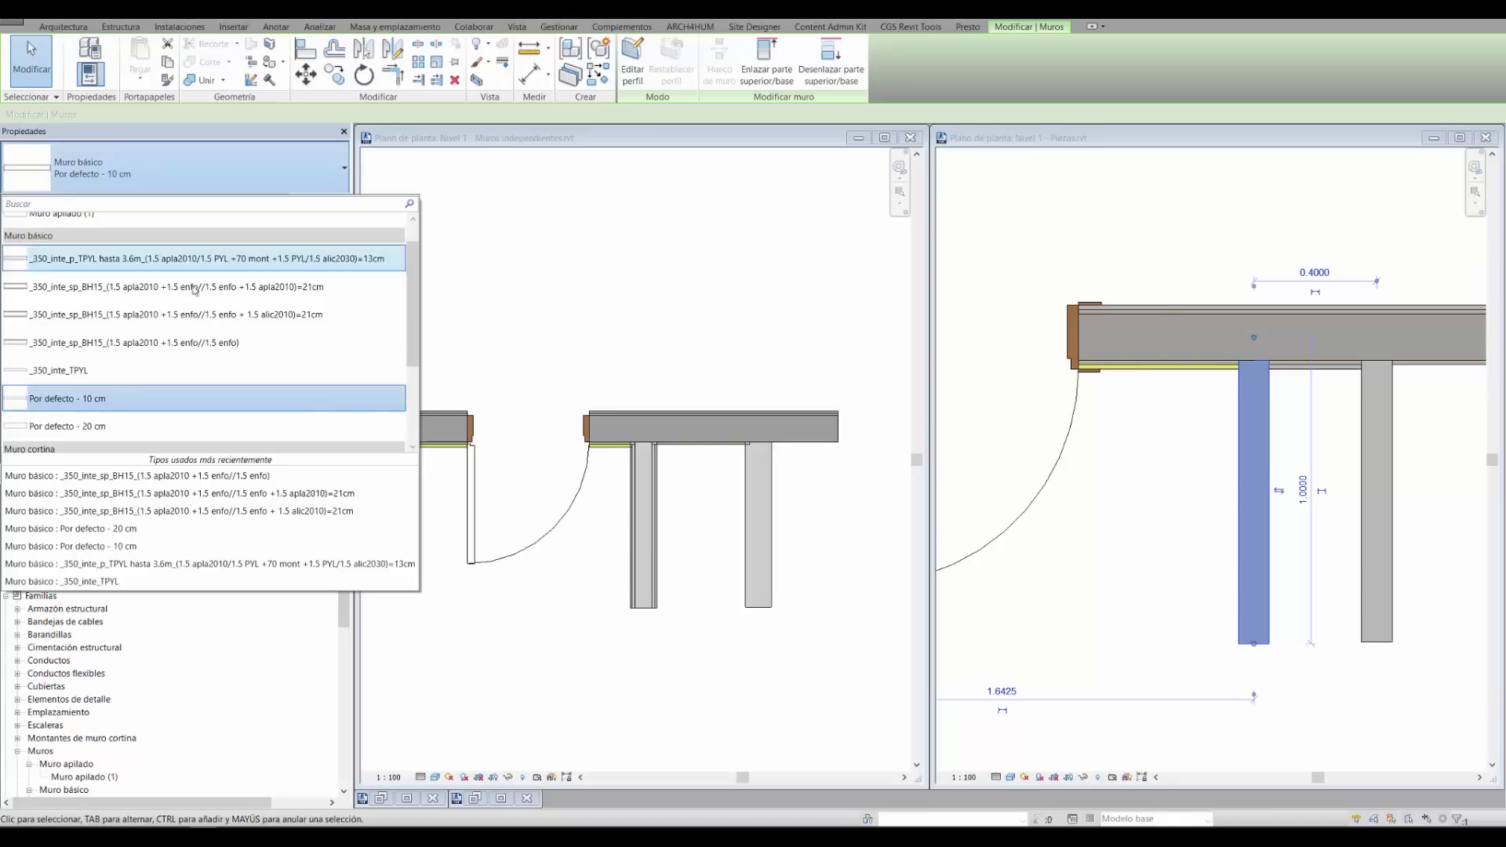
{"action": "left_click", "coordinate": [259, 259]}
{"action": "left_click", "coordinate": [1185, 529]}
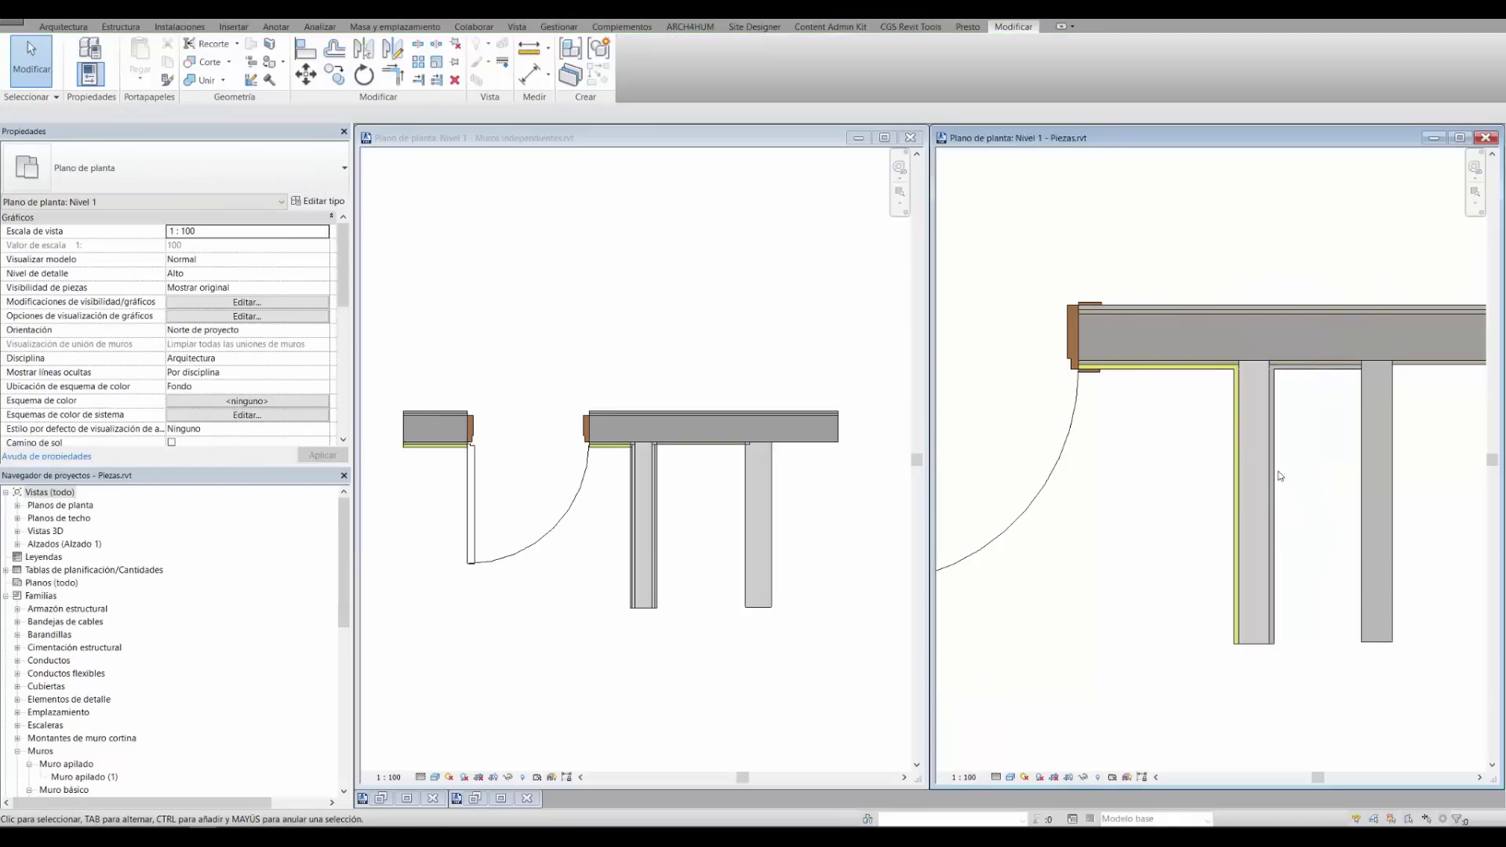
Change the second partition to the _350_inte_TPYL wall type
{"action": "middle_click_drag", "start_coordinate": [1354, 545], "coordinate": [1220, 497]}
{"action": "left_click", "coordinate": [1243, 487]}
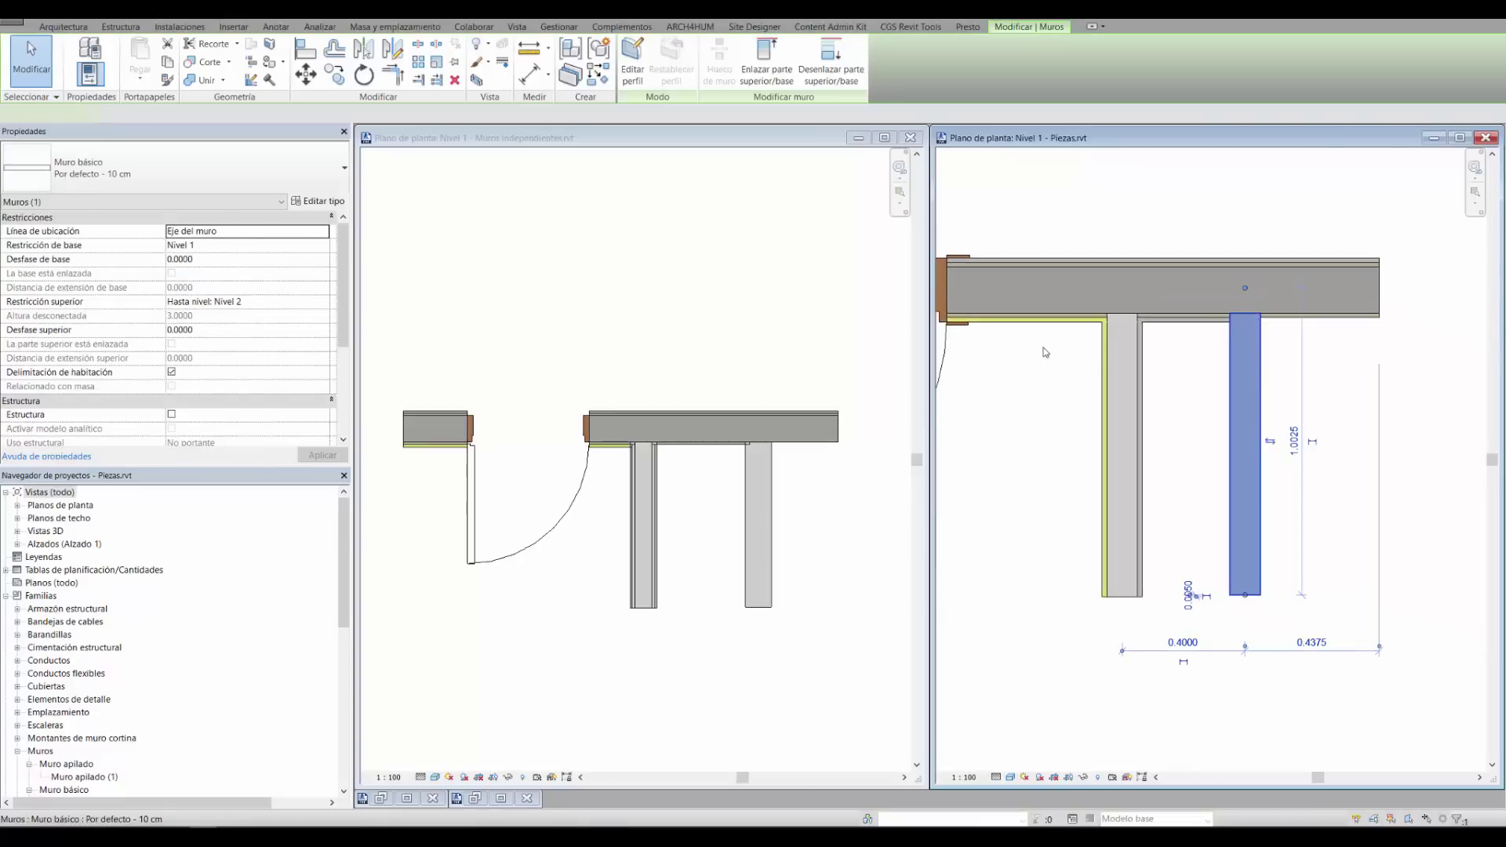
{"action": "left_click", "coordinate": [180, 167]}
{"action": "left_click", "coordinate": [98, 375]}
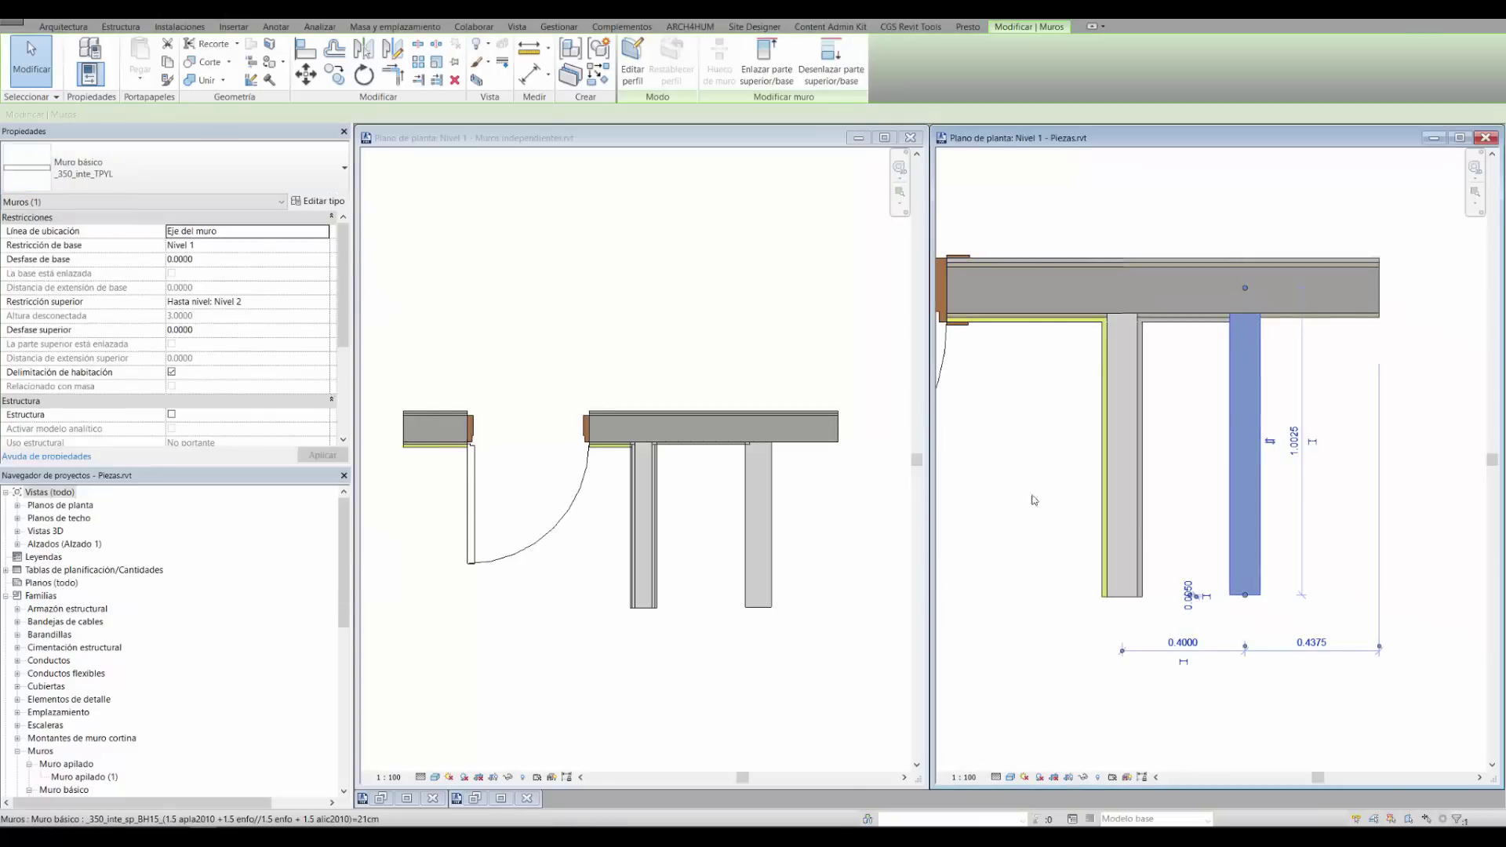
{"action": "left_click", "coordinate": [1313, 463]}
Examine the first partition's junction with the main wall, and move the partition closer to the door
{"action": "scroll", "coordinate": [1312, 463], "scroll_direction": "down", "scroll_amount": 2}
{"action": "scroll", "coordinate": [1180, 444], "scroll_direction": "up", "scroll_amount": 2}
{"action": "left_click", "coordinate": [1224, 422]}
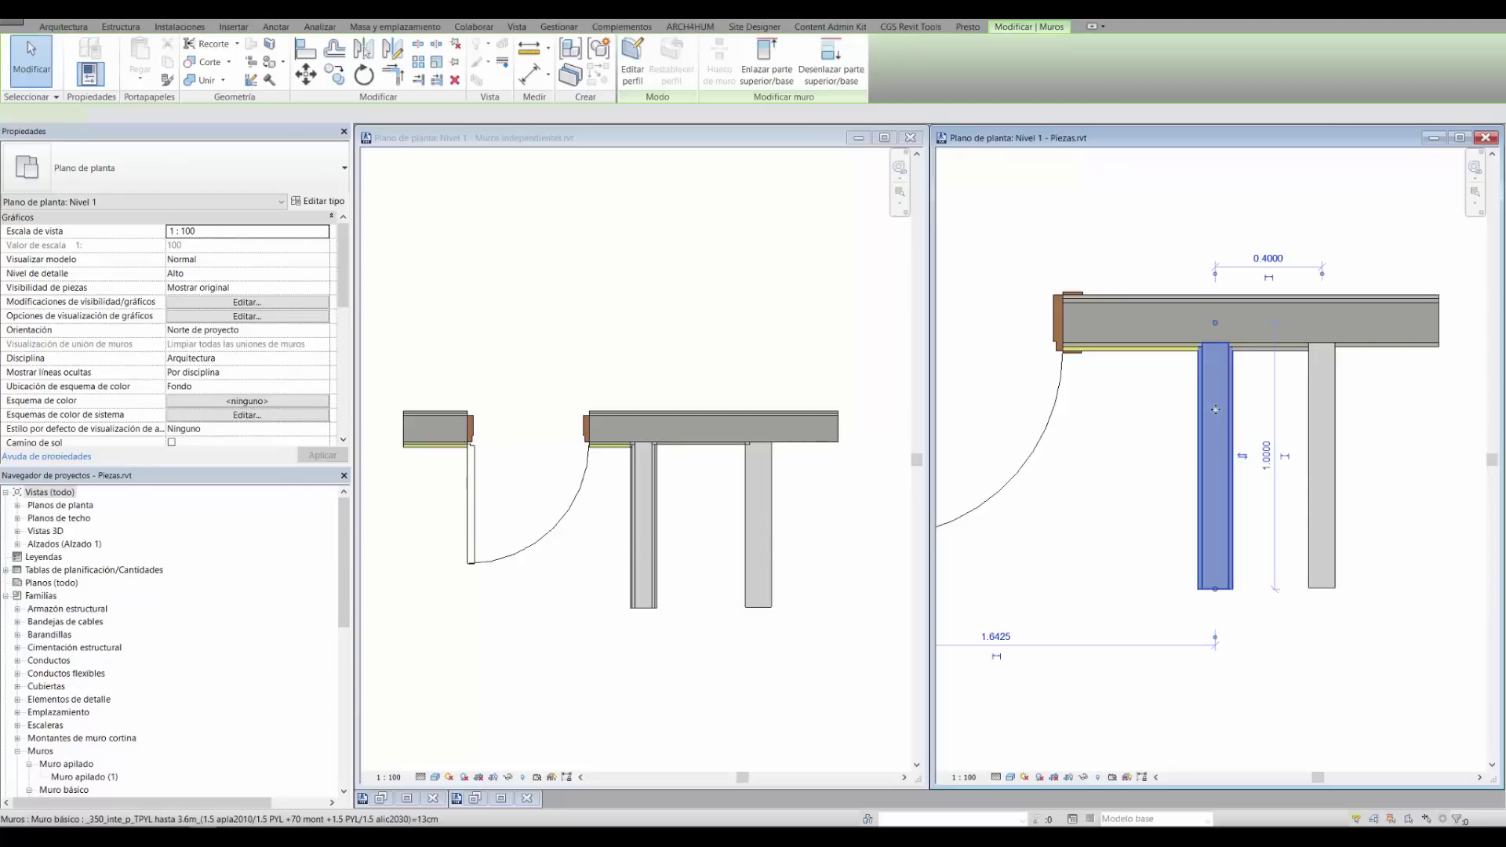
{"action": "scroll", "coordinate": [1200, 350], "scroll_direction": "up", "scroll_amount": 4}
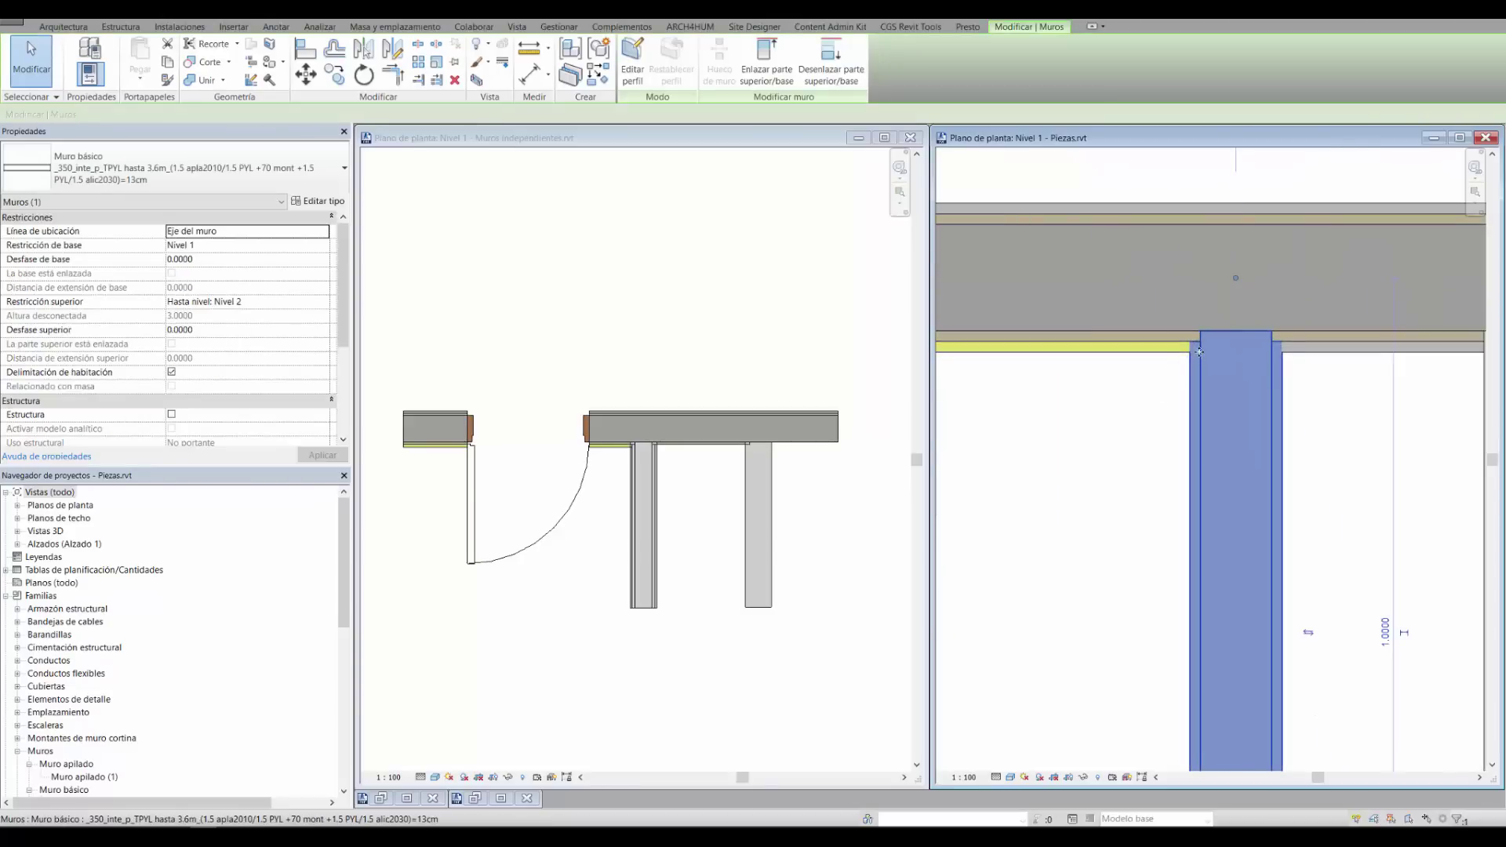
{"action": "scroll", "coordinate": [1237, 383], "scroll_direction": "down", "scroll_amount": 4}
{"action": "left_click_drag", "start_coordinate": [1242, 413], "coordinate": [1185, 424]}
{"action": "scroll", "coordinate": [1205, 401], "scroll_direction": "up", "scroll_amount": 2}
{"action": "left_click", "coordinate": [1256, 451]}
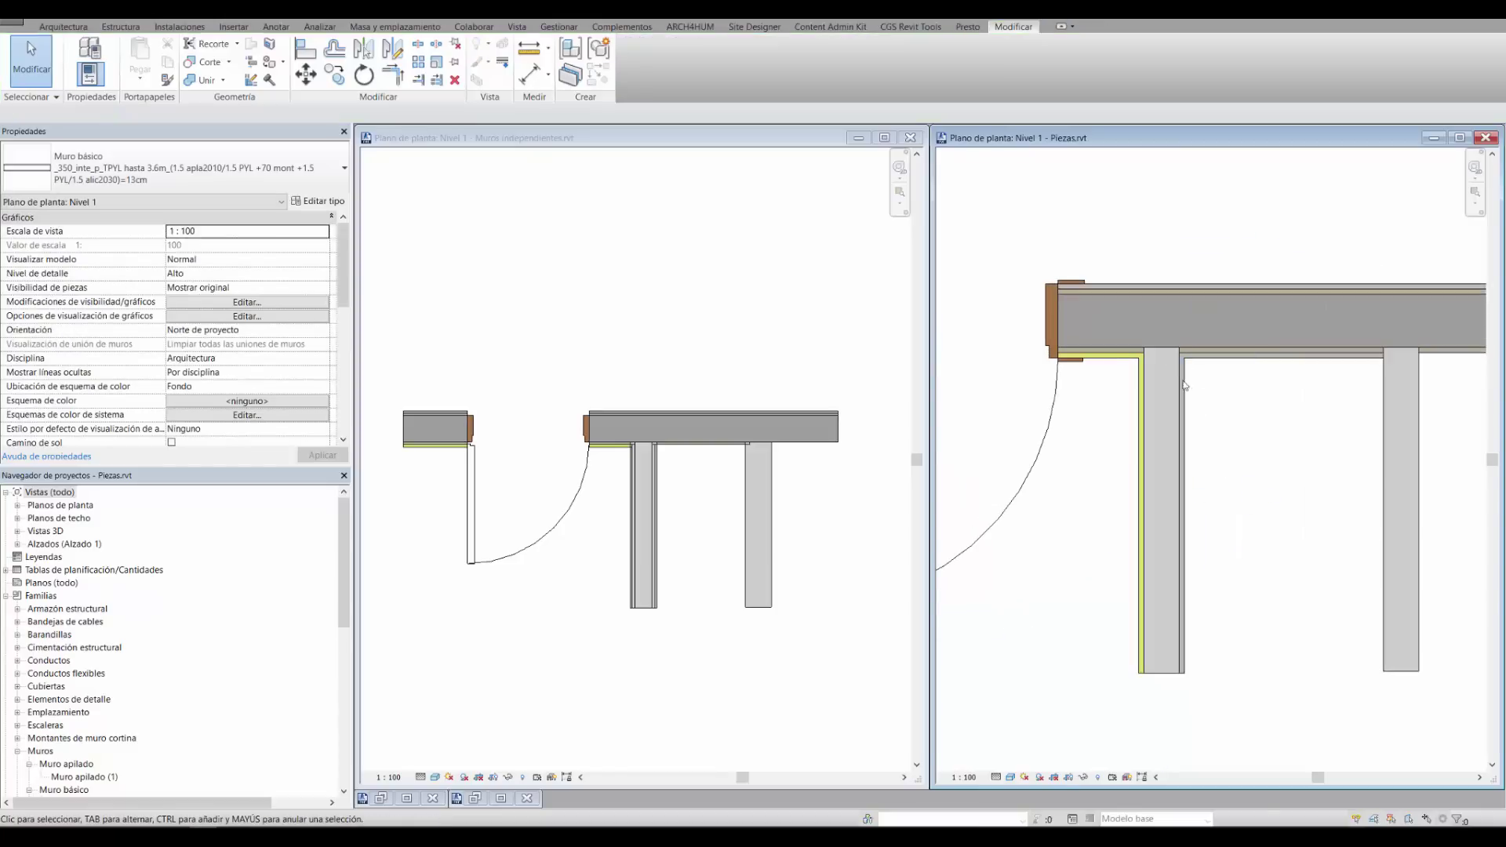
Examine how the finishes follow the moved partition, and check the extent of the main wall segment between the two partitions
{"action": "middle_click_drag", "start_coordinate": [1288, 460], "coordinate": [1388, 461]}
{"action": "scroll", "coordinate": [1165, 345], "scroll_direction": "down", "scroll_amount": 3}
{"action": "scroll", "coordinate": [1017, 322], "scroll_direction": "up", "scroll_amount": 3}
{"action": "scroll", "coordinate": [1089, 439], "scroll_direction": "down", "scroll_amount": 3}
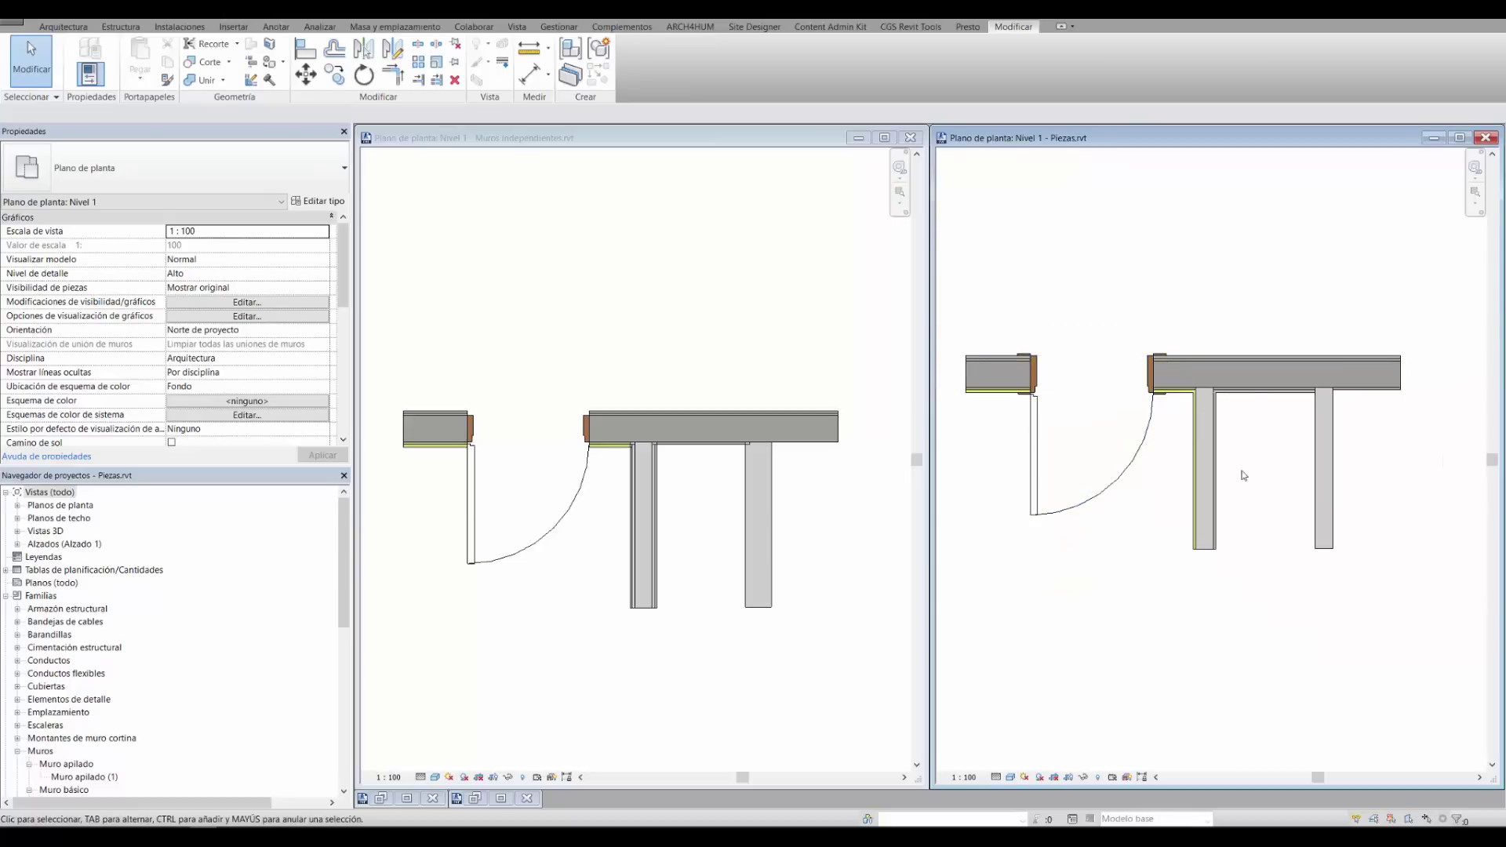
{"action": "left_click", "coordinate": [1258, 385]}
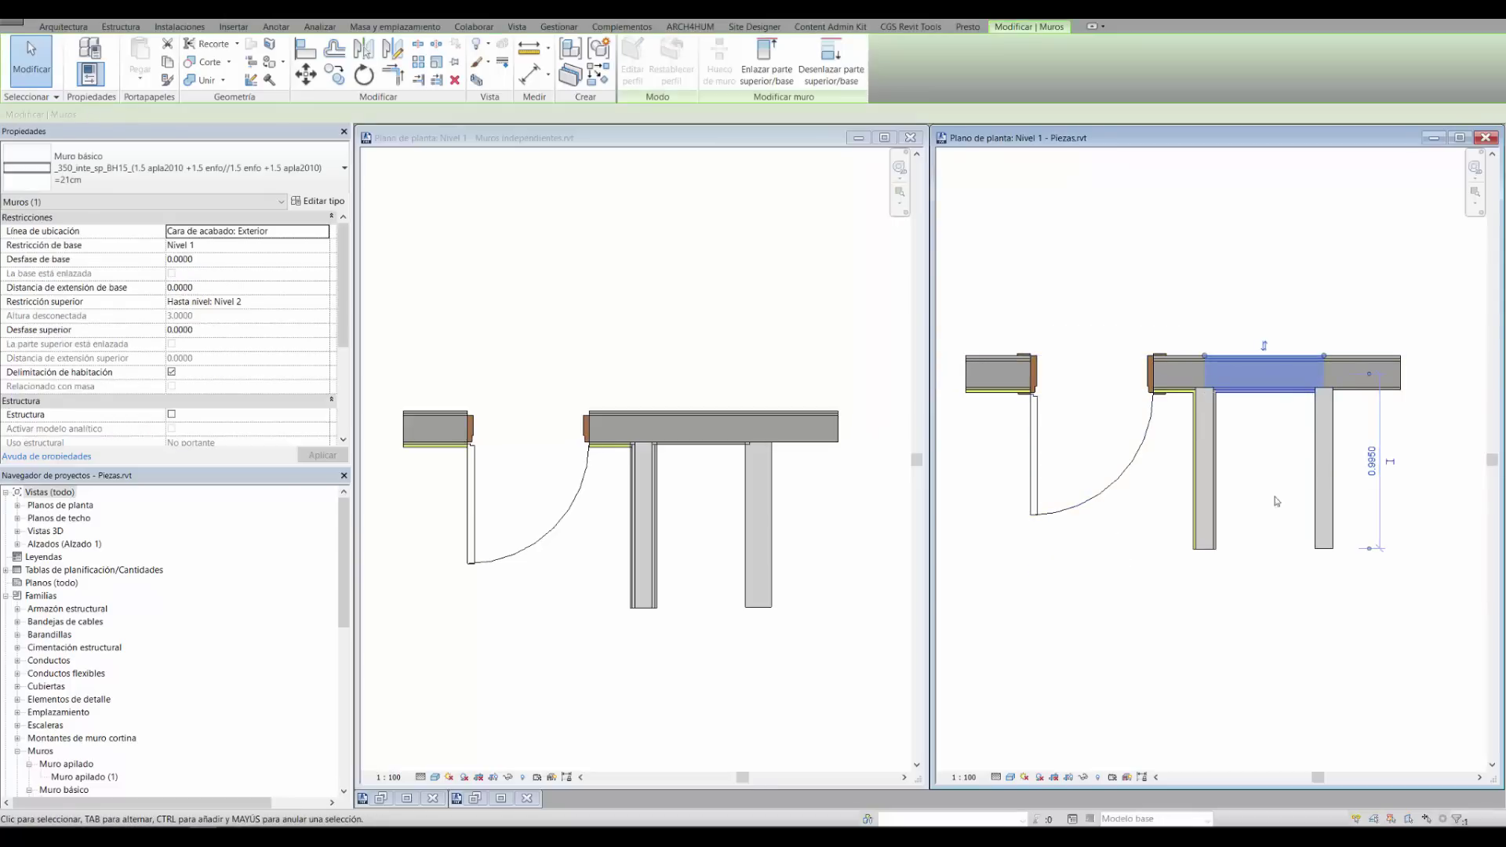
{"action": "left_click", "coordinate": [1278, 587]}
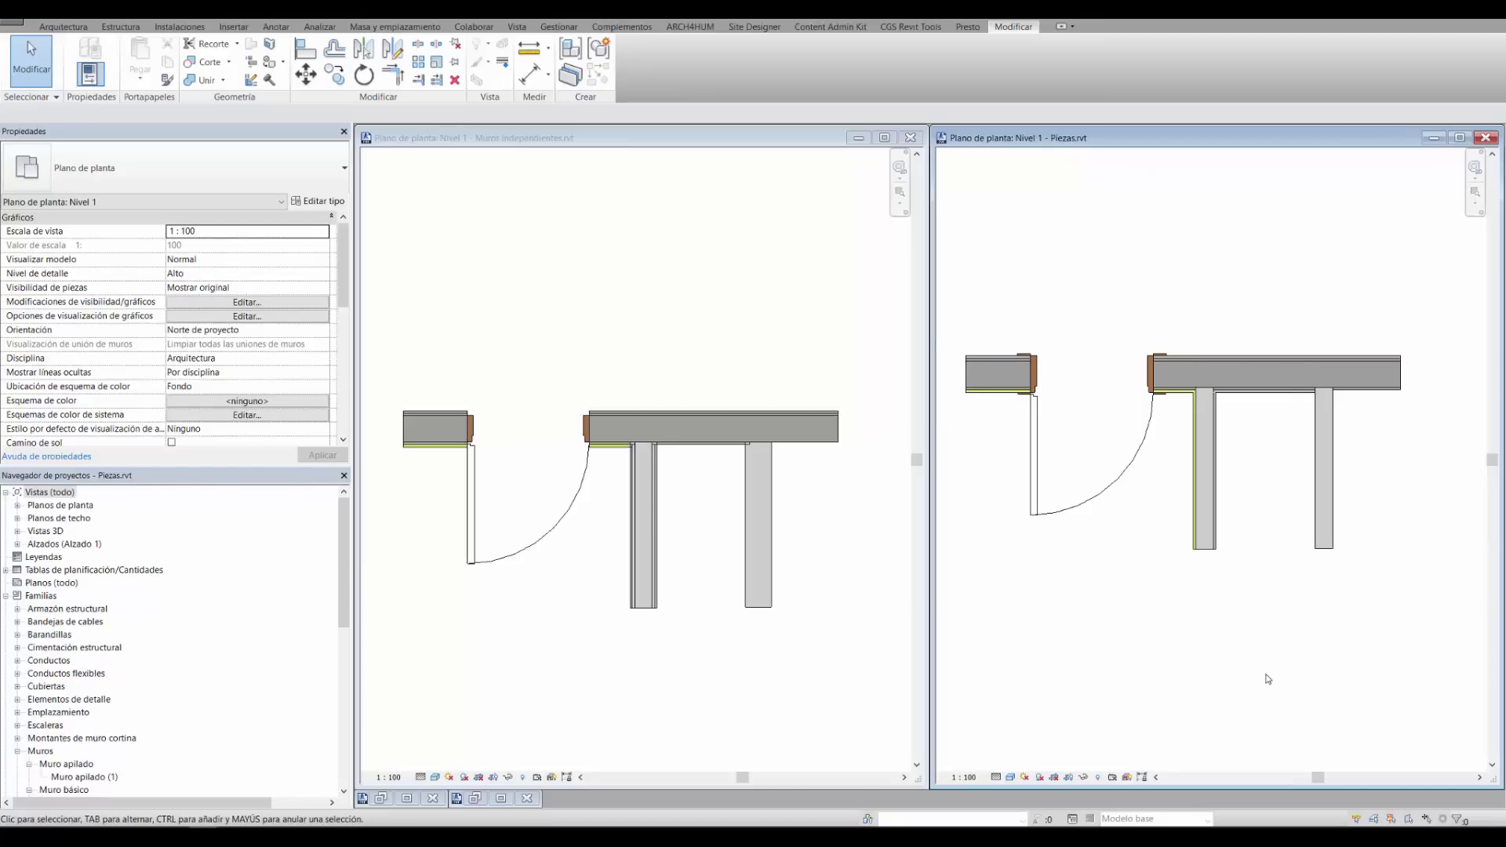
In the Muros independientes model, undo the thickness change of the _350_inte_TPYL type and select the first partition
{"action": "left_click", "coordinate": [796, 299]}
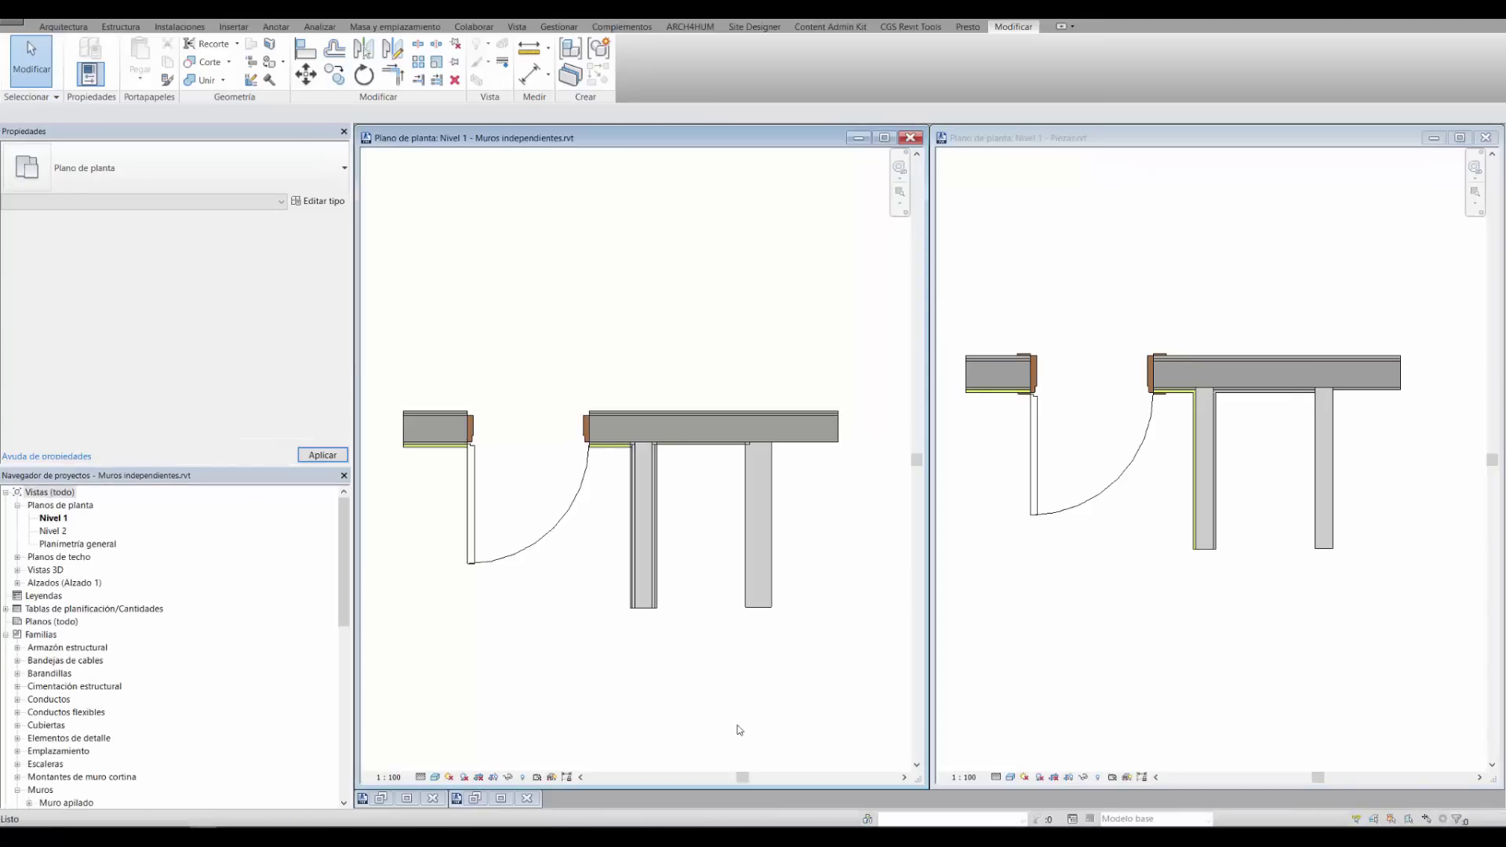
{"action": "scroll", "coordinate": [633, 609], "scroll_direction": "up", "scroll_amount": 2}
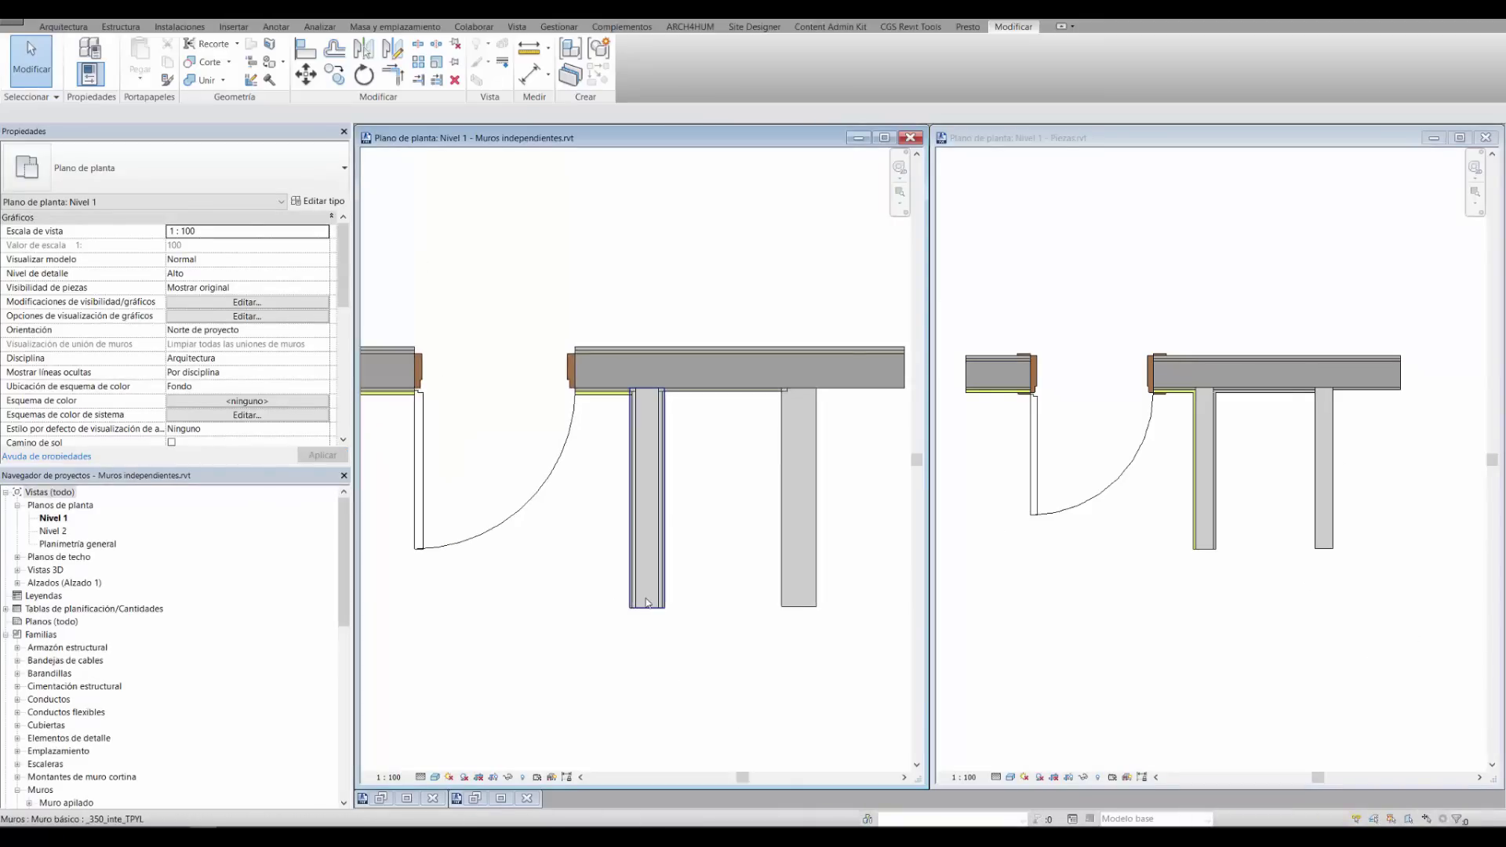
{"action": "left_click", "coordinate": [647, 602]}
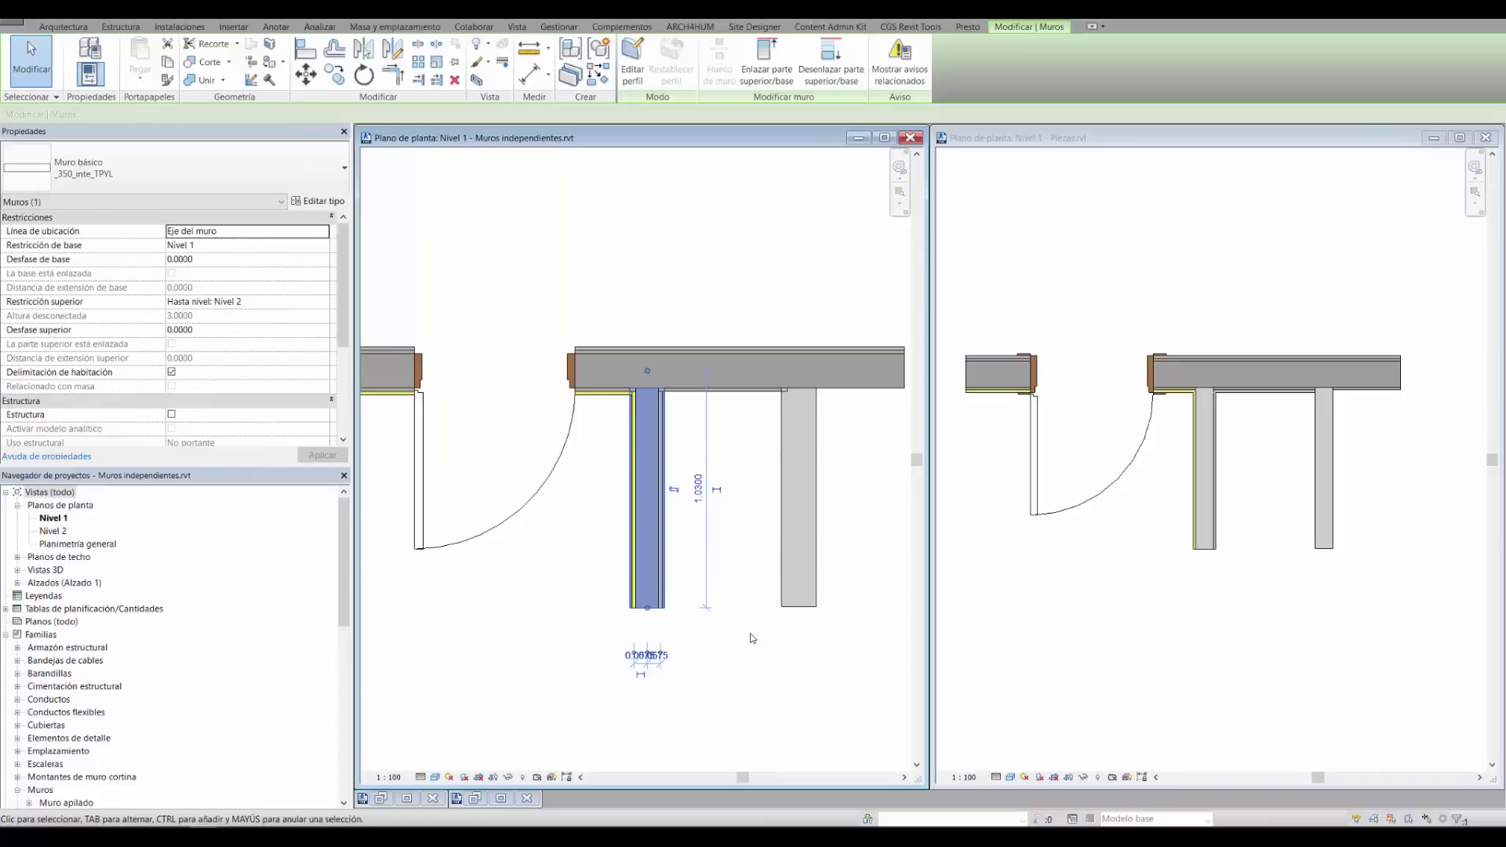
{"action": "left_click", "coordinate": [770, 638]}
{"action": "scroll", "coordinate": [769, 638], "scroll_direction": "up", "scroll_amount": 1}
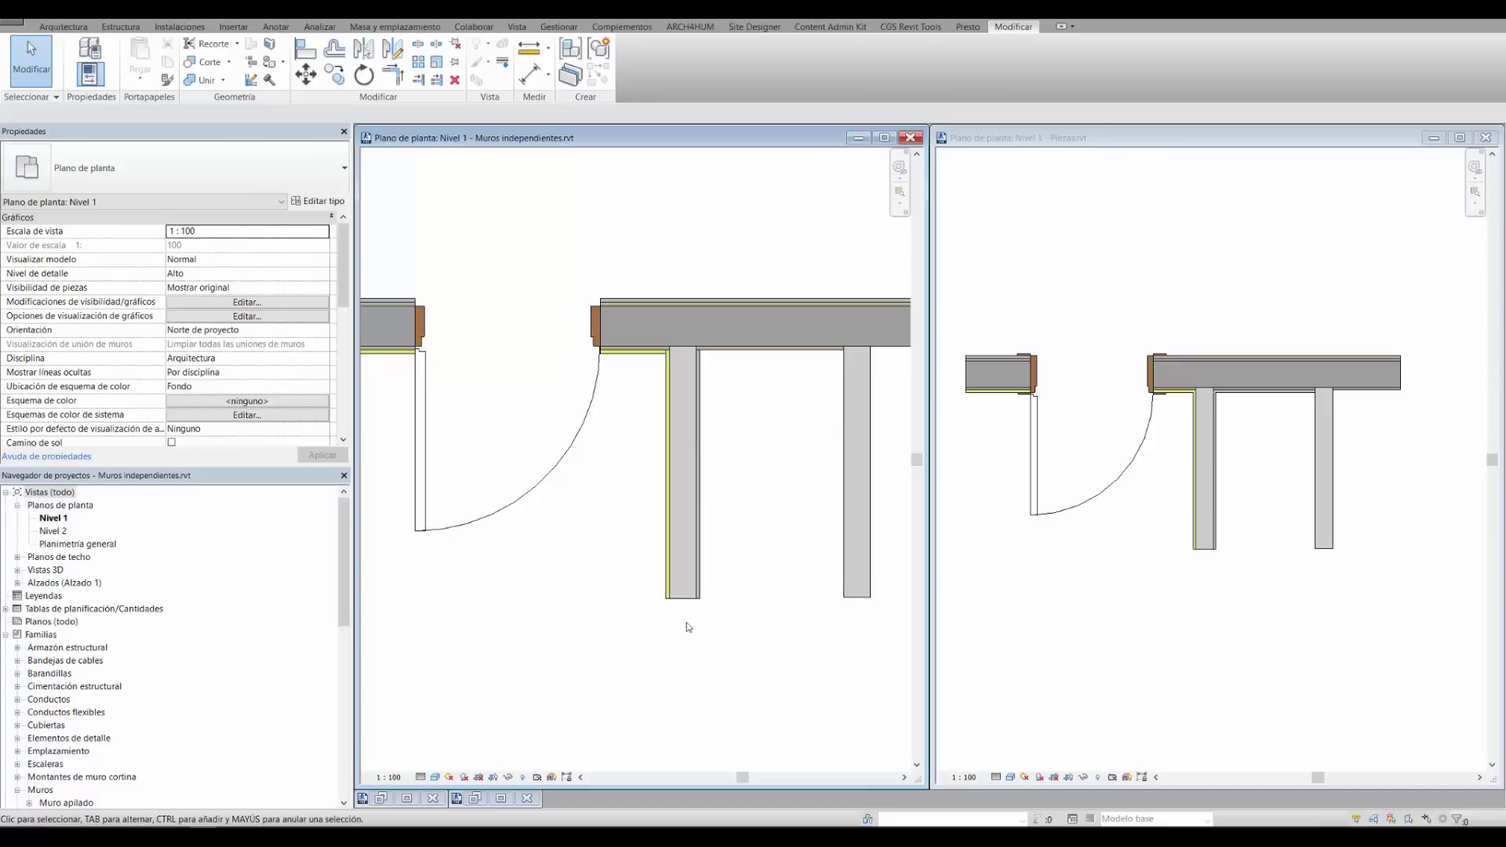
{"action": "left_click", "coordinate": [684, 549]}
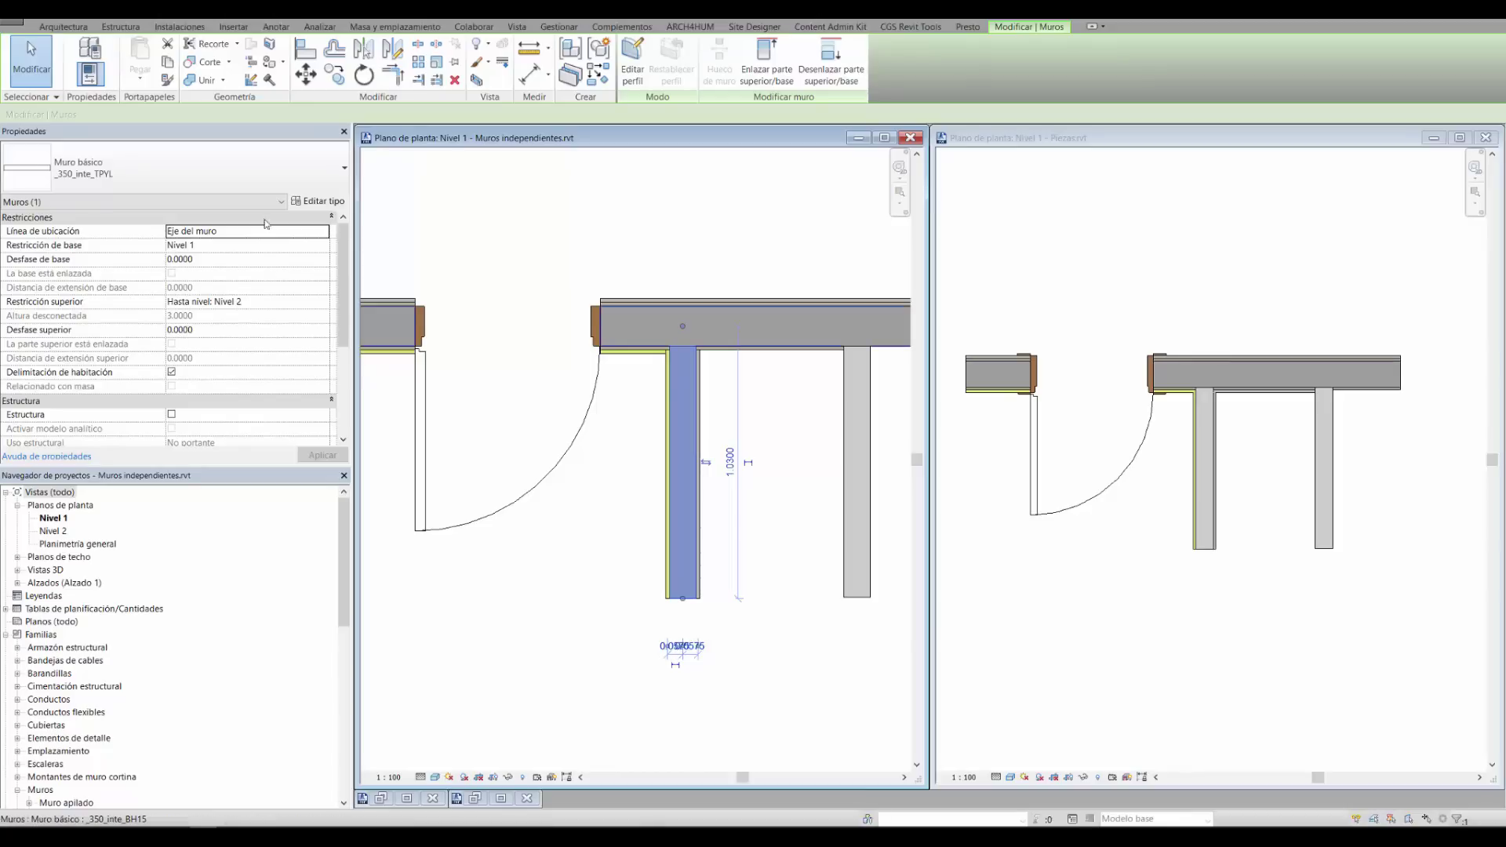
Review the basic wall types available for the selected partition in the Muros independientes model
{"action": "left_click", "coordinate": [227, 179]}
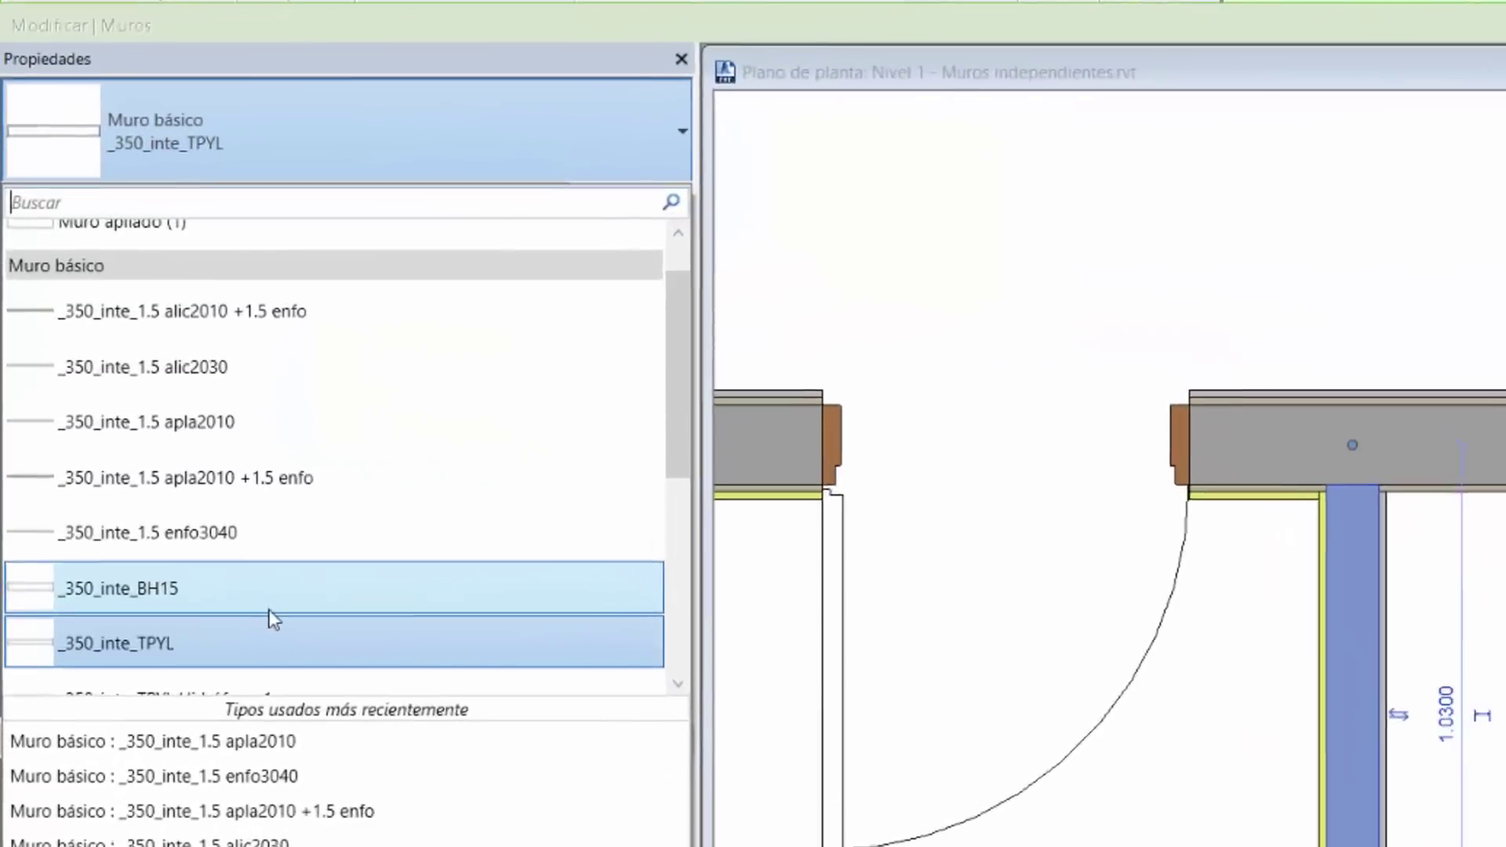
{"action": "scroll", "coordinate": [235, 616], "scroll_direction": "down", "scroll_amount": 1}
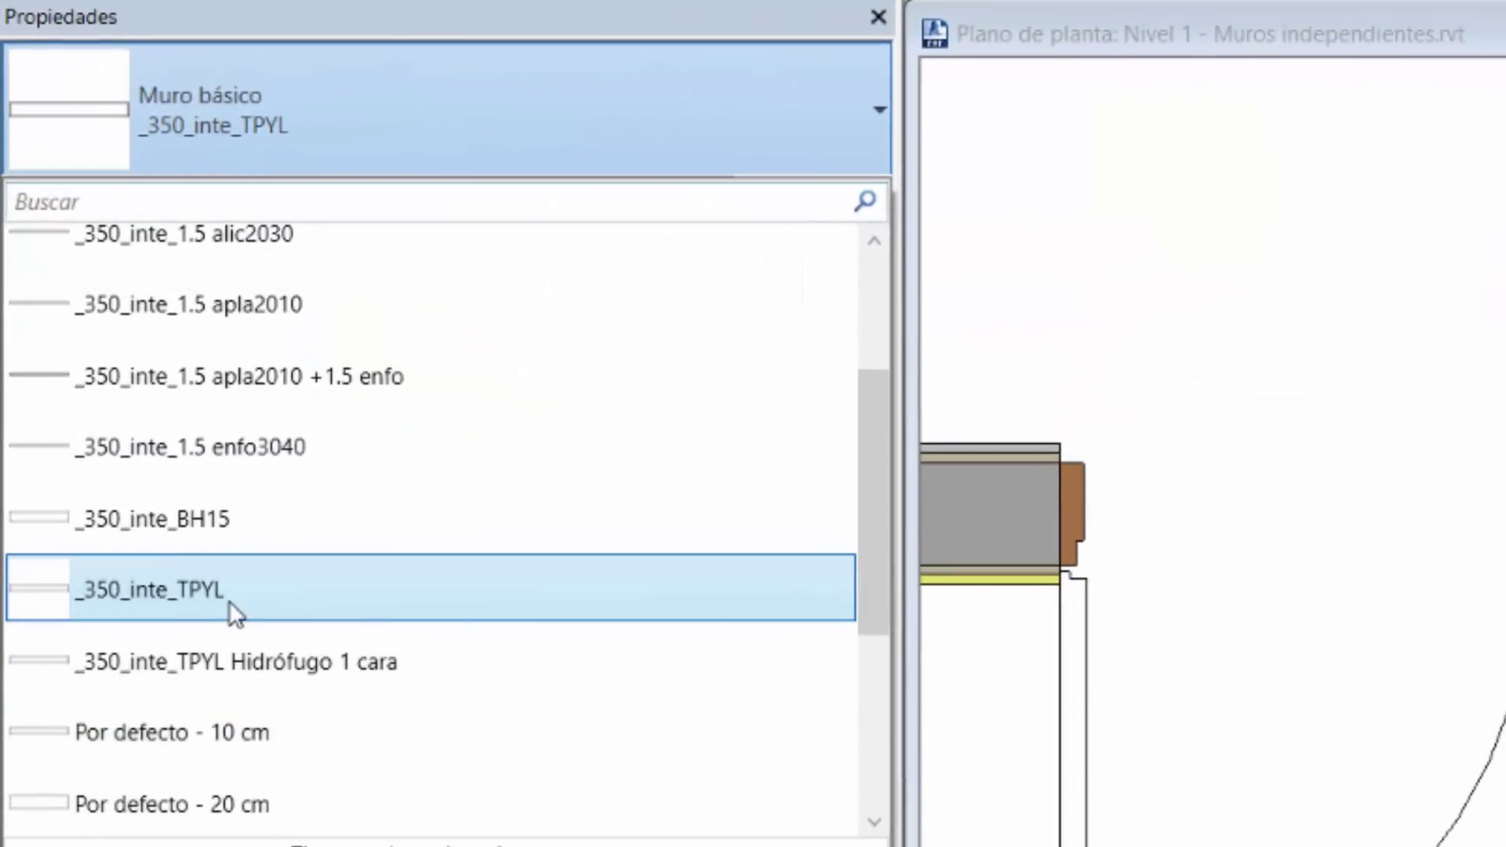
{"action": "scroll", "coordinate": [229, 601], "scroll_direction": "down", "scroll_amount": 1}
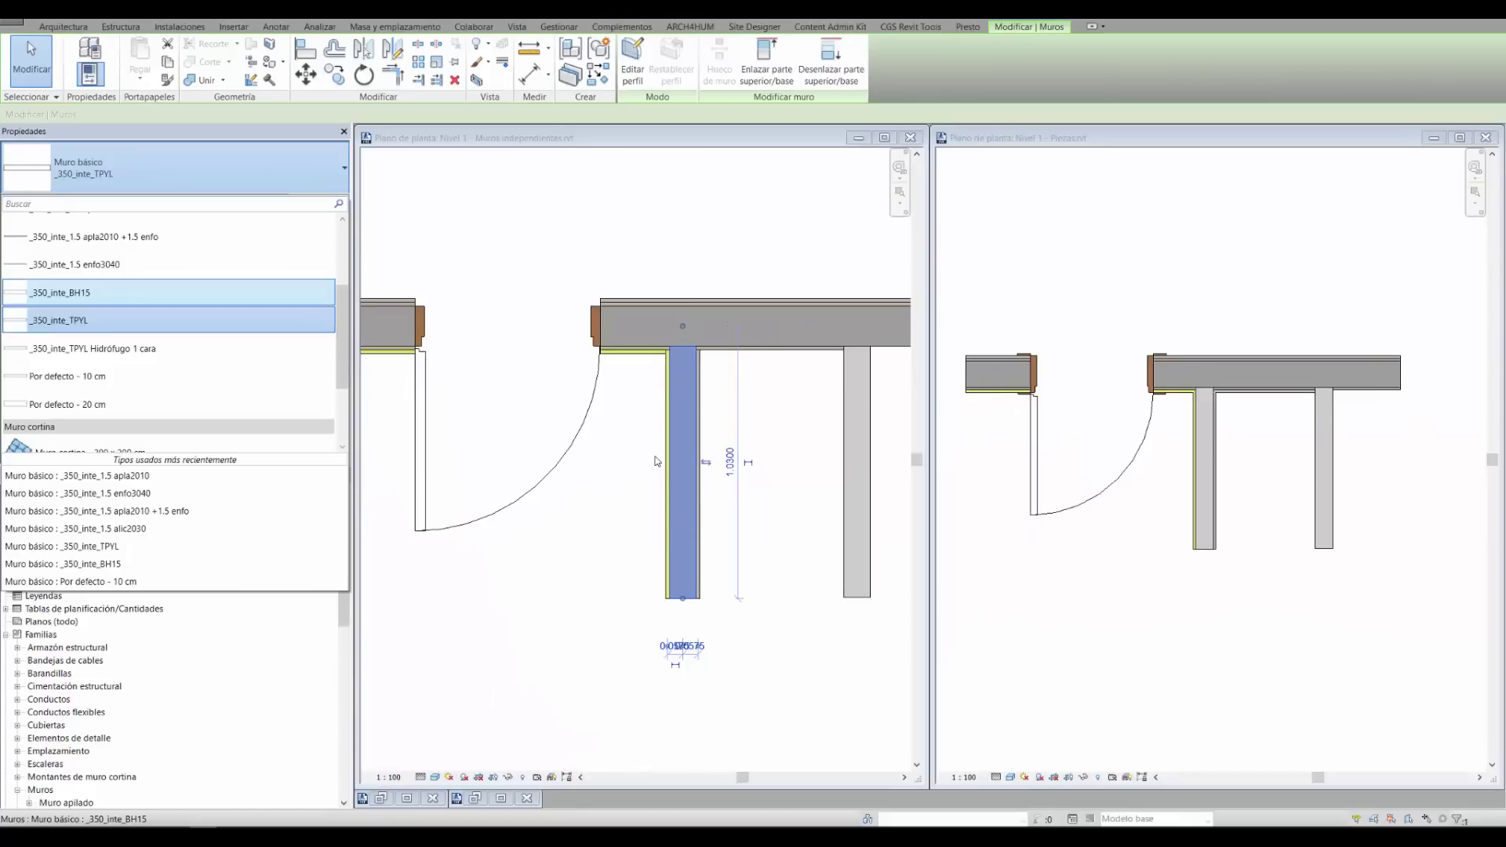
In the Piezas model, examine the compound wall types of the first partition and of the main wall containing the door
{"action": "left_click", "coordinate": [1161, 530]}
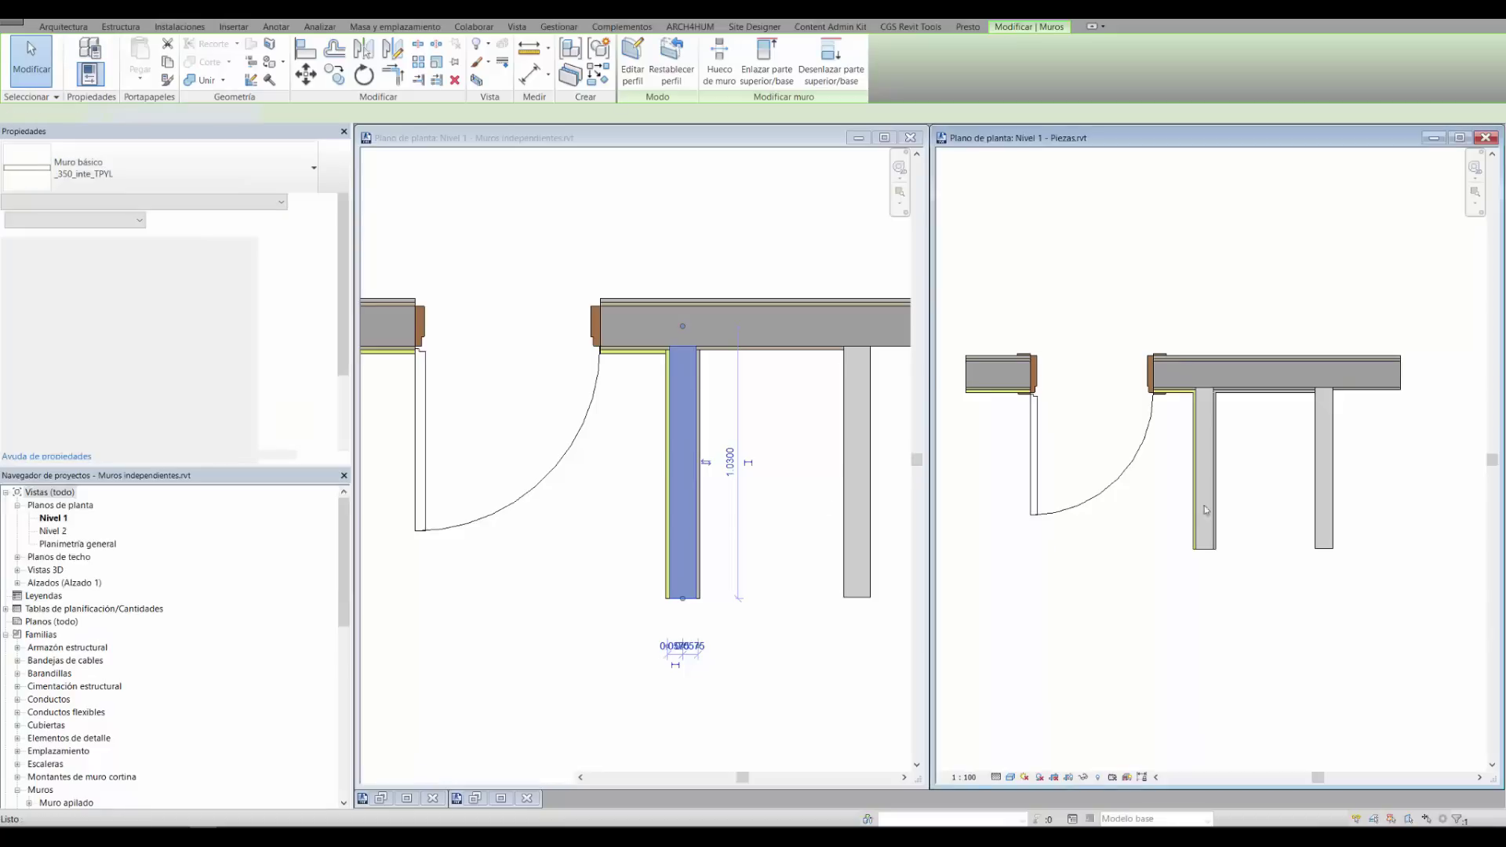
{"action": "left_click", "coordinate": [1213, 473]}
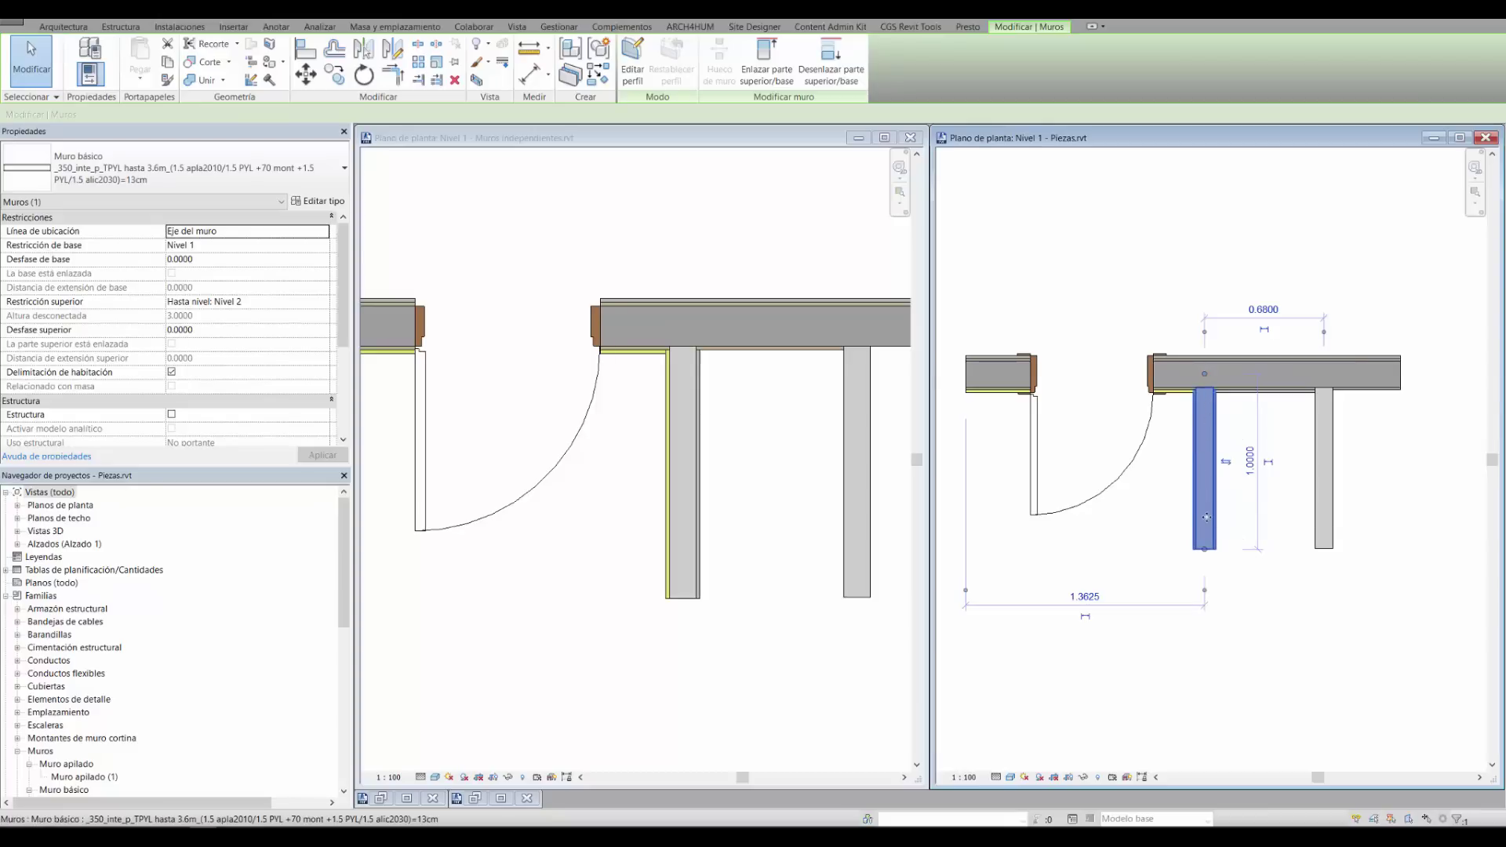
{"action": "left_click", "coordinate": [1211, 576]}
{"action": "scroll", "coordinate": [1210, 575], "scroll_direction": "up", "scroll_amount": 3}
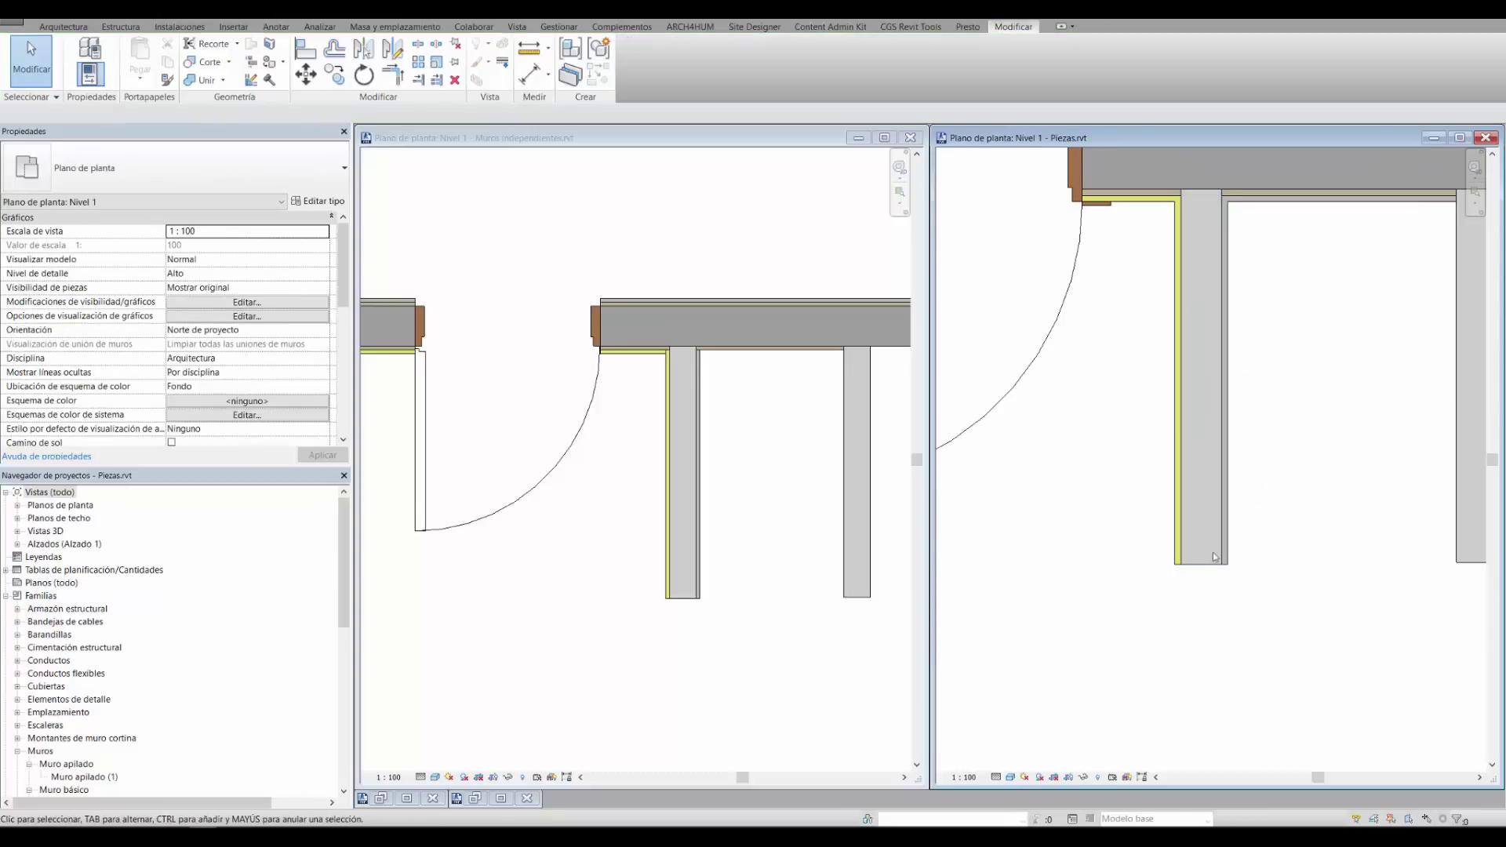
{"action": "left_click", "coordinate": [1176, 400]}
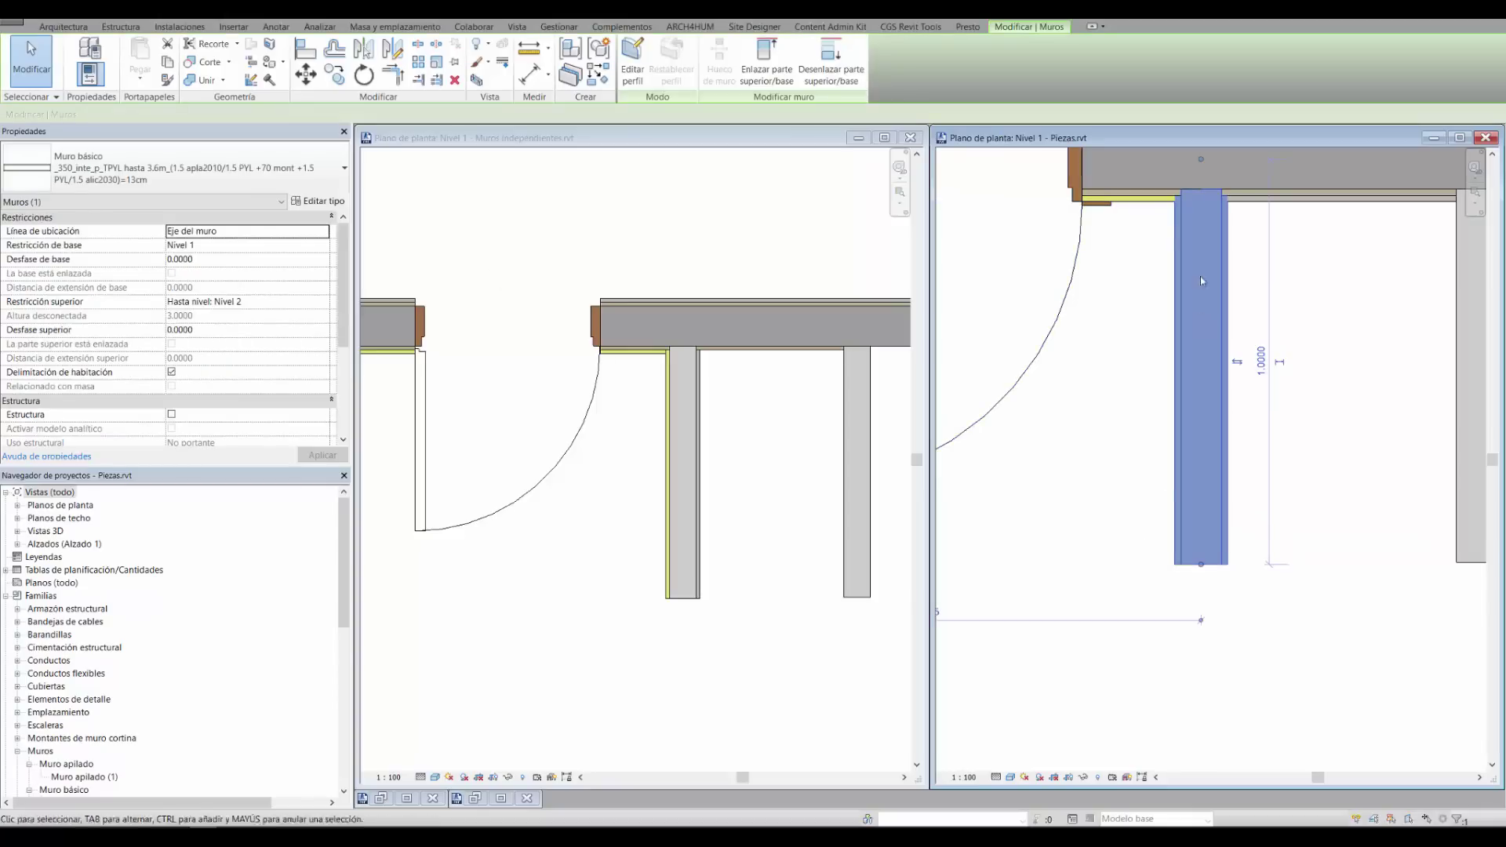
{"action": "scroll", "coordinate": [1145, 451], "scroll_direction": "down", "scroll_amount": 4}
{"action": "left_click", "coordinate": [1150, 559]}
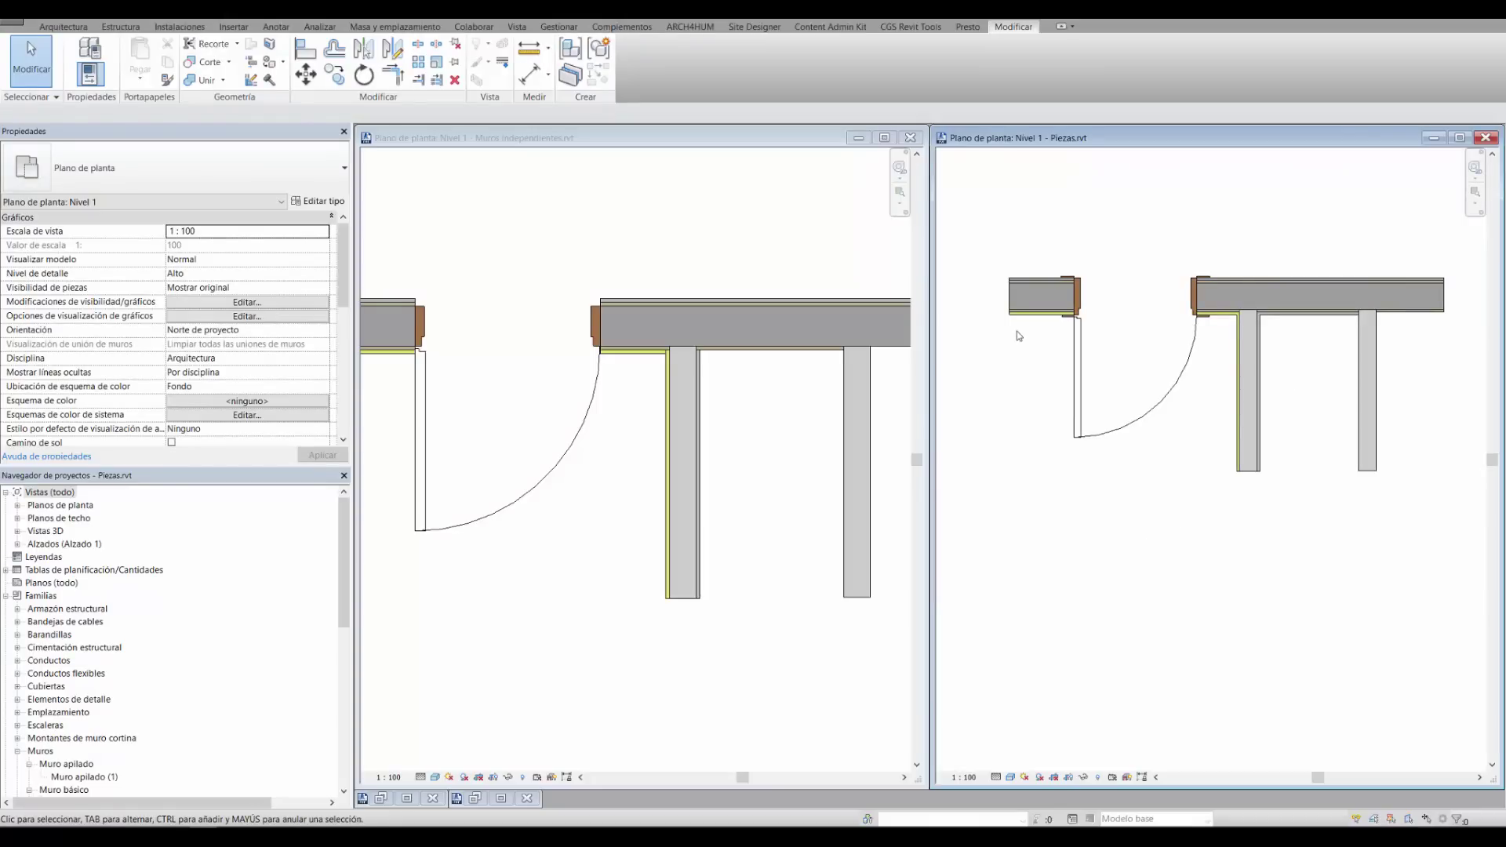
{"action": "left_click", "coordinate": [1035, 278]}
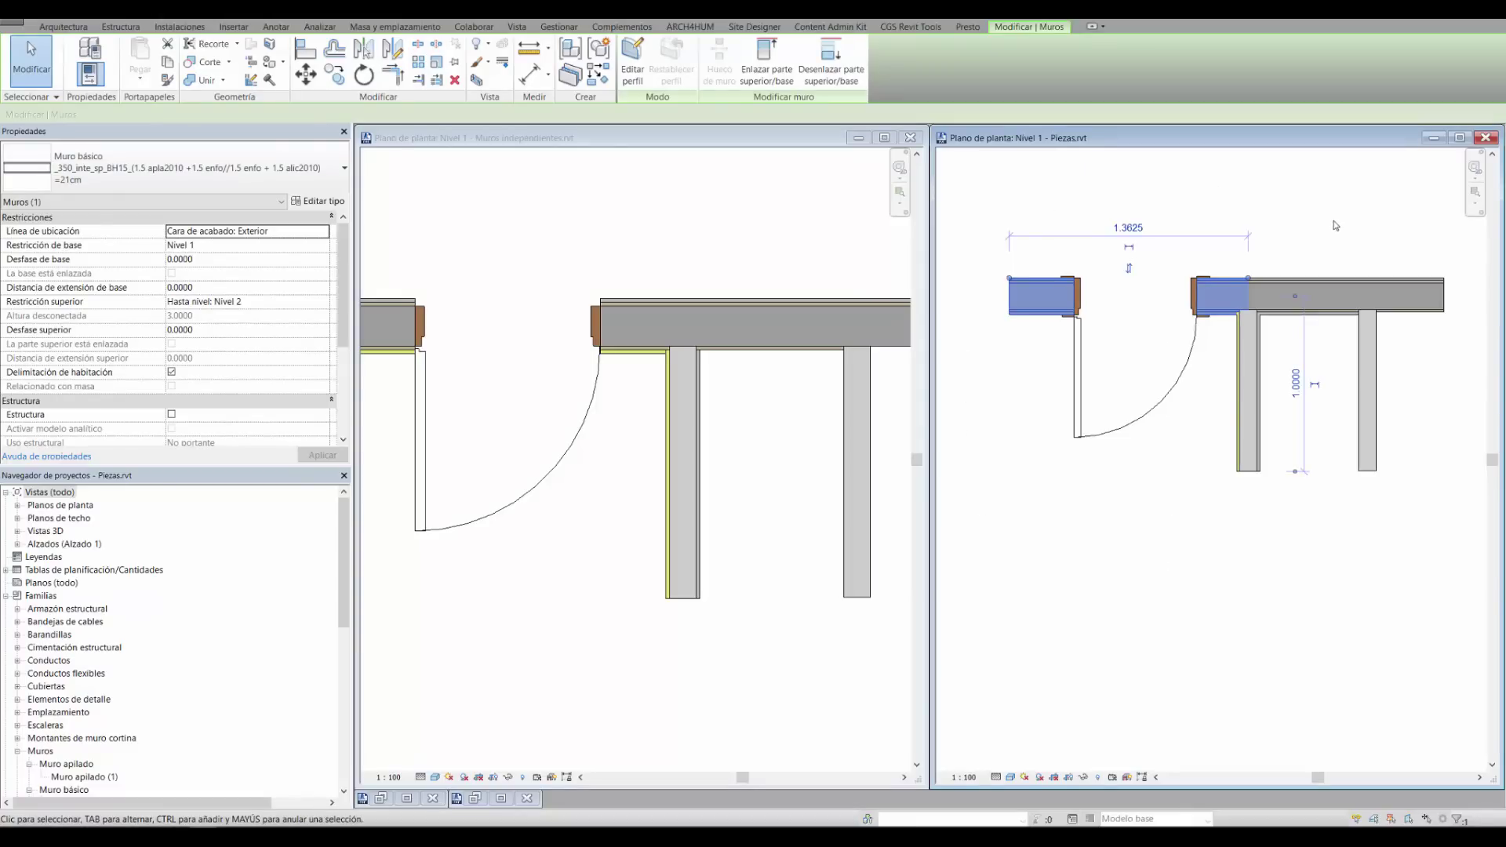
{"action": "left_click", "coordinate": [1017, 427]}
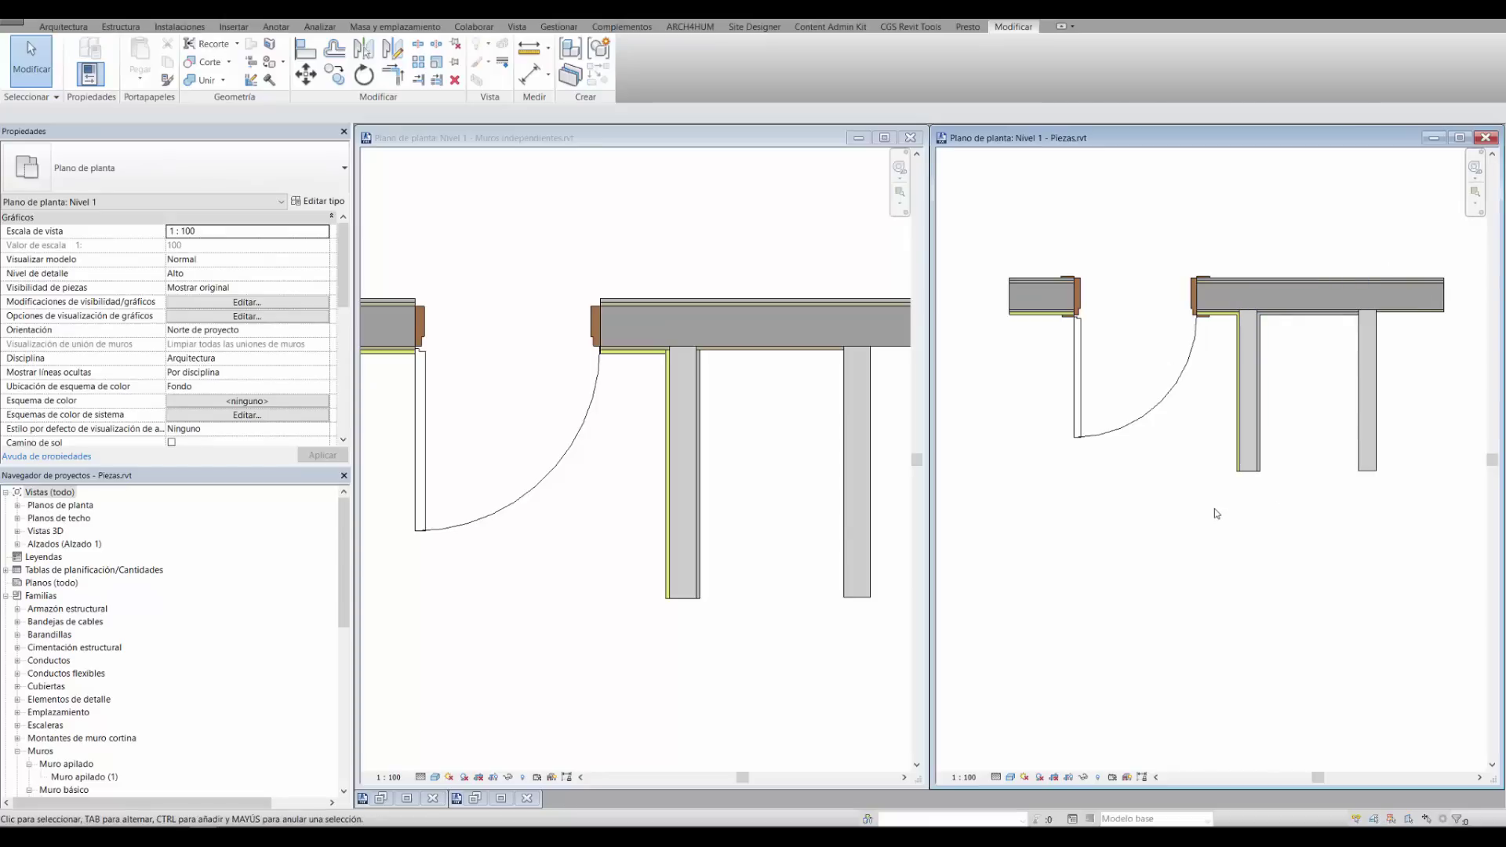
Switch to the ejemplo murchos muros.rvt floor plan, start a new wall and browse its long list of compound wall types
{"action": "left_click", "coordinate": [714, 284]}
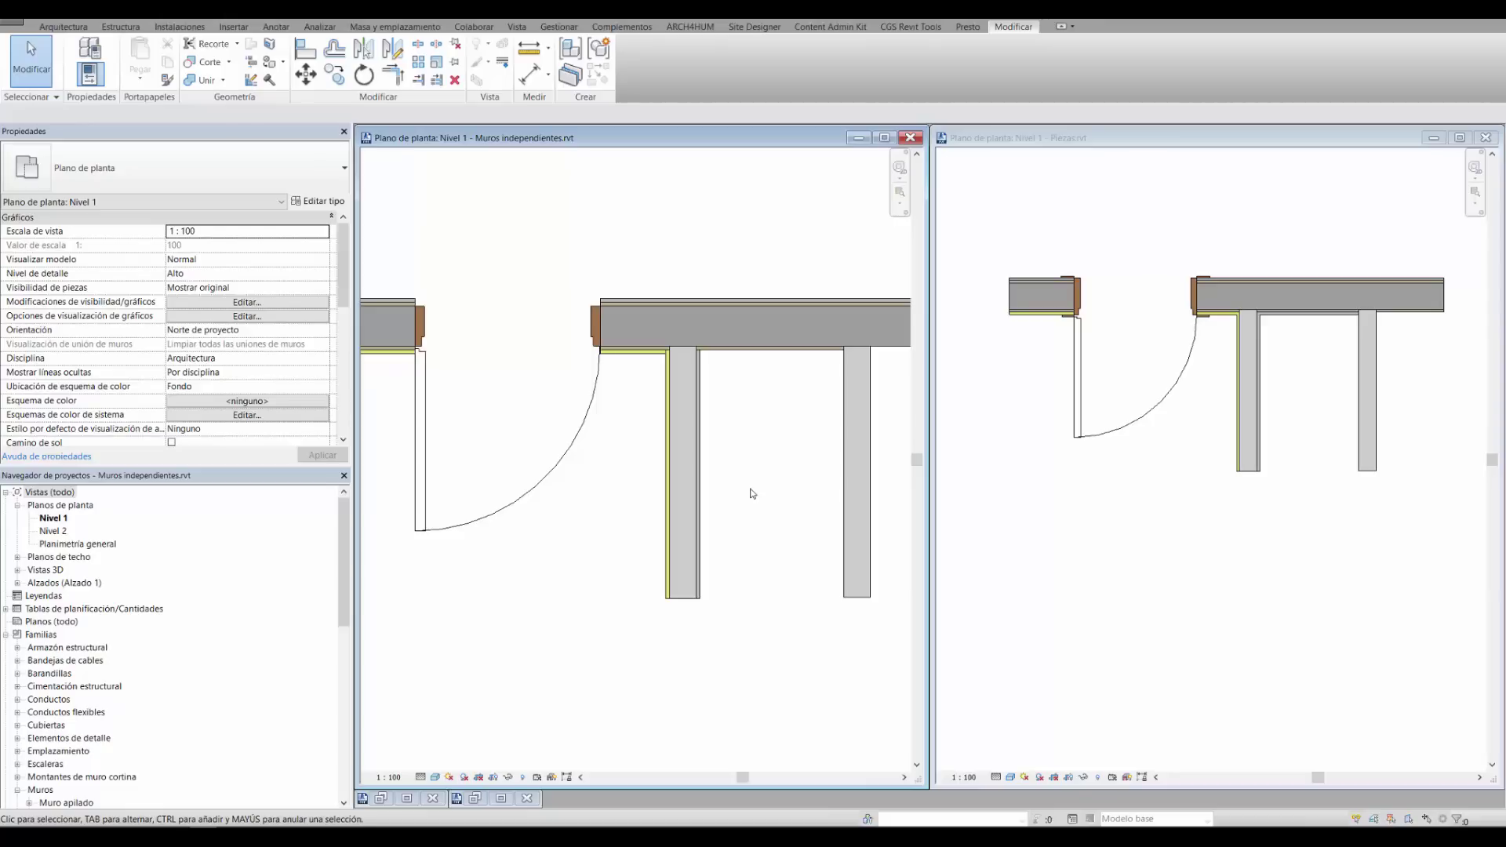
{"action": "left_click", "coordinate": [501, 798]}
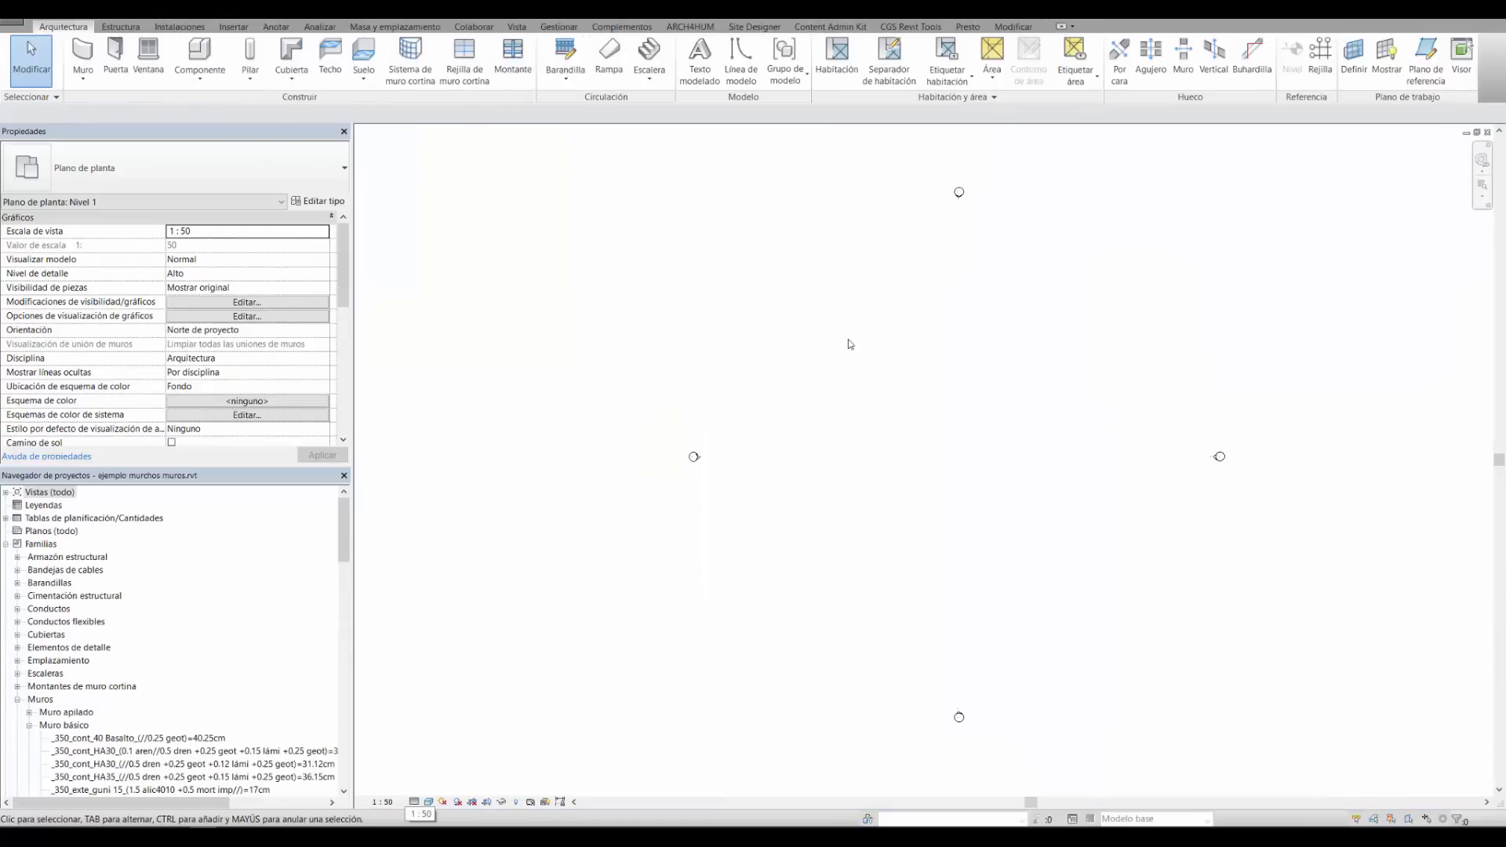
{"action": "left_click", "coordinate": [88, 51]}
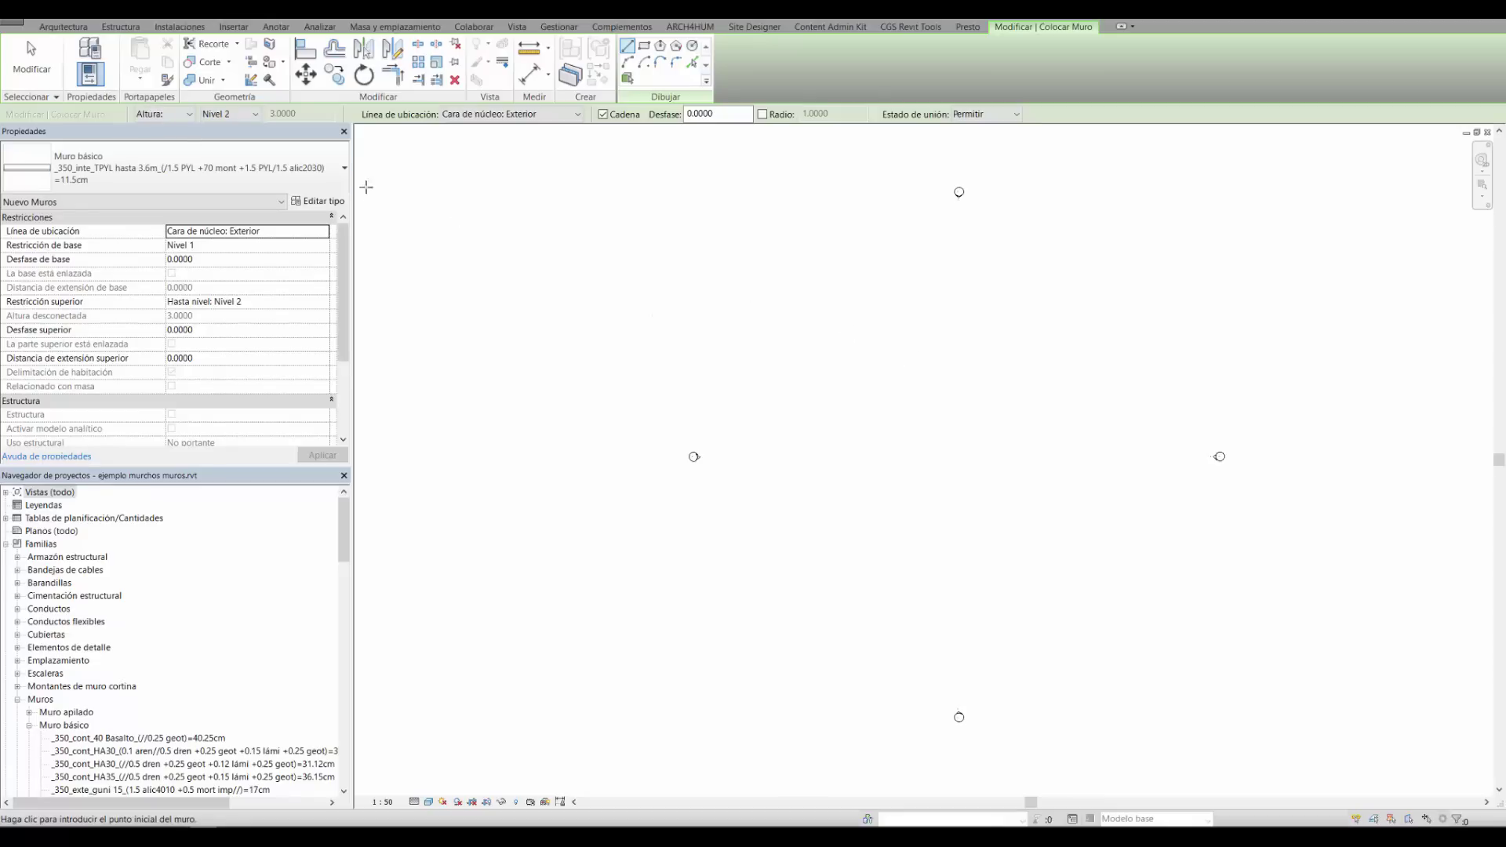
{"action": "left_click", "coordinate": [259, 168]}
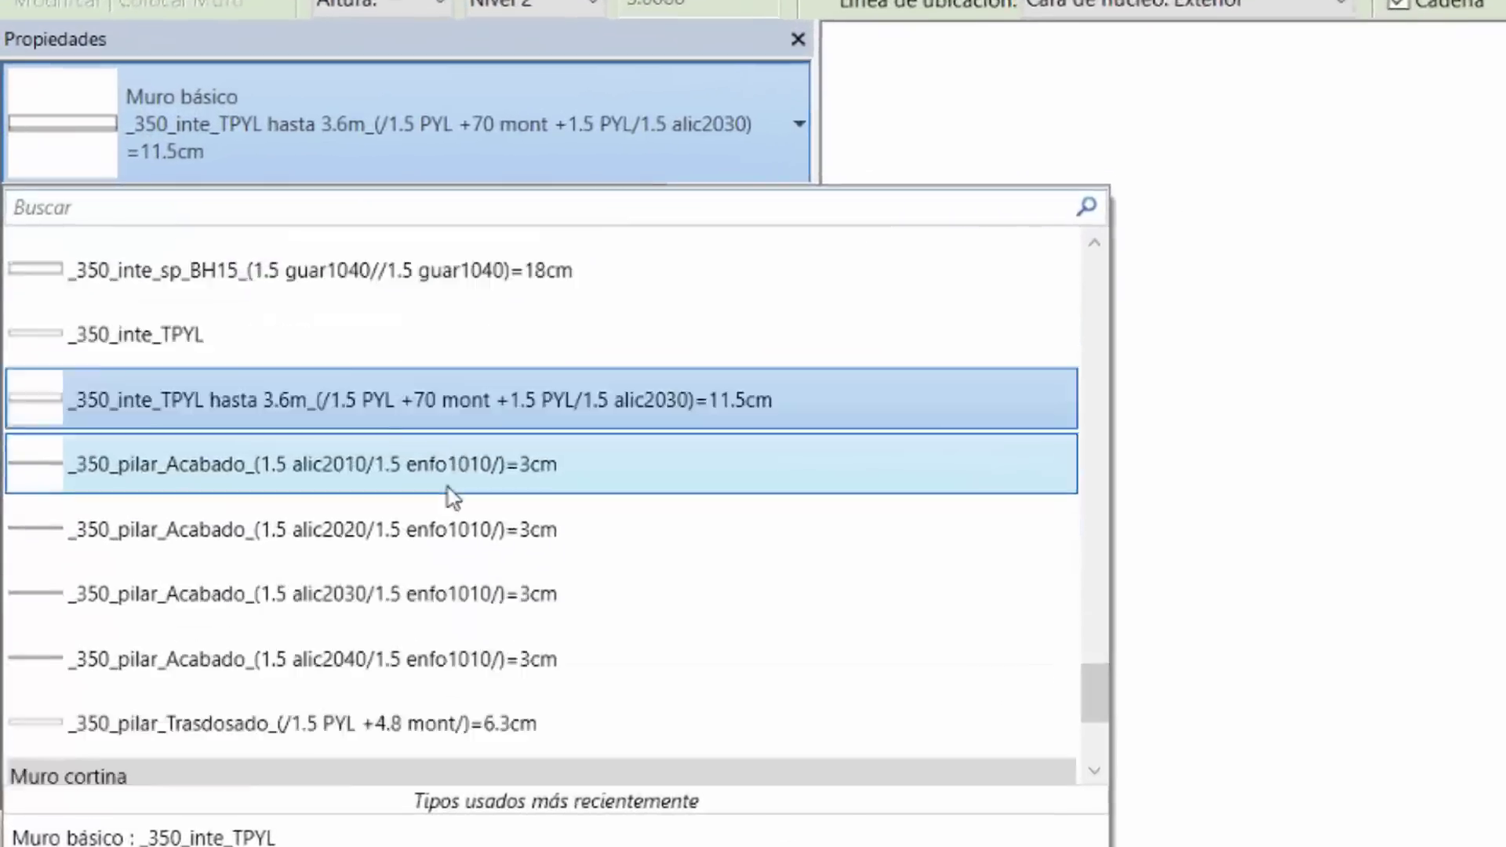
{"action": "scroll", "coordinate": [447, 487], "scroll_direction": "up", "scroll_amount": 10}
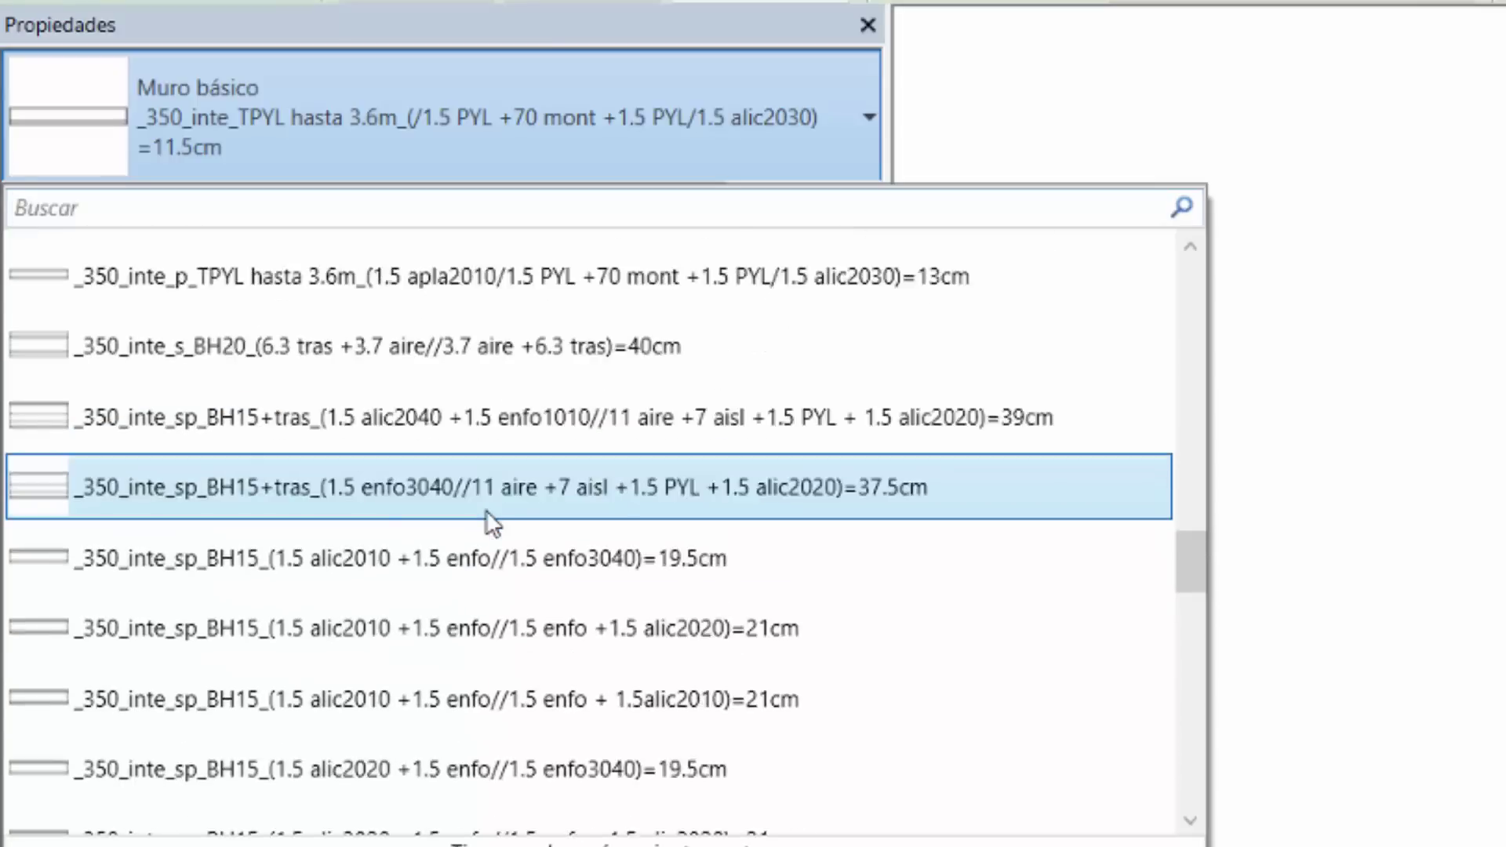
{"action": "scroll", "coordinate": [492, 522], "scroll_direction": "up", "scroll_amount": 15}
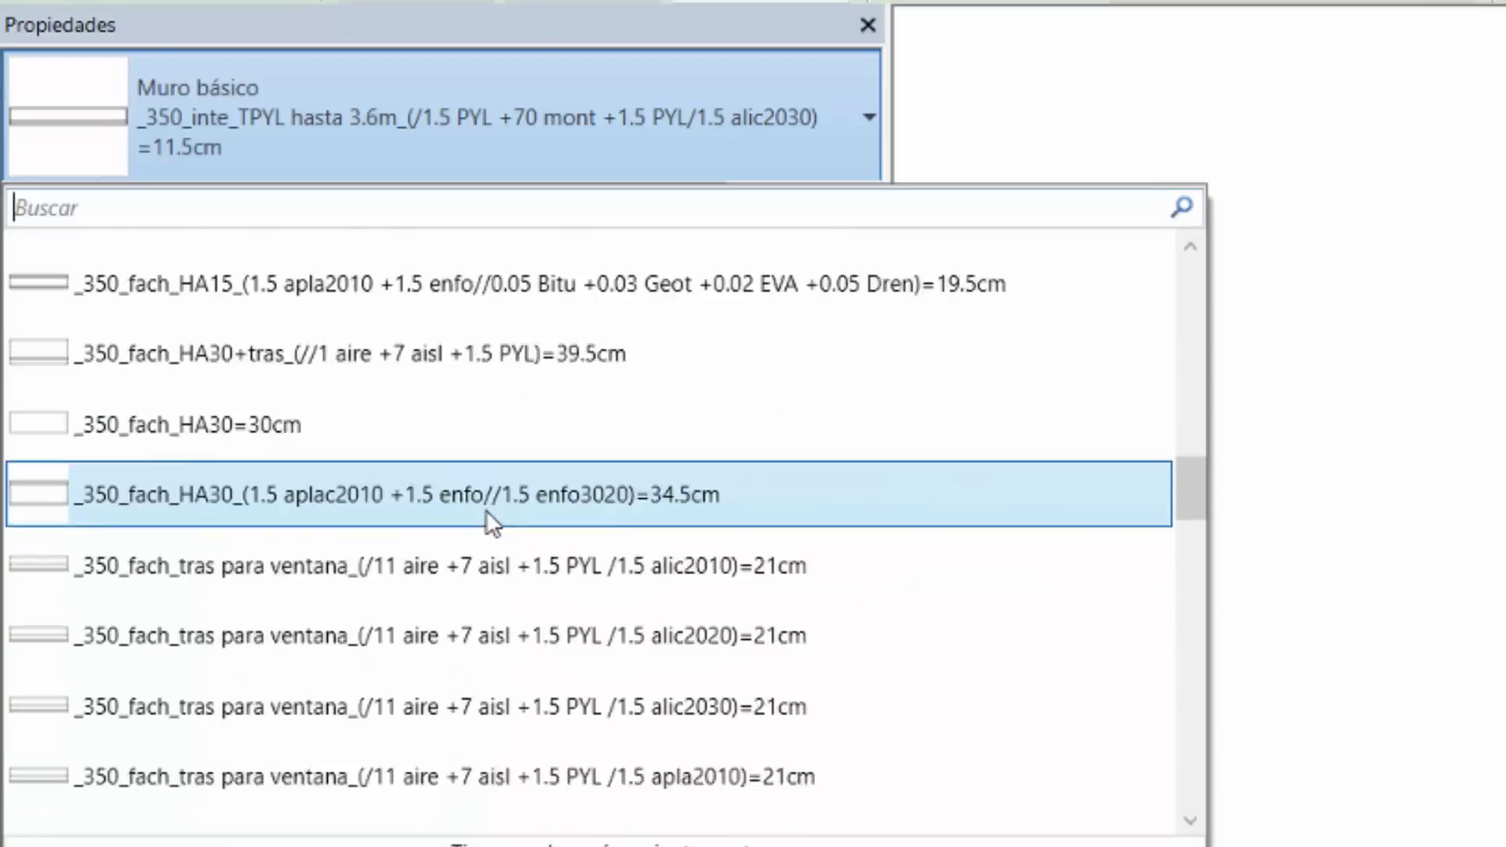
{"action": "scroll", "coordinate": [488, 513], "scroll_direction": "up", "scroll_amount": 10}
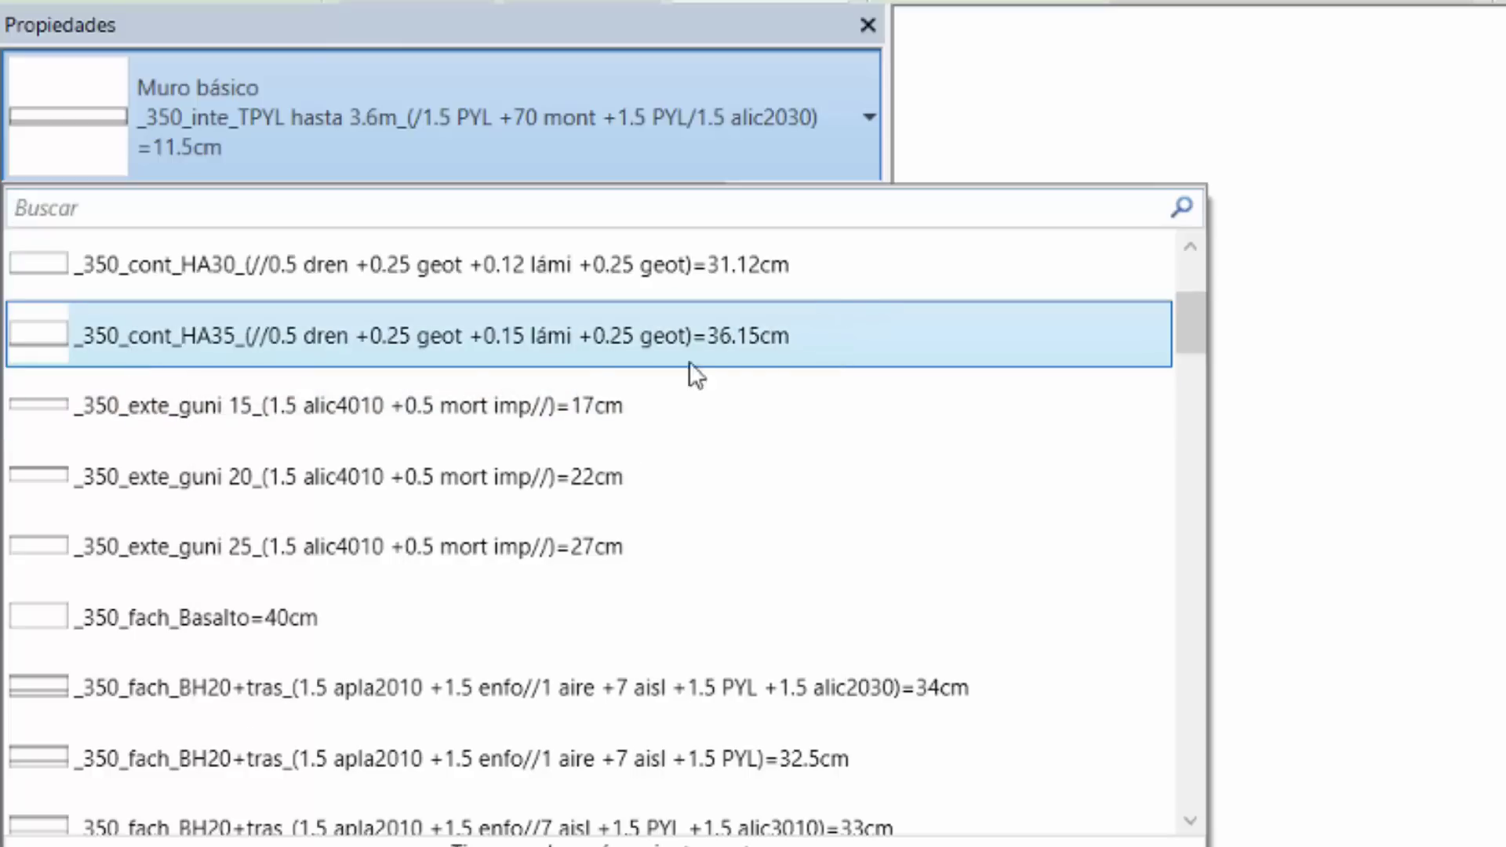
{"action": "scroll", "coordinate": [528, 508], "scroll_direction": "up", "scroll_amount": 2}
{"action": "scroll", "coordinate": [528, 508], "scroll_direction": "down", "scroll_amount": 8}
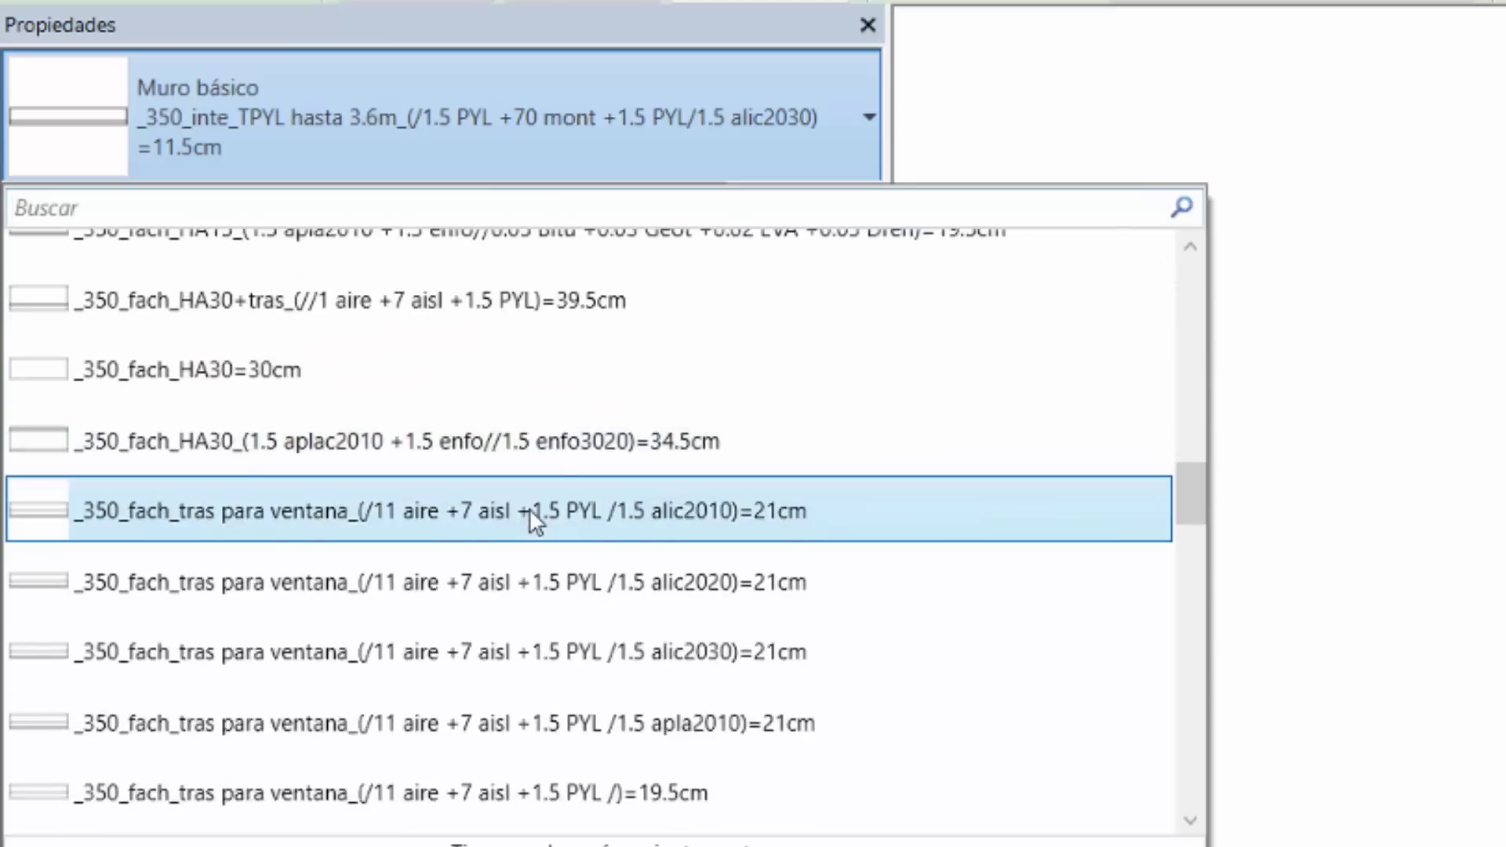
{"action": "scroll", "coordinate": [529, 508], "scroll_direction": "down", "scroll_amount": 5}
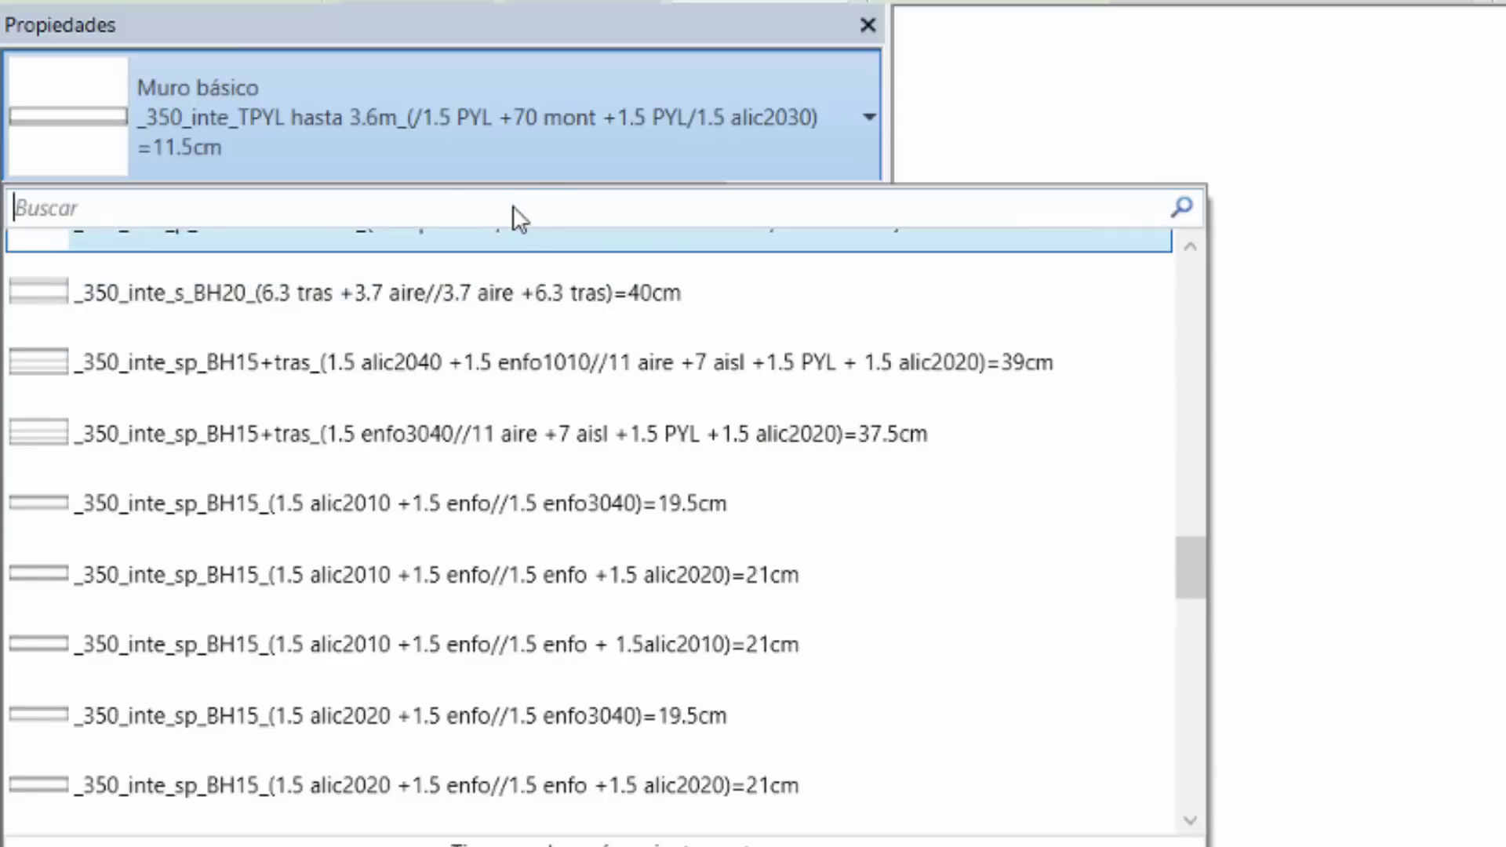
Search the wall types for "350 tpyl alic" and compare the layer descriptions in the matching names
{"action": "type", "text": "350 "}
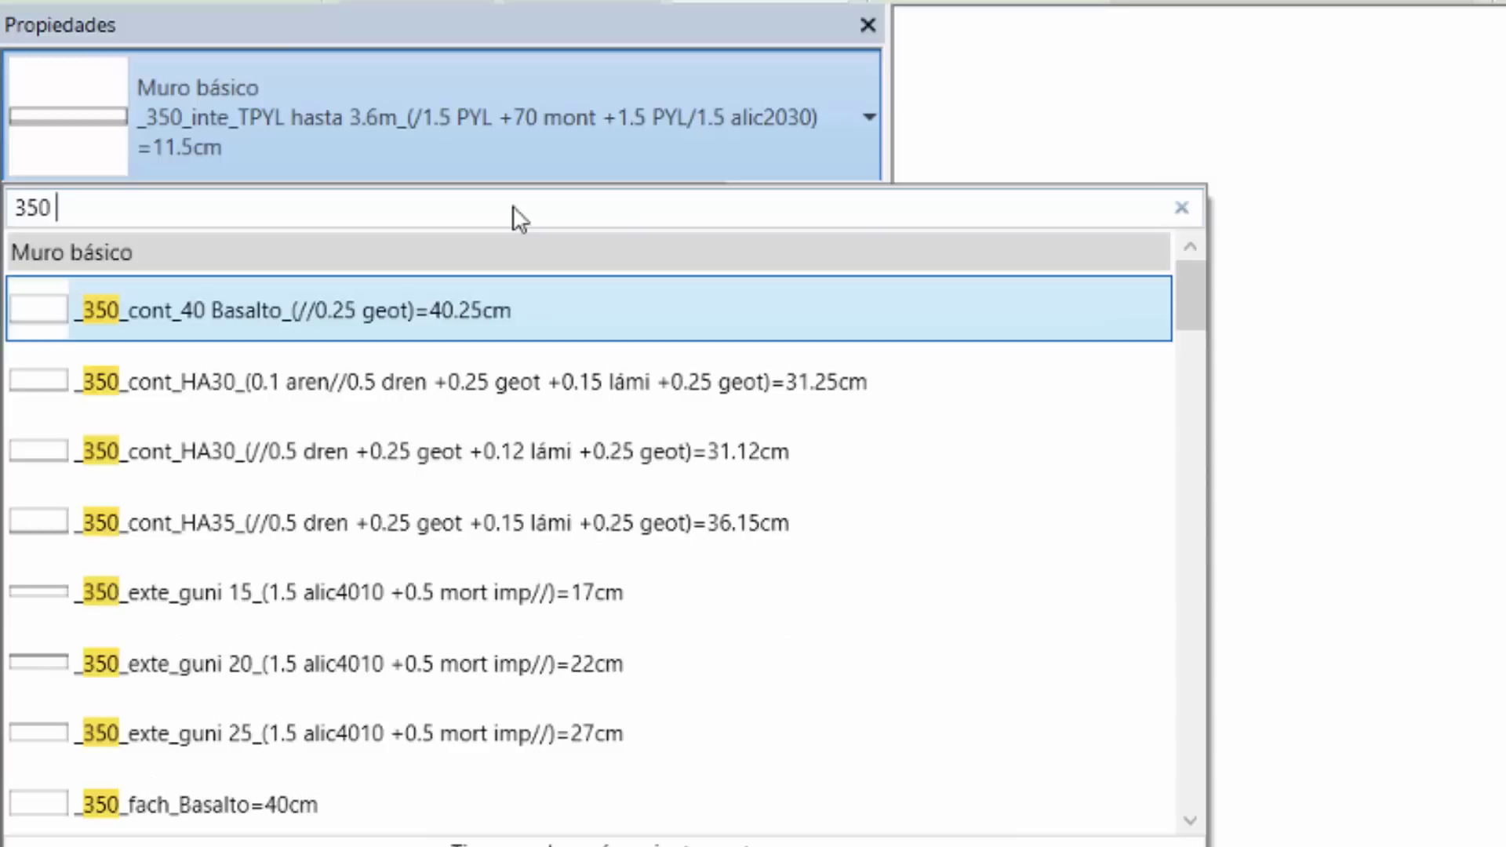
{"action": "type", "text": "tpyl"}
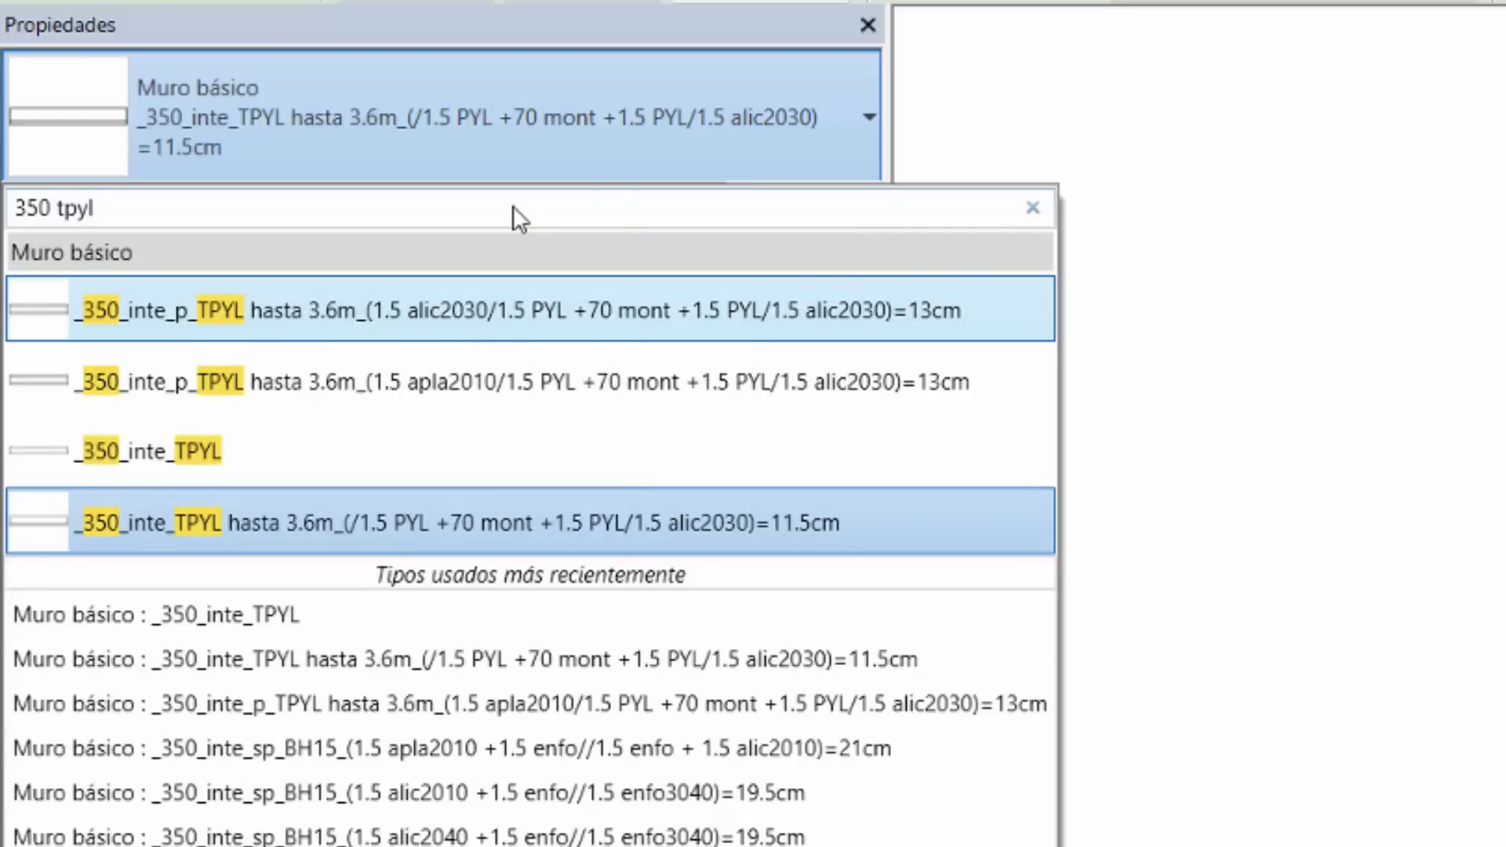
{"action": "type", "text": "alic"}
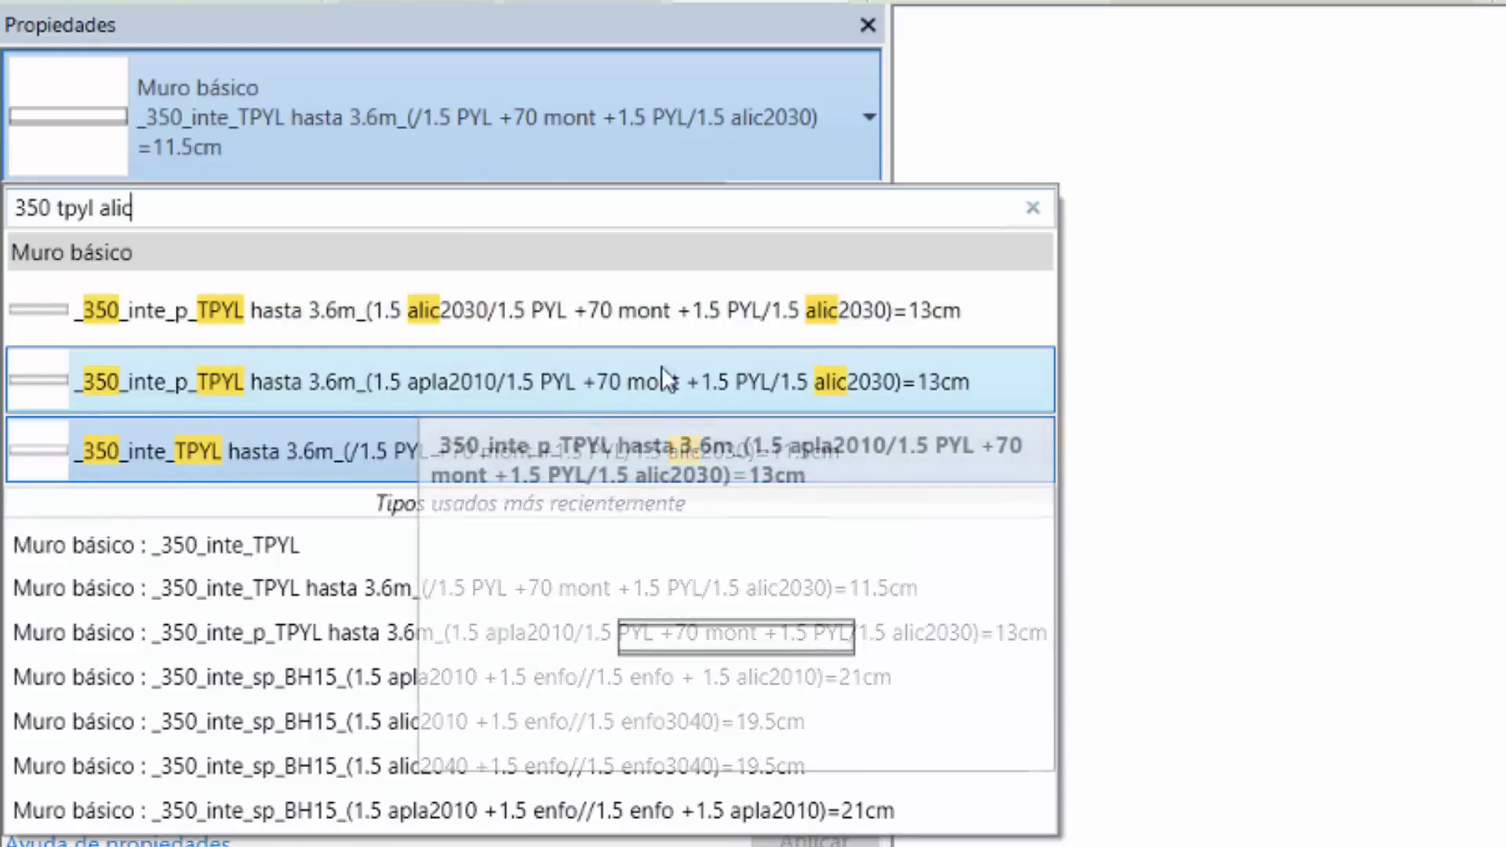
{"action": "mouse_move", "coordinate": [813, 456]}
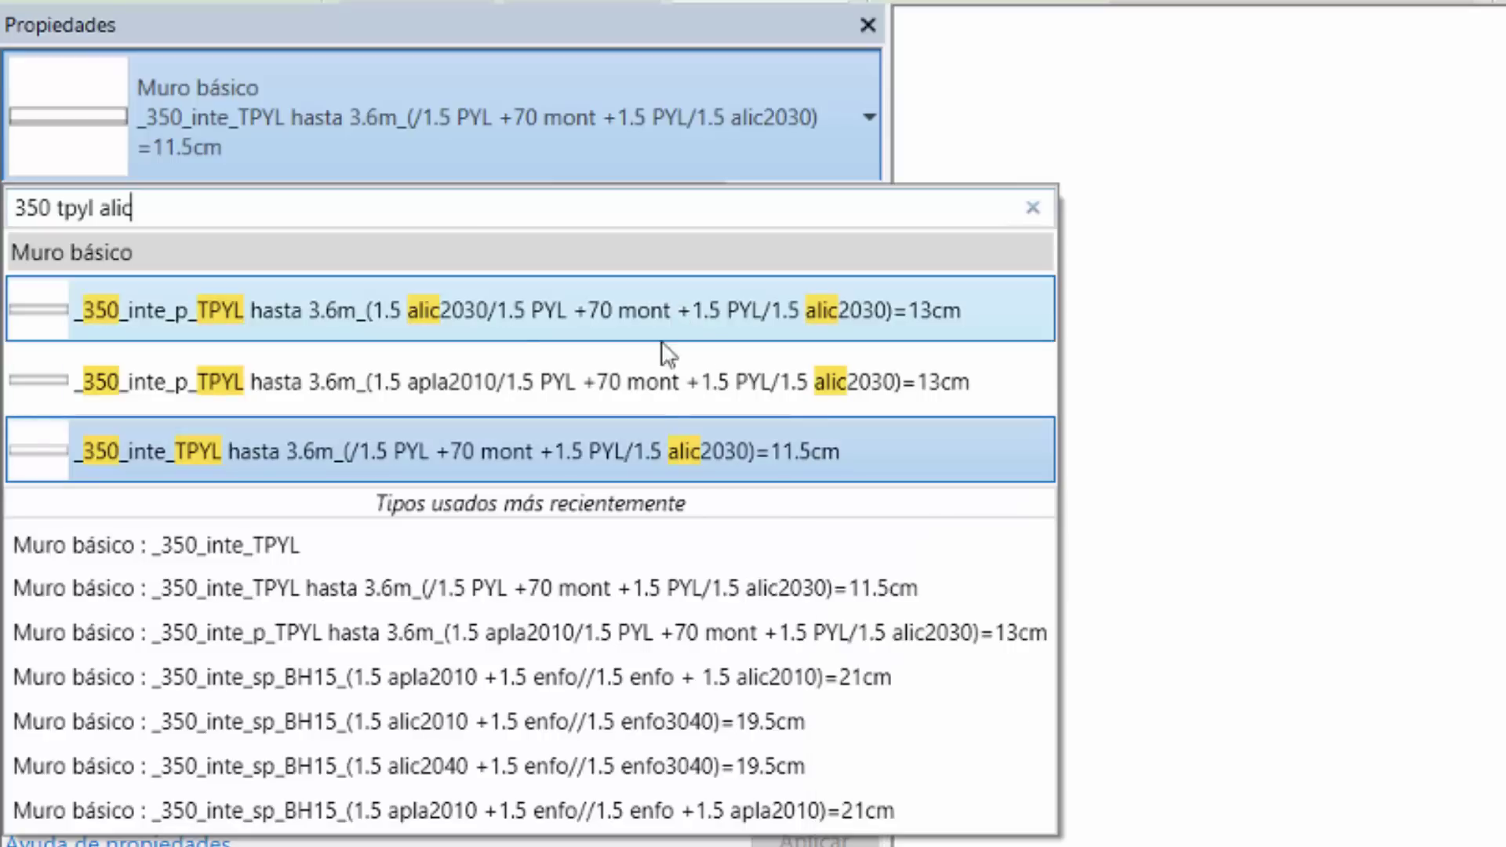
{"action": "mouse_move", "coordinate": [600, 463]}
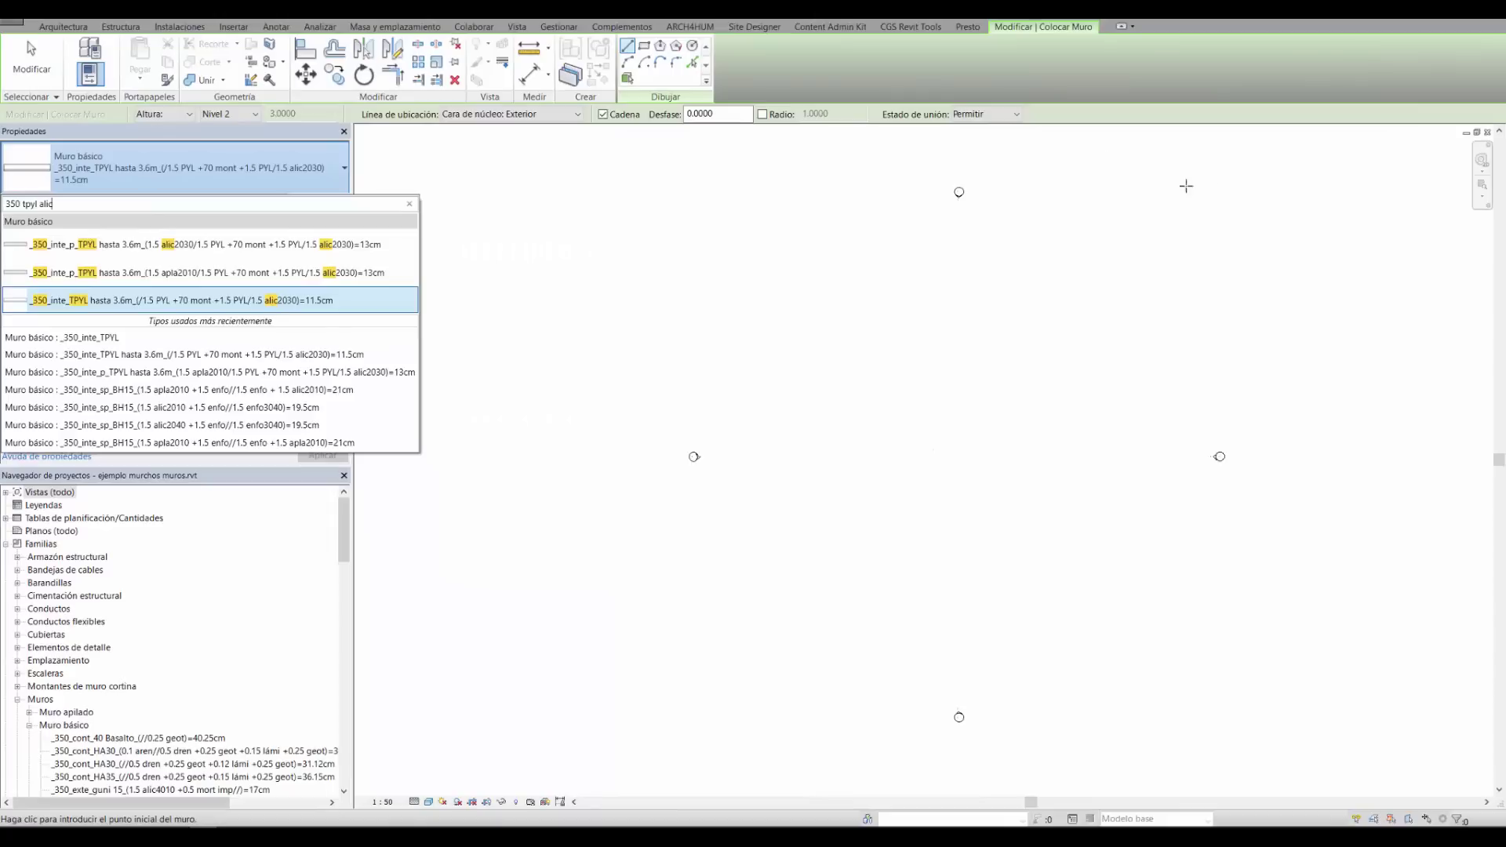
Switch to the 3D view of prueba varios suelos cargas.rvt and examine the two buildings
{"action": "left_click", "coordinate": [327, 10]}
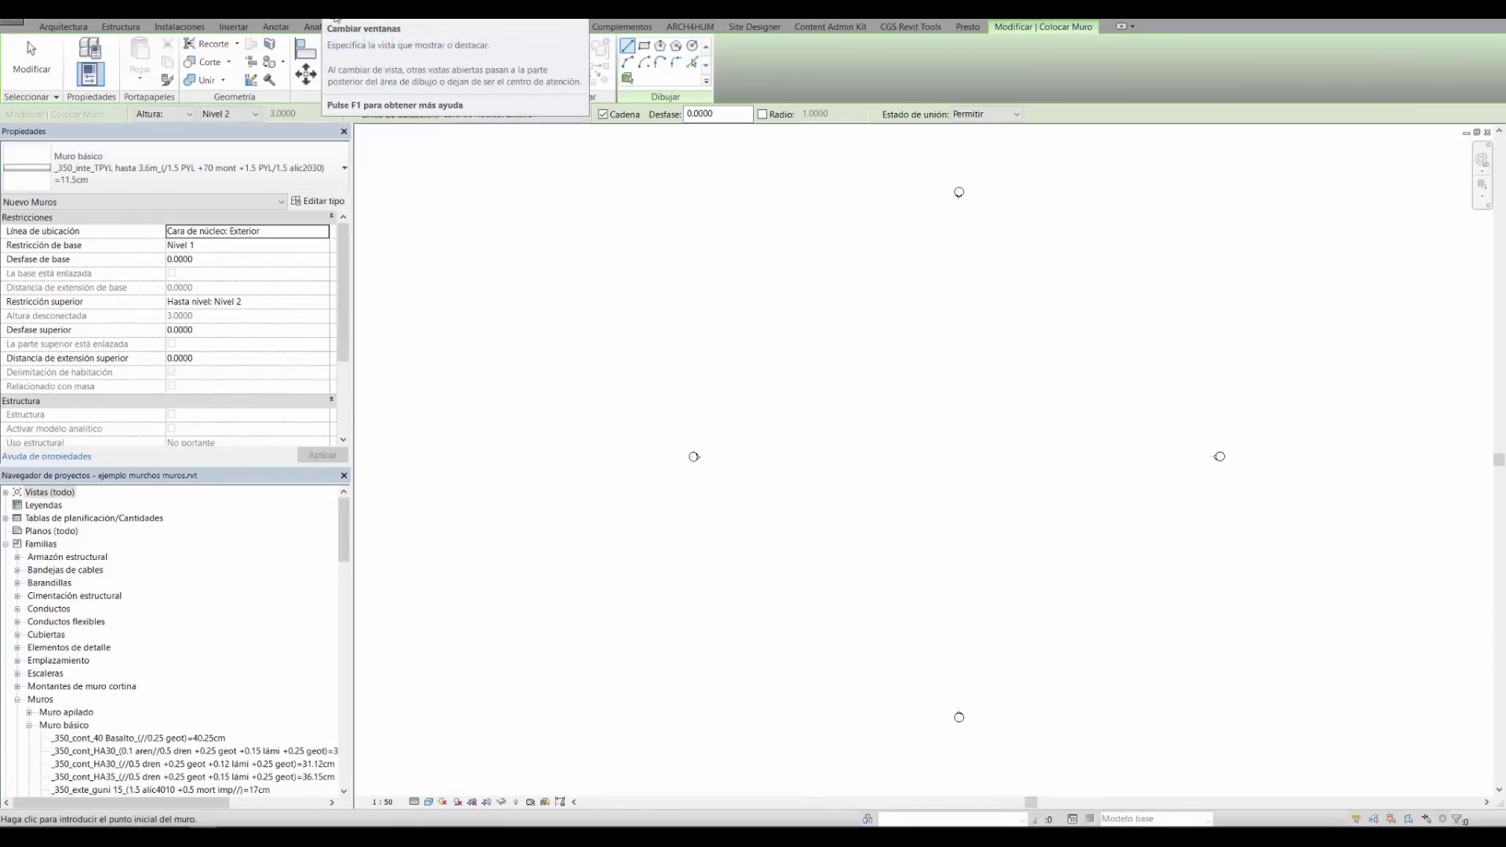
{"action": "left_click", "coordinate": [326, 10]}
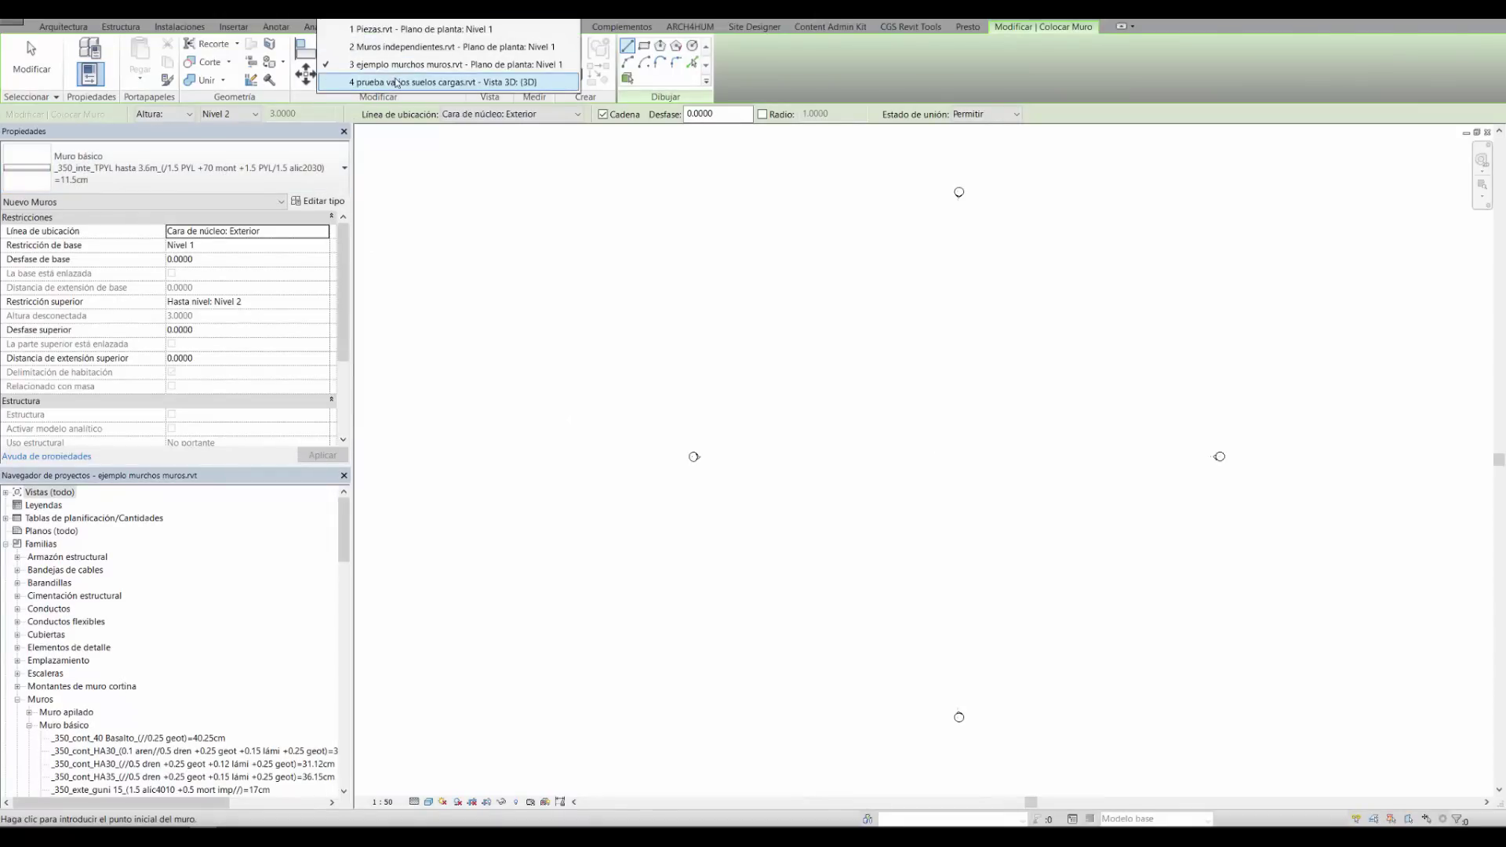
{"action": "left_click", "coordinate": [353, 86]}
{"action": "key", "text": "z"}
{"action": "key", "text": "f"}
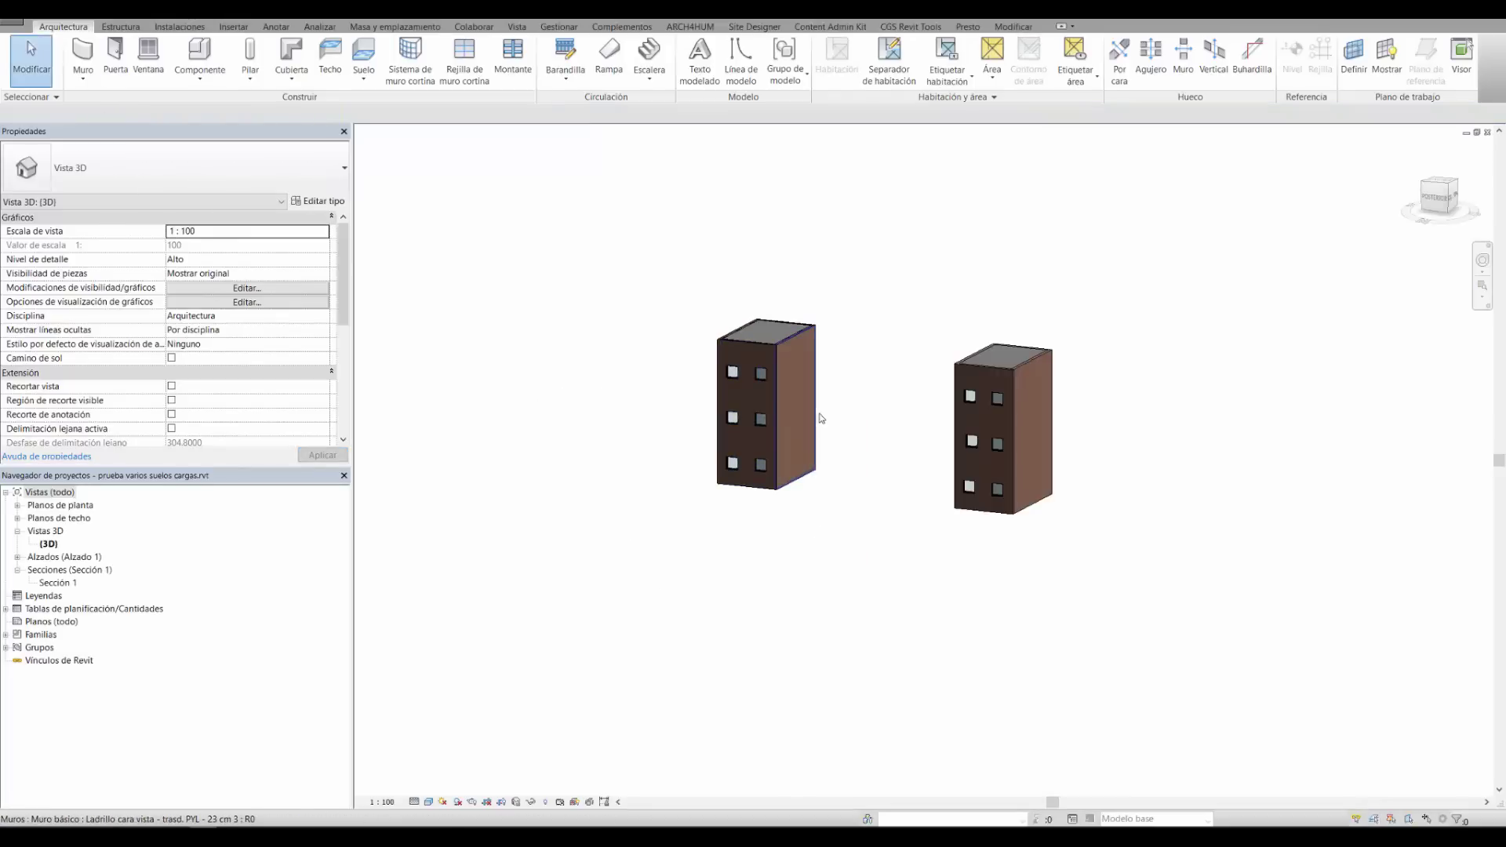
{"action": "scroll", "coordinate": [863, 502], "scroll_direction": "up", "scroll_amount": 1}
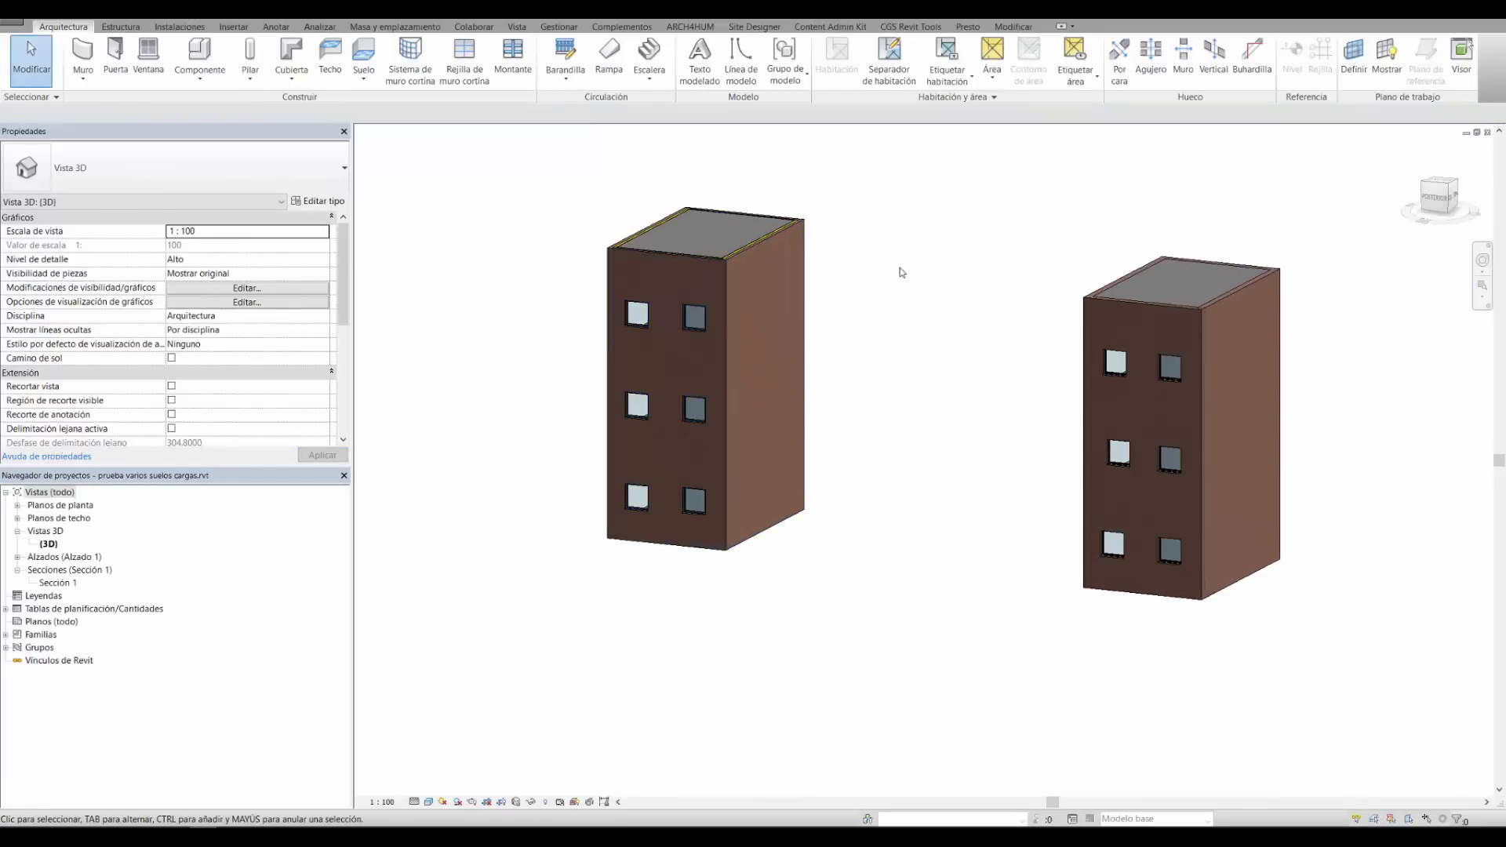
Open the Sección 1 view and inspect the first building's full-height exterior wall and its Nivel 3 floor slab
{"action": "double_click", "coordinate": [58, 583]}
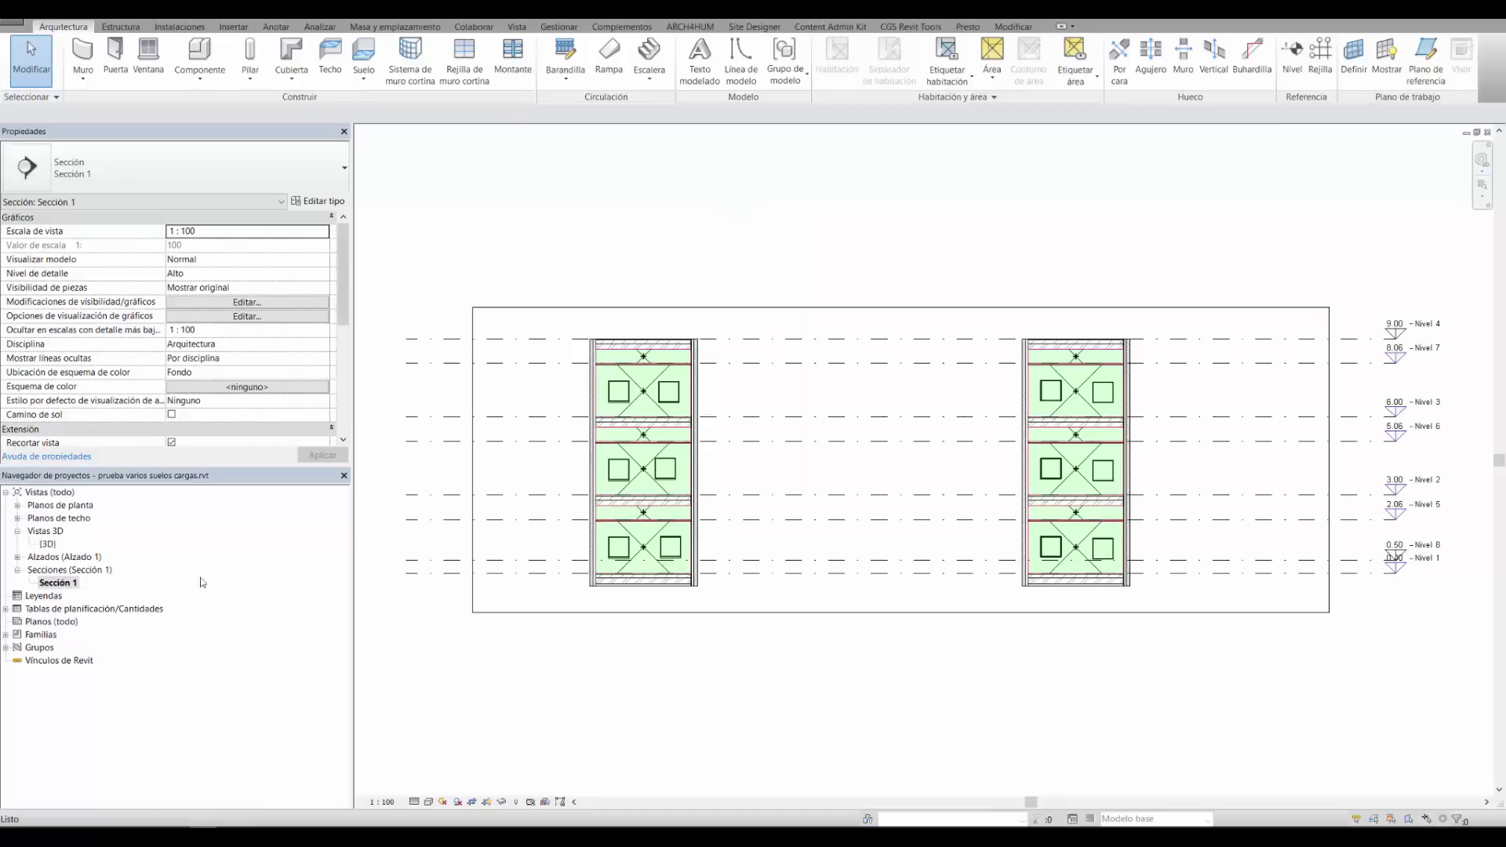
{"action": "scroll", "coordinate": [582, 470], "scroll_direction": "up", "scroll_amount": 3}
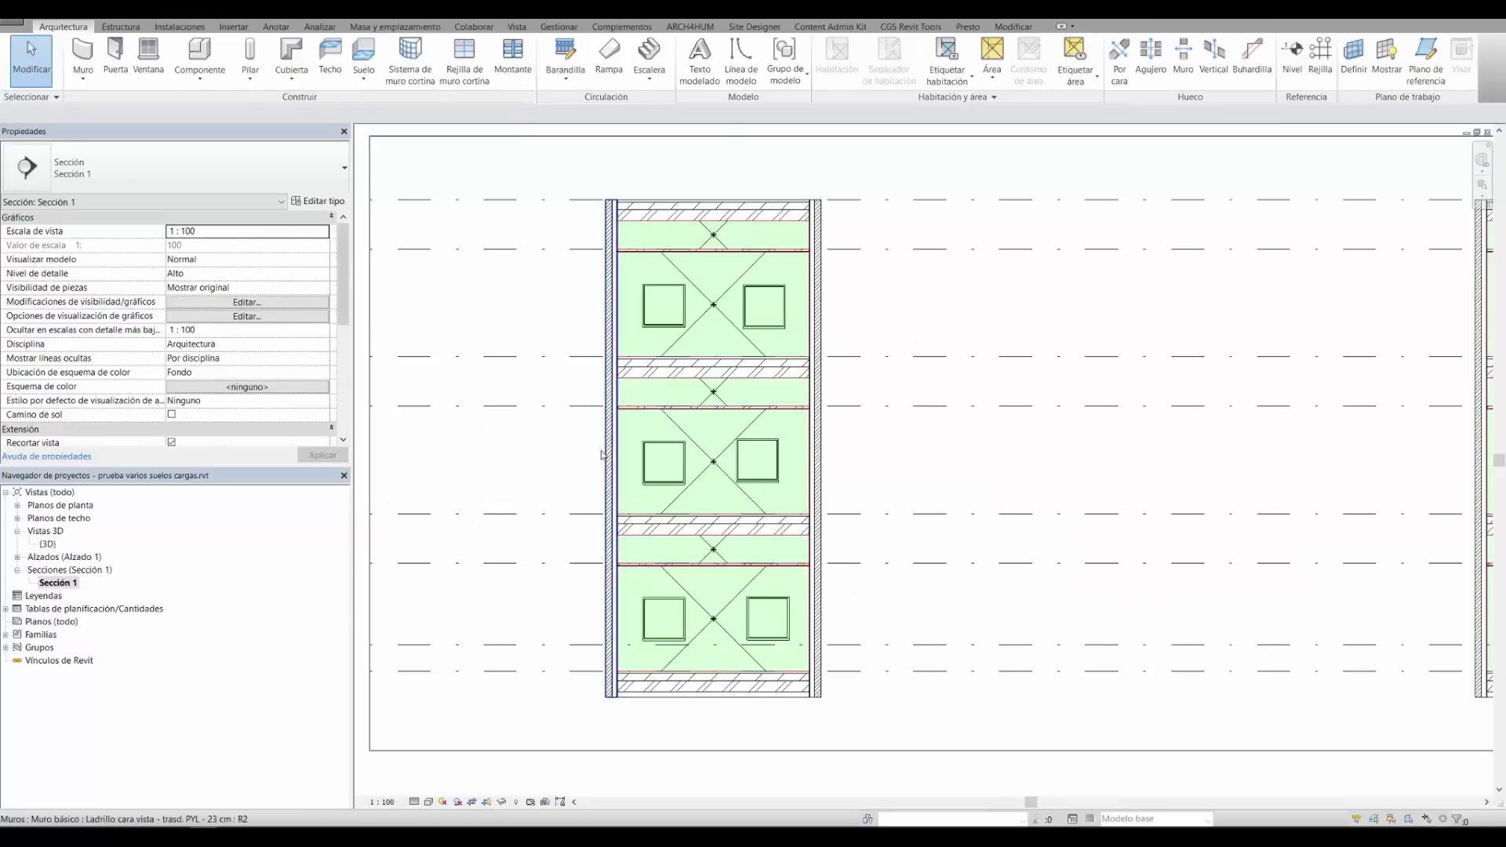
{"action": "left_click", "coordinate": [604, 454]}
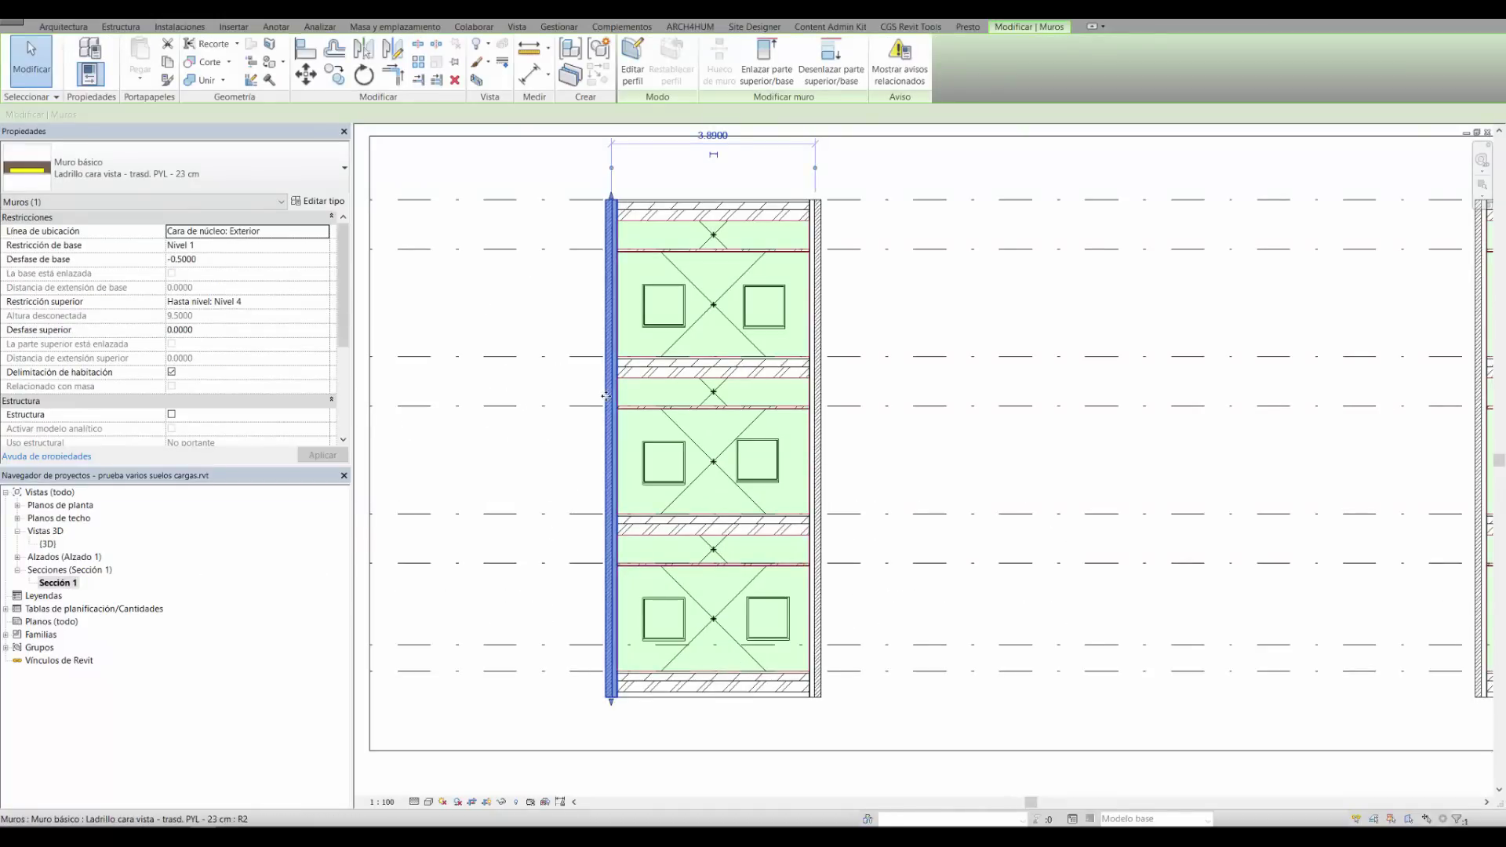
{"action": "left_click", "coordinate": [685, 374]}
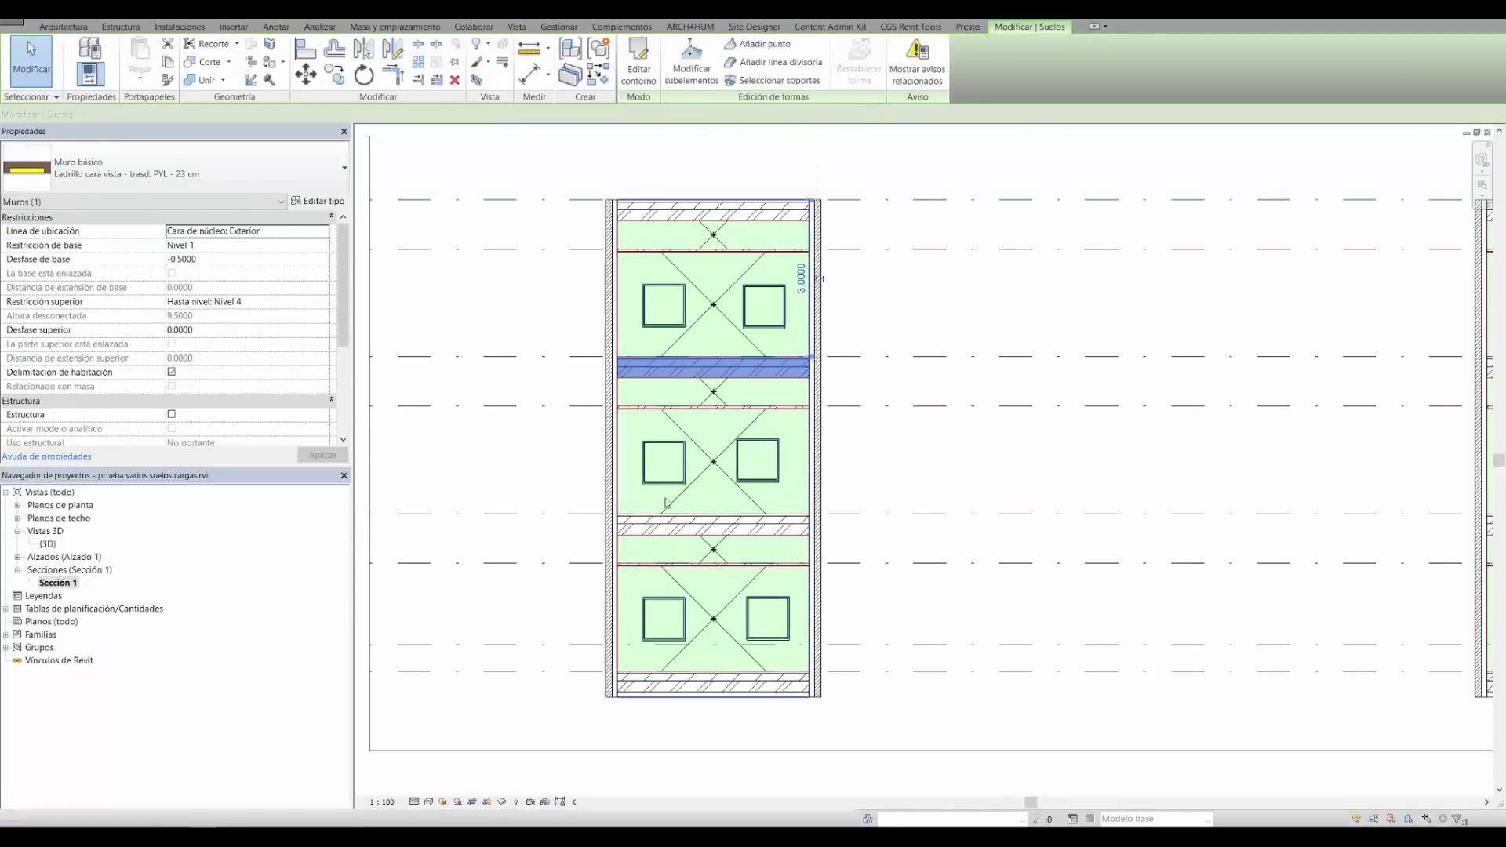
Inspect the second building's exterior facade in section, selecting its separate outer brick wall and the adjoining inner layer wall
{"action": "scroll", "coordinate": [512, 544], "scroll_direction": "down", "scroll_amount": 3}
{"action": "scroll", "coordinate": [1072, 473], "scroll_direction": "up", "scroll_amount": 5}
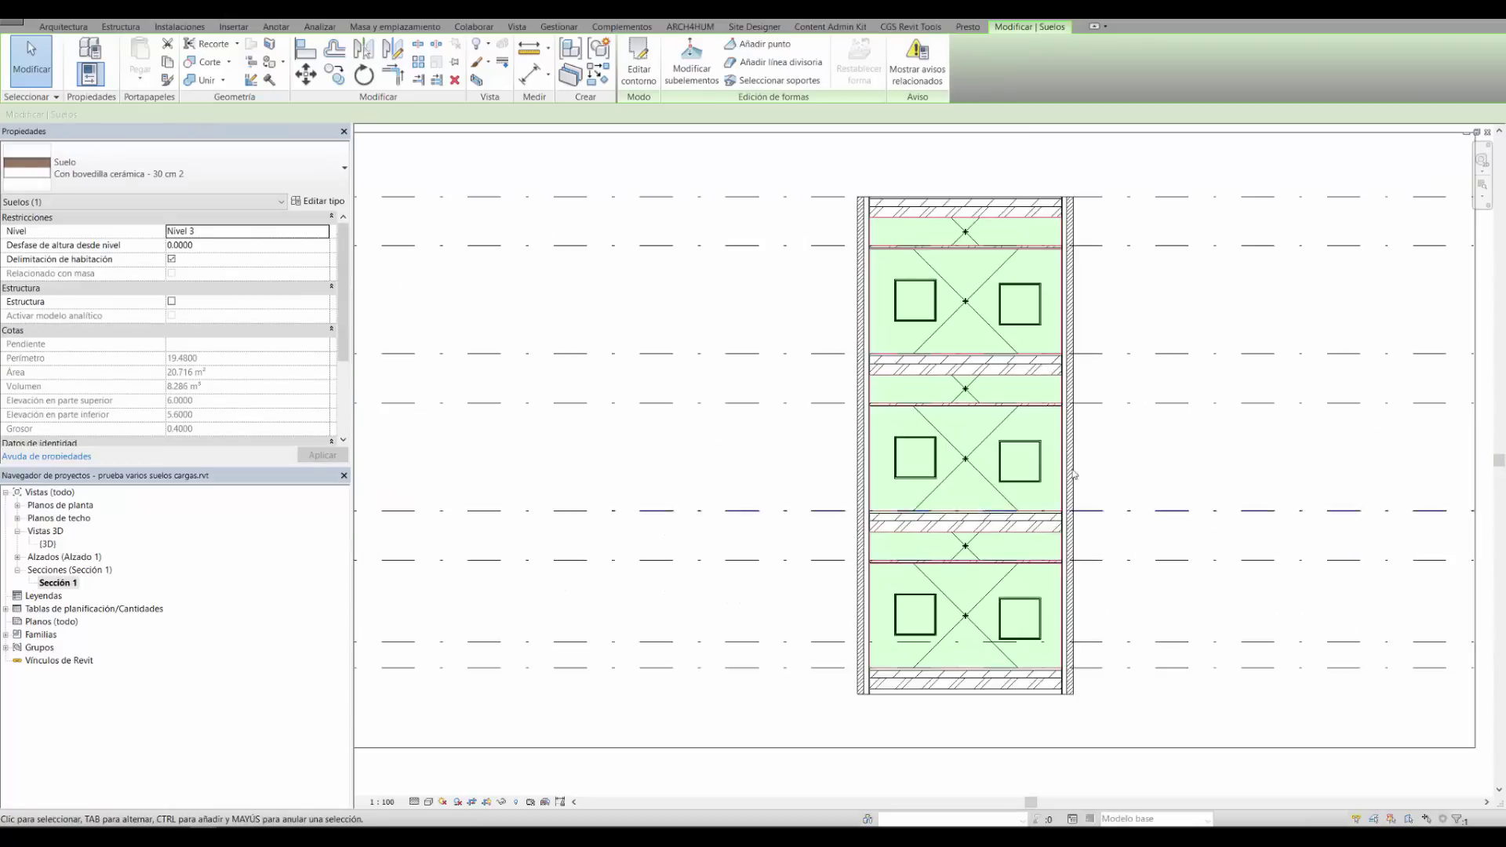
{"action": "left_click", "coordinate": [1073, 473]}
{"action": "scroll", "coordinate": [1072, 473], "scroll_direction": "up", "scroll_amount": 2}
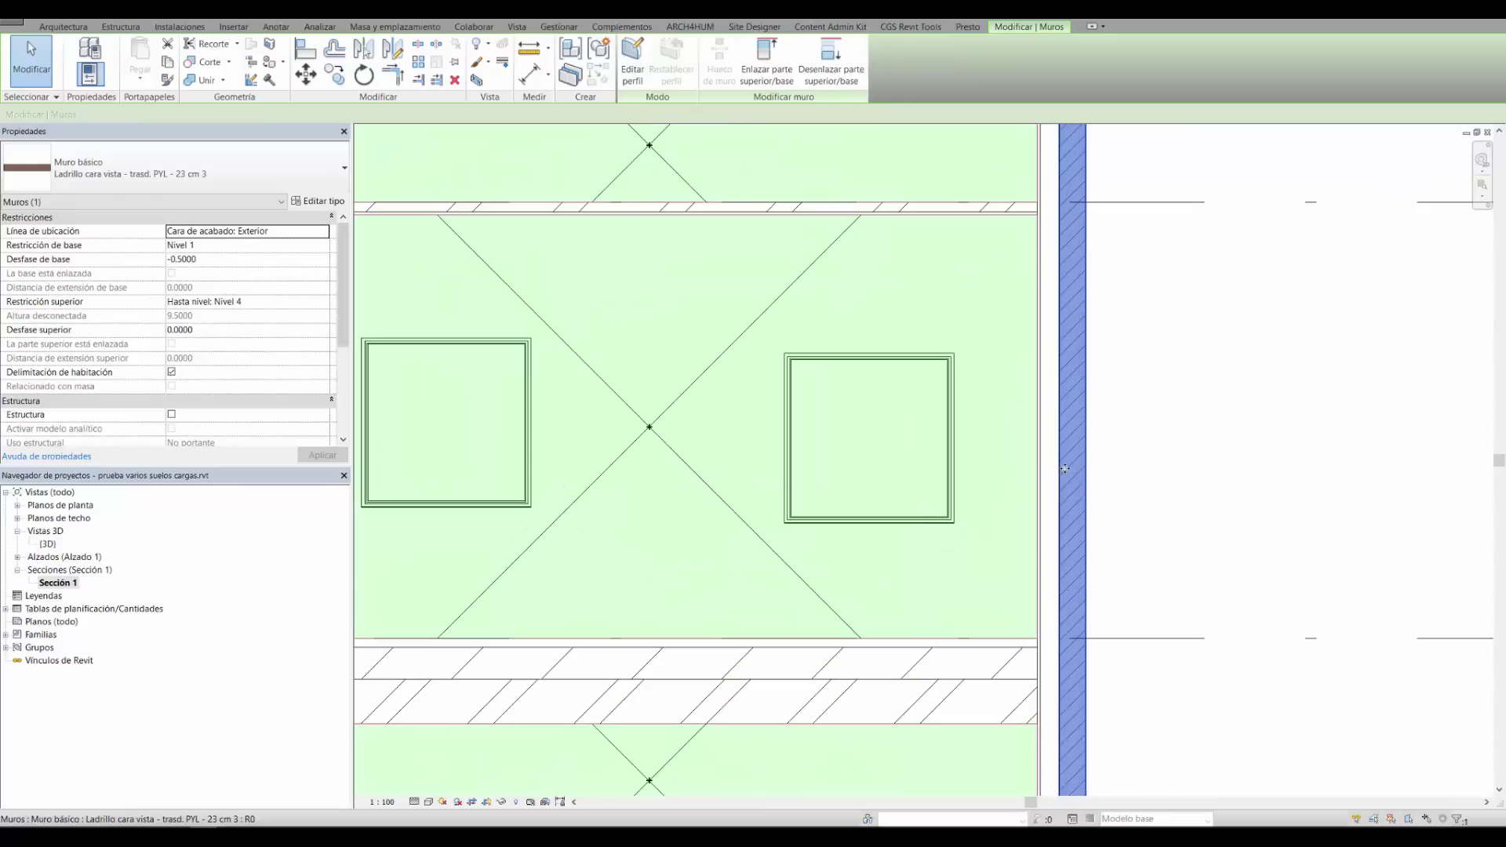
{"action": "left_click", "coordinate": [1051, 477]}
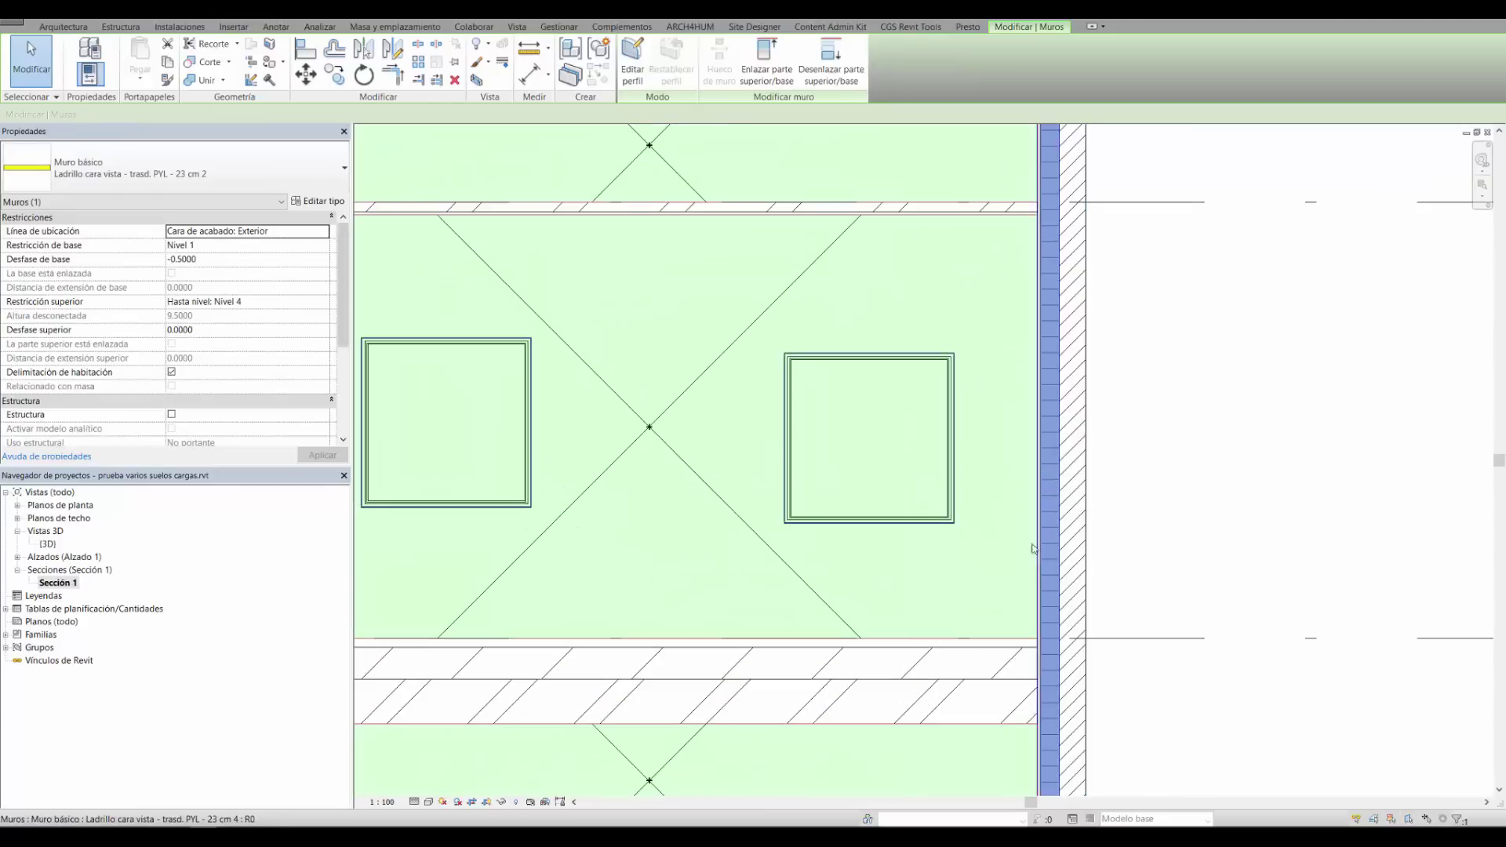
Select the second building's intermediate floor slabs one after the other and compare both buildings in the section
{"action": "left_click", "coordinate": [887, 667]}
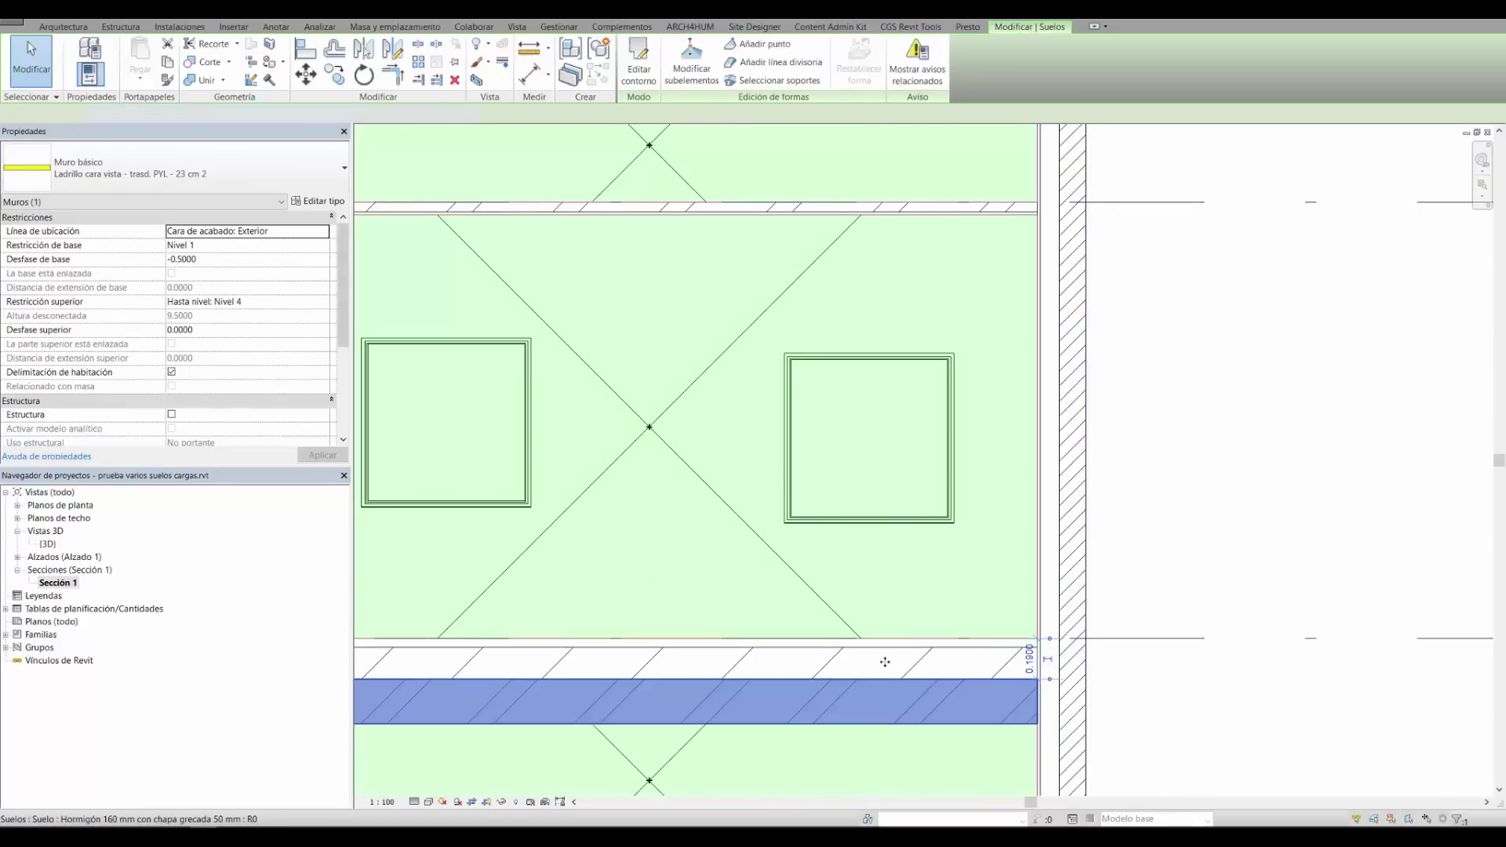
{"action": "left_click", "coordinate": [887, 667]}
{"action": "scroll", "coordinate": [887, 667], "scroll_direction": "down", "scroll_amount": 5}
{"action": "scroll", "coordinate": [557, 563], "scroll_direction": "up", "scroll_amount": 2}
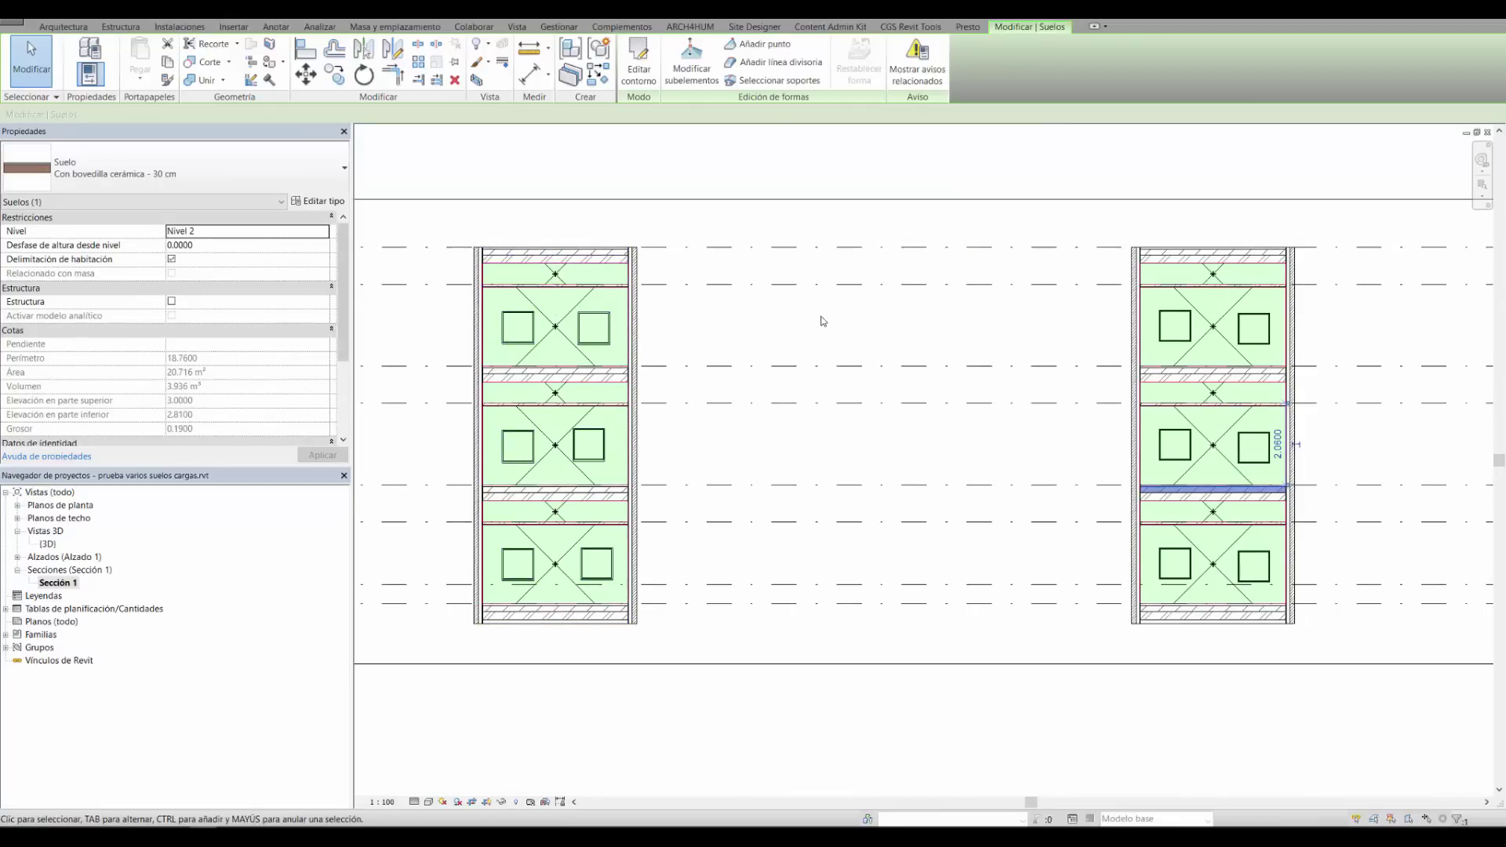
Open the heating and cooling loads analysis and display the detailed model as analytical surfaces
{"action": "left_click", "coordinate": [320, 27]}
{"action": "left_click", "coordinate": [651, 43]}
{"action": "left_click_drag", "start_coordinate": [486, 454], "coordinate": [550, 439]}
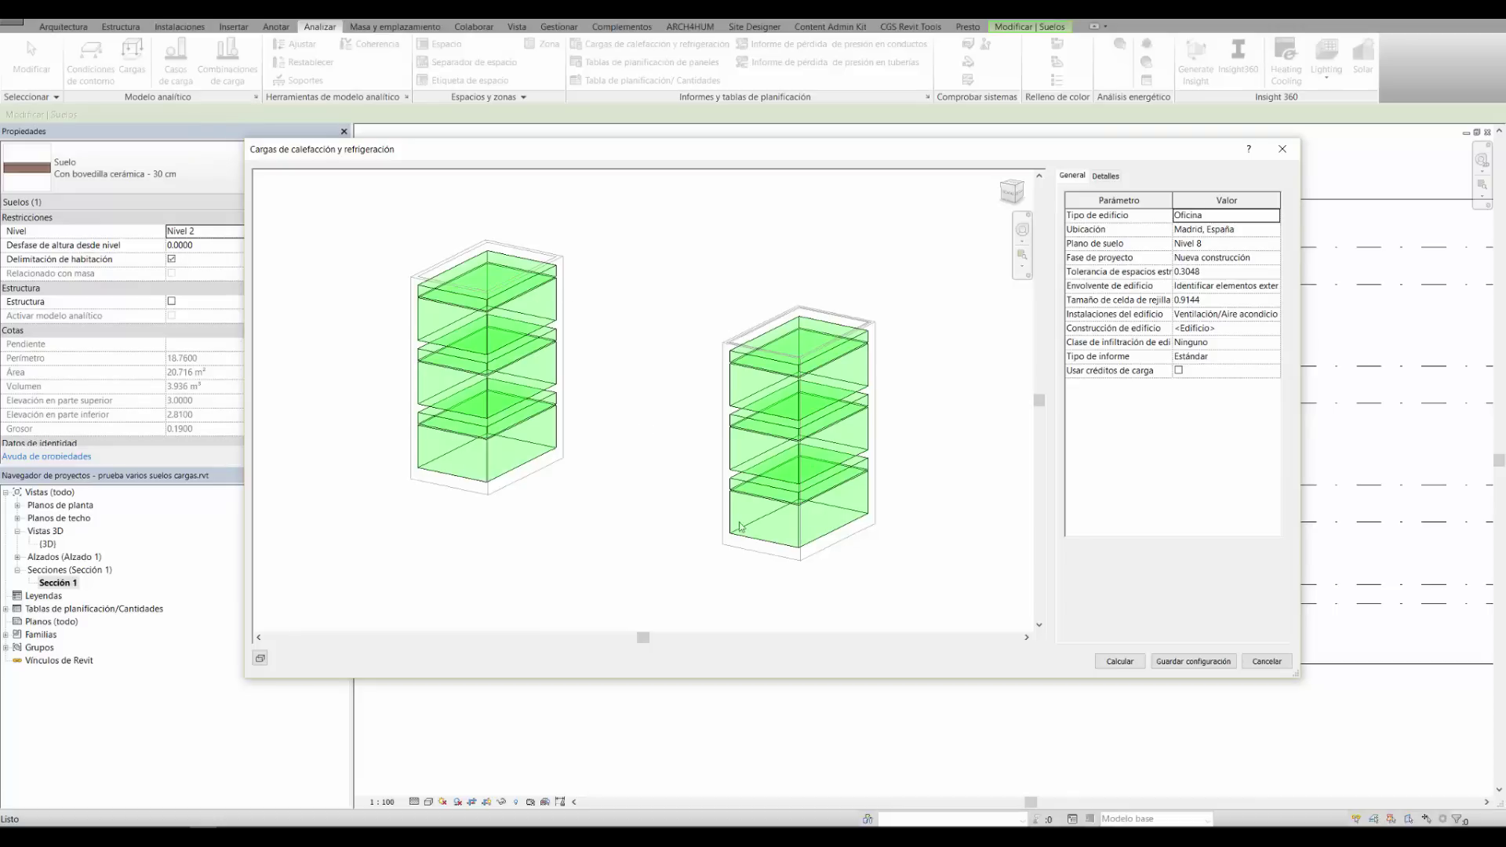
{"action": "left_click", "coordinate": [1107, 175]}
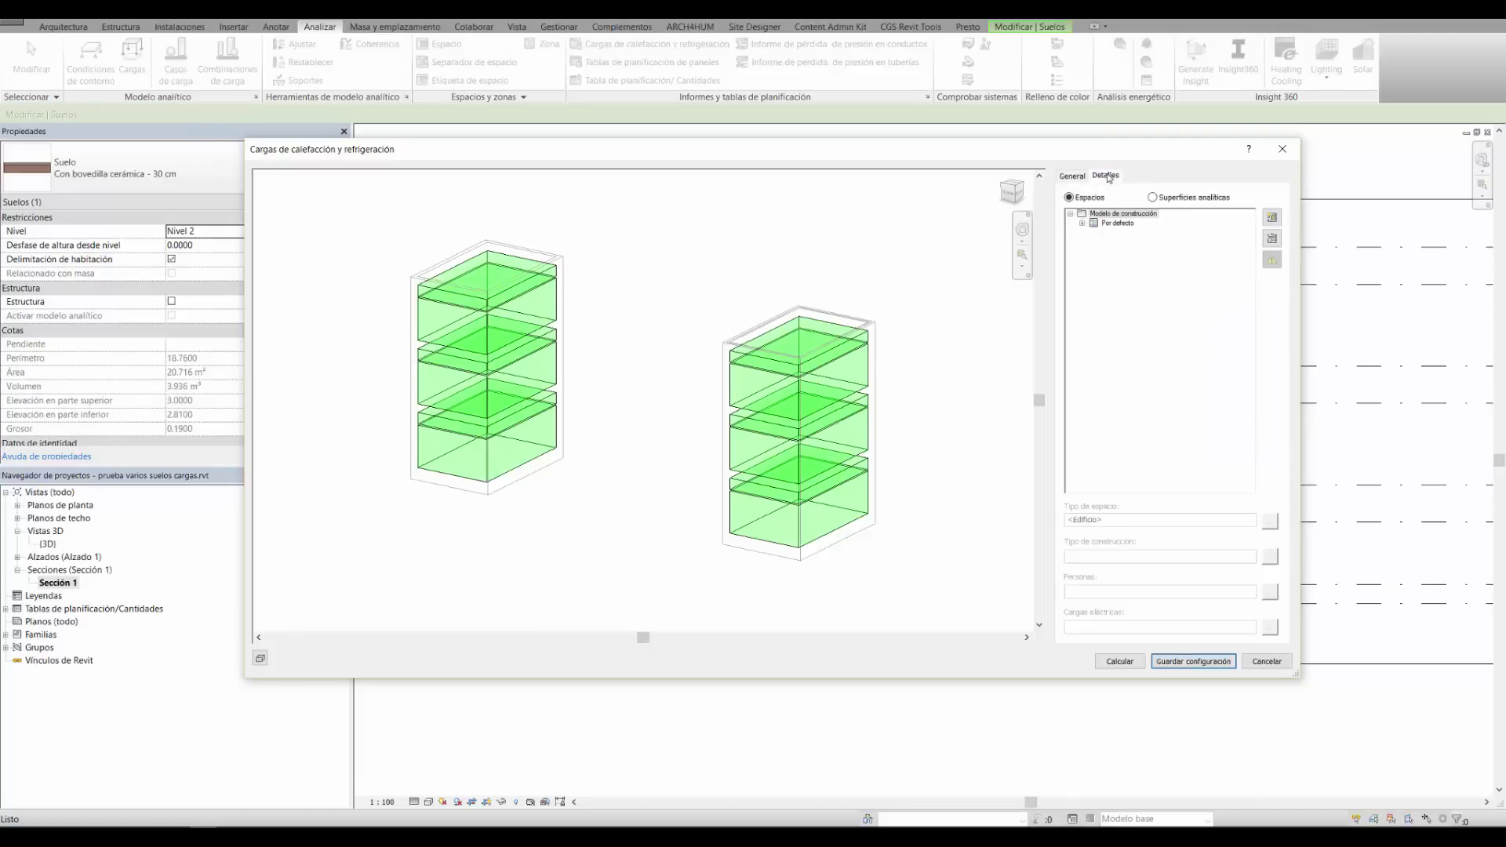
{"action": "left_click", "coordinate": [1185, 200]}
Isolate the exterior walls of 1 Espacio and of 2 Espacio in turn to compare their analytical surfaces
{"action": "left_click", "coordinate": [1083, 223]}
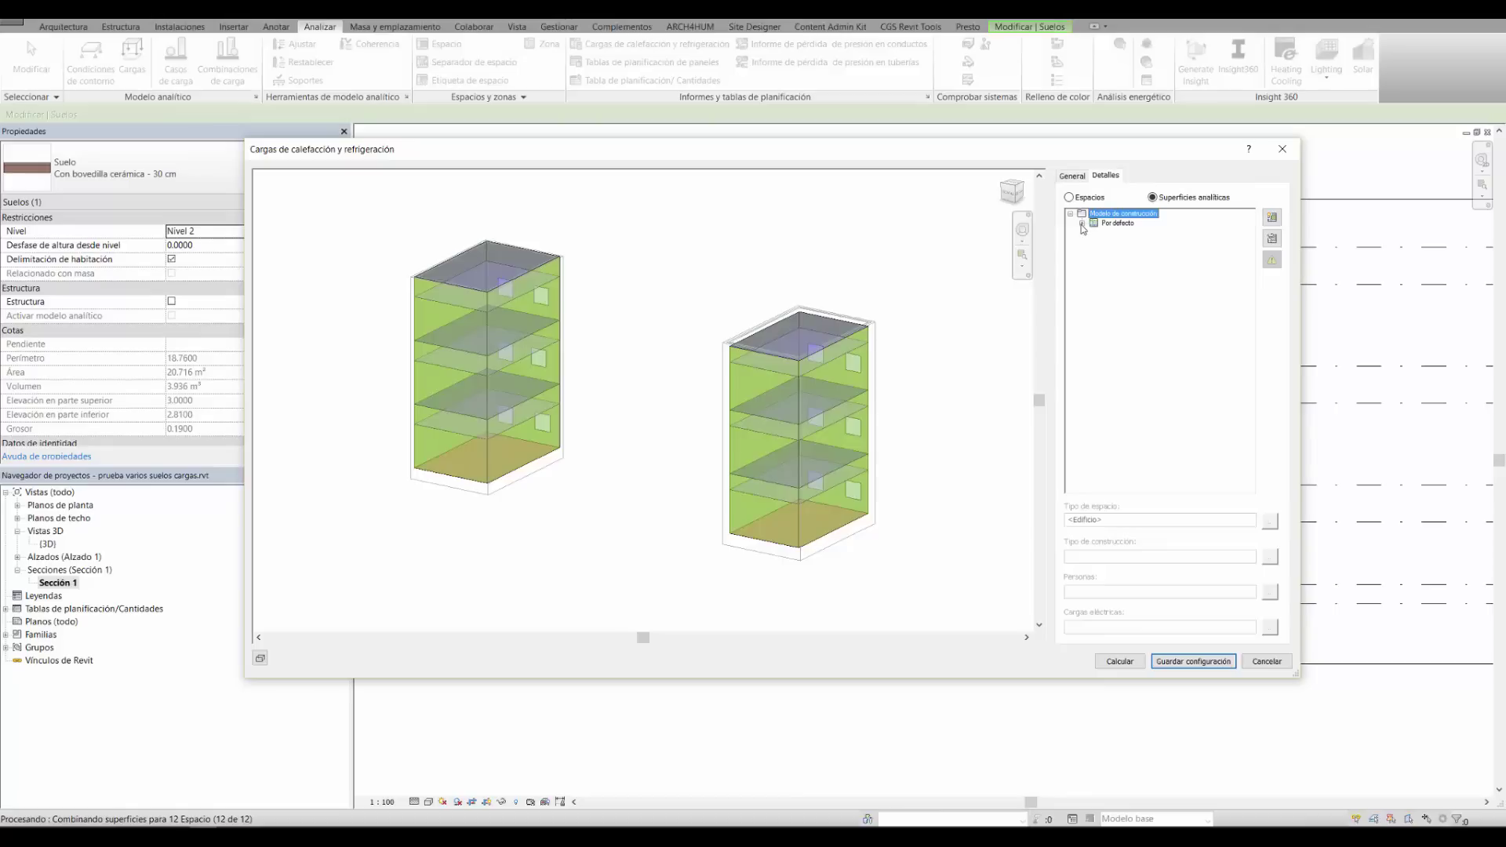
{"action": "left_click", "coordinate": [1094, 233]}
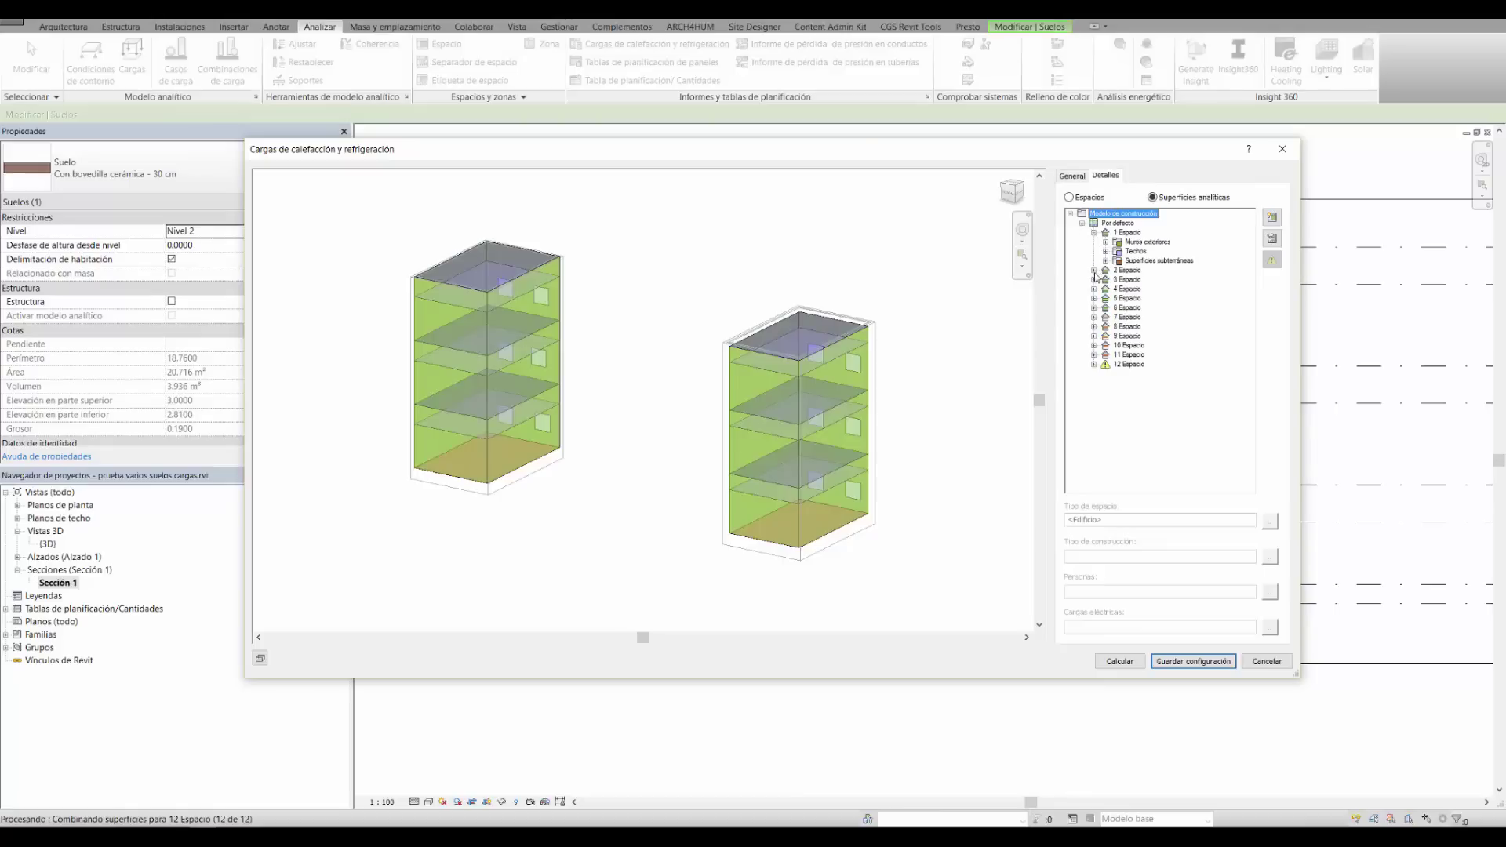
{"action": "left_click", "coordinate": [1094, 270]}
{"action": "left_click", "coordinate": [1272, 239]}
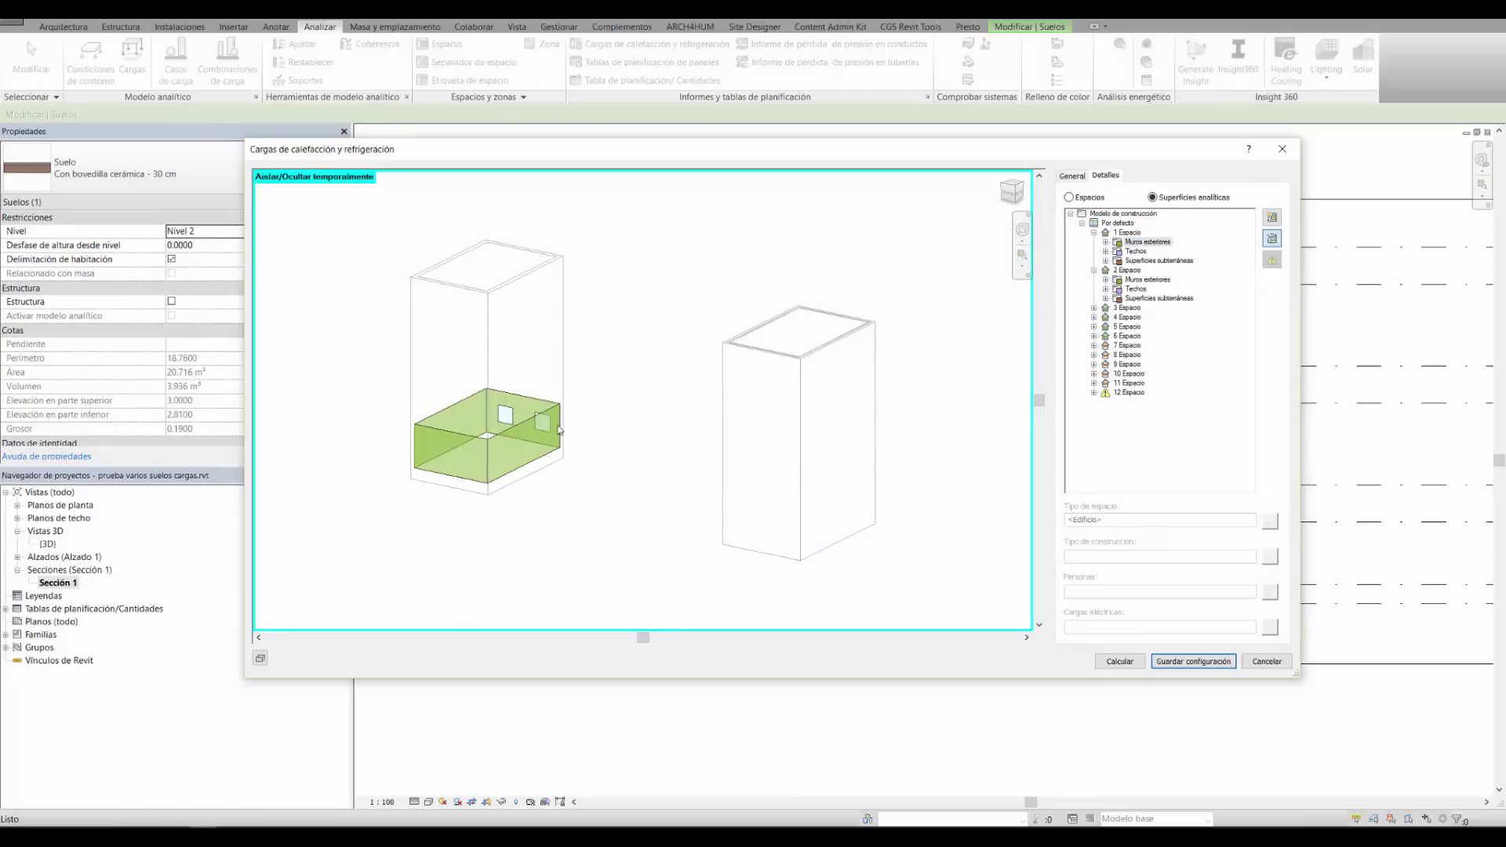
{"action": "left_click", "coordinate": [1156, 281]}
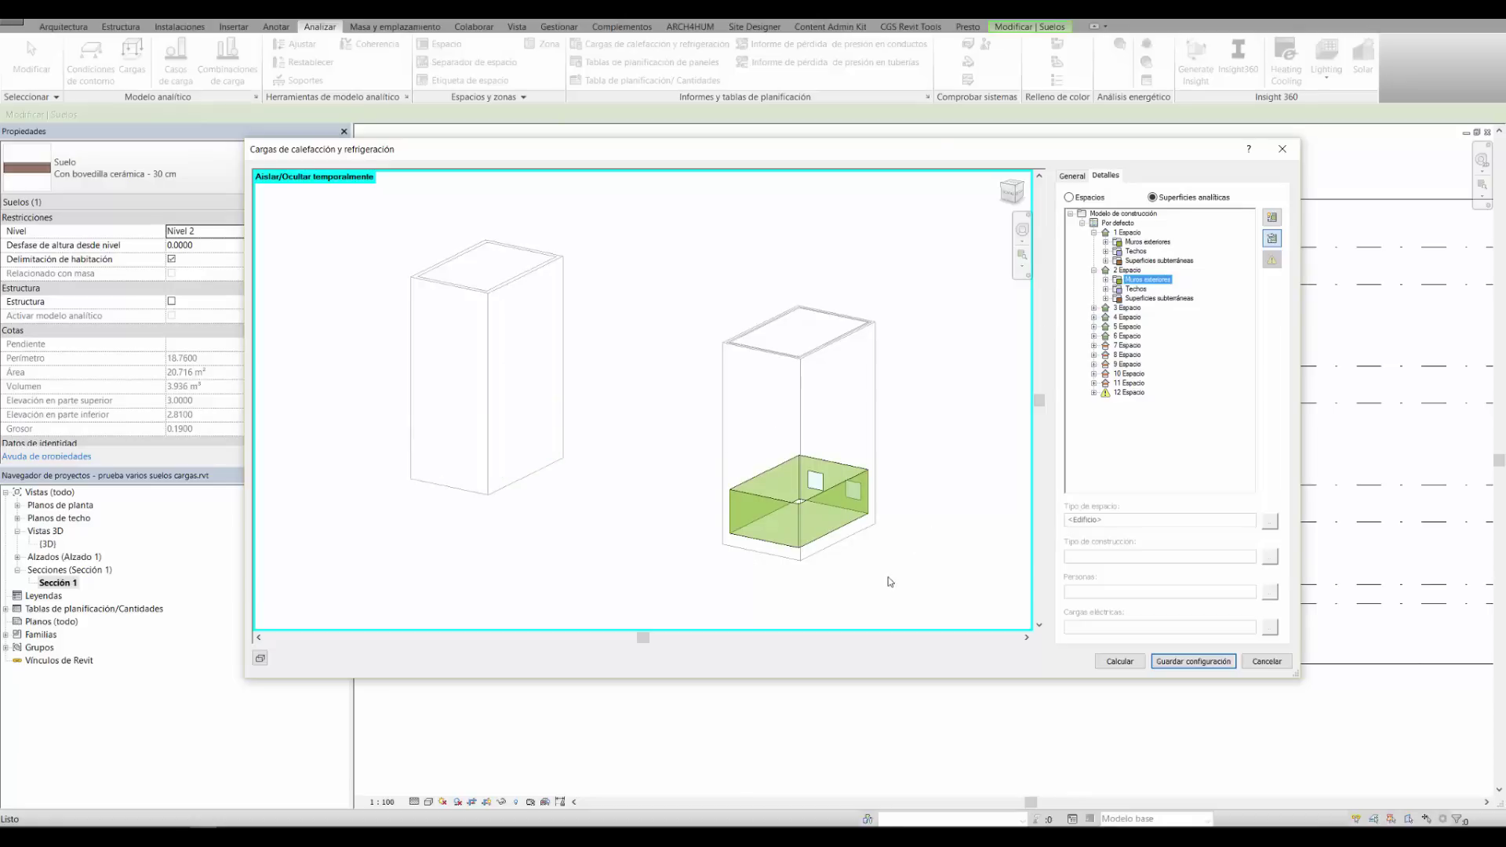
Calculate the heating and cooling loads and review the per-space results in the loads report
{"action": "left_click", "coordinate": [1120, 663]}
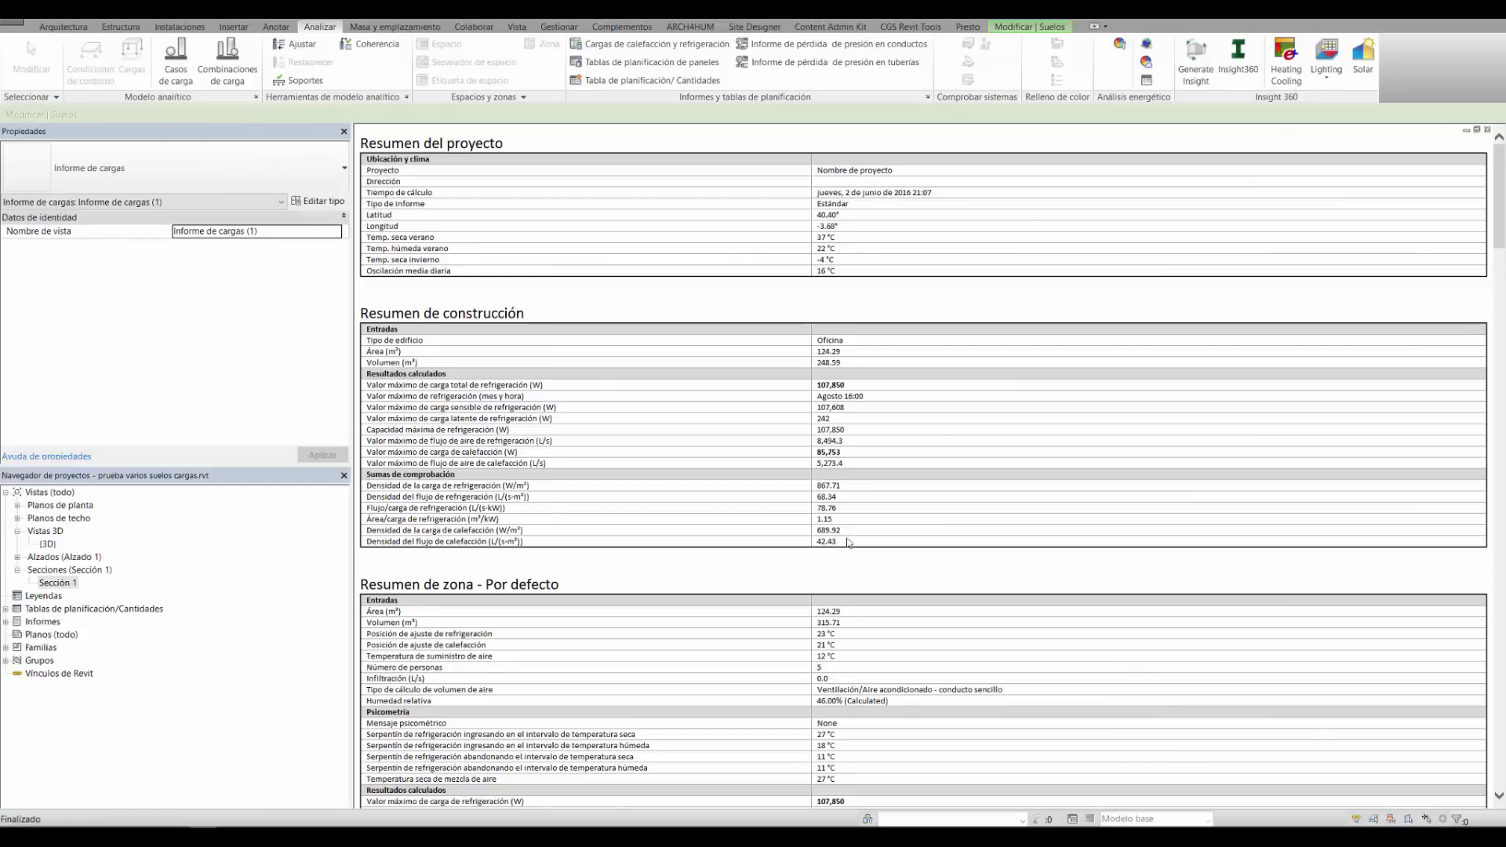
{"action": "scroll", "coordinate": [941, 580], "scroll_direction": "down", "scroll_amount": 8}
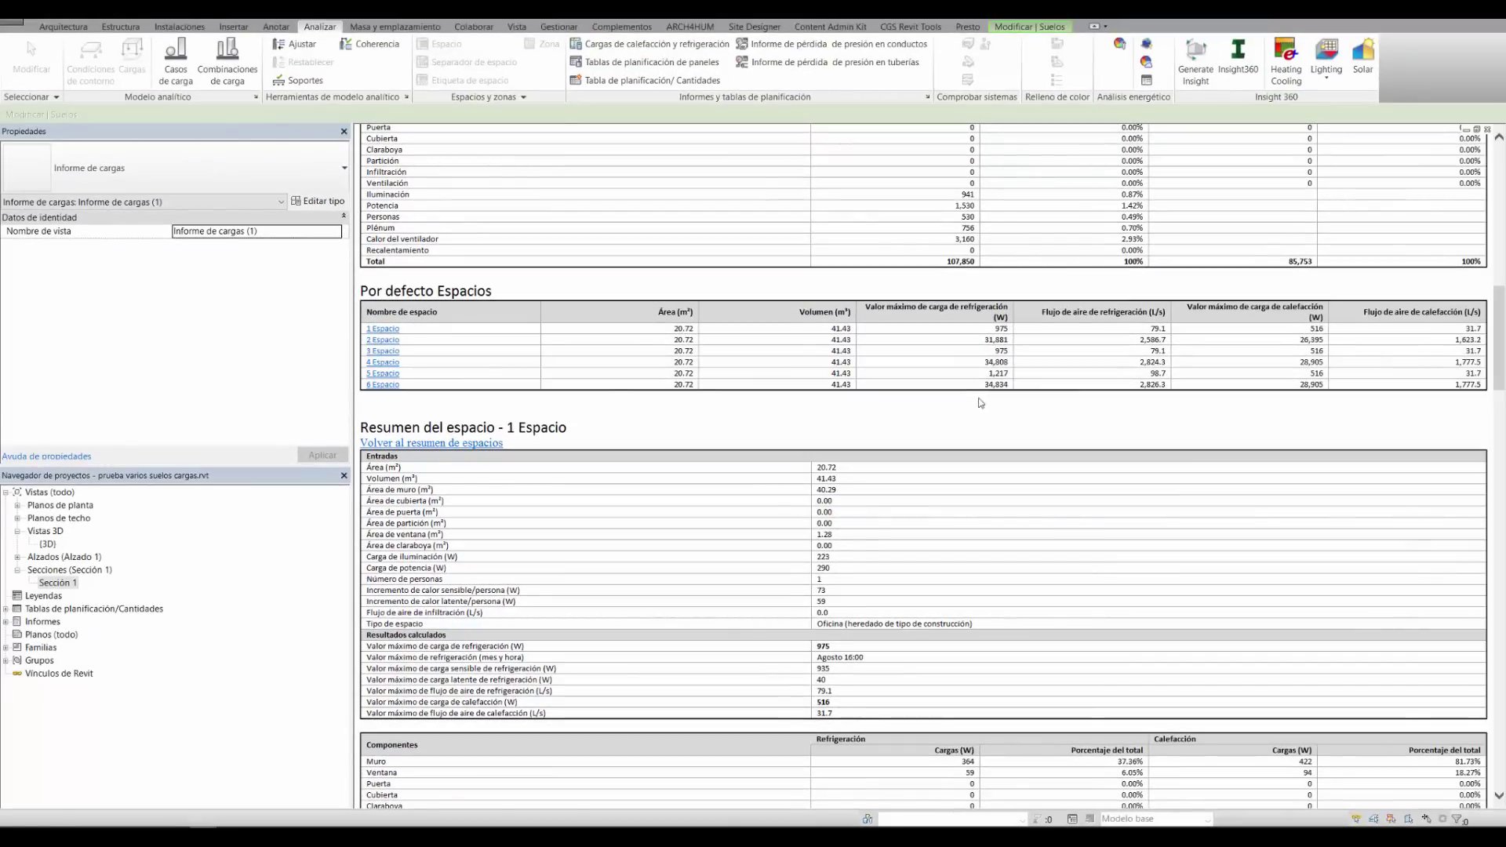
Reopen the Sección 1 view and select the second building's inner finish, middle and outer brick walls in turn to inspect their types
{"action": "double_click", "coordinate": [57, 582]}
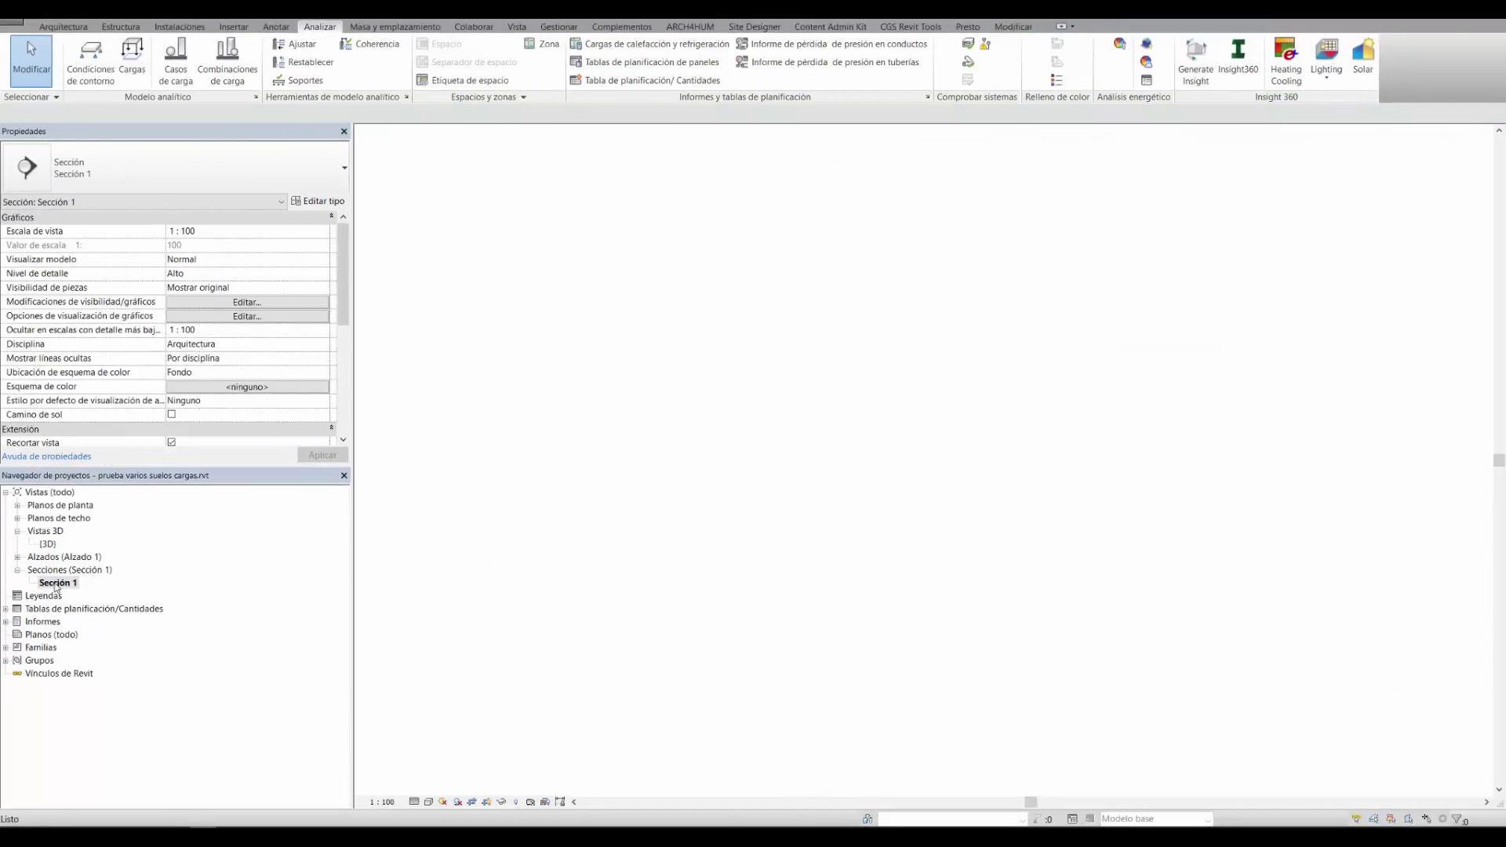
{"action": "scroll", "coordinate": [1164, 408], "scroll_direction": "up", "scroll_amount": 10}
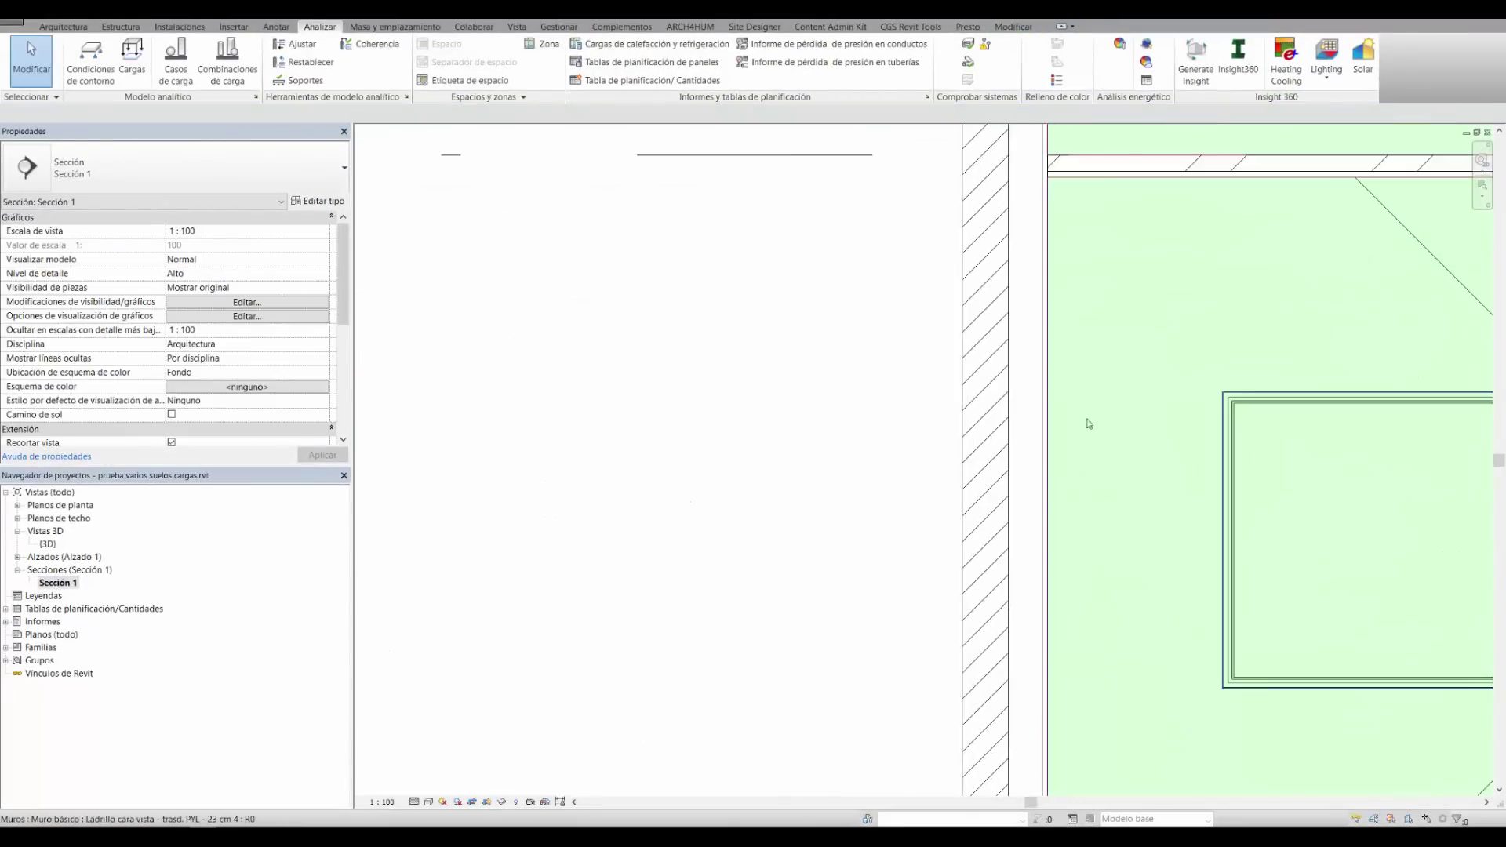
{"action": "scroll", "coordinate": [1049, 406], "scroll_direction": "up", "scroll_amount": 3}
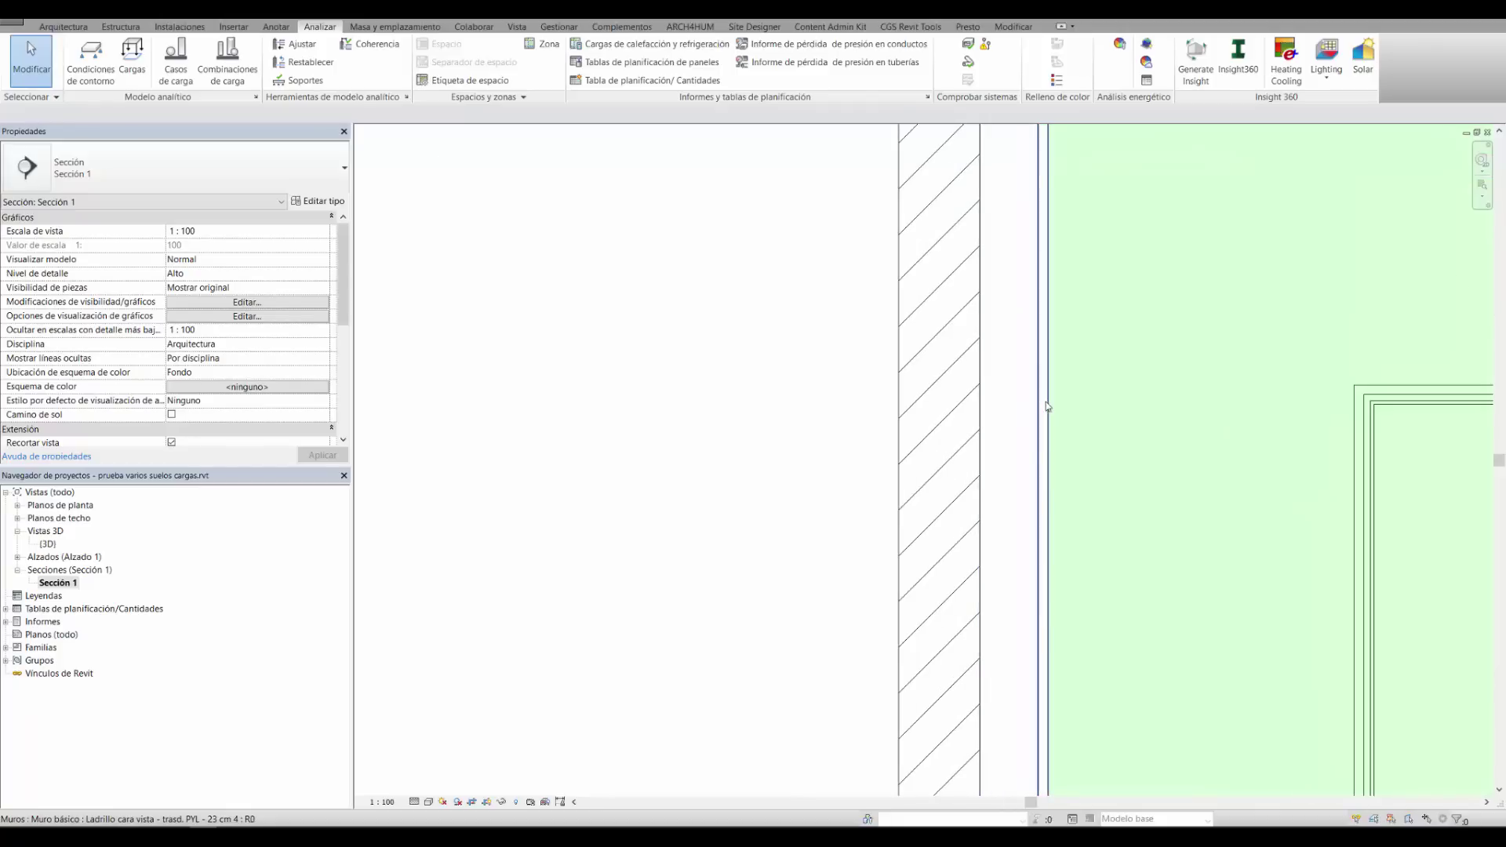
{"action": "left_click", "coordinate": [1047, 406]}
{"action": "scroll", "coordinate": [1046, 412], "scroll_direction": "down", "scroll_amount": 4}
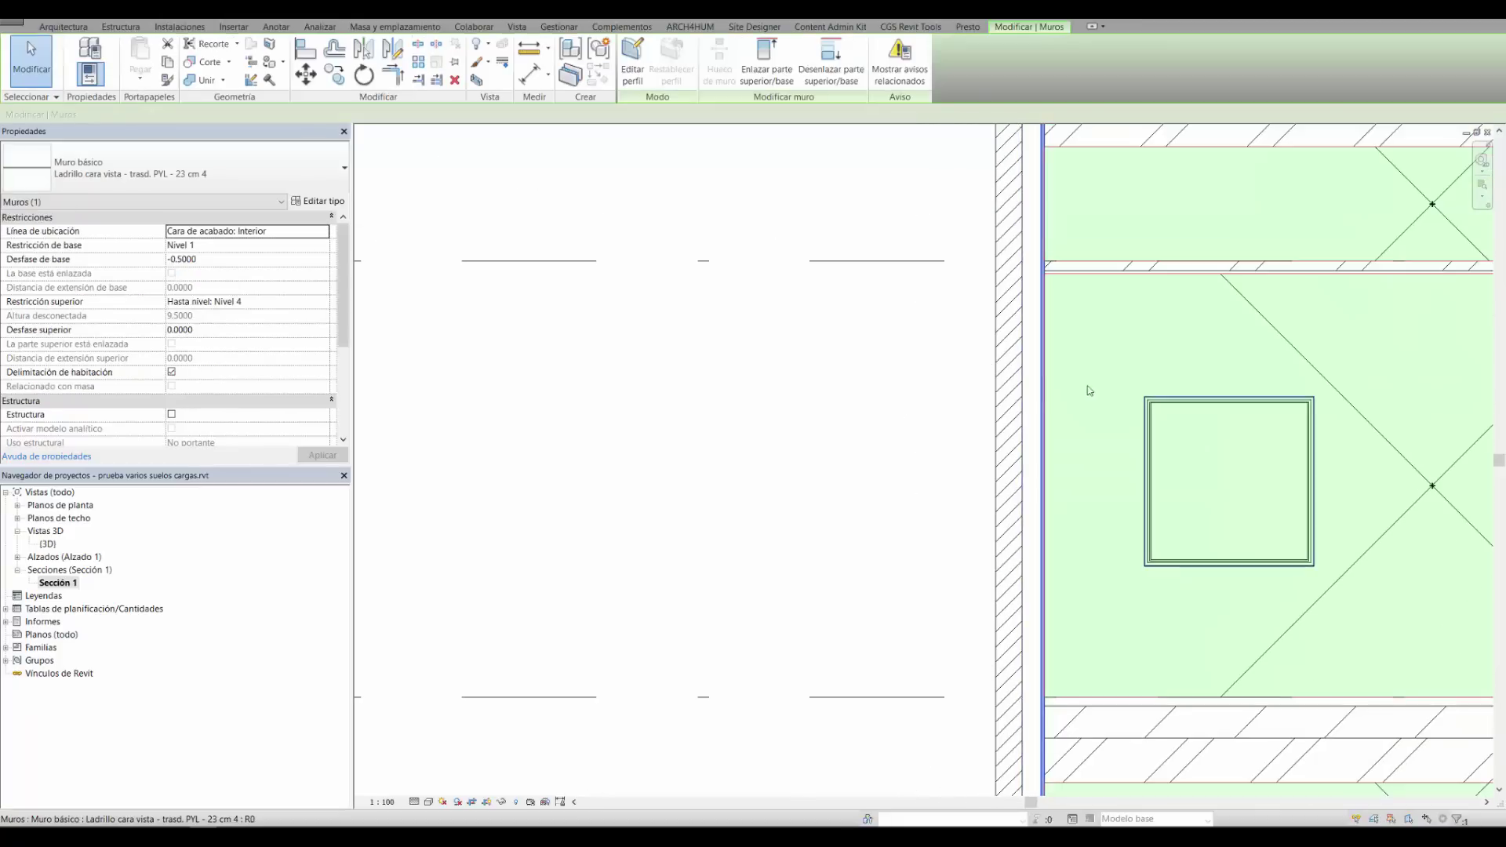
{"action": "scroll", "coordinate": [1046, 416], "scroll_direction": "down", "scroll_amount": 2}
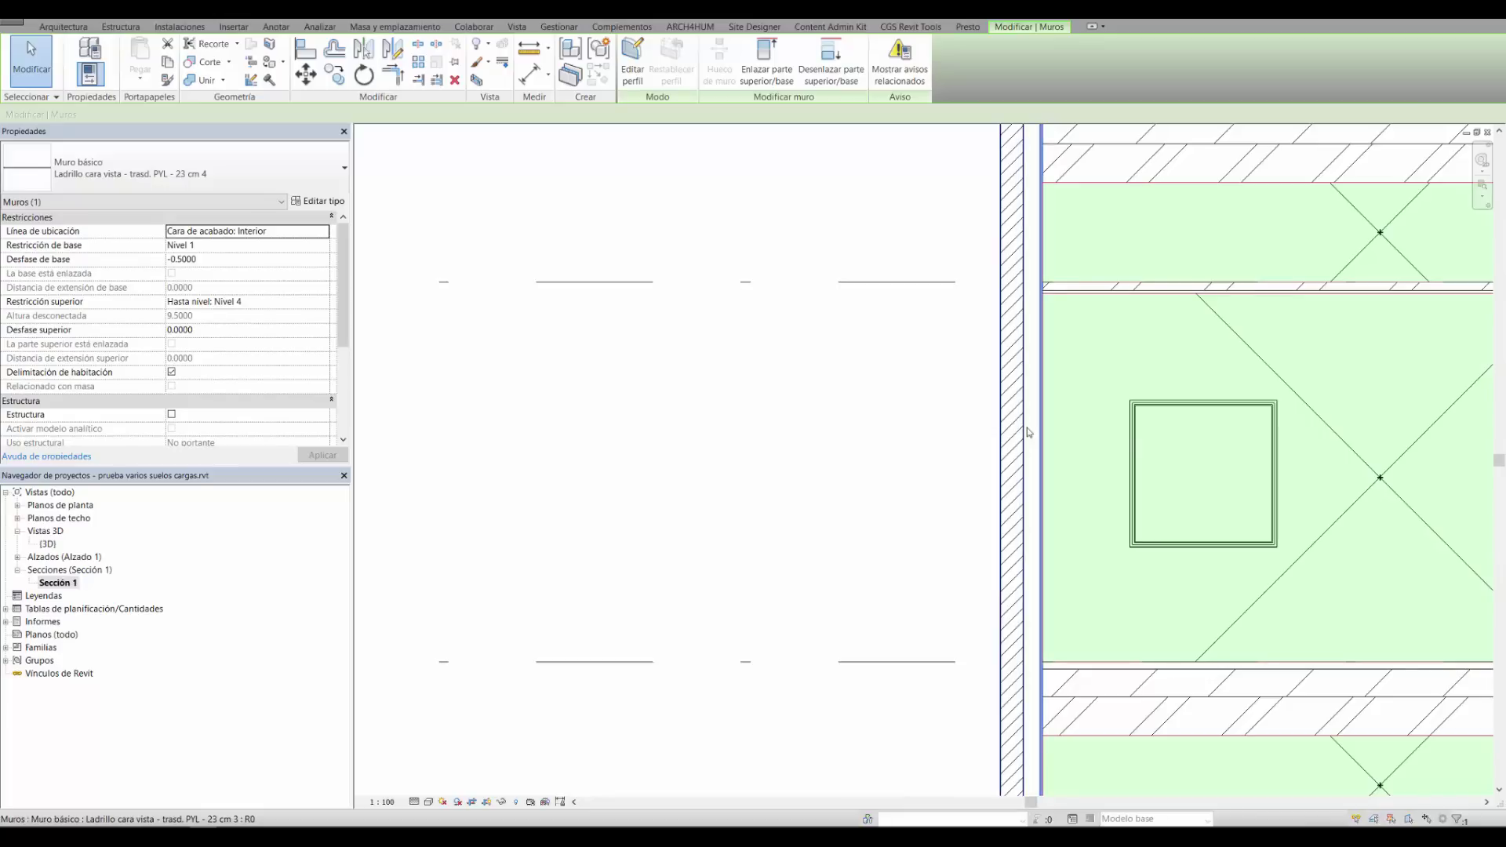
{"action": "left_click", "coordinate": [1030, 431]}
{"action": "scroll", "coordinate": [1029, 429], "scroll_direction": "up", "scroll_amount": 2}
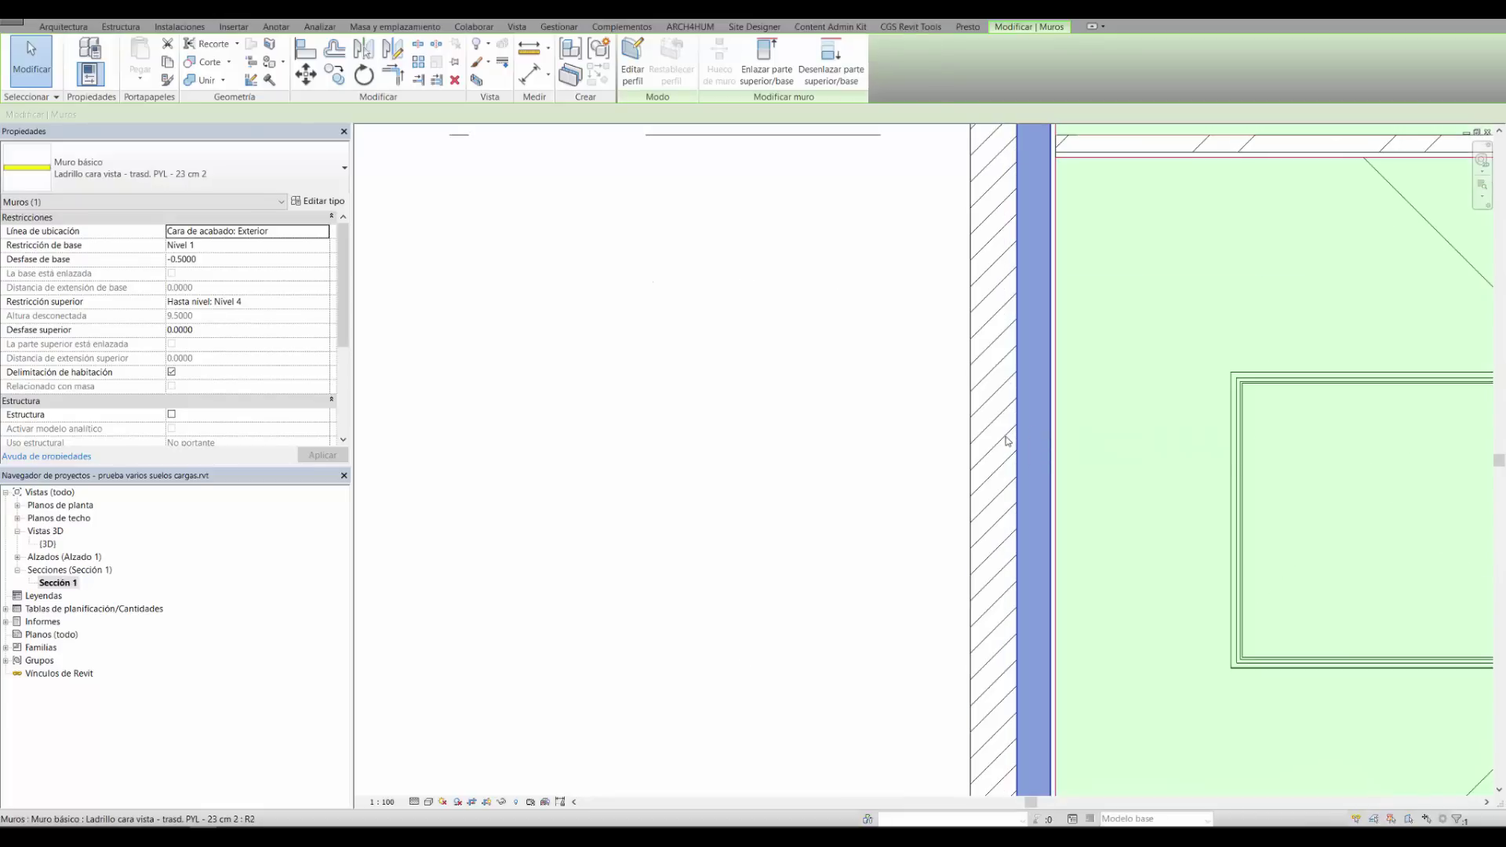
{"action": "left_click", "coordinate": [1007, 441]}
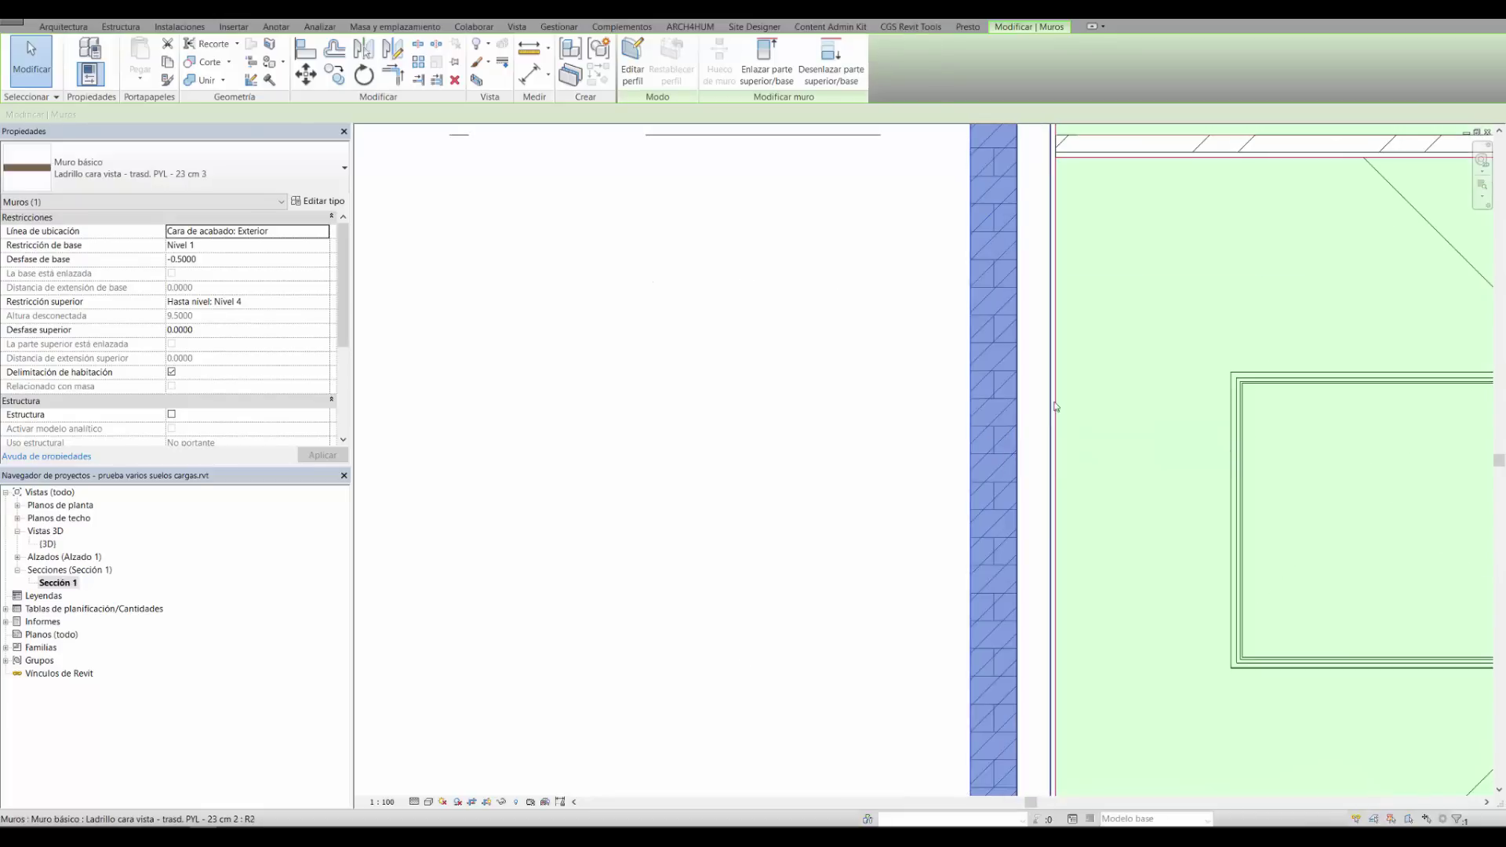
{"action": "scroll", "coordinate": [1098, 416], "scroll_direction": "down", "scroll_amount": 4}
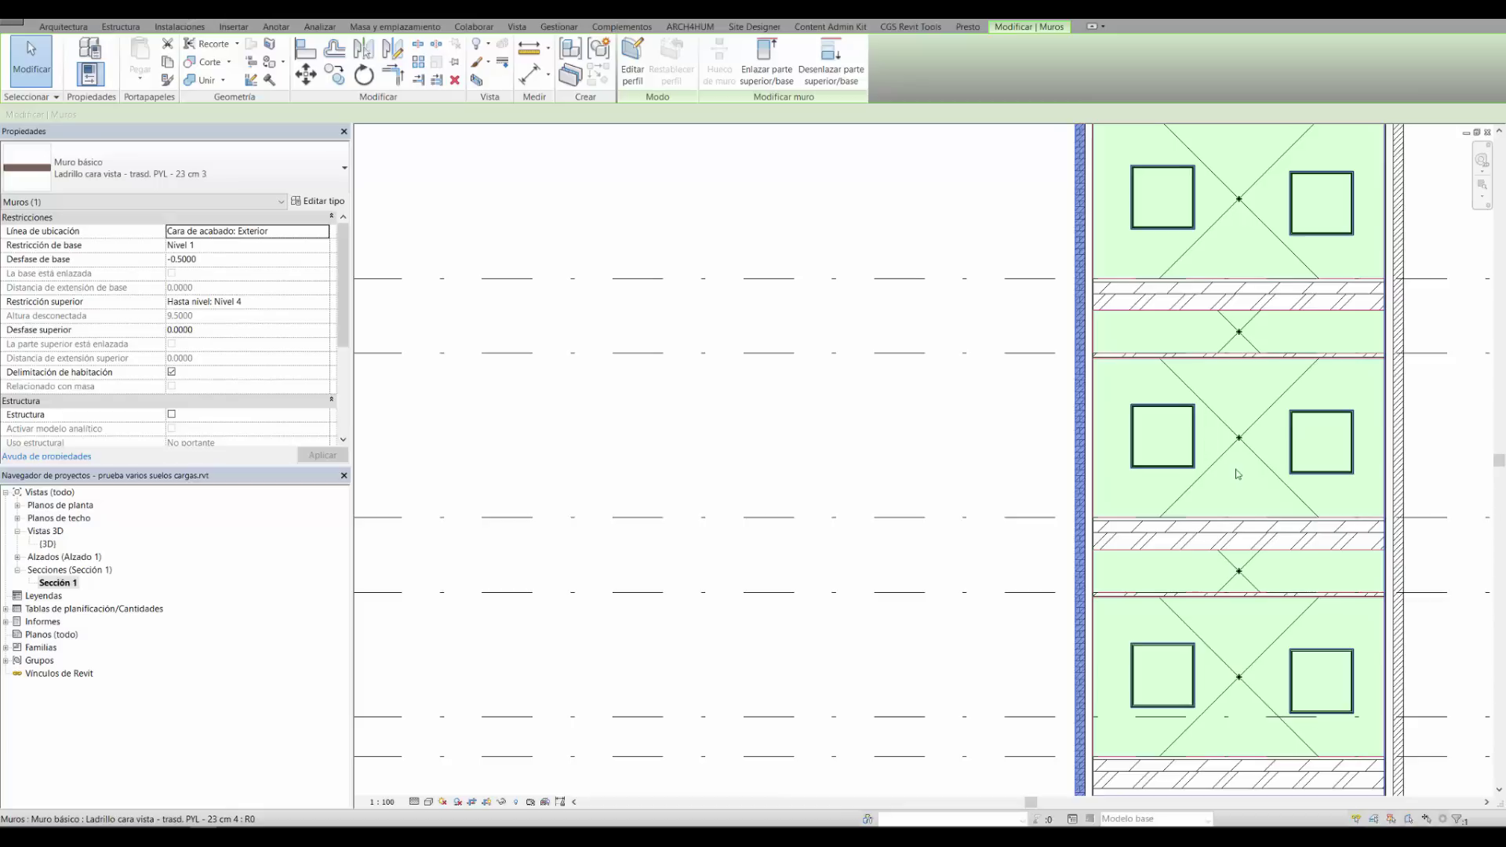
Review the building construction's analytical properties in the heating and cooling loads settings and save the configuration
{"action": "left_click", "coordinate": [320, 26]}
{"action": "left_click", "coordinate": [658, 45]}
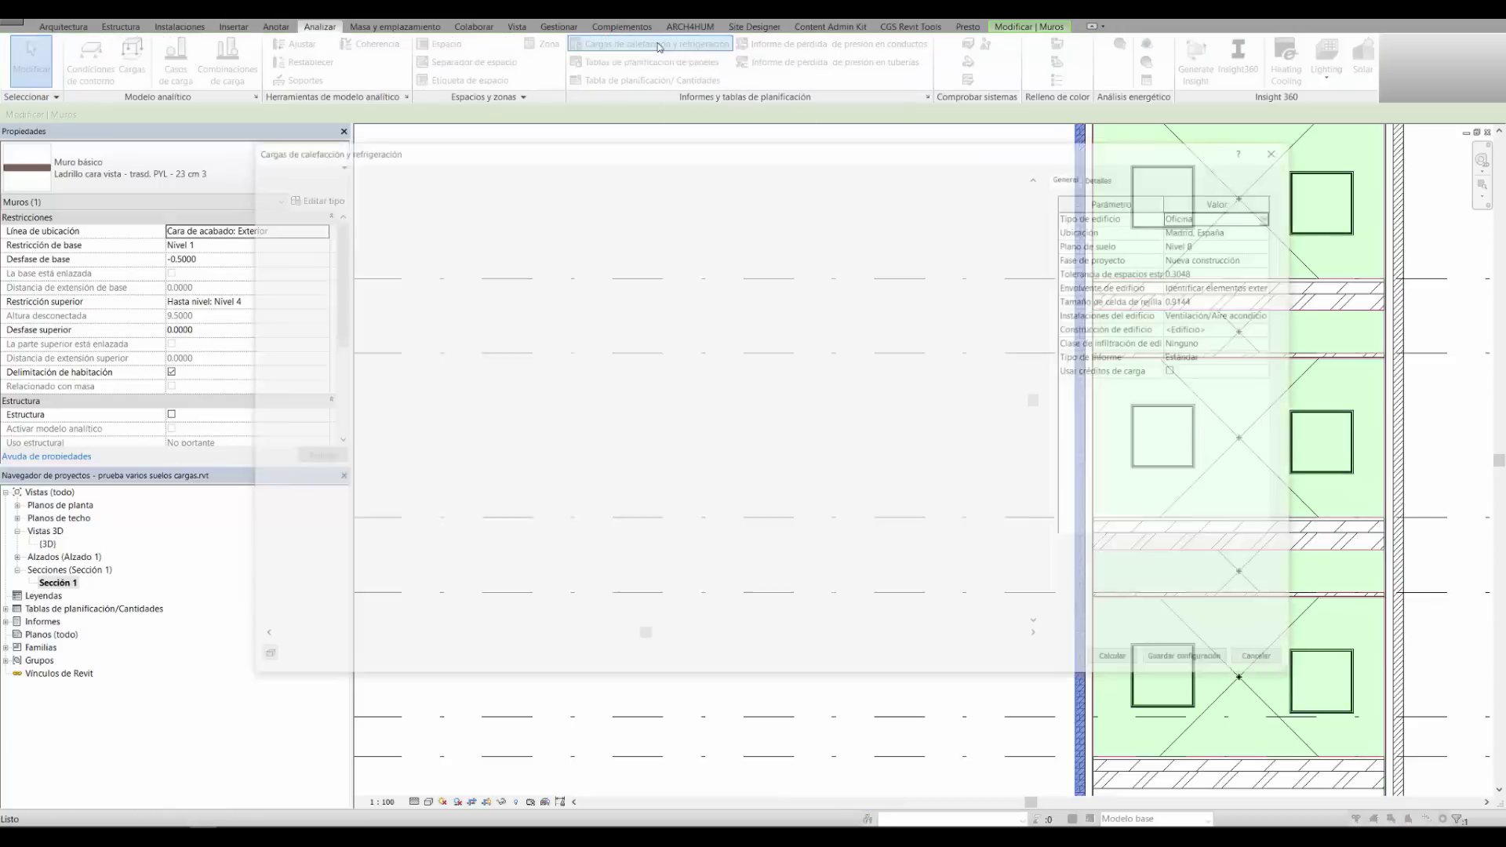
{"action": "left_click", "coordinate": [1277, 330]}
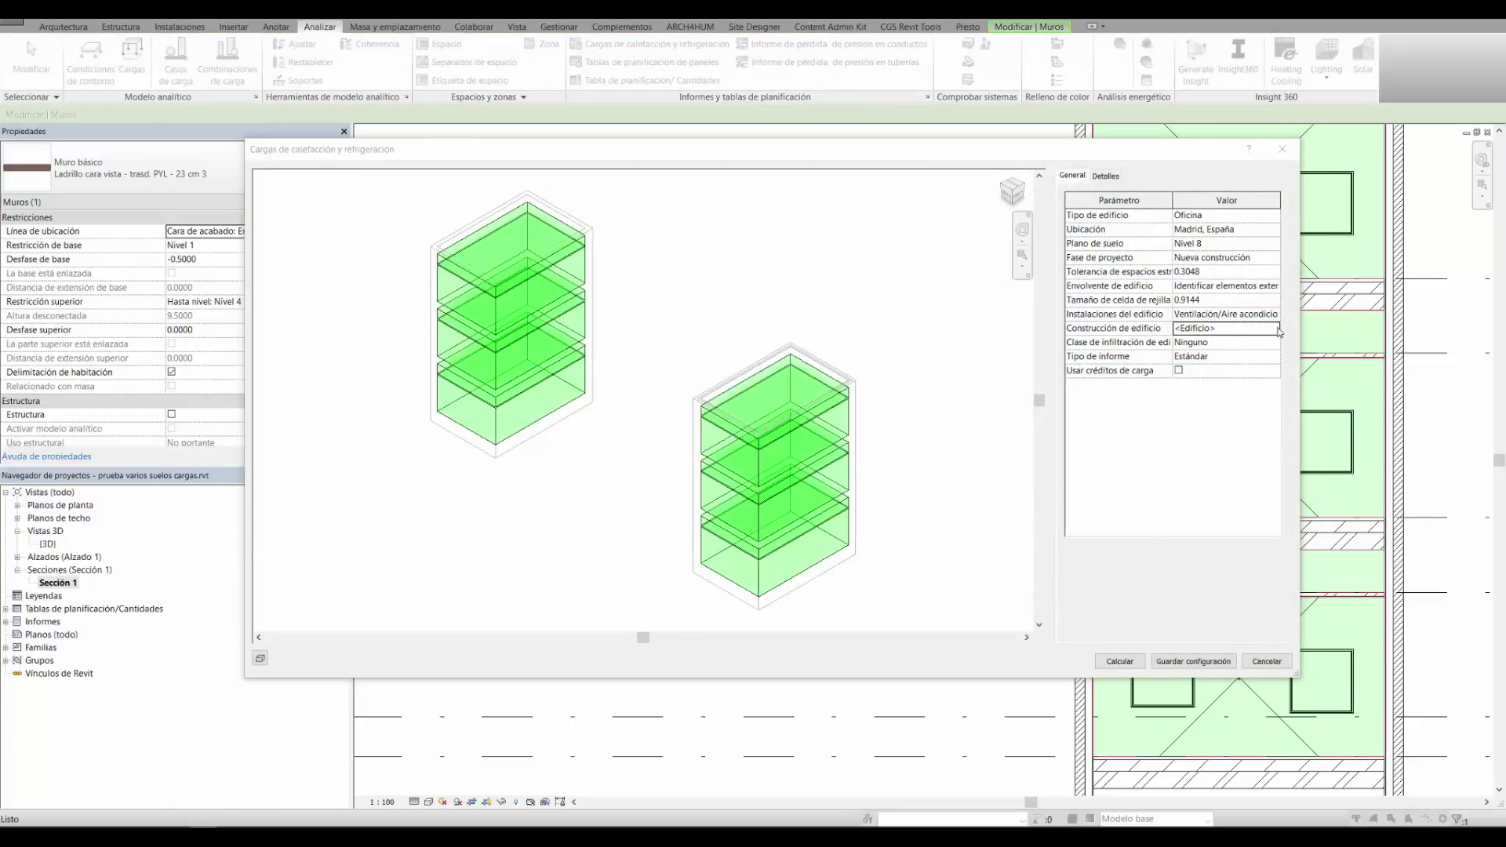
{"action": "left_click", "coordinate": [1279, 330]}
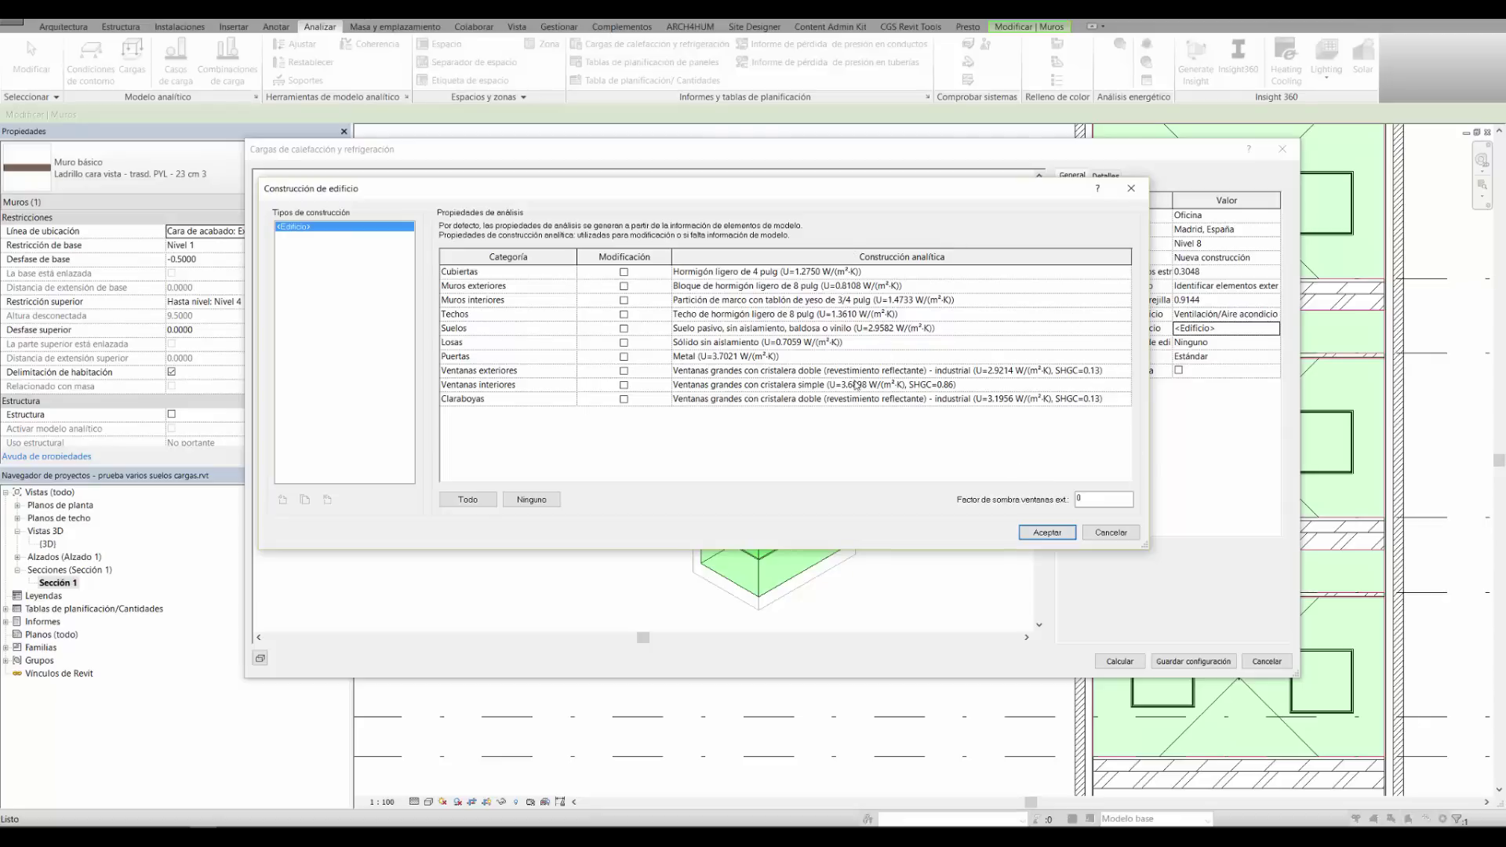
{"action": "left_click", "coordinate": [1038, 534]}
{"action": "left_click", "coordinate": [1193, 661]}
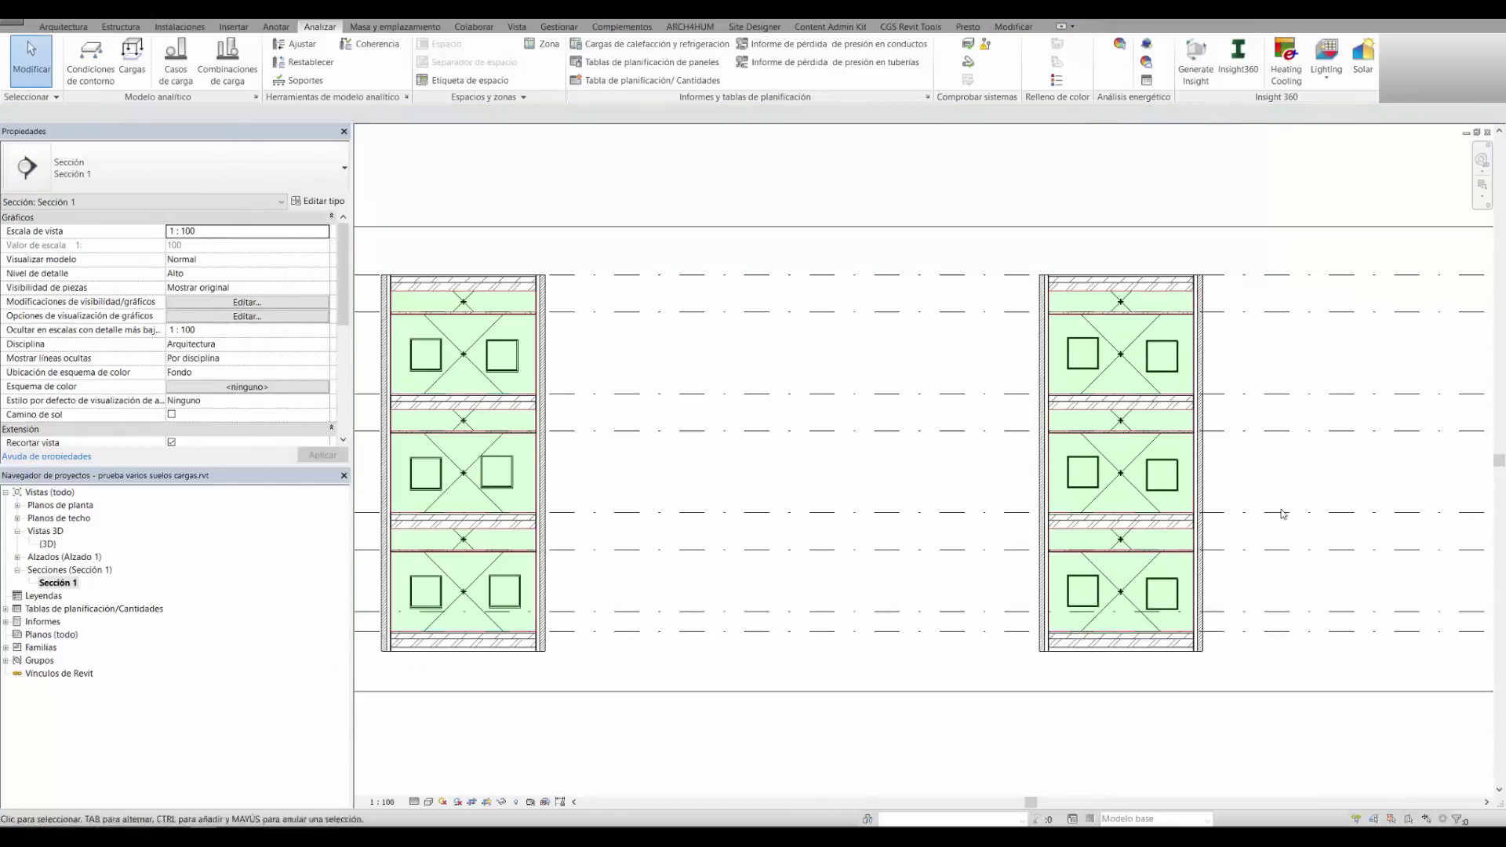
Display the AptiCAD CTE add-in tools and examine the second building's floor slabs and facade walls in section
{"action": "scroll", "coordinate": [1281, 513], "scroll_direction": "up", "scroll_amount": 2}
{"action": "middle_click_drag", "start_coordinate": [1281, 513], "coordinate": [1152, 516]}
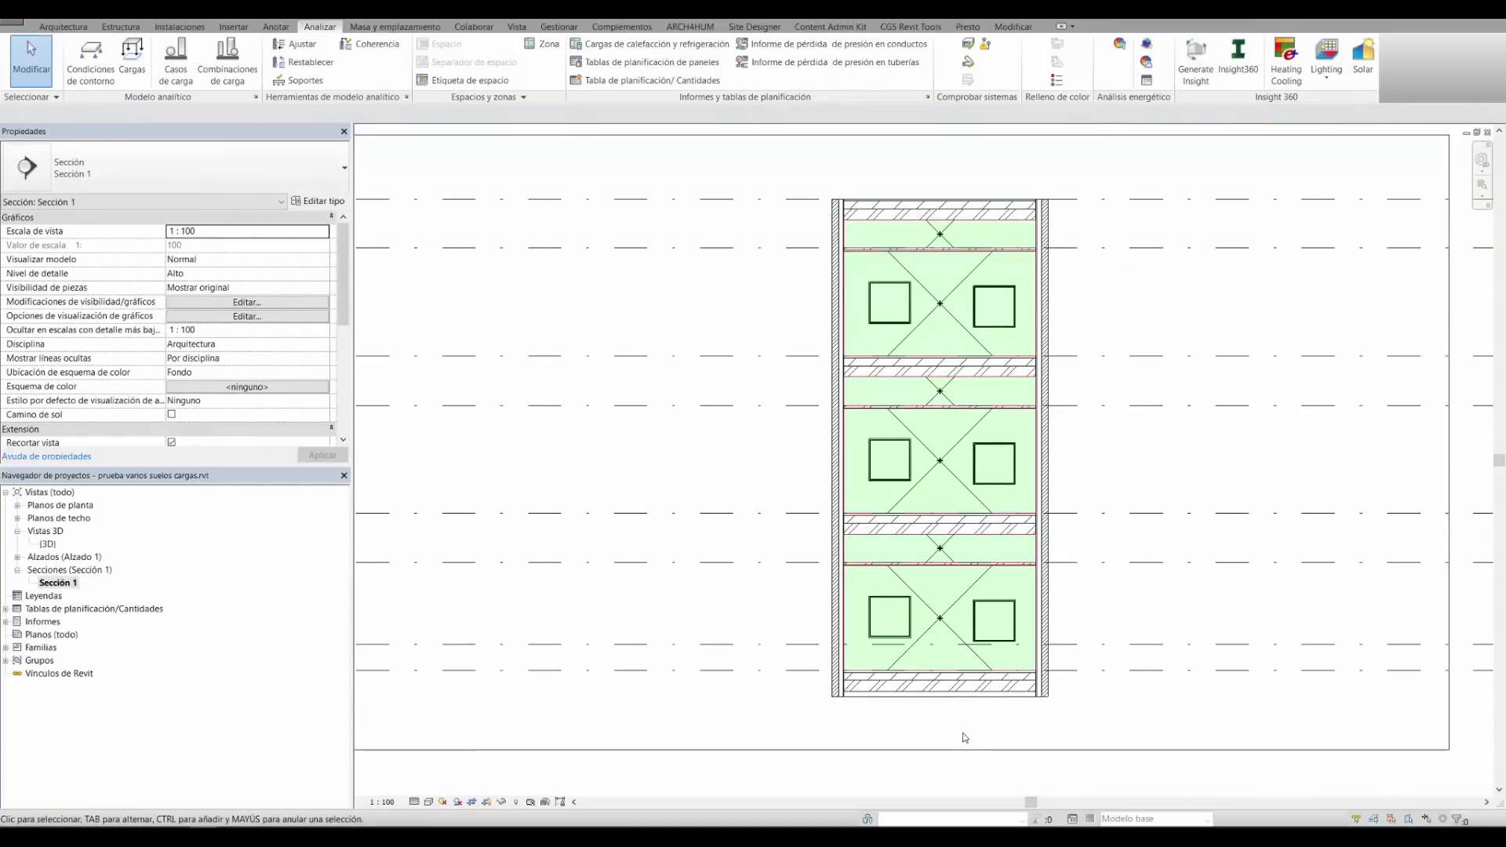
{"action": "left_click", "coordinate": [622, 27]}
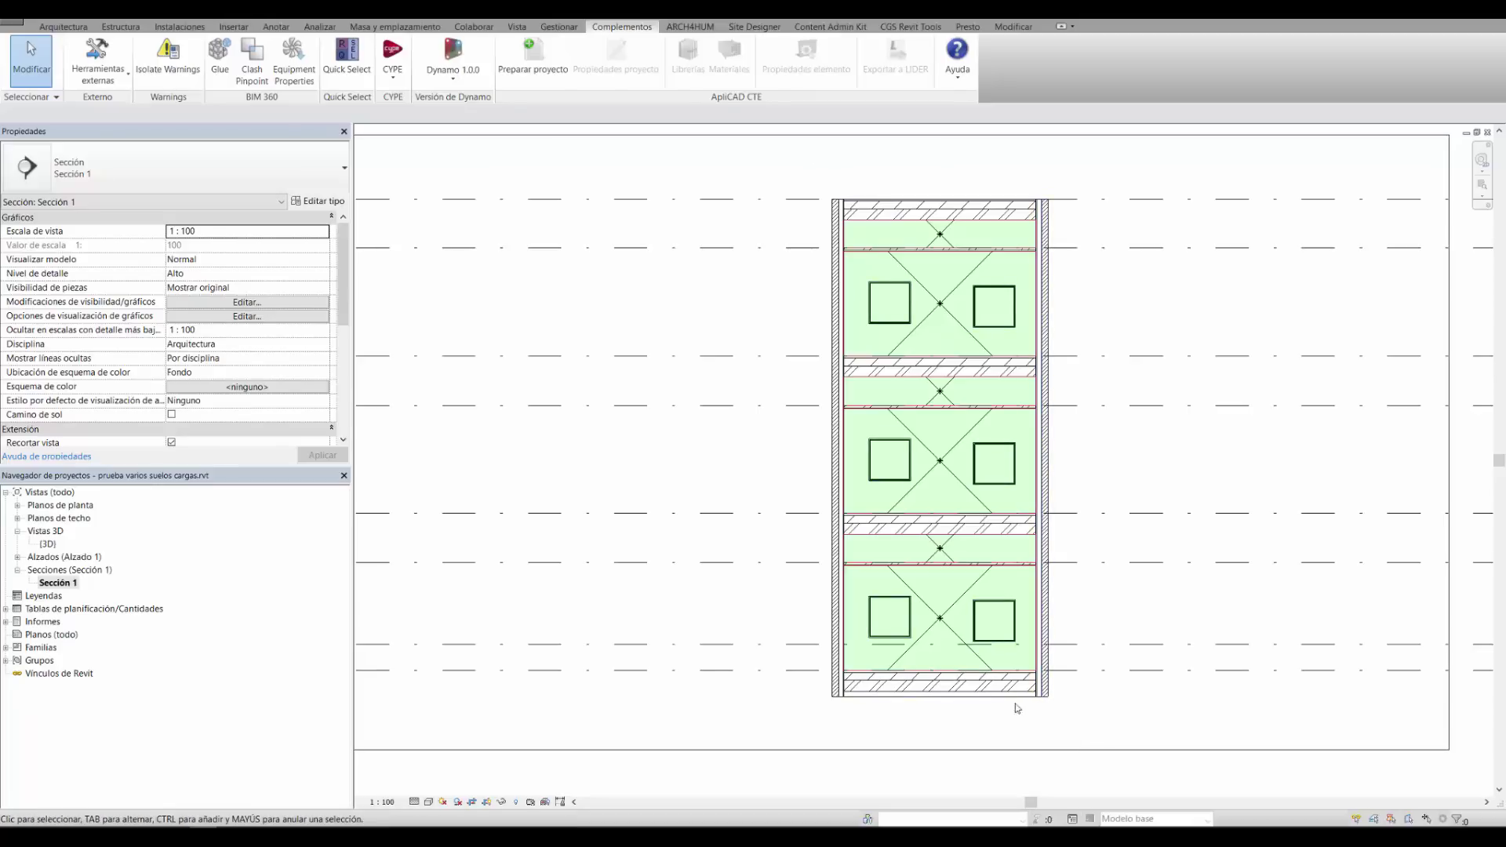
{"action": "scroll", "coordinate": [816, 510], "scroll_direction": "up", "scroll_amount": 3}
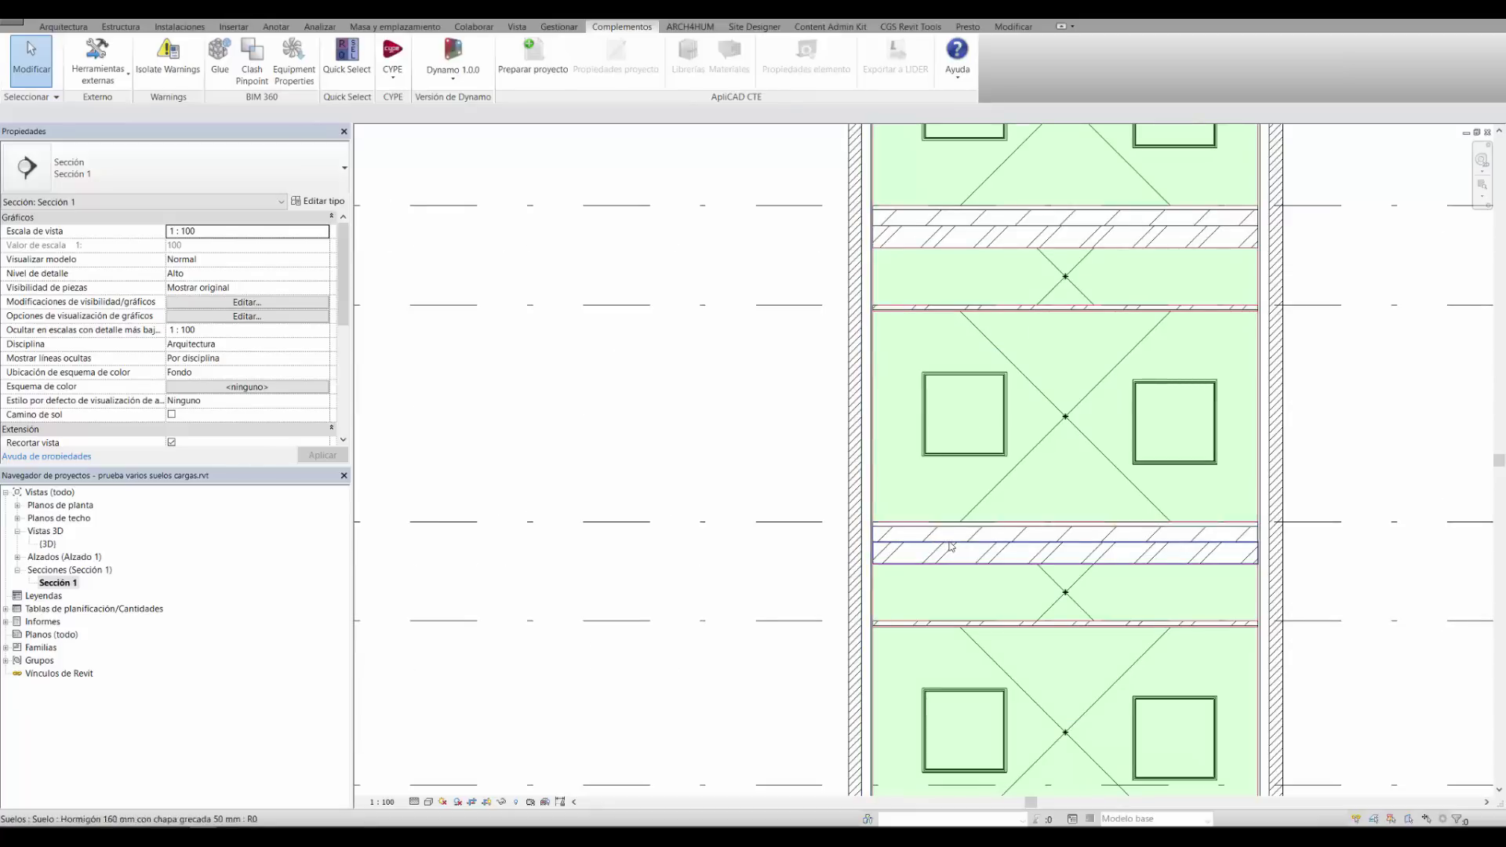